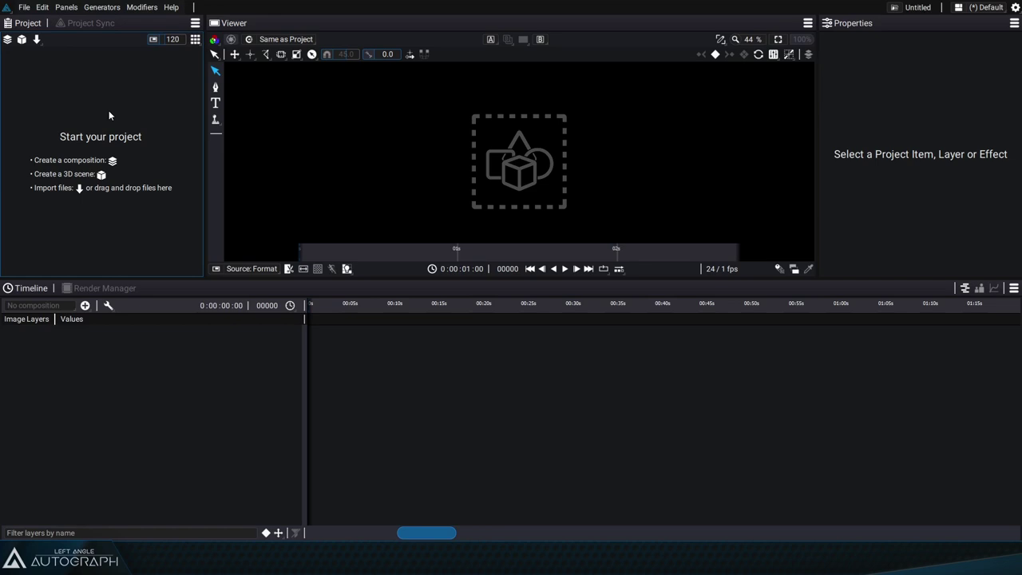
Start importing image sequences or videos into the project.
left_click(35, 39)
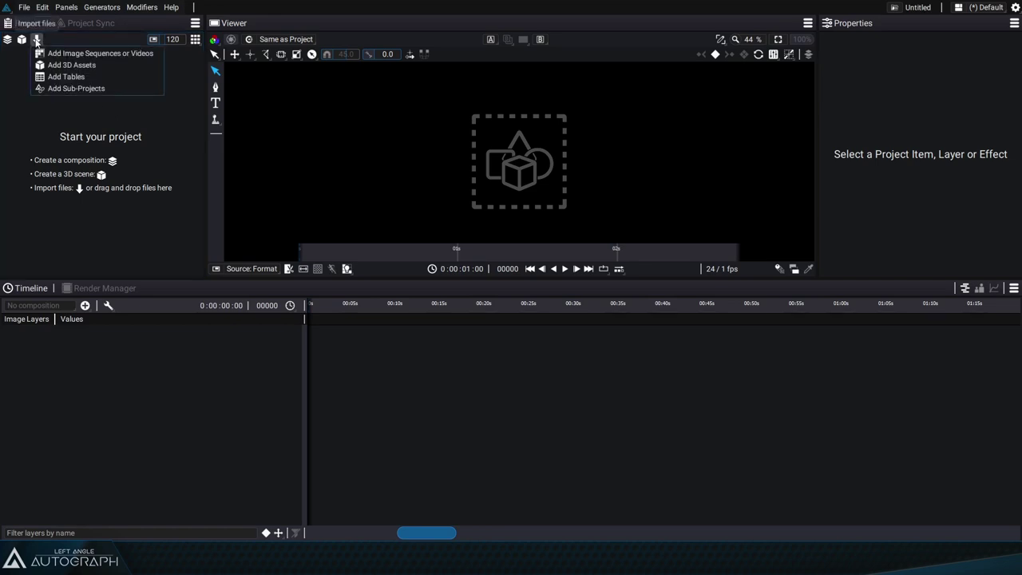
left_click(146, 54)
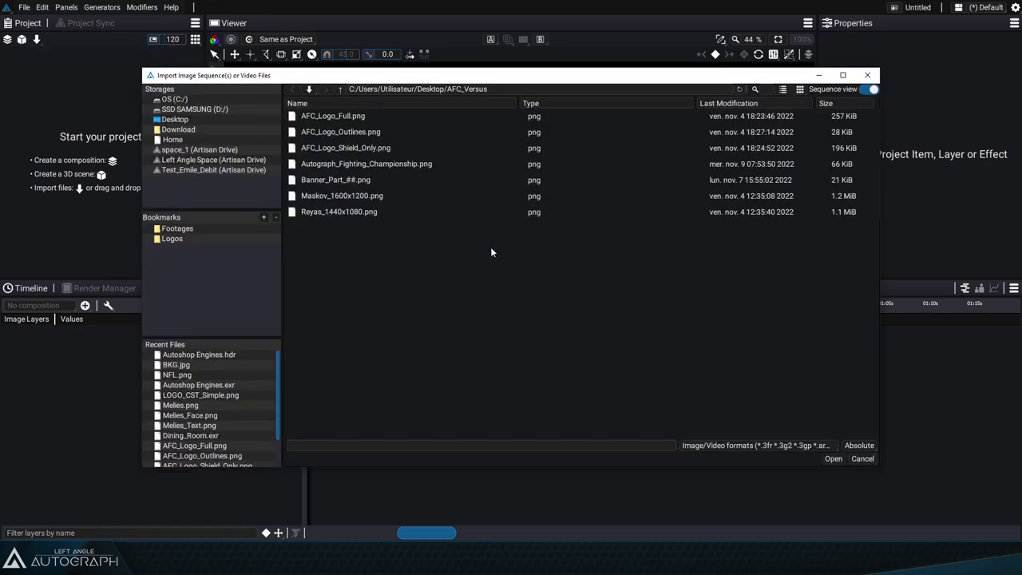
left_click(360, 122)
left_click(353, 213, "shift")
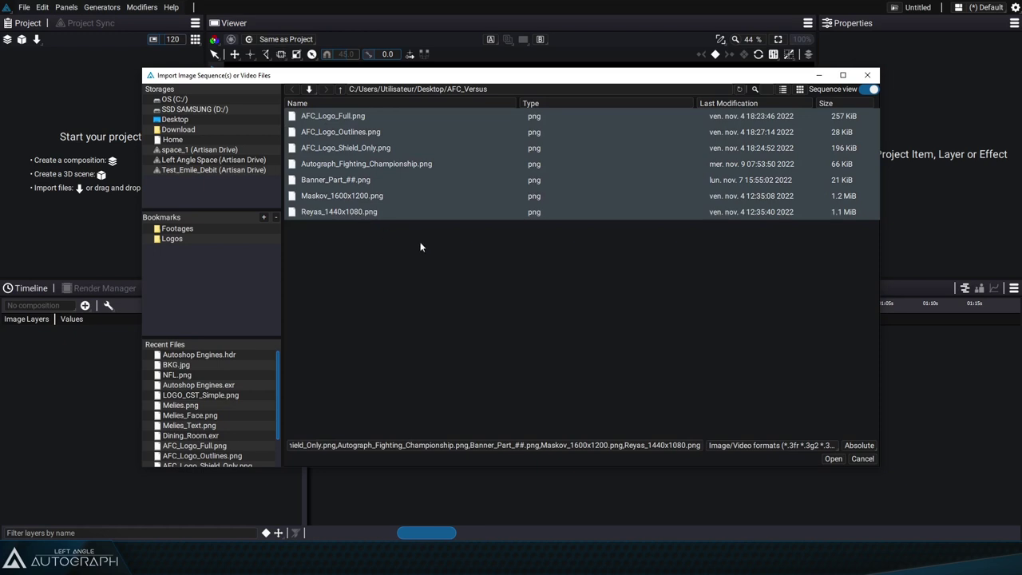
left_click(383, 209)
left_click(376, 164, "ctrl")
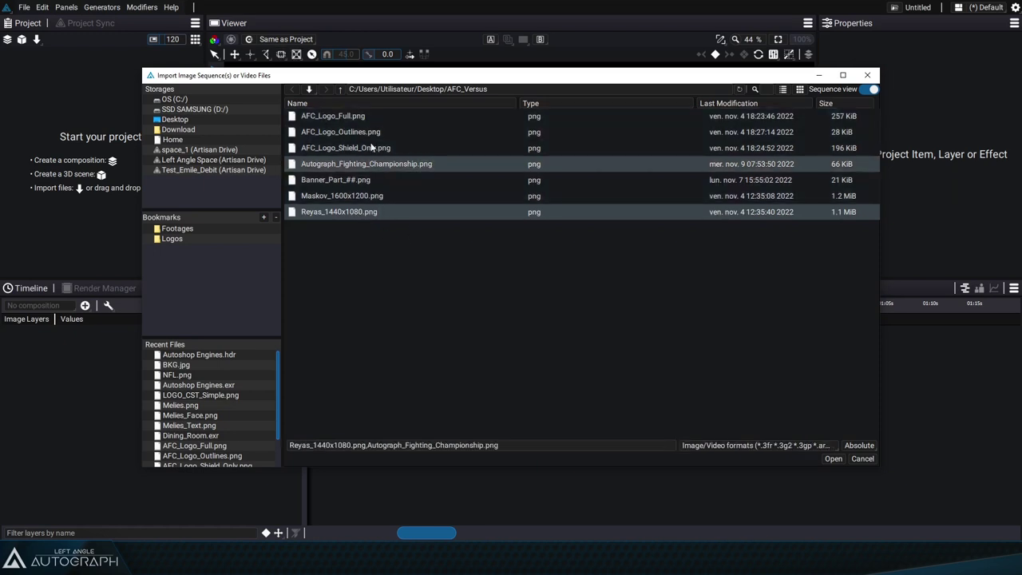
left_click(371, 147, "ctrl")
left_click(381, 196)
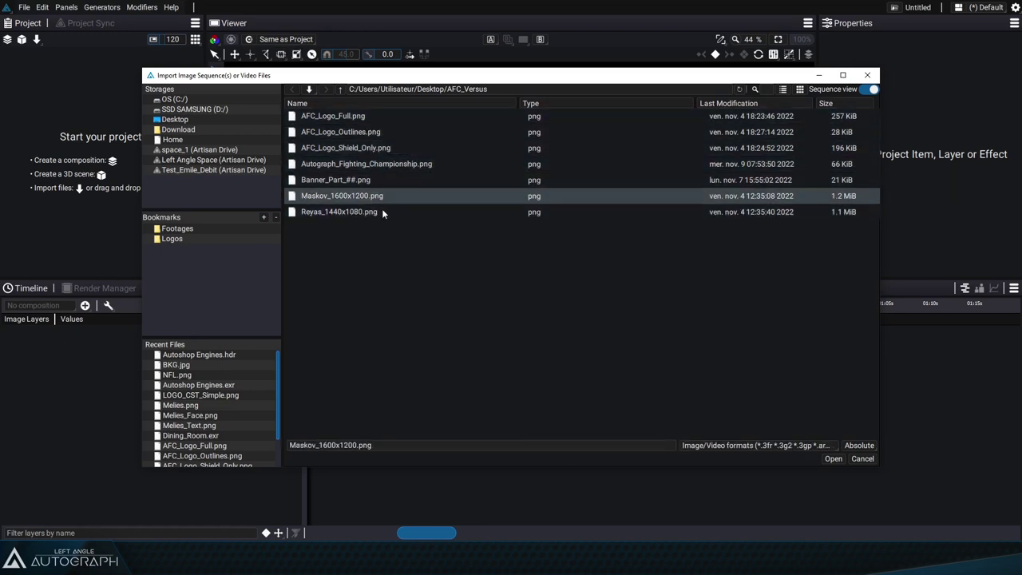
left_click(392, 249)
Import AFC_Logo_Full.png, AFC_Logo_Outlines.png and Autograph_Fighting_Championship.png from the AFC_Versus folder.
left_click(333, 119)
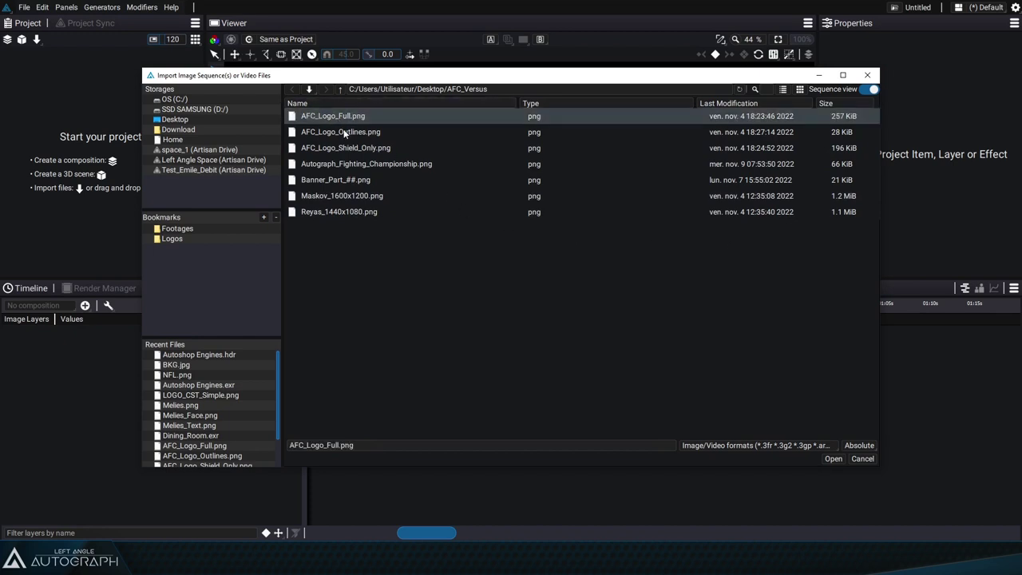
left_click(343, 133, "ctrl")
left_click(362, 168, "ctrl")
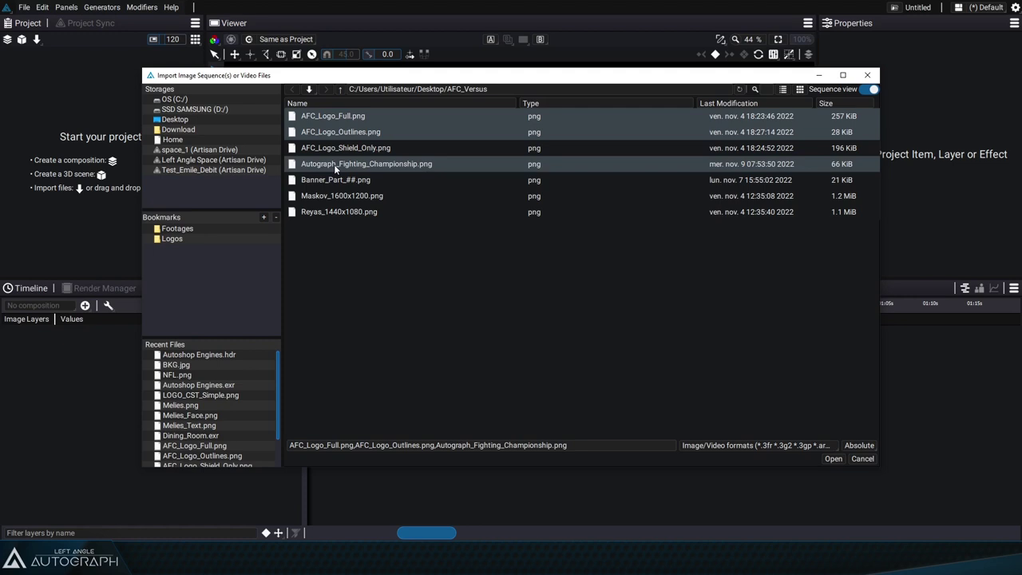
left_click(825, 461)
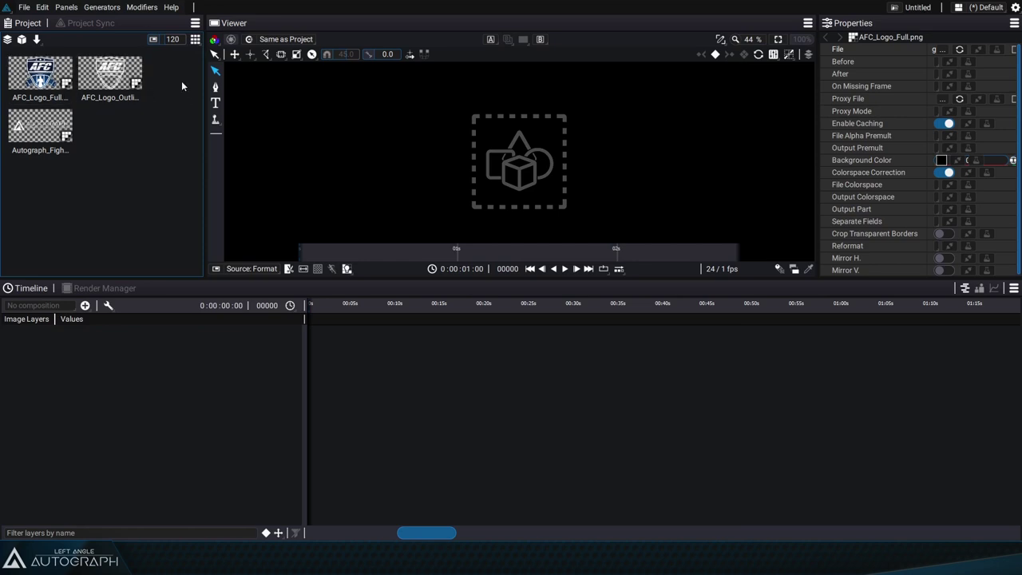
Switch the project items to List Mode and back to Grid Mode.
left_click(195, 38)
left_click(217, 63)
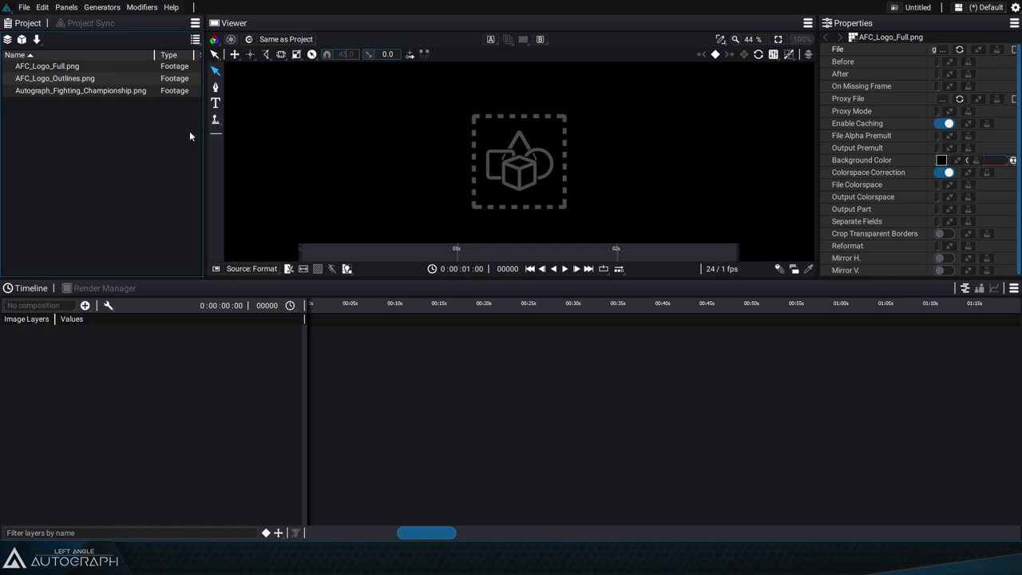
left_click(195, 40)
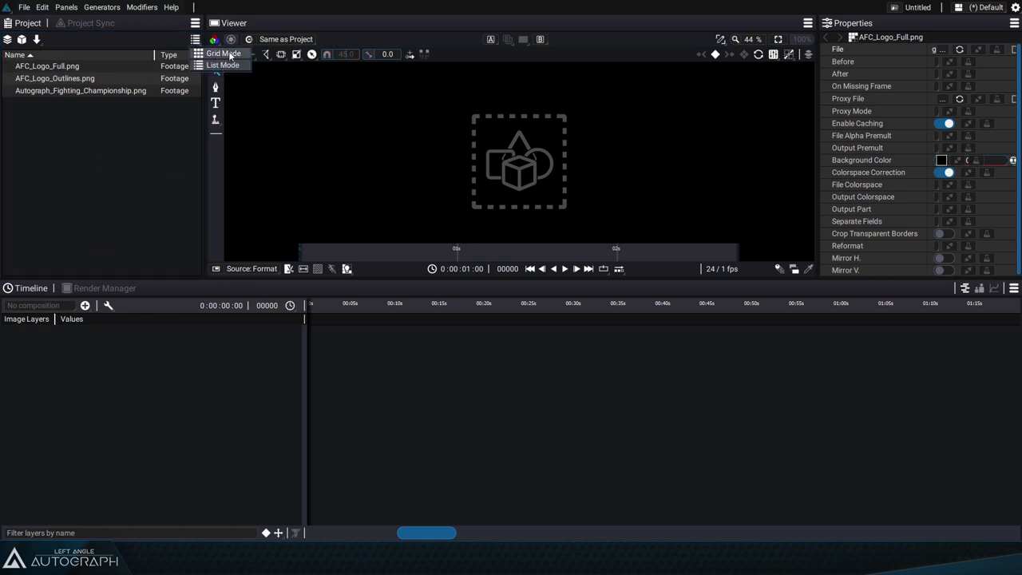
left_click(209, 52)
mouse_move(177, 40)
left_mouse_down()
mouse_move(210, 40)
mouse_move(164, 40)
mouse_move(188, 40)
left_mouse_up()
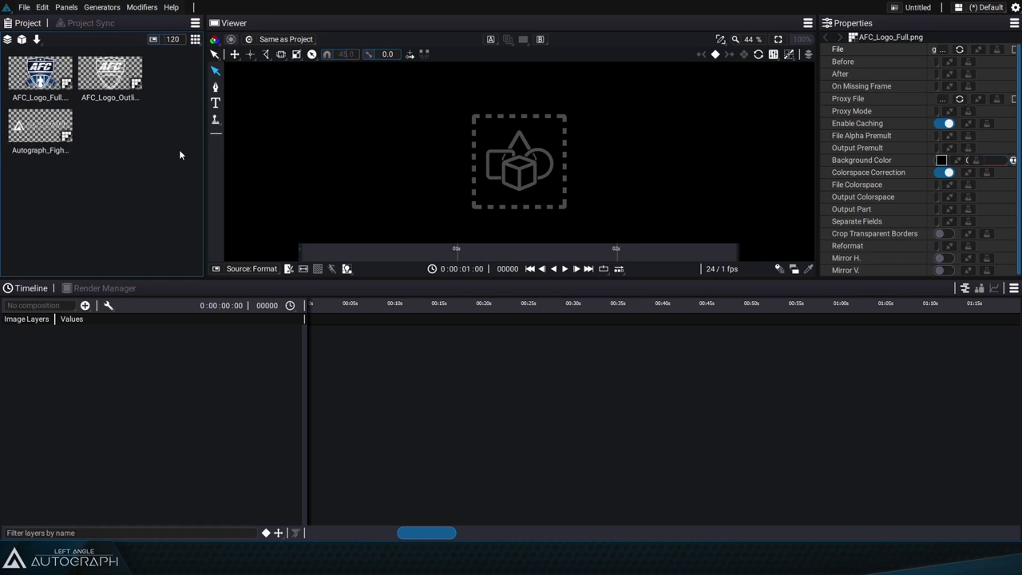
Switch to File Explorer and bring Maskov_1600x1200.png and Reyas_1440x1080.png from the AFC_Versus folder into the Autograph project.
key("alt+Tab")
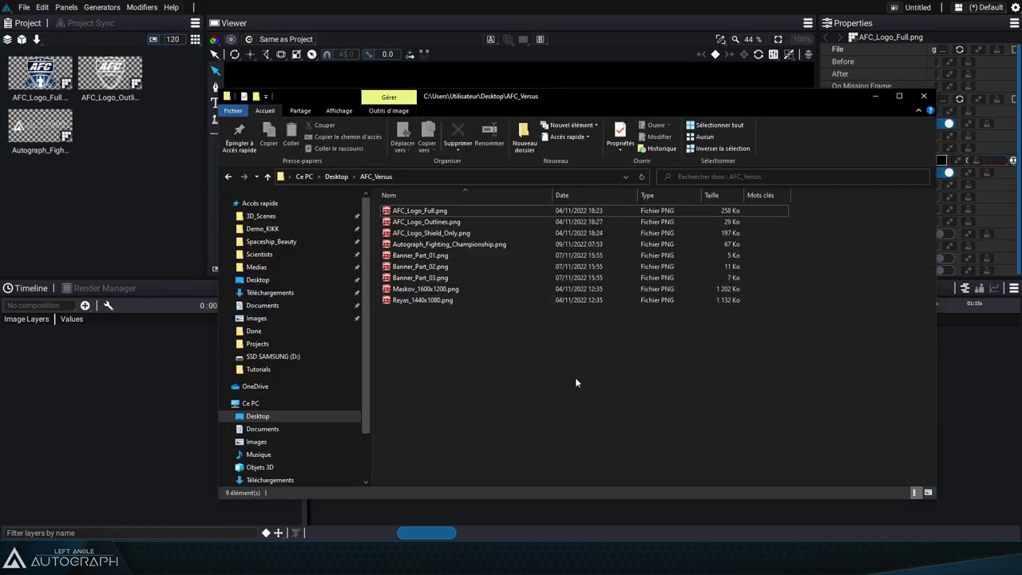
left_click(411, 299)
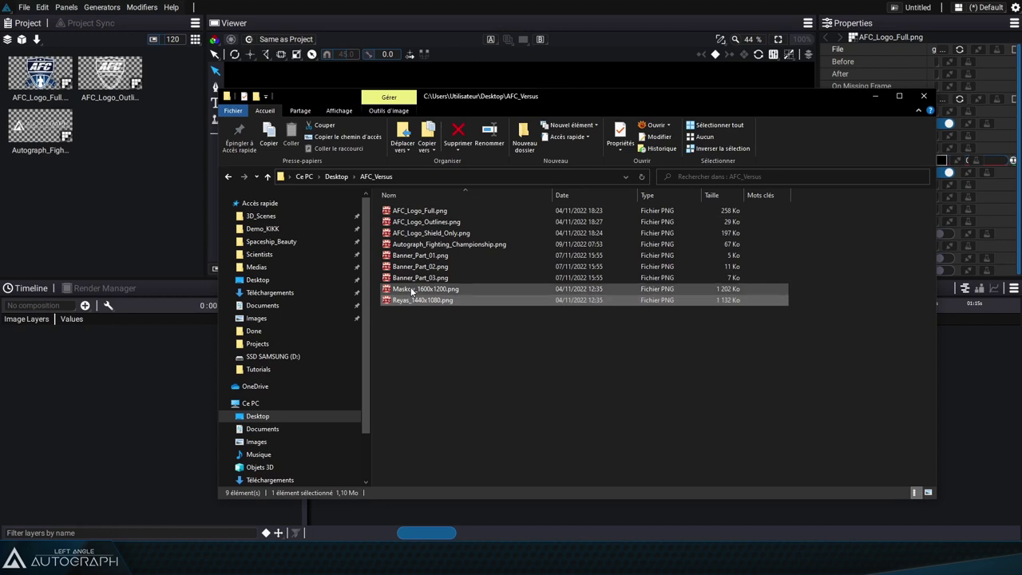
left_click(411, 291, "ctrl")
left_click_drag(451, 299, 131, 189)
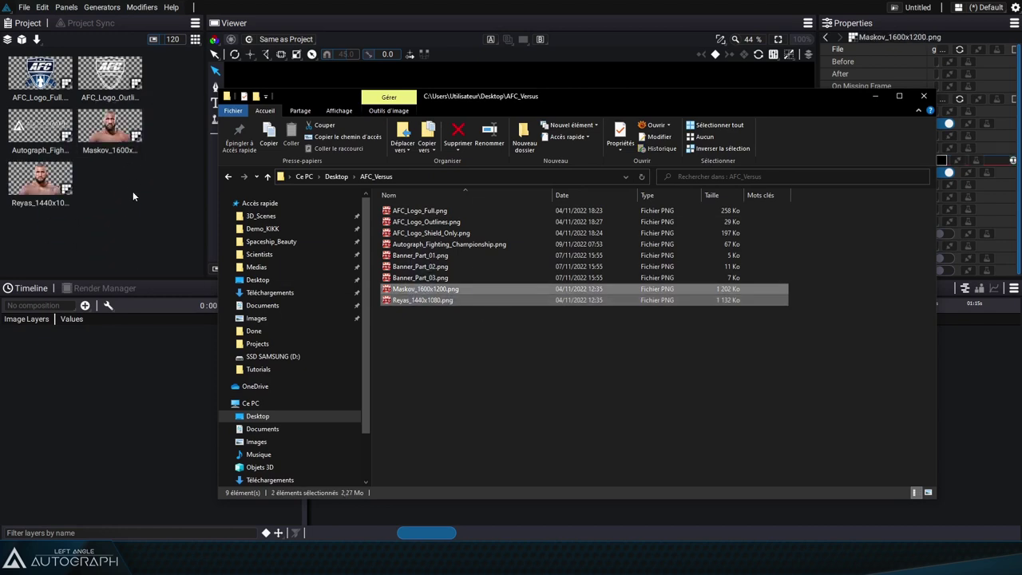
left_click(133, 191)
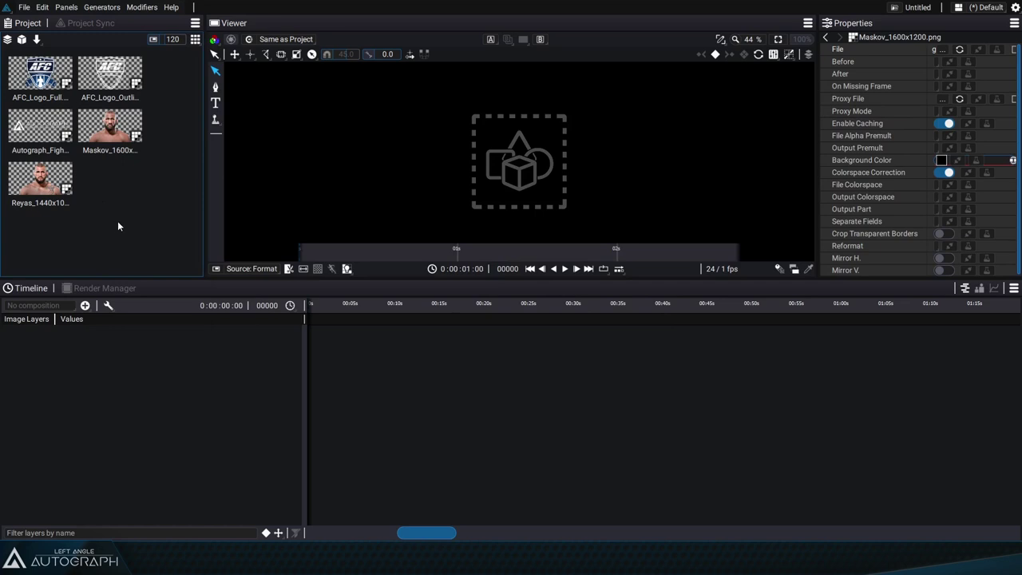
Create a new composition, and resize the workspace to give the properties of Reyas_1440x1080.png more room.
left_click(8, 40)
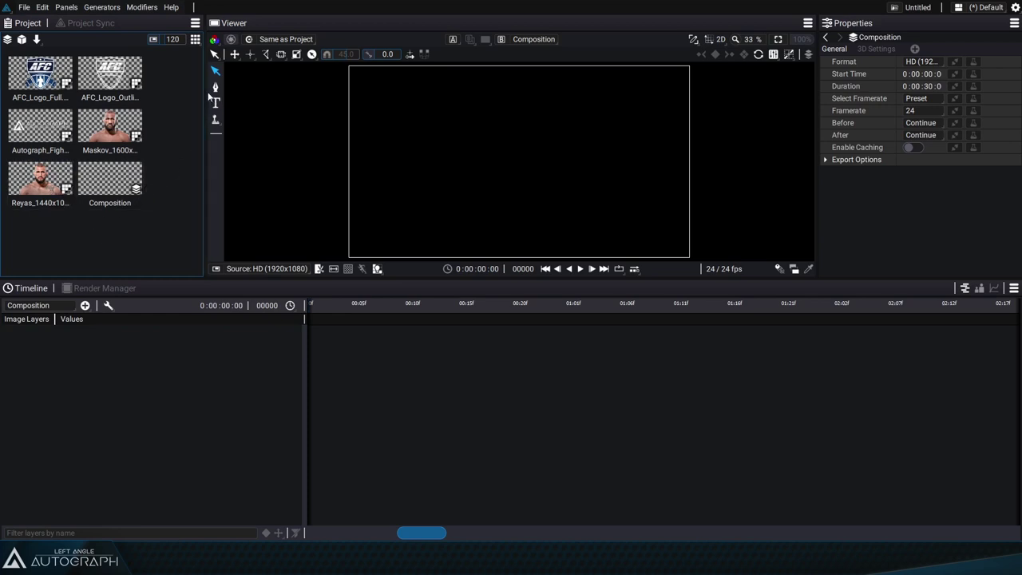
left_click_drag(205, 88, 157, 87)
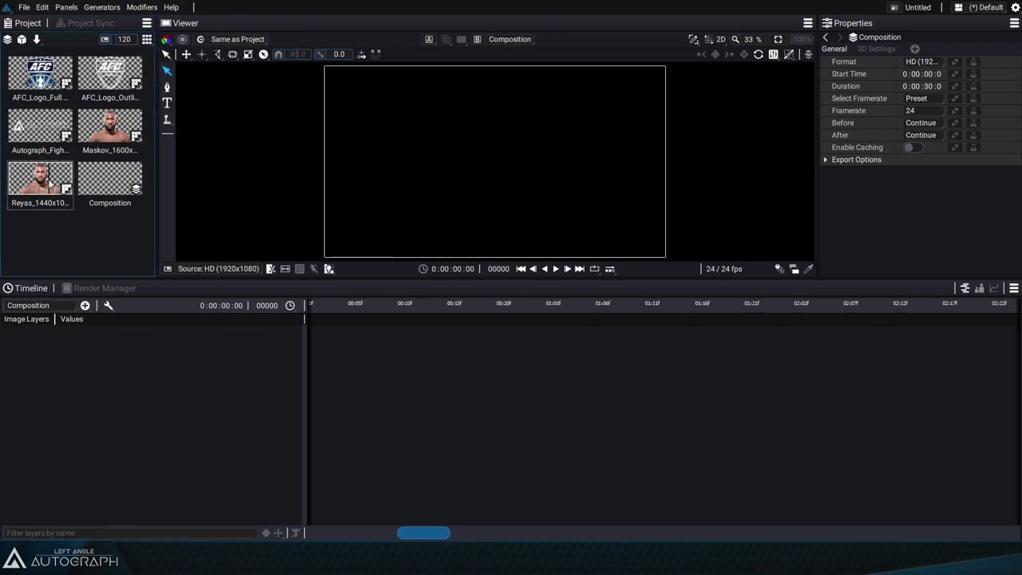
left_click(43, 177)
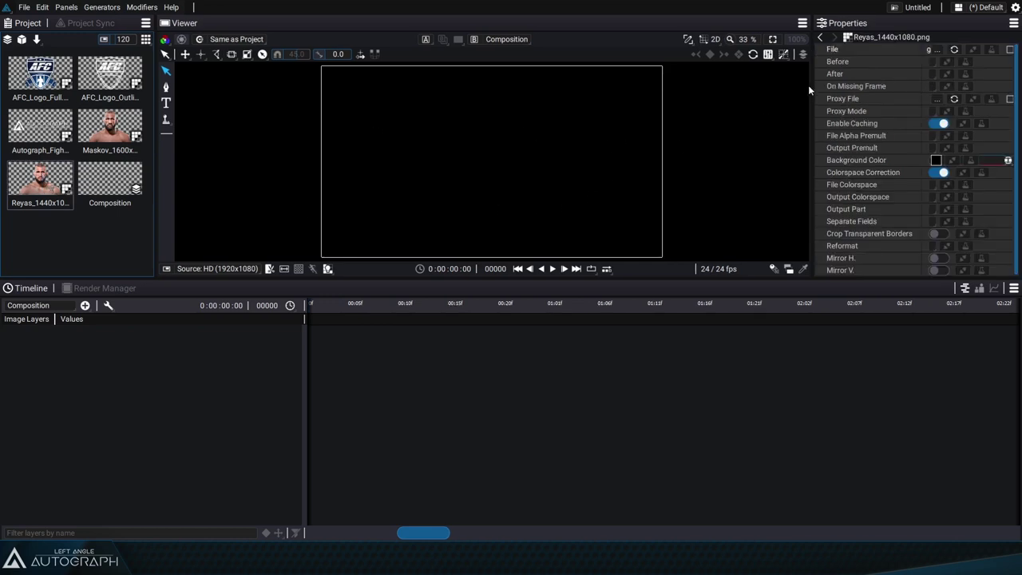
left_click_drag(811, 85, 625, 86)
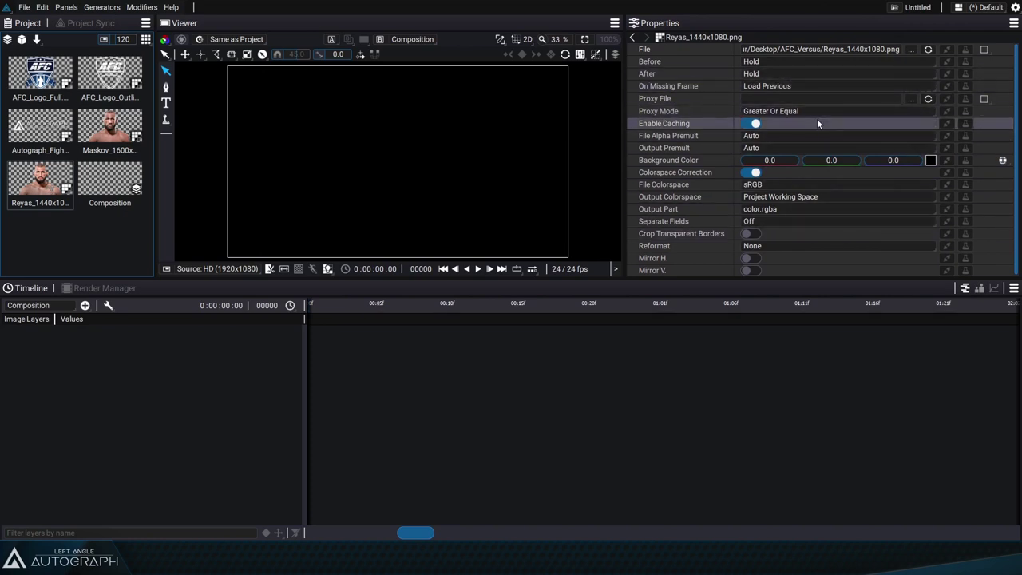
Look through the composition's format presets and choose HD (1920x1080).
left_click(118, 178)
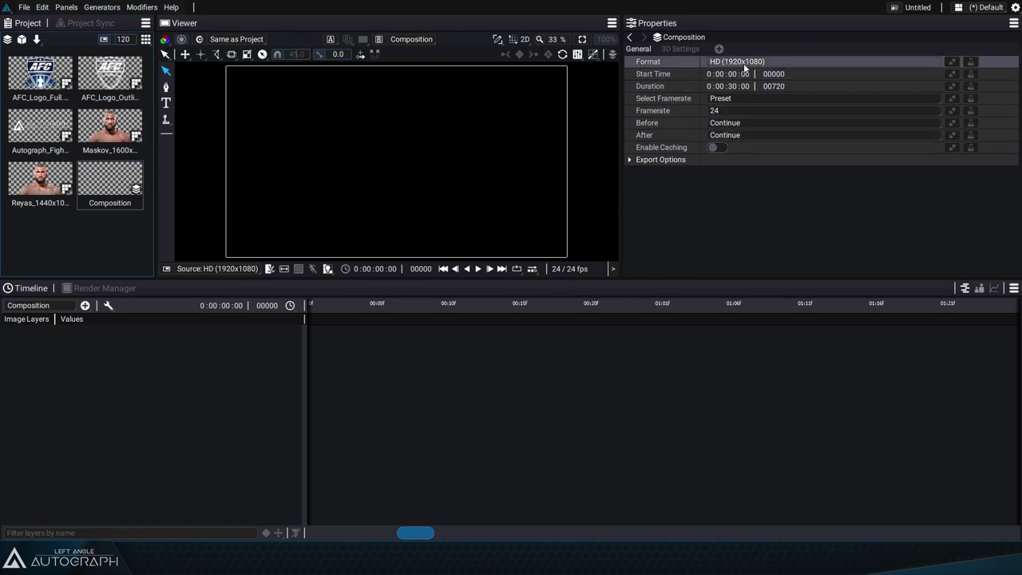
left_click(878, 60)
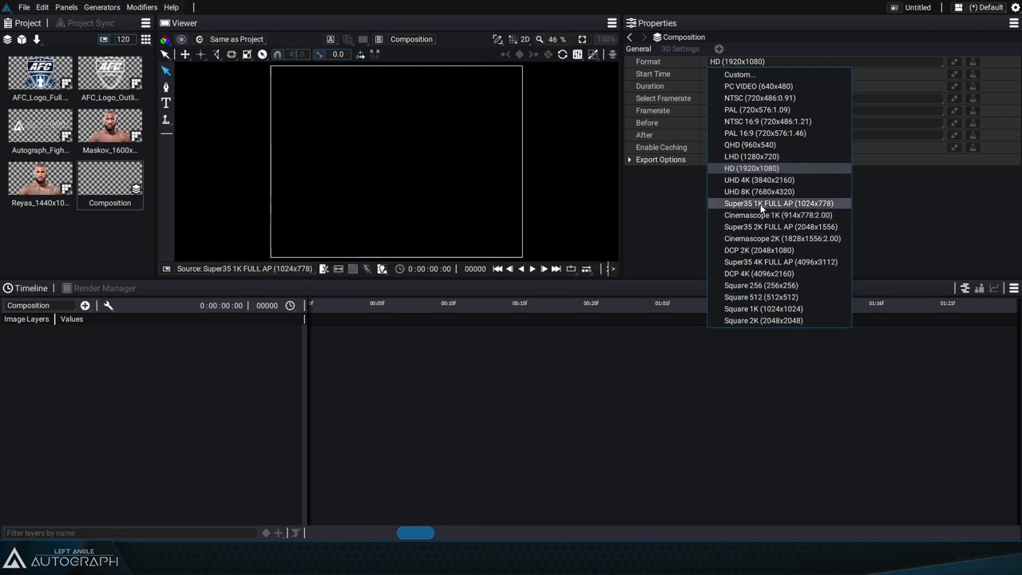
left_click(772, 170)
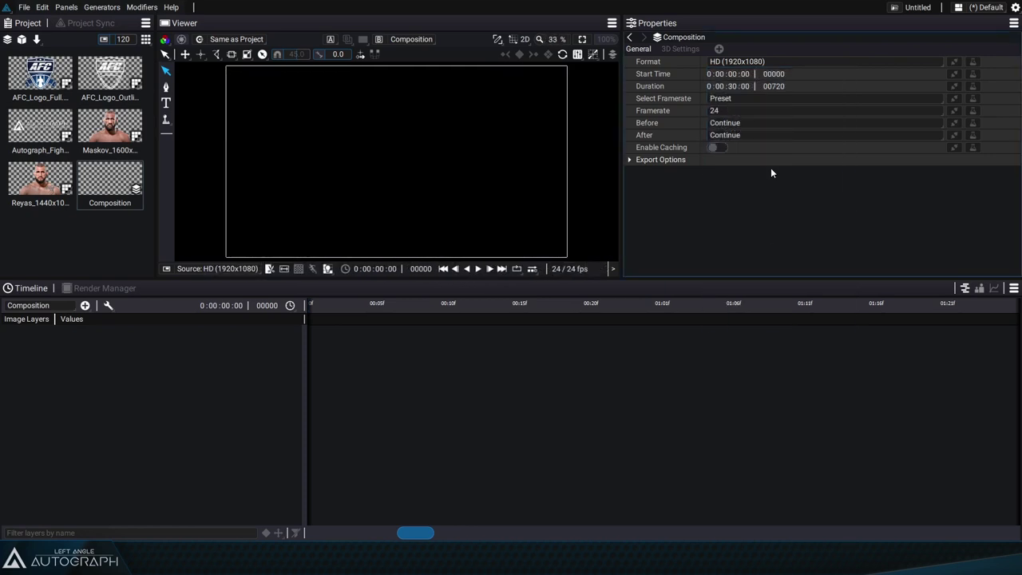
Examine the list of available formats in the application settings and the options for adding or removing formats.
left_click(1016, 8)
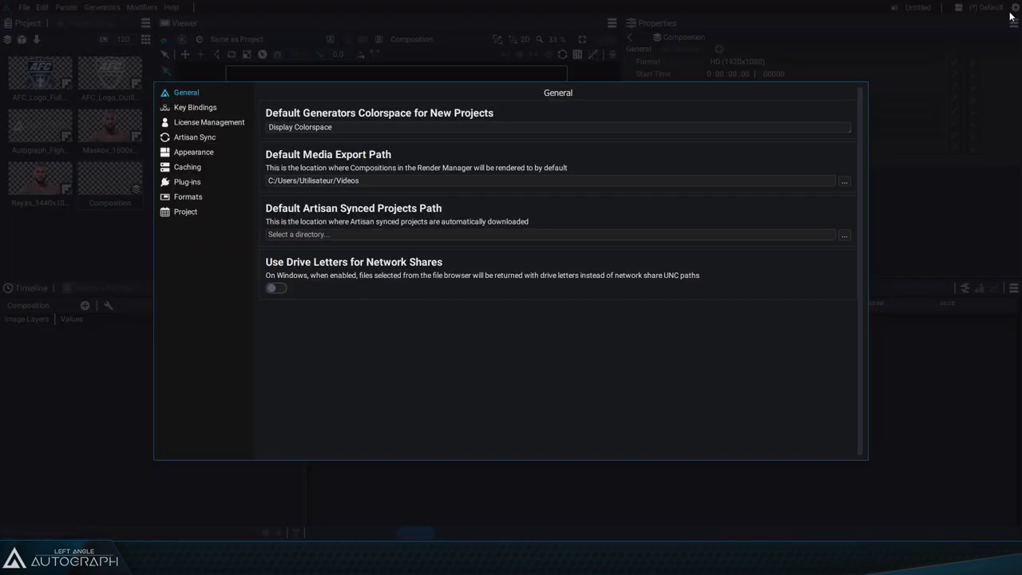
left_click(177, 197)
left_click_drag(846, 124, 848, 208)
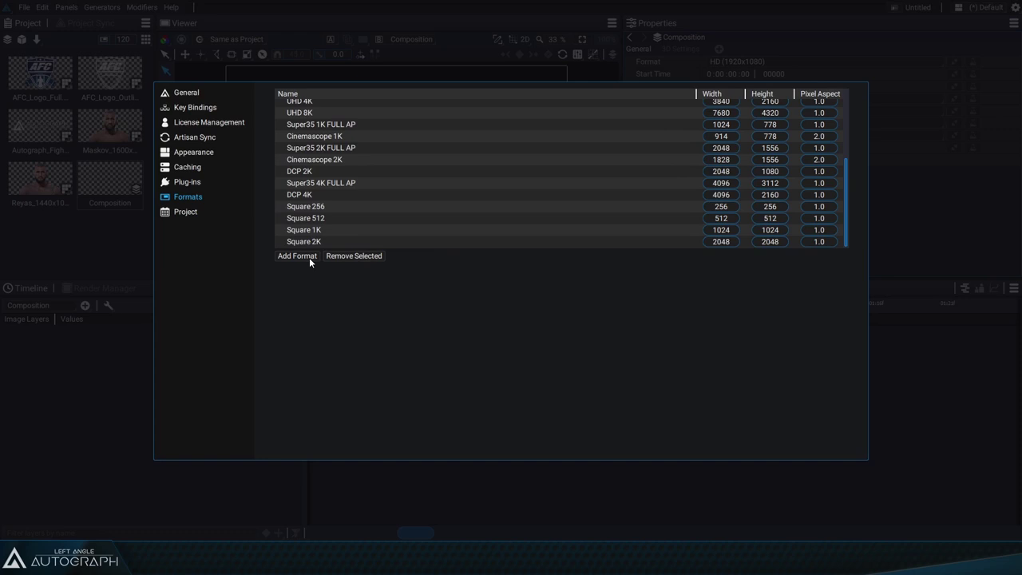
left_click(132, 245)
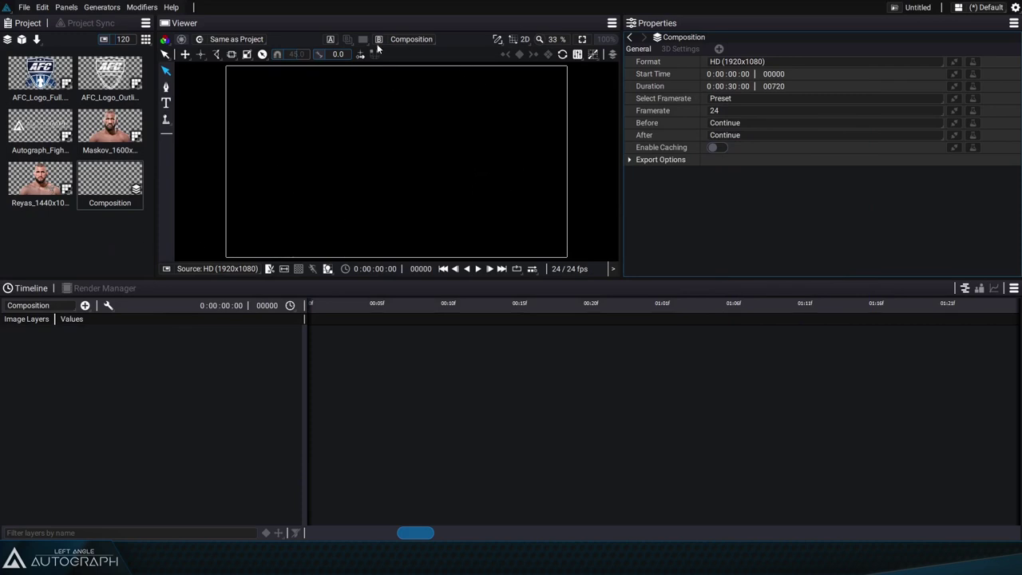
Display the composition, Reyas_1440x1080.png and Maskov_1600x1200.png one after another in the viewer.
left_click(407, 40)
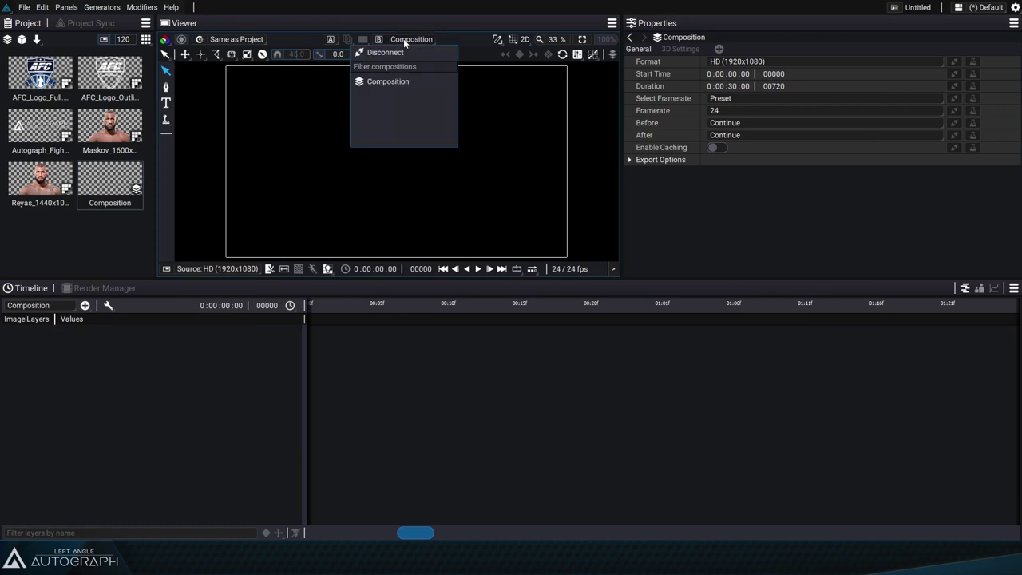
left_click(404, 83)
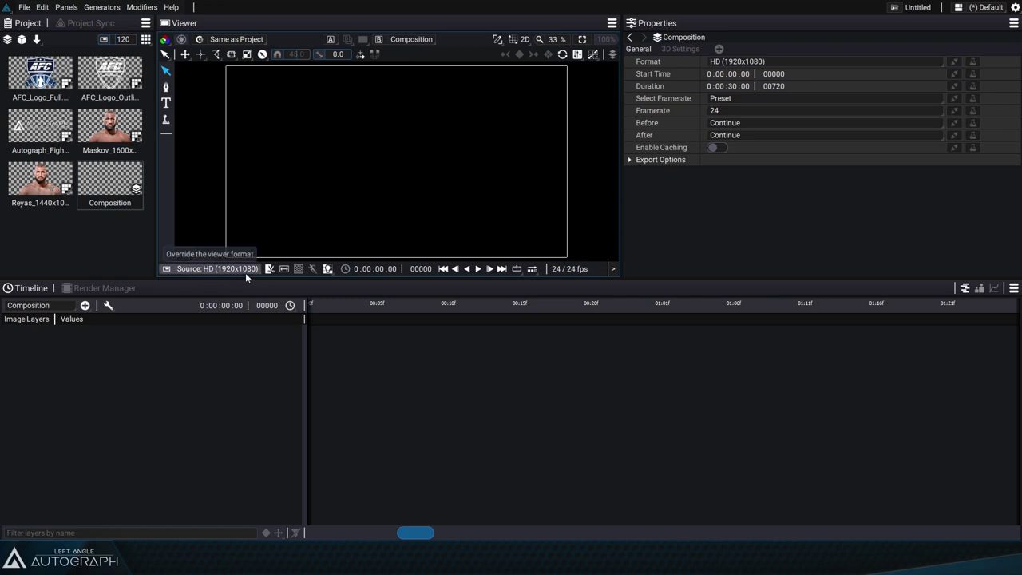
left_click(41, 182)
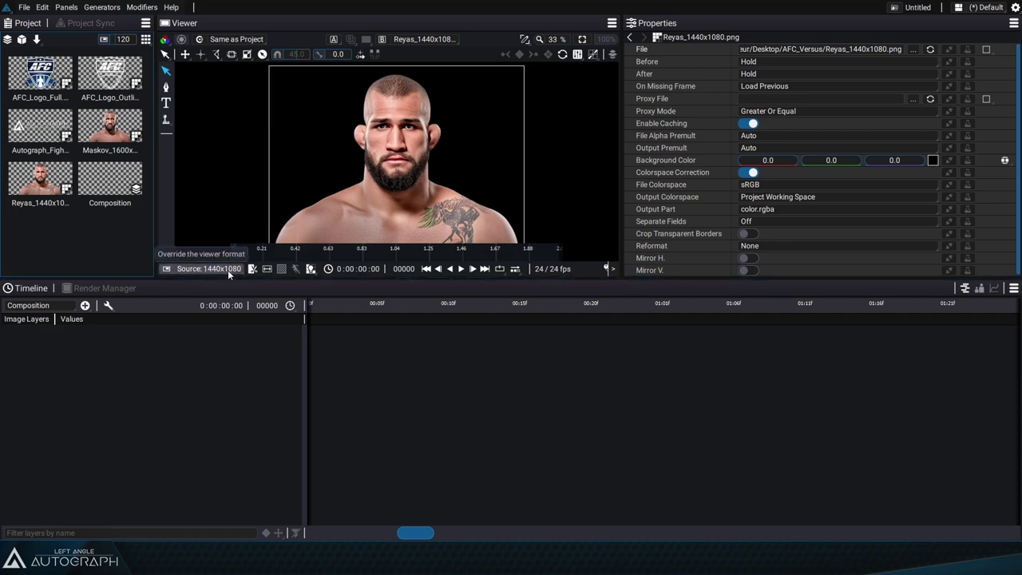
left_click(122, 133)
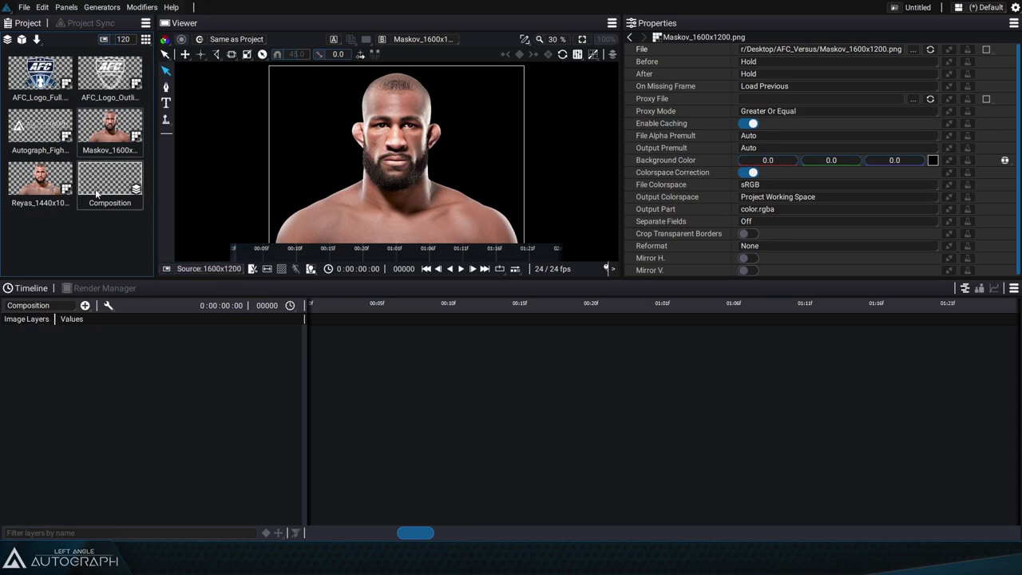
Load Maskov_1600x1200.png as viewer input A and Reyas_1440x1080.png as input B, compared in Split Screen mode.
left_click(40, 169)
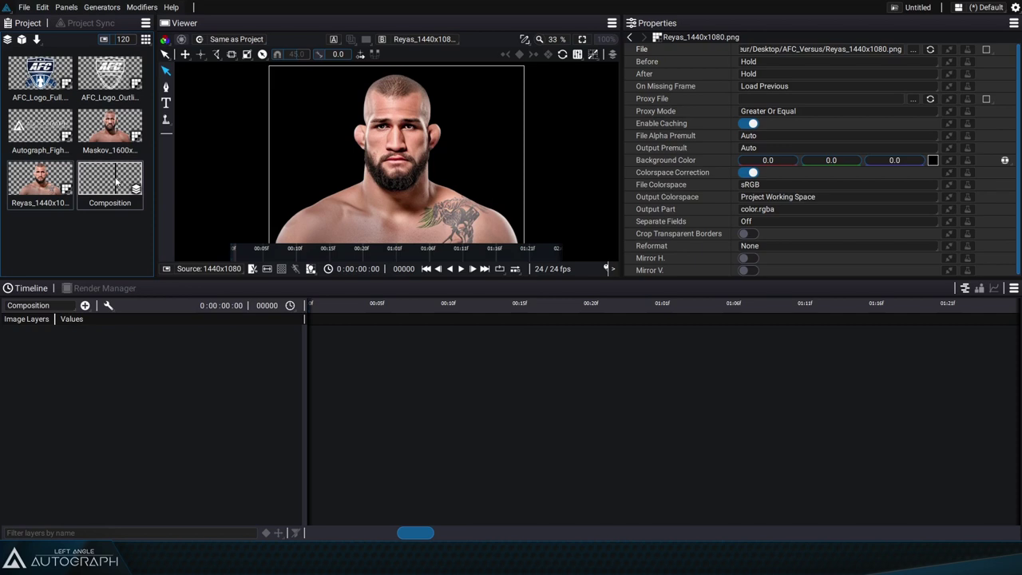
left_click(110, 122)
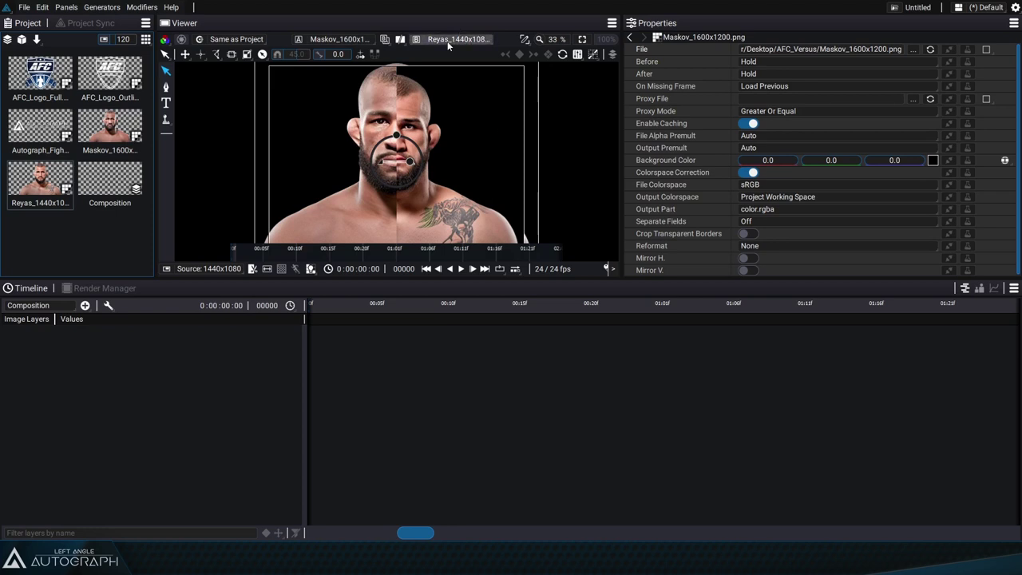
left_click(400, 41)
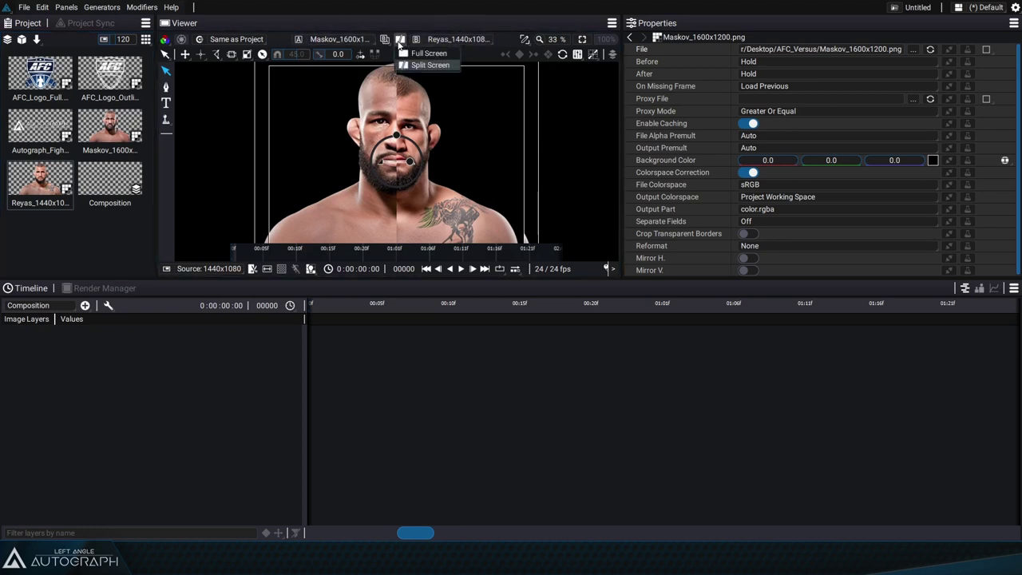
left_click(450, 66)
Shift and tilt the split-screen divider over the face, and set the A/B comparison operation to Under.
left_click_drag(404, 140, 418, 156)
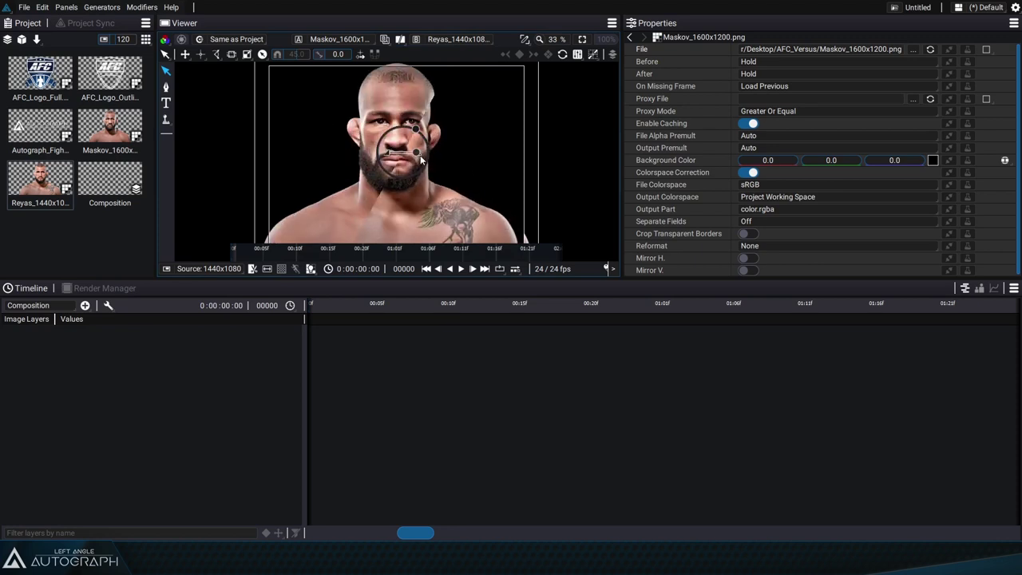
left_click(384, 39)
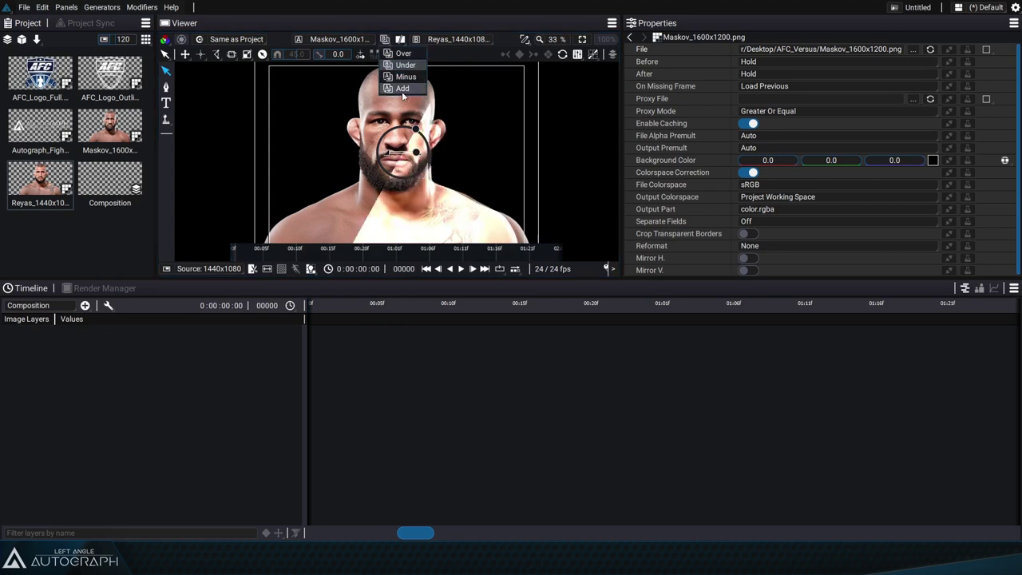
left_click(405, 67)
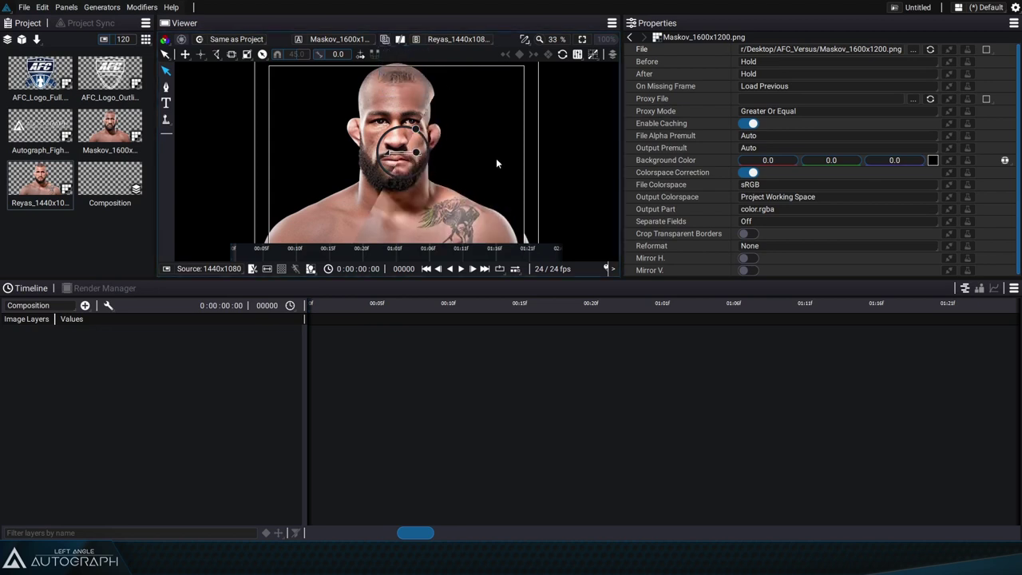
Shift the split-screen divider slightly across the face and show the AFC_Logo_Full image in Viewer A.
mouse_move(403, 141)
left_mouse_down()
mouse_move(373, 139)
mouse_move(389, 148)
left_mouse_up()
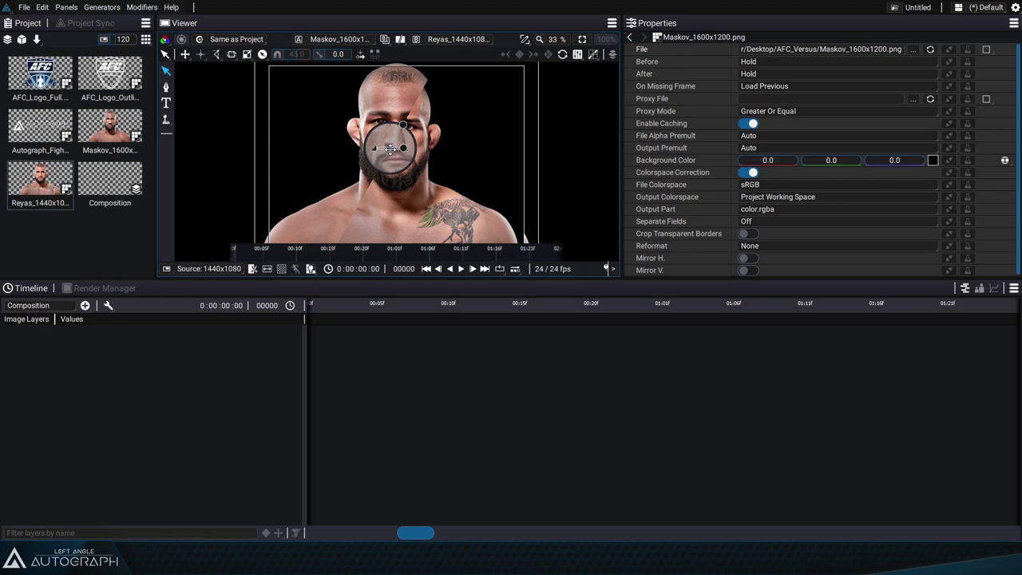
right_click(66, 85)
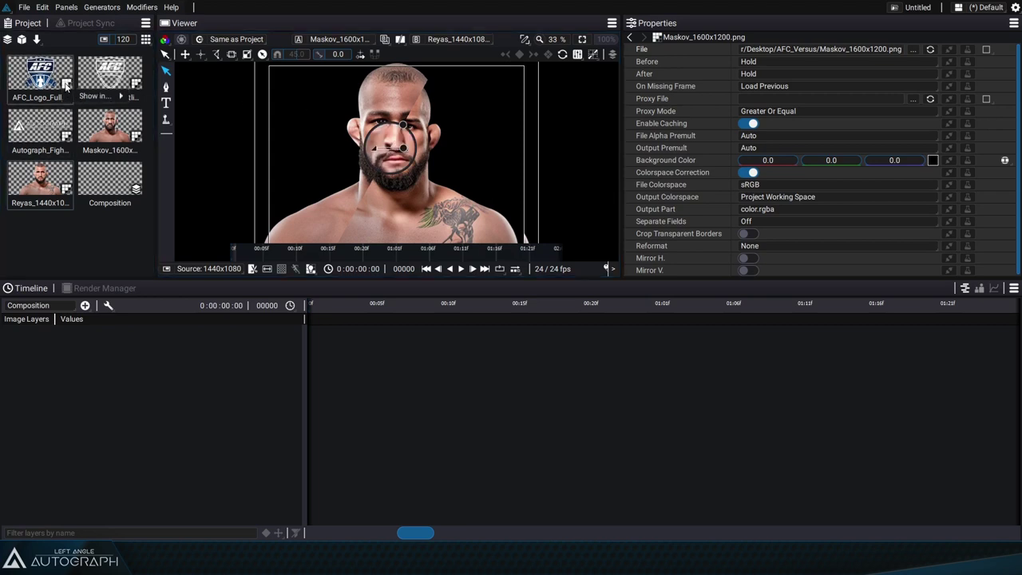
mouse_move(98, 99)
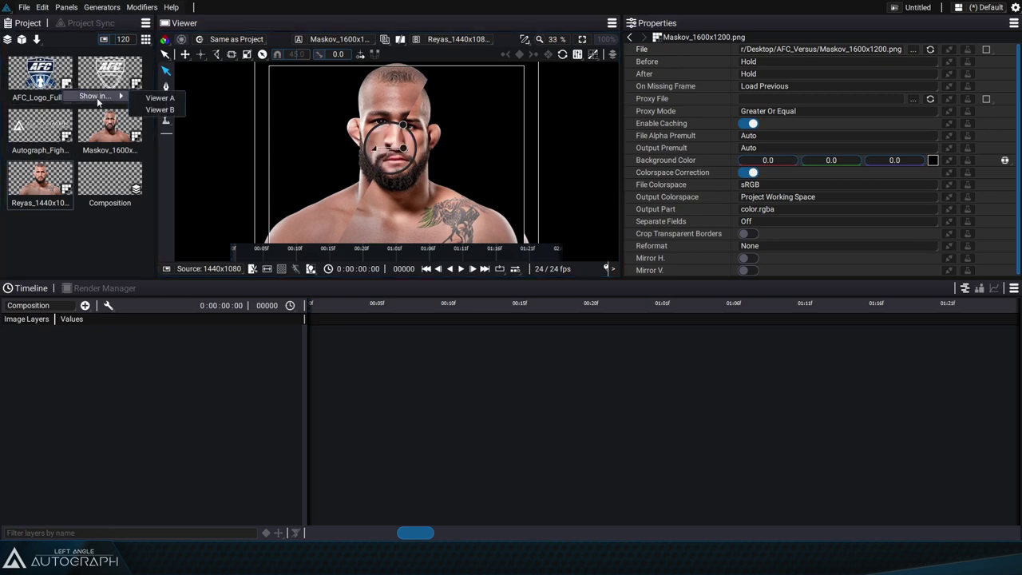
left_click(160, 98)
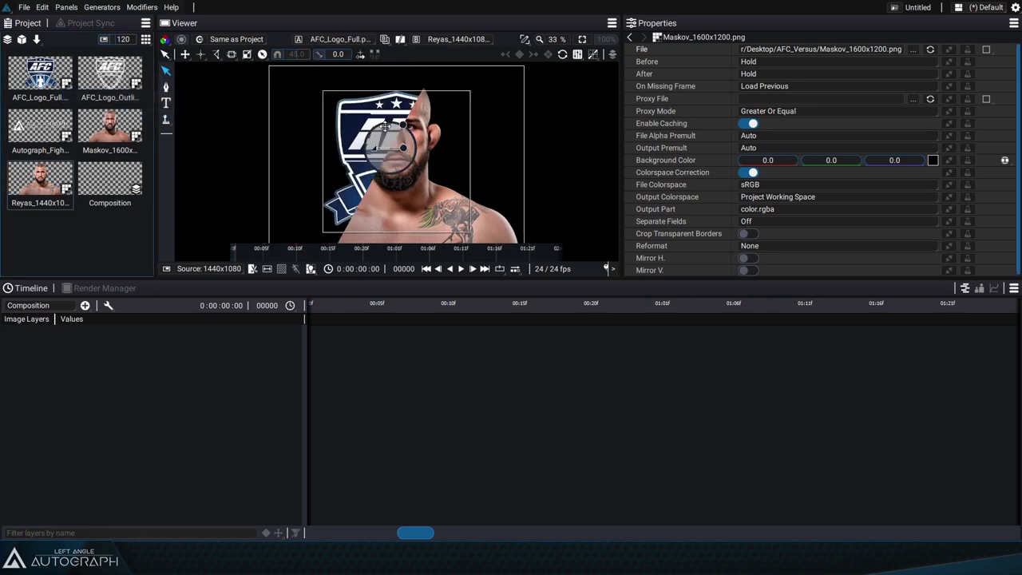
Set the viewer comparison mode to Full Screen and disconnect input A.
left_click(400, 39)
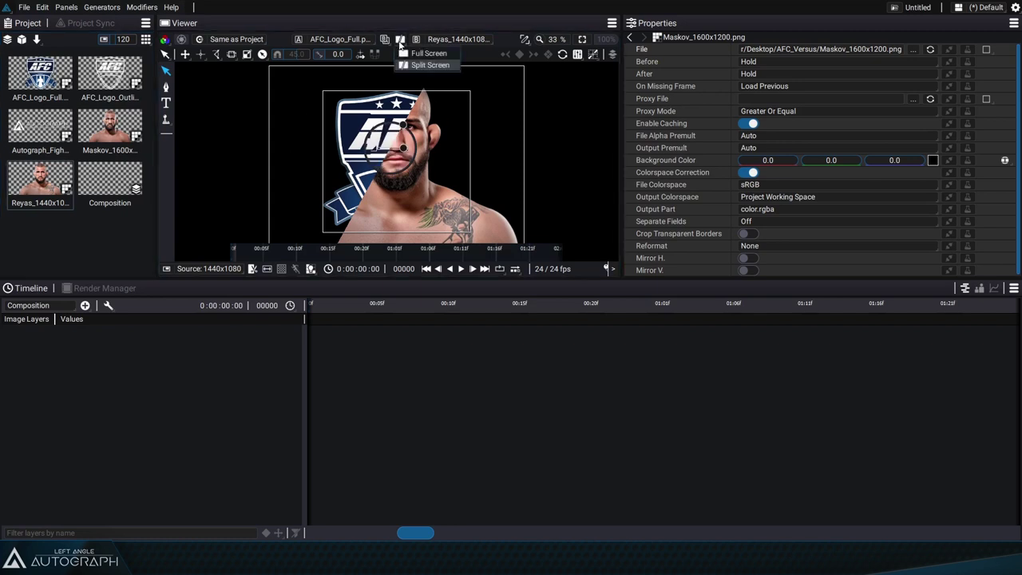
left_click(415, 53)
left_click(332, 40)
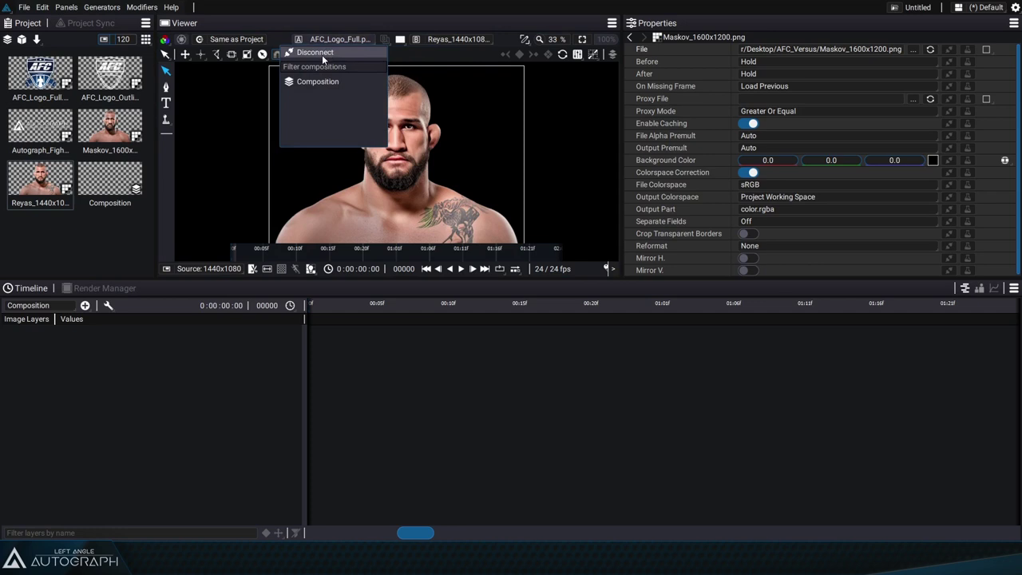
left_click(321, 53)
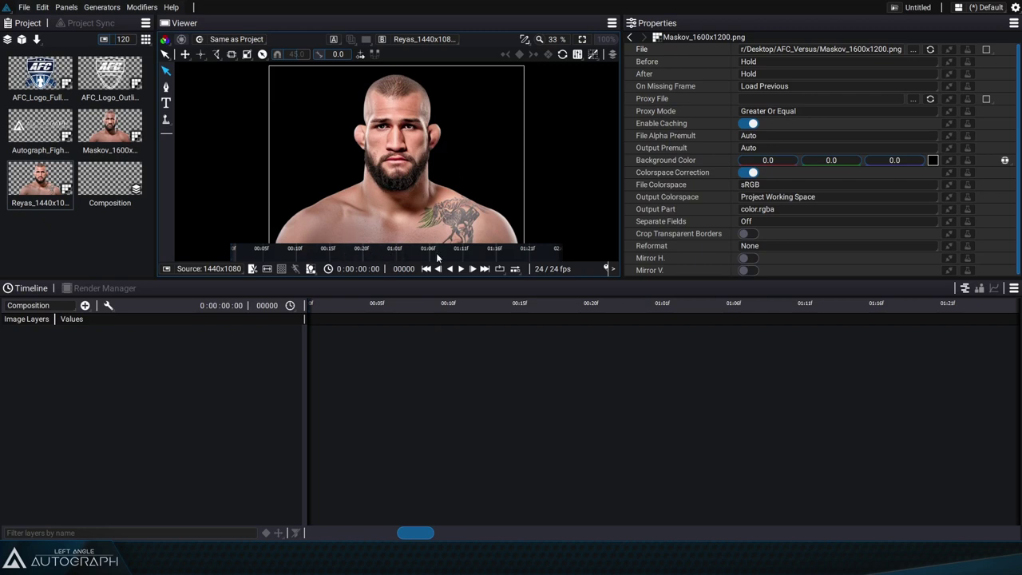
Display the composition in the viewer and move its current time to frame 37.
double_click(109, 179)
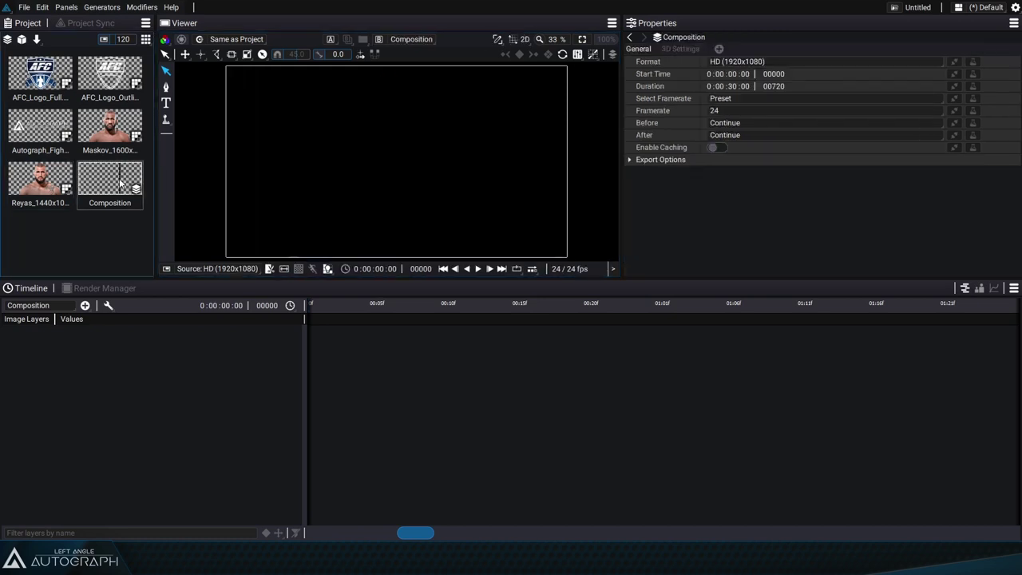
mouse_move(388, 249)
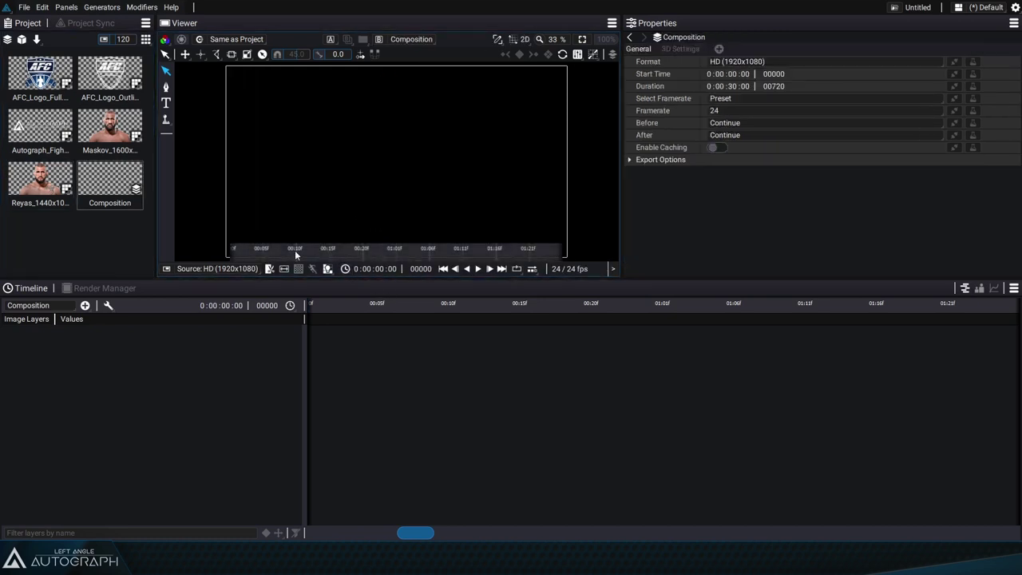
left_click_drag(295, 250, 396, 250)
left_click_drag(592, 307, 831, 306)
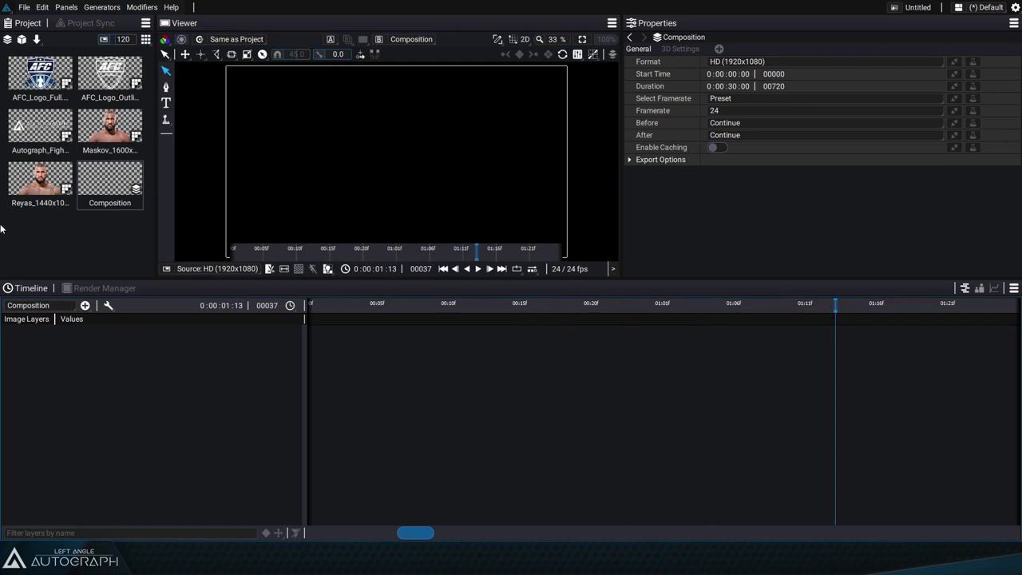
Display Reyas_1440x1080.png in the viewer and move its own current time to frame 10.
double_click(40, 180)
mouse_move(309, 250)
left_mouse_down()
mouse_move(450, 249)
mouse_move(297, 249)
left_mouse_up()
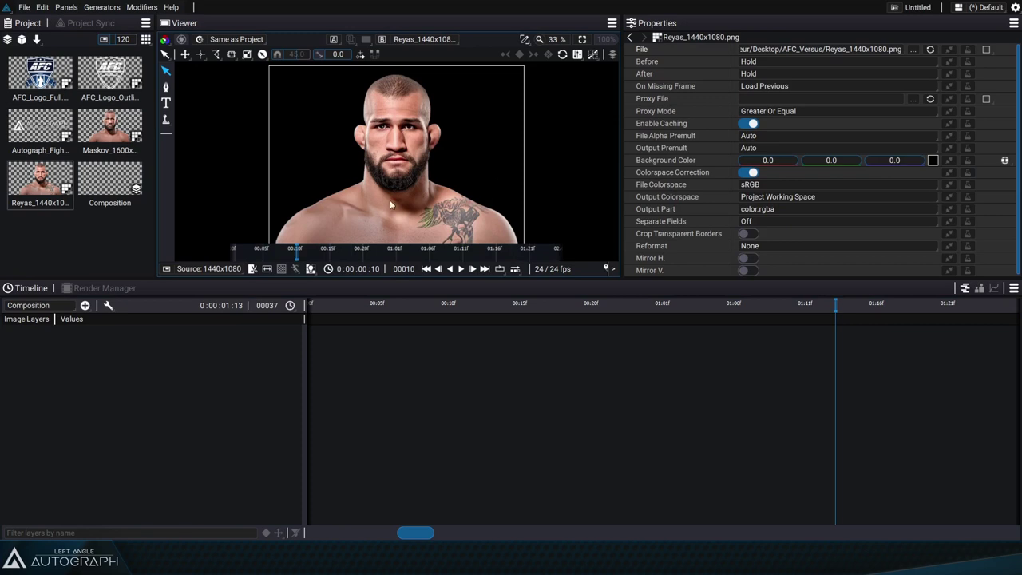
left_click(327, 268)
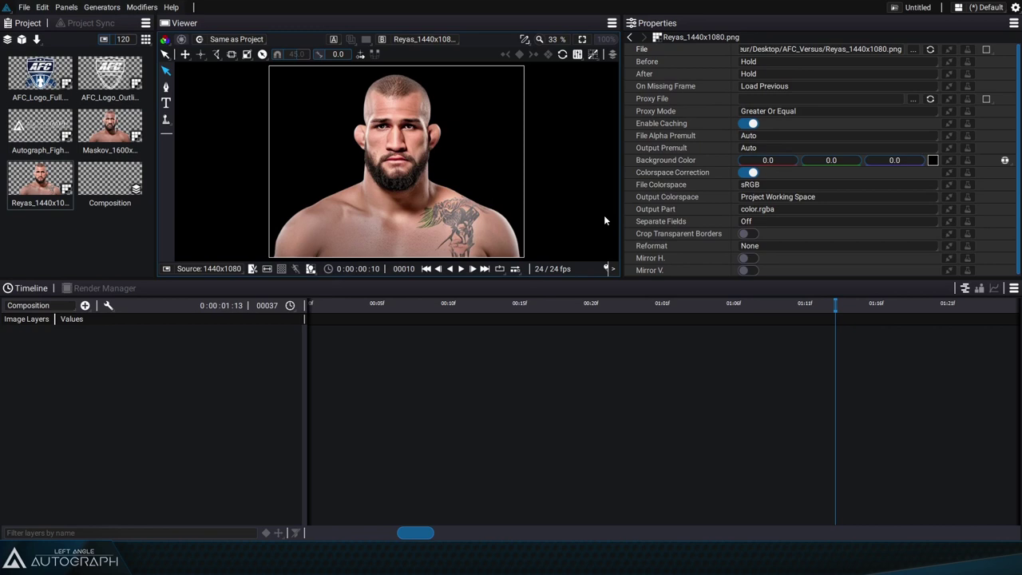
Add Reyas_1440x1080.png to the composition as a layer, with Maskov_1600x1200.png as a second layer above it.
left_click(103, 187)
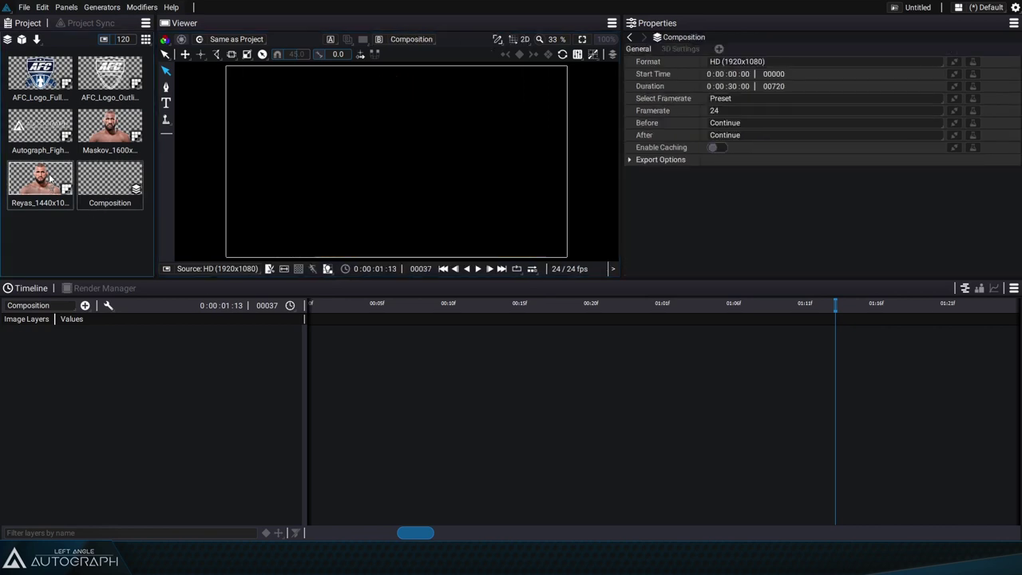
left_click_drag(40, 182, 49, 367)
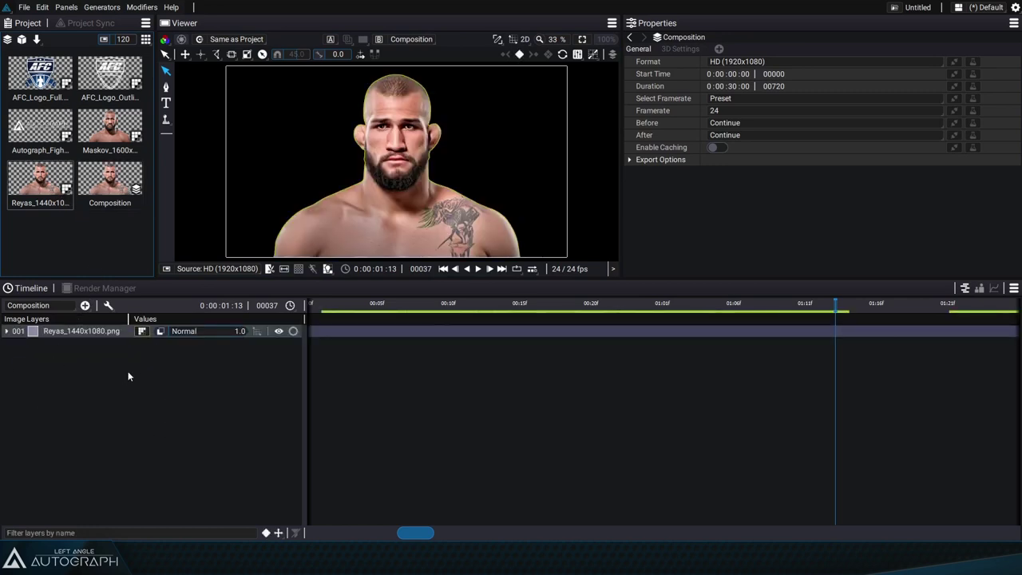
mouse_move(407, 208)
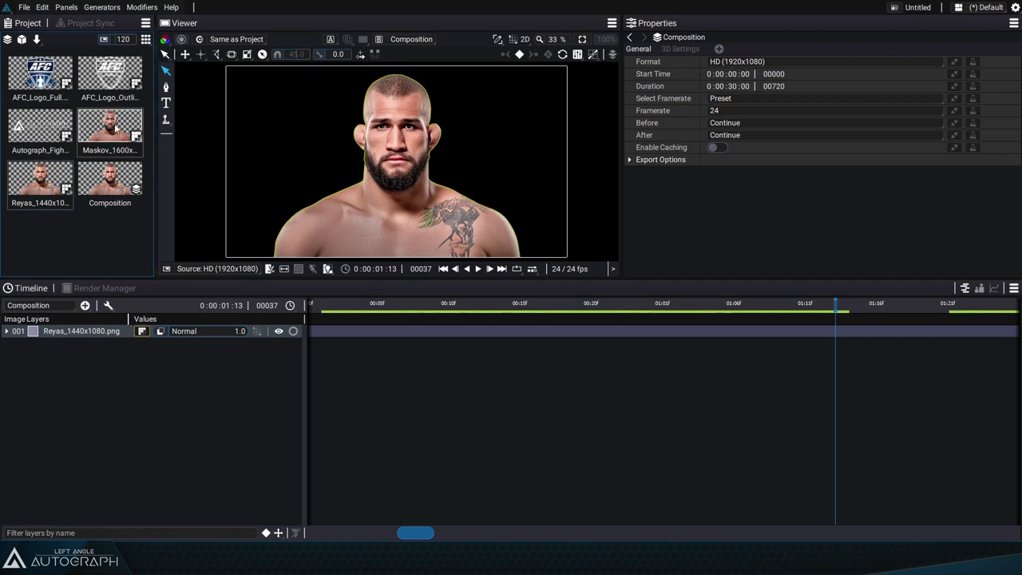
left_click_drag(132, 146, 90, 325)
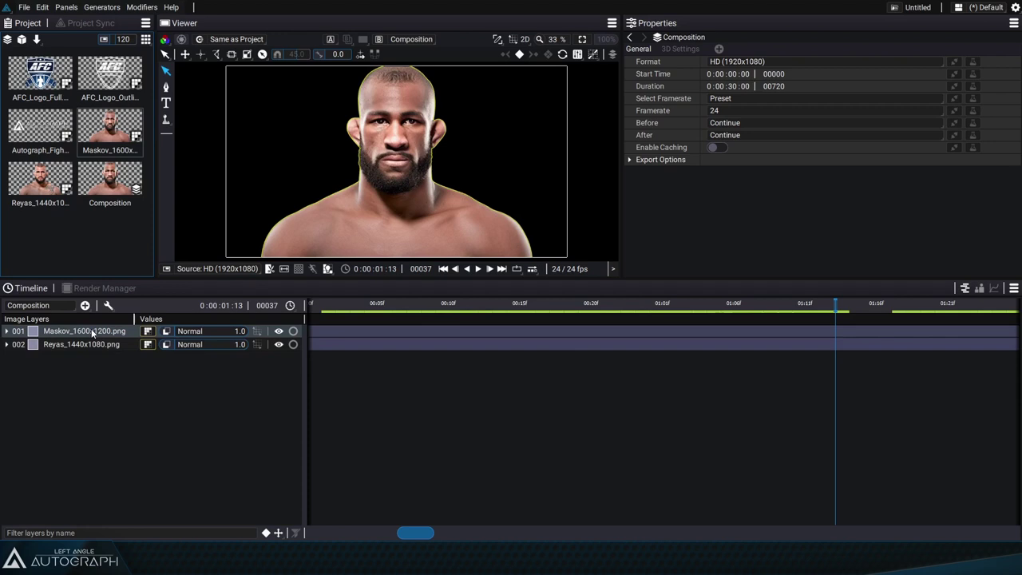
Swap the stacking order of the two layers several times, ending with Reyas_1440x1080.png above Maskov_1600x1200.png.
left_click_drag(104, 364, 106, 370)
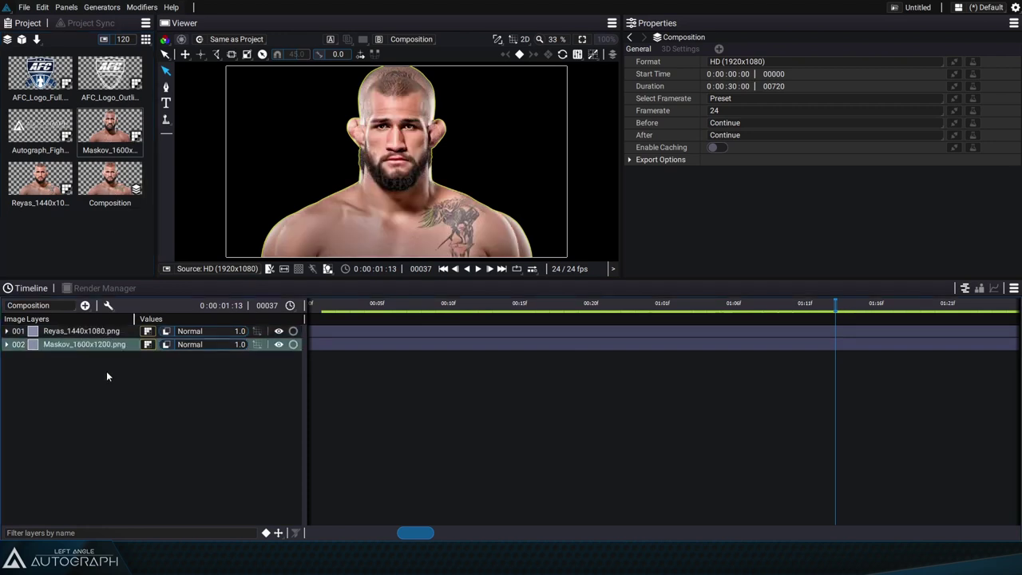
left_click_drag(99, 331, 106, 371)
left_click(111, 332)
left_click_drag(112, 335, 113, 372)
Display Maskov_1600x1200.png, Reyas_1440x1080.png and the composition one after another to compare their source formats.
double_click(110, 127)
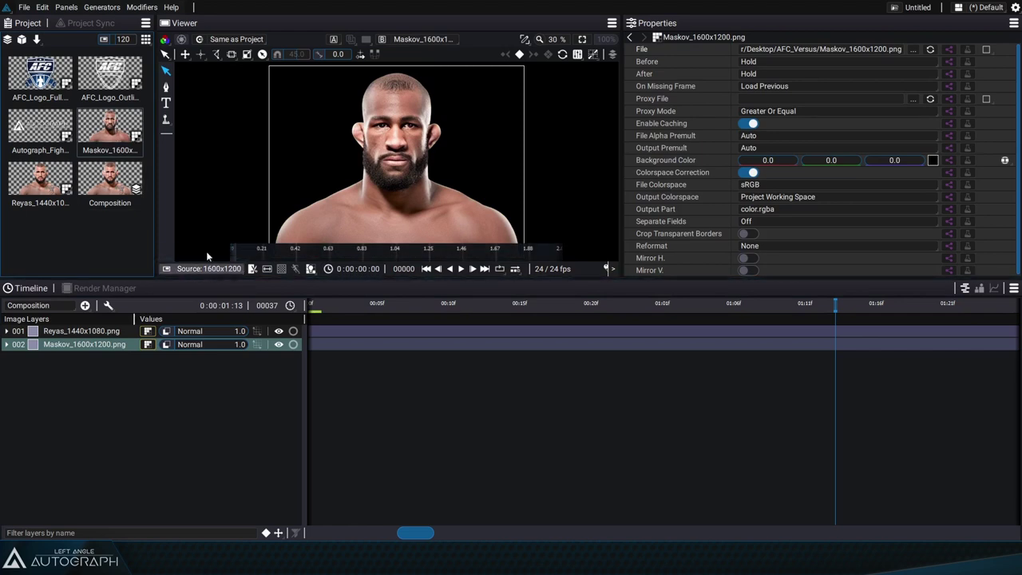
double_click(44, 181)
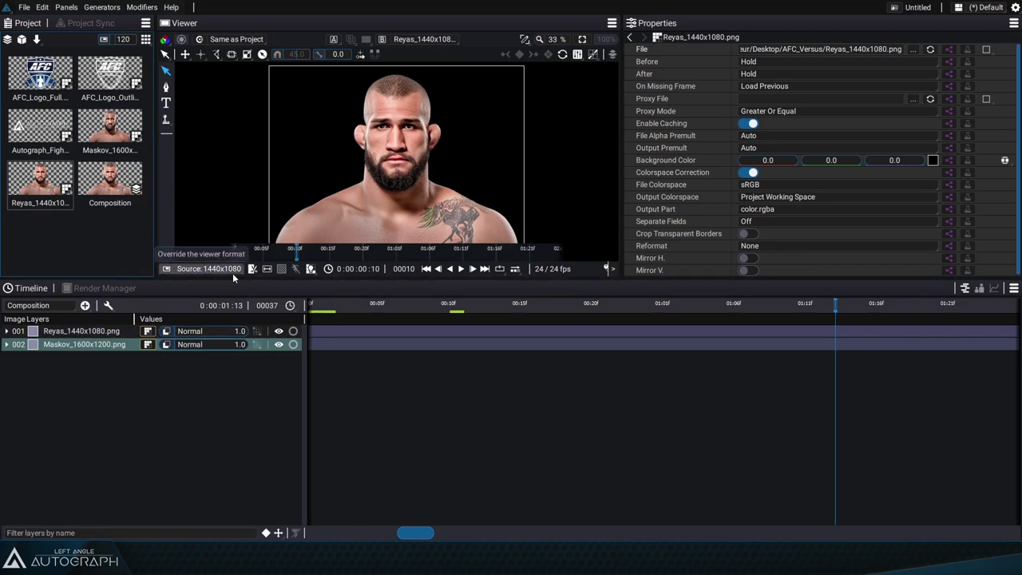
double_click(109, 180)
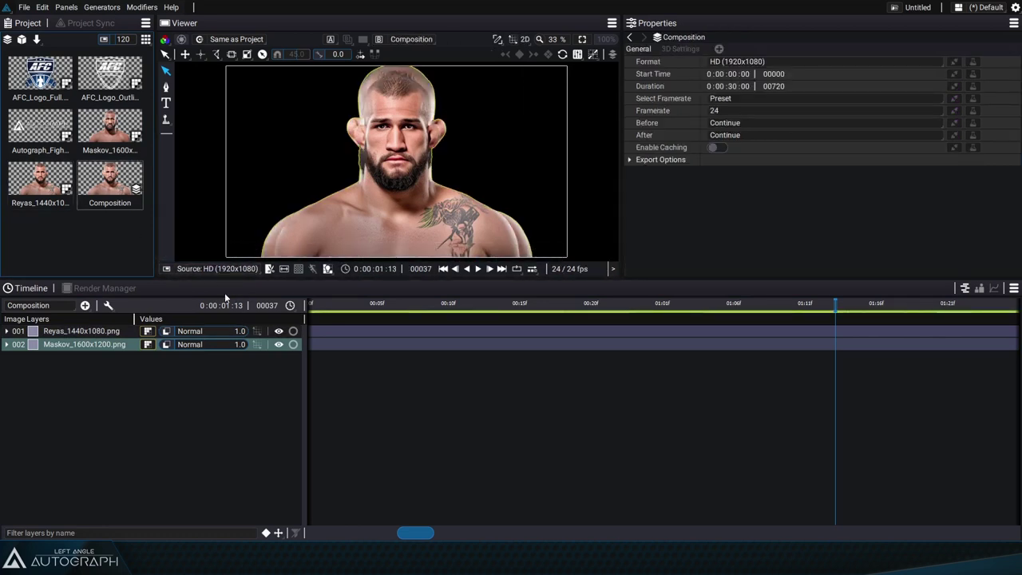
Select the Maskov_1600x1200.png layer and expand its Transform parameters in both the properties and the timeline.
left_click(78, 345)
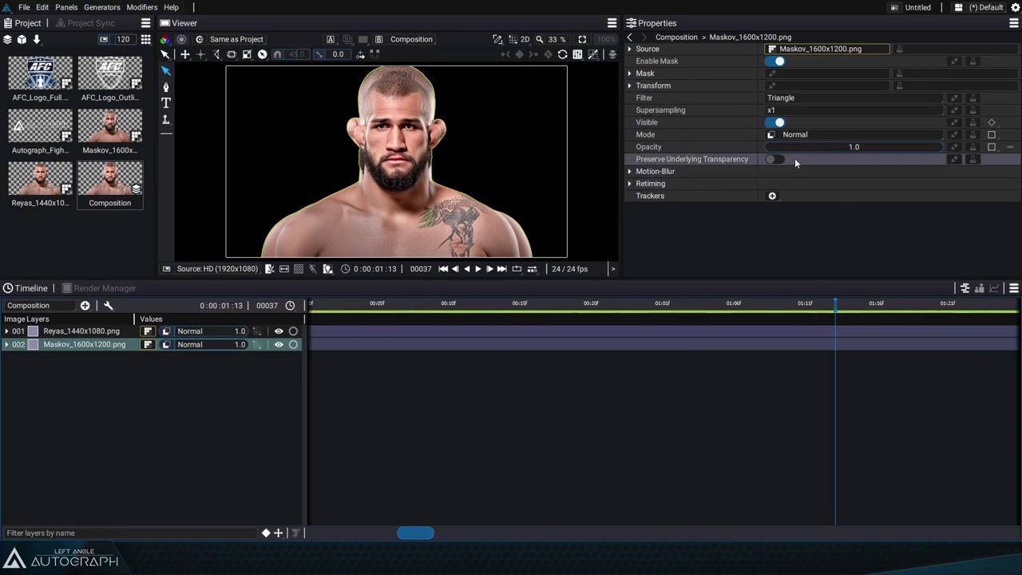
left_click(8, 345)
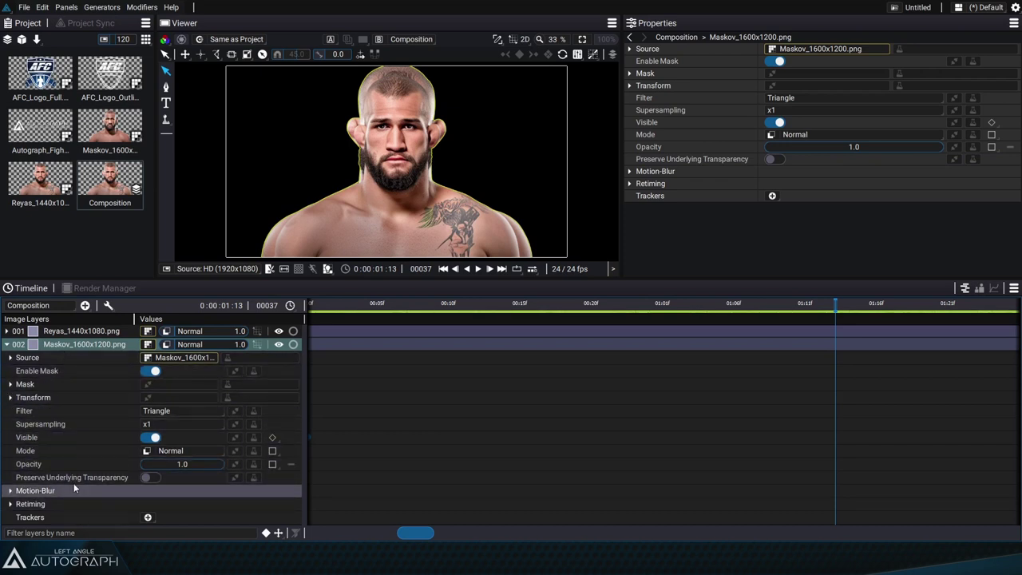
mouse_move(572, 208)
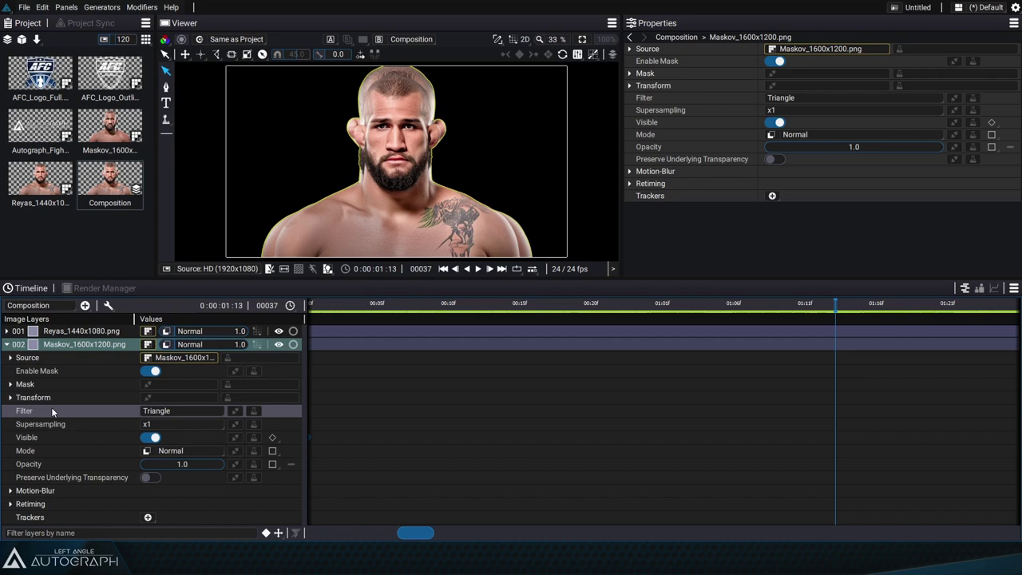
left_click(630, 85)
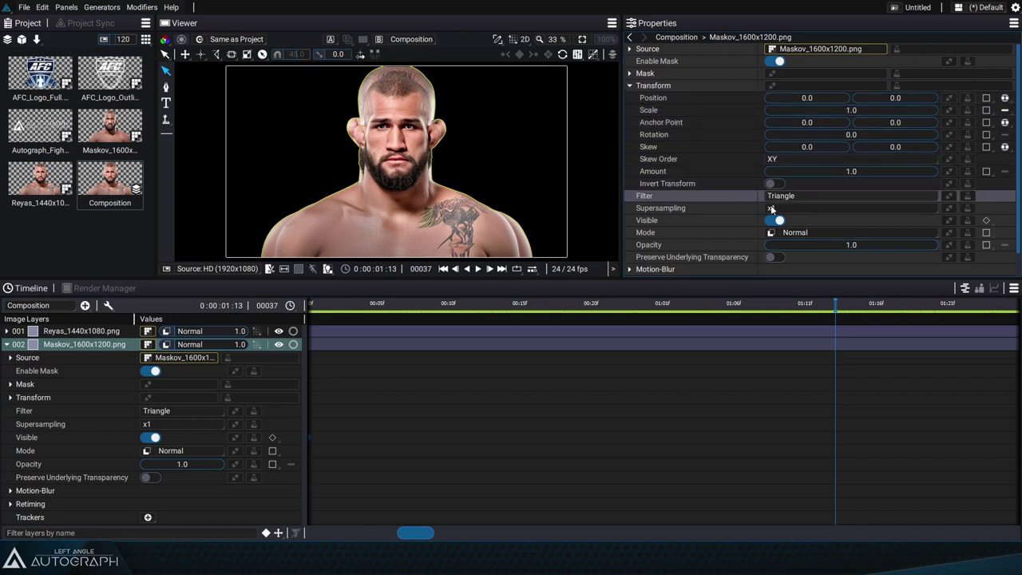
left_click(12, 398)
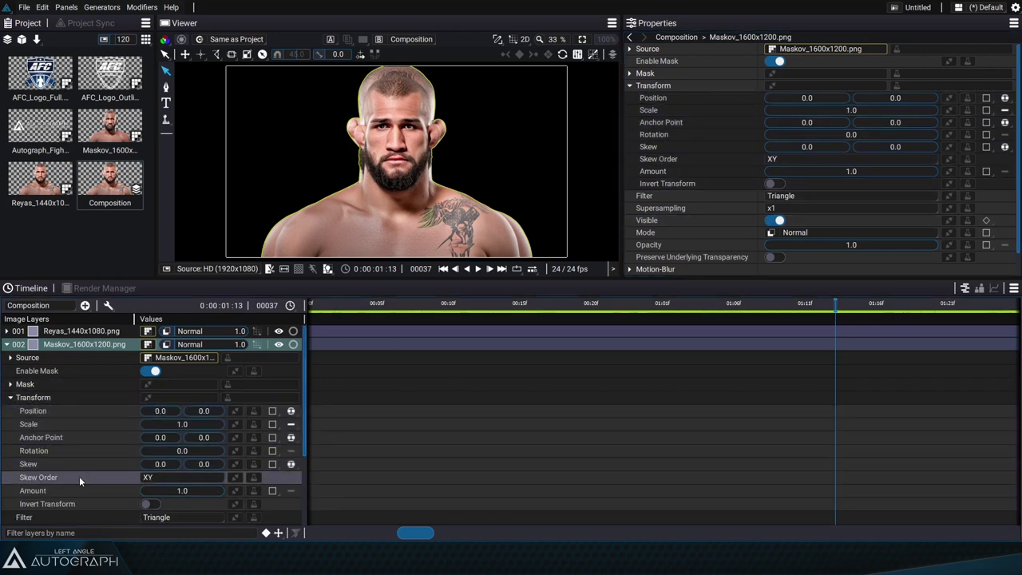
Try the Maskov layer's horizontal position at 250 and about -574, and reset it to 0.
left_click(817, 97)
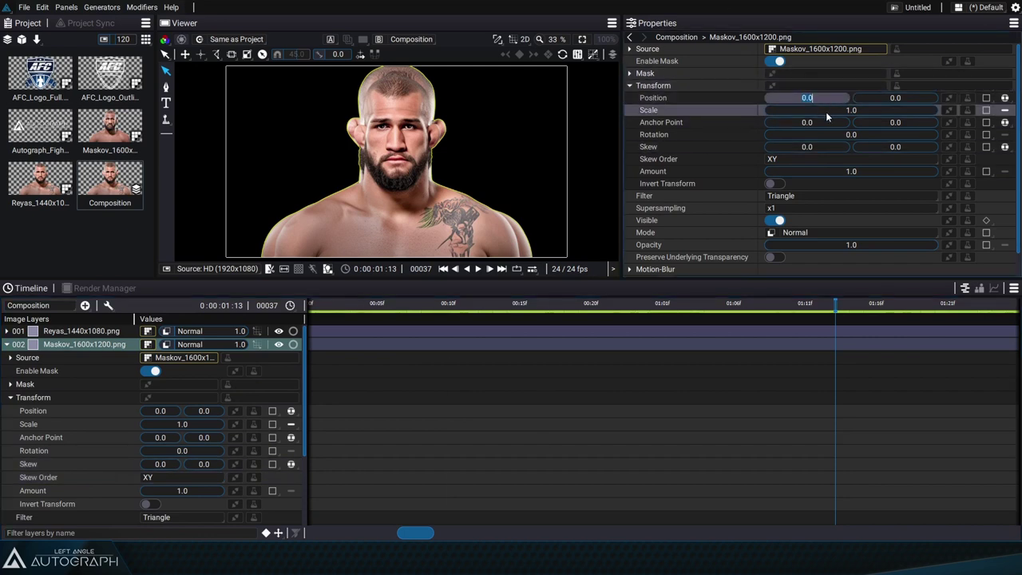
type("250")
key("Return")
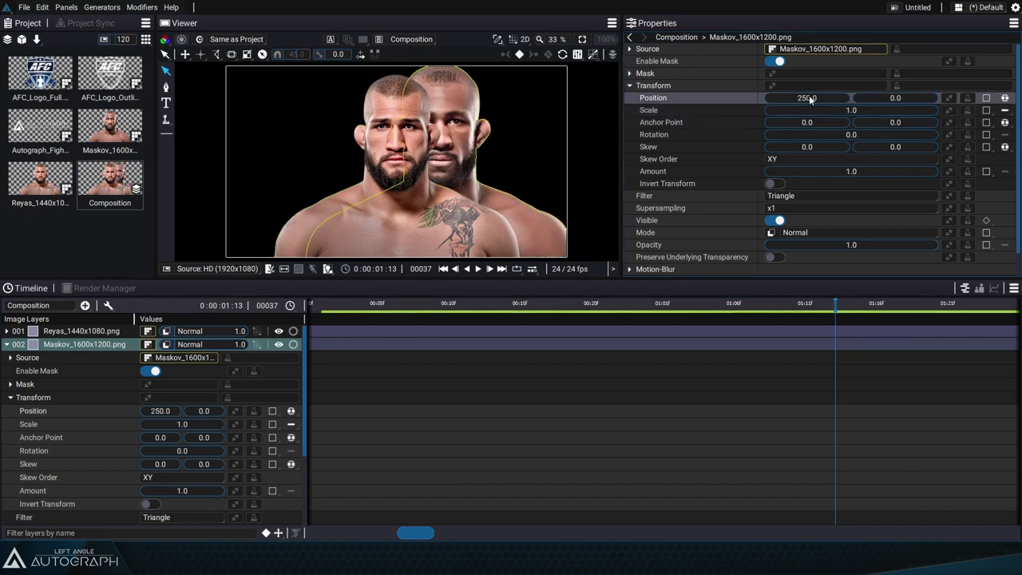
left_click_drag(810, 97, 576, 98)
left_click_drag(807, 98, 824, 98)
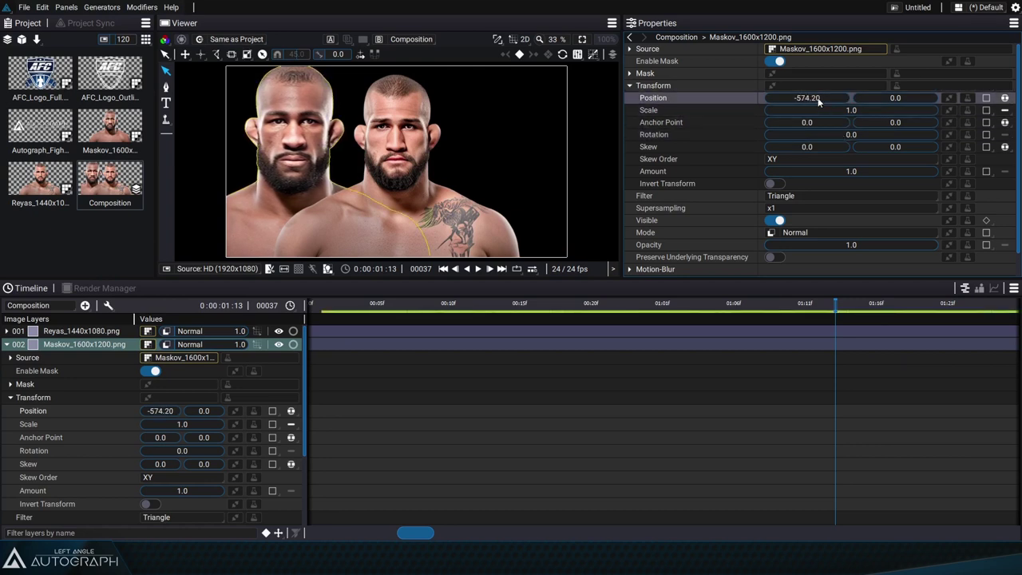
left_click(818, 97)
type("0")
key("Return")
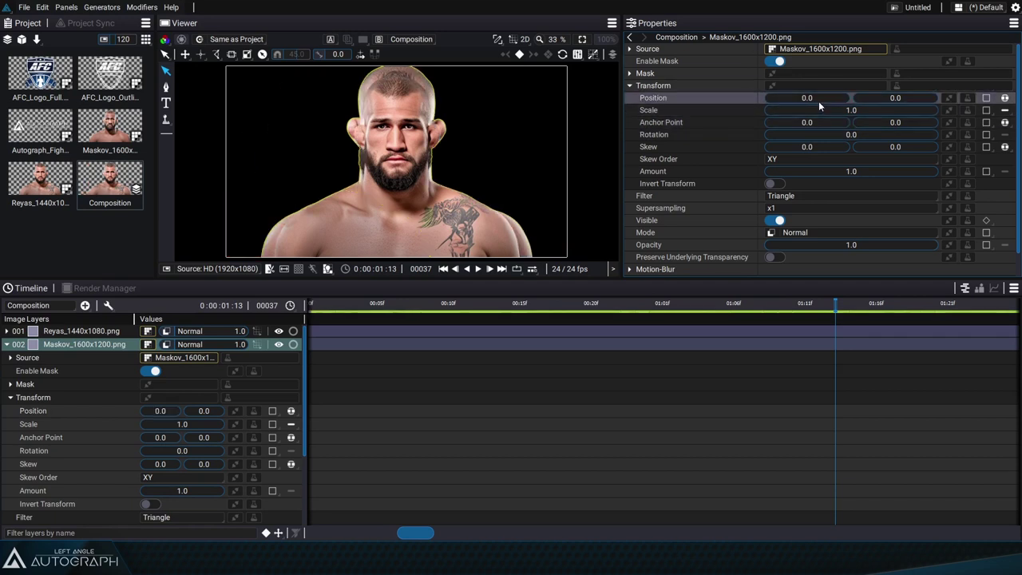
Select the Reyas_1440x1080.png layer, and hide the Maskov_1600x1200.png layer with its parameters collapsed.
mouse_move(236, 86)
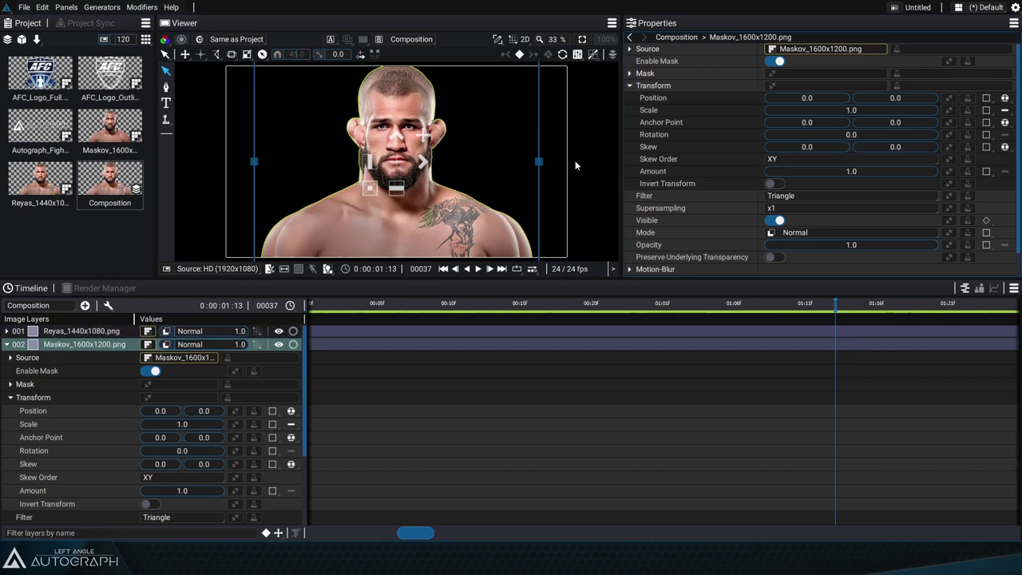
left_click(80, 330)
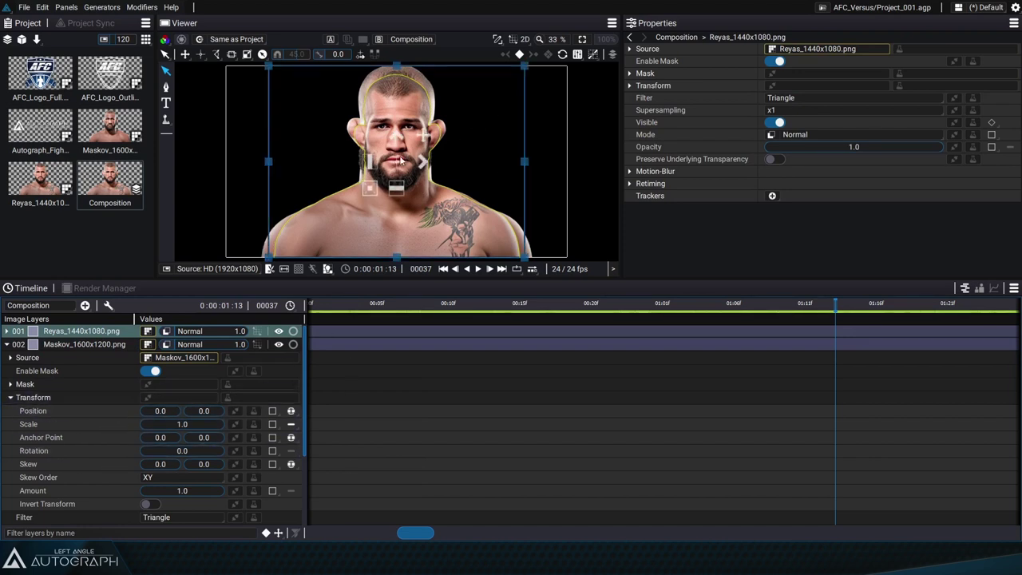
left_click(278, 344)
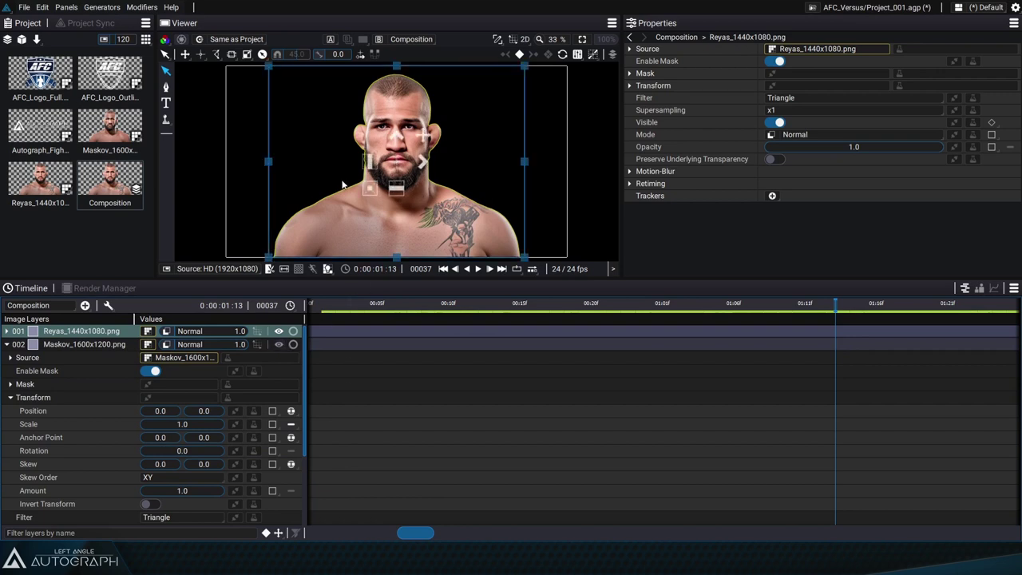
left_click(7, 344)
Expand the Reyas_1440x1080.png layer and its Transform parameters in the timeline.
left_click(6, 330)
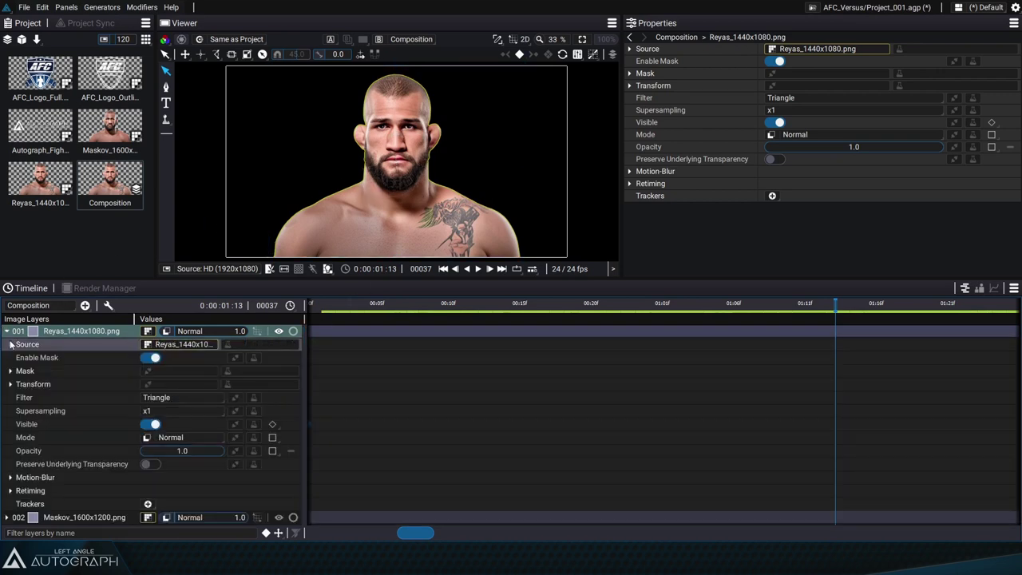
left_click(11, 384)
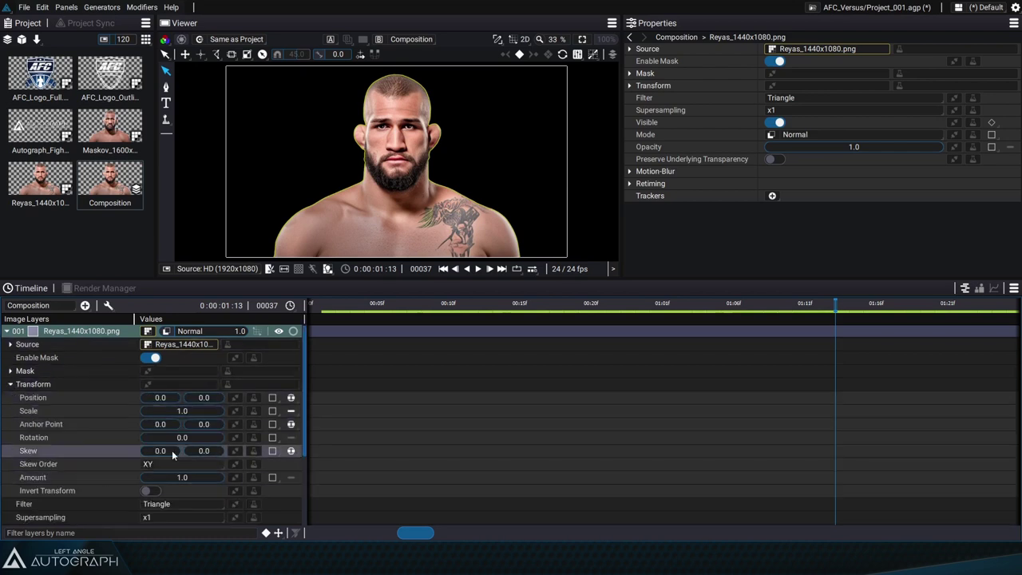
mouse_move(491, 180)
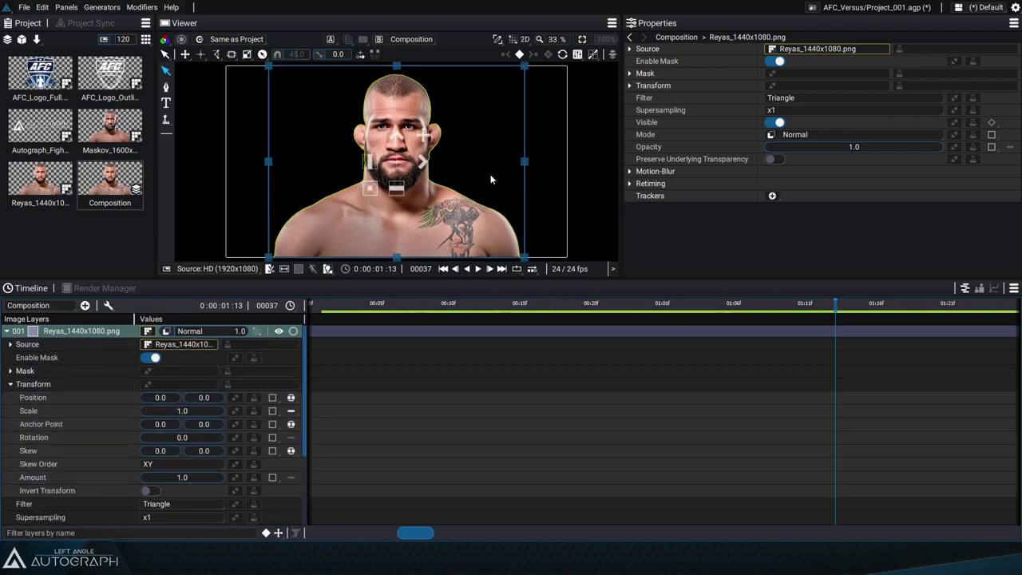
Try moving the Reyas layer to a horizontal position of about 350 and scaling it with its viewer handles, undoing both changes.
left_click(167, 72)
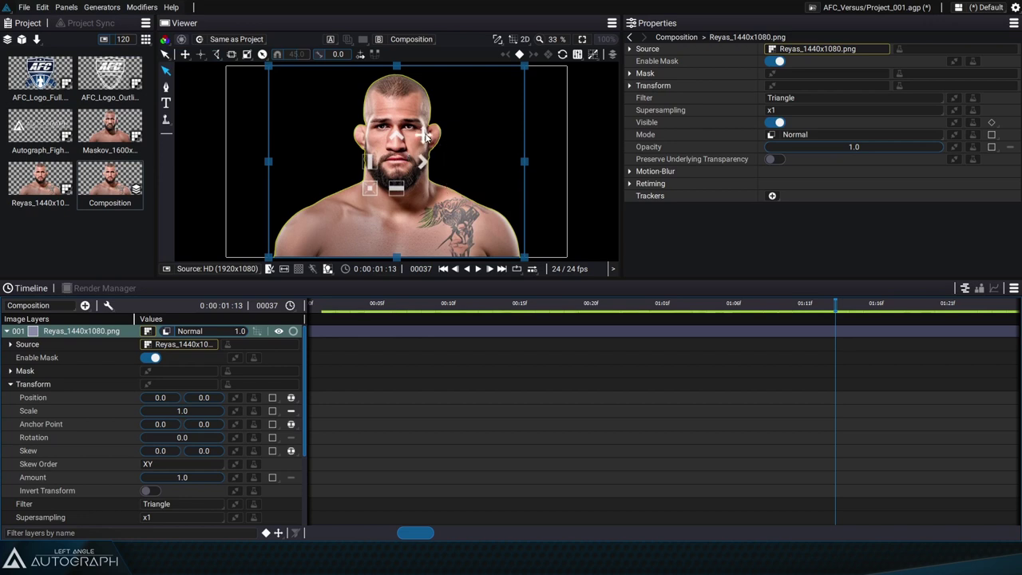
left_click_drag(425, 137, 461, 99)
key("ctrl+z")
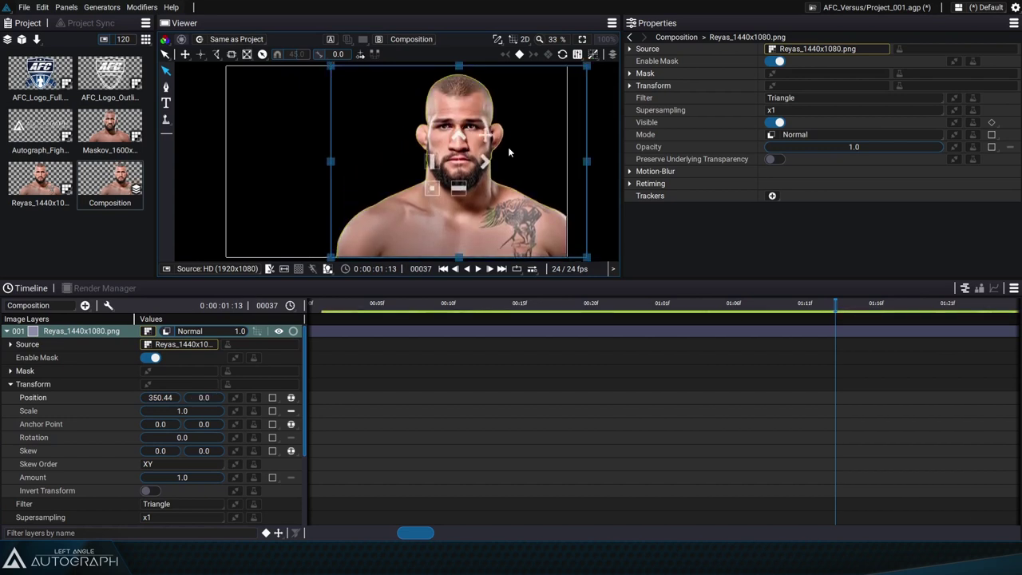
key("ctrl+z")
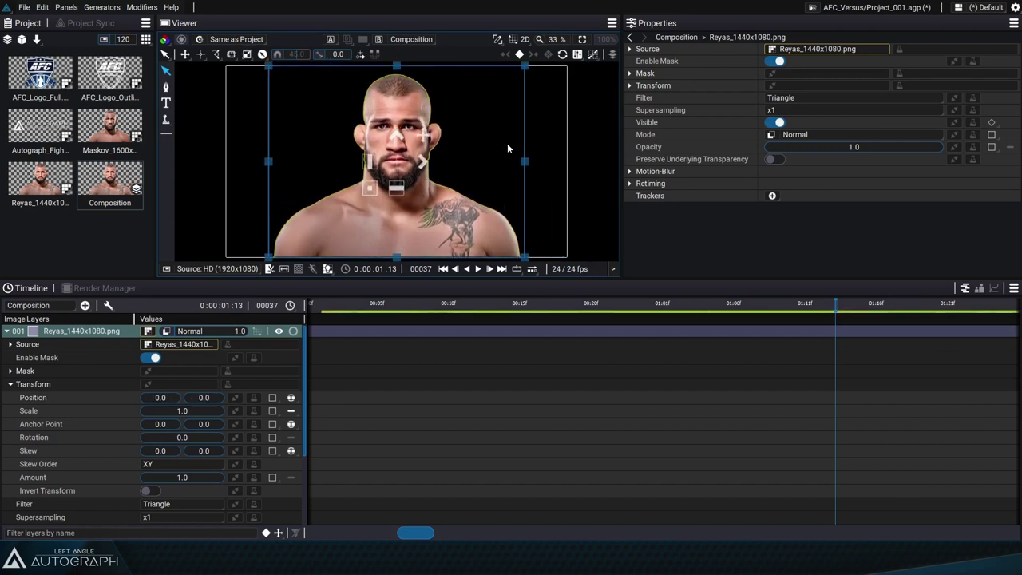
left_click_drag(369, 190, 397, 211)
key("ctrl+z")
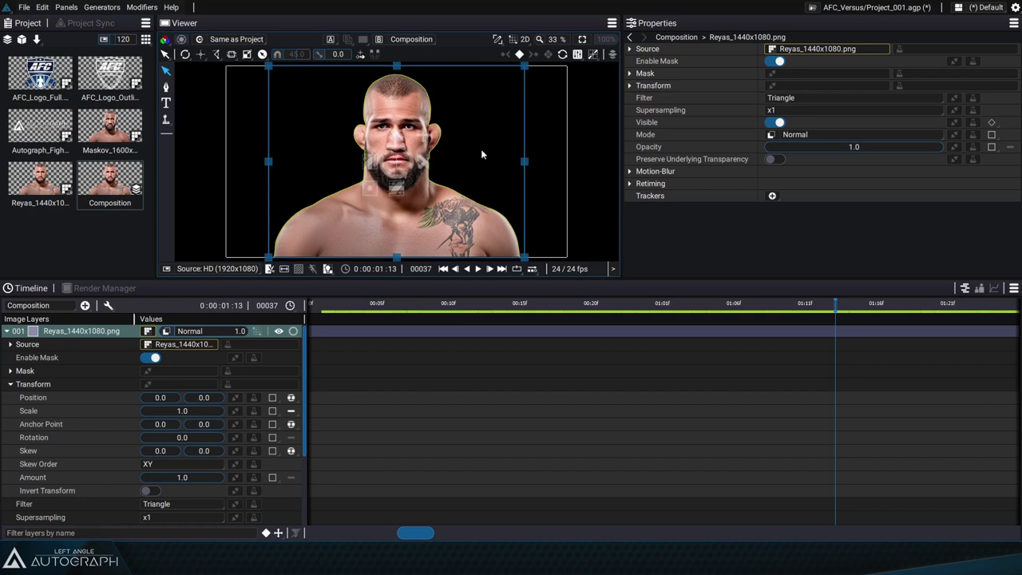
Toggle the viewer's transform manipulator between its two modes and set it to Rotate/Skew.
key("e")
key("w")
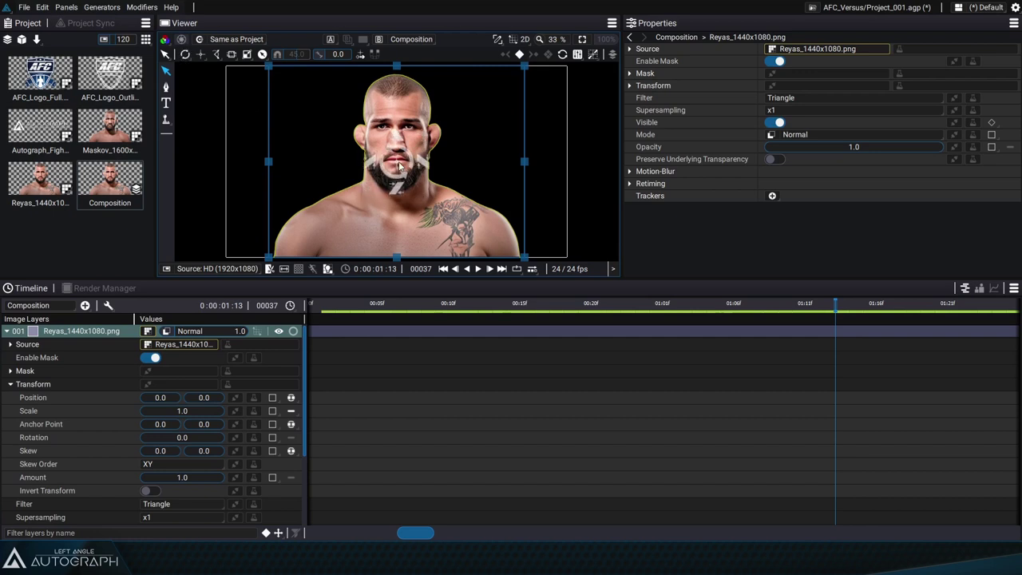
key("w")
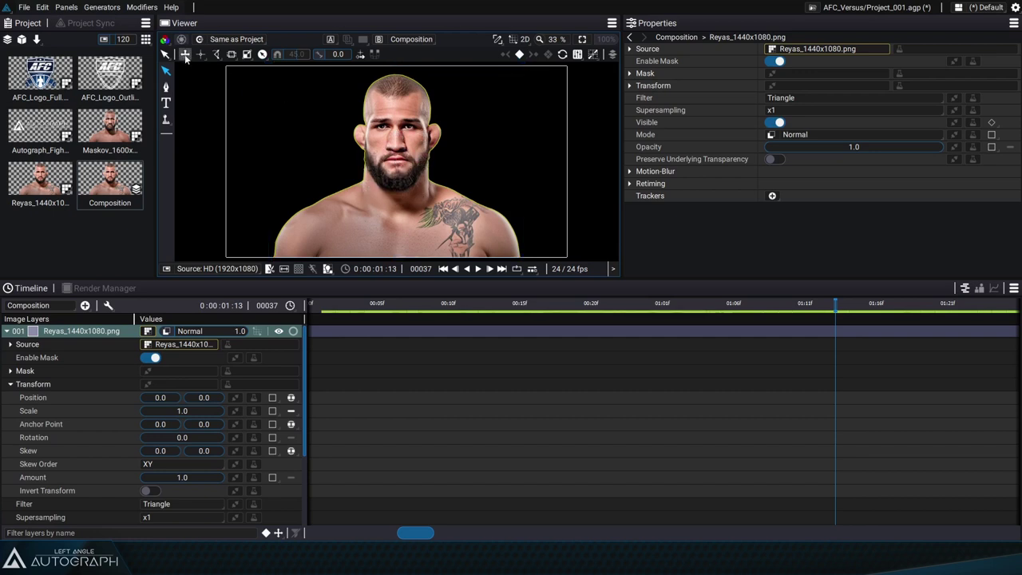
left_click(185, 53)
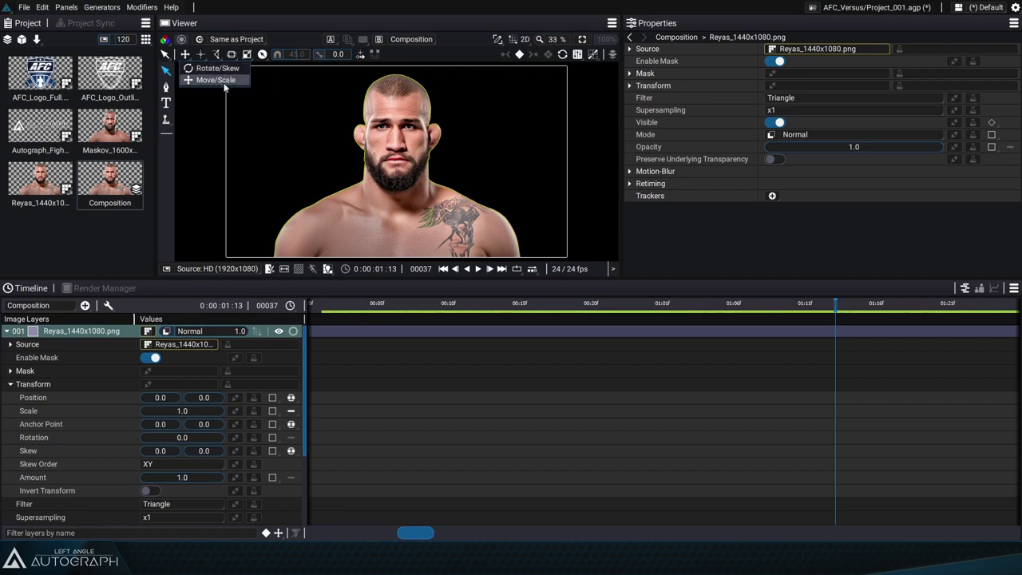
left_click(215, 68)
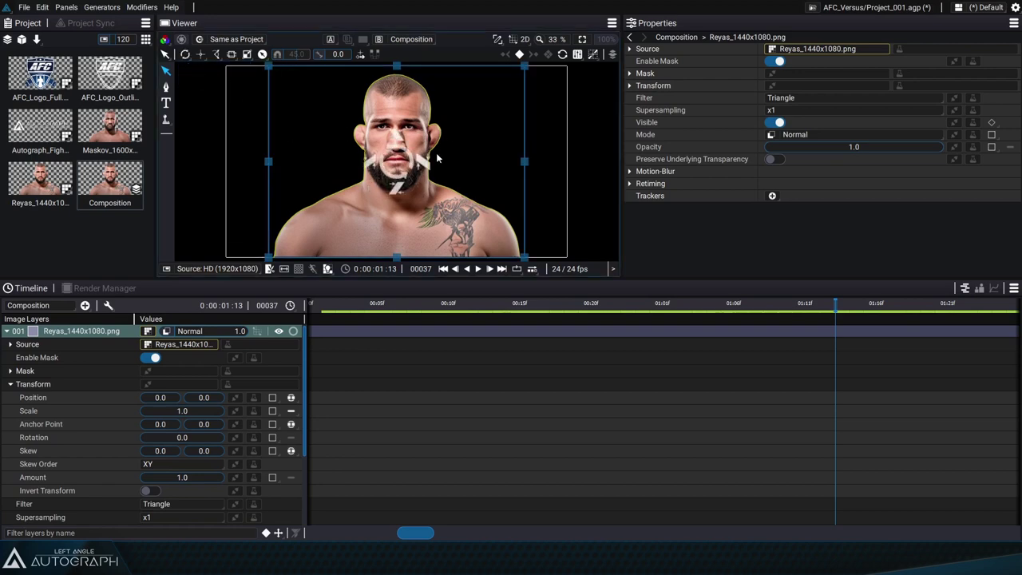
Try skewing the Reyas layer and rotating it to about 72 degrees with the viewer handles, undo each change and return to Move/Scale.
left_click_drag(450, 237, 365, 221)
key("ctrl+z")
left_click_drag(400, 189, 435, 197)
key("ctrl+z")
left_click_drag(424, 162, 431, 120)
key("ctrl+z")
key("e")
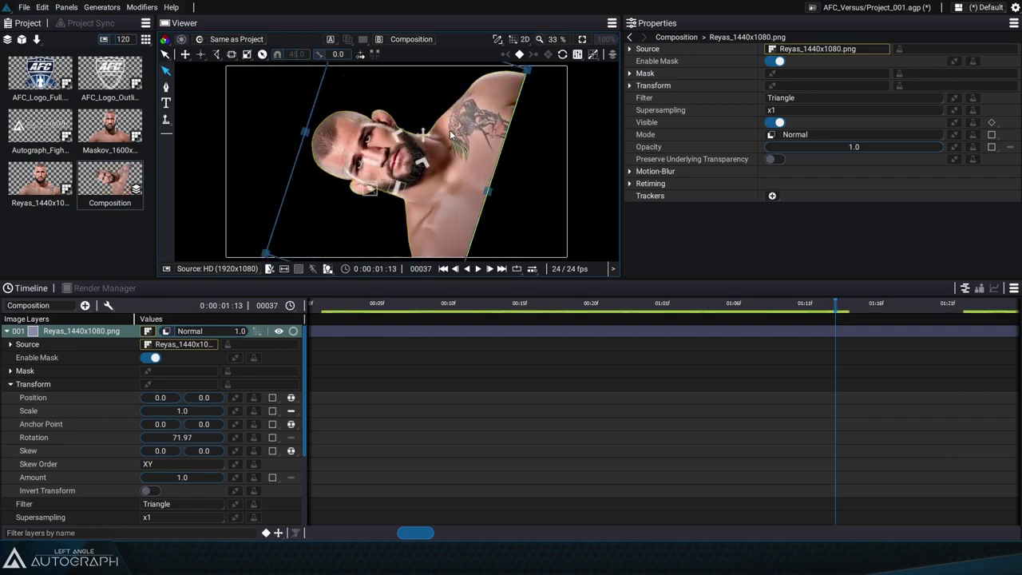
key("ctrl+z")
key("w")
Try rotating the Reyas layer with 45-degree angle snapping enabled, and turn the snapping off again.
left_click(278, 53)
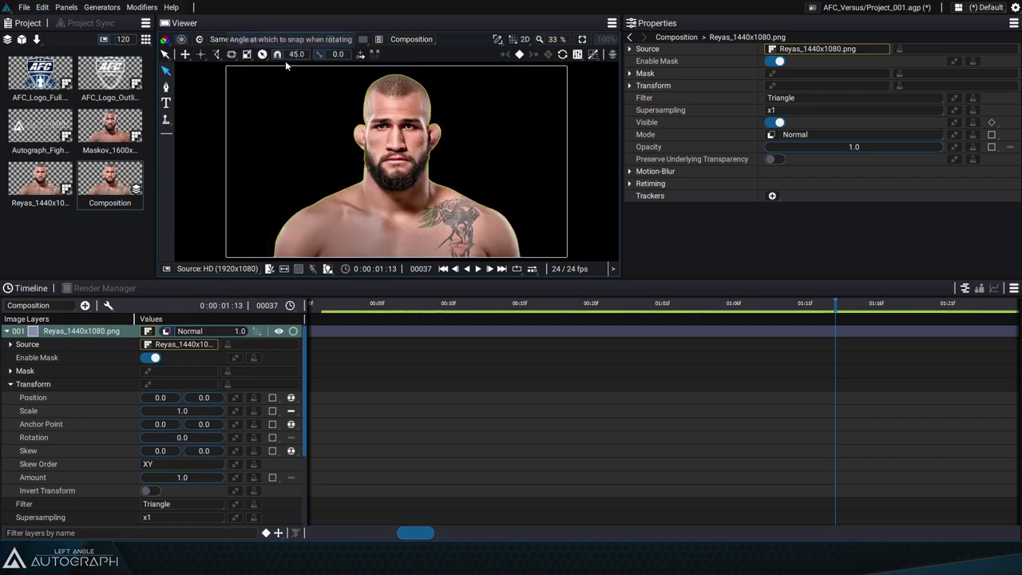
key("e")
mouse_move(455, 225)
left_mouse_down()
mouse_move(460, 104)
mouse_move(453, 222)
mouse_move(469, 166)
mouse_move(439, 246)
mouse_move(448, 238)
left_mouse_up()
key("w")
left_click(276, 55)
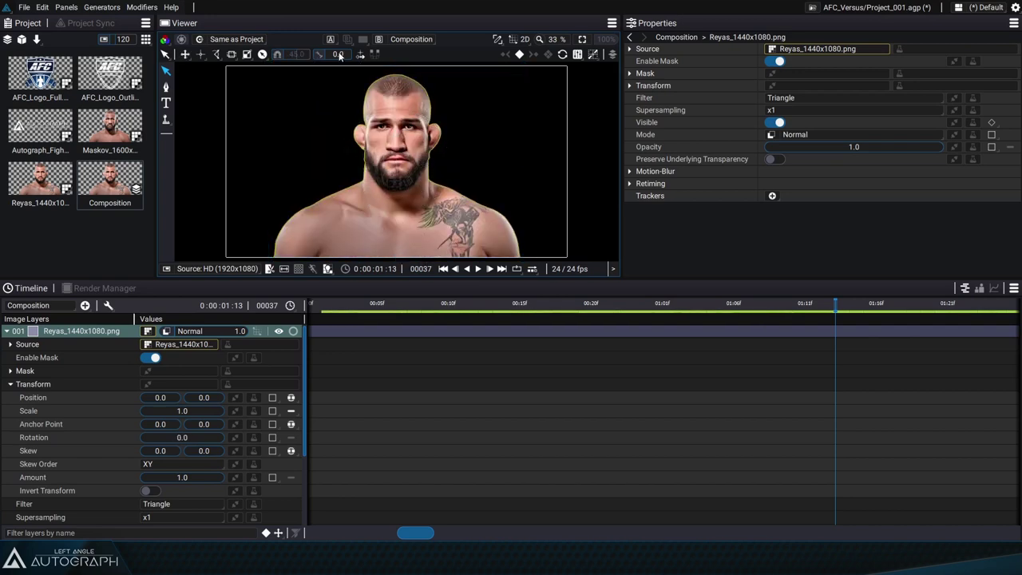
Try the spacing of the viewer's manipulator handles at 76.0, and return it to 0.0.
left_click_drag(340, 56, 411, 56)
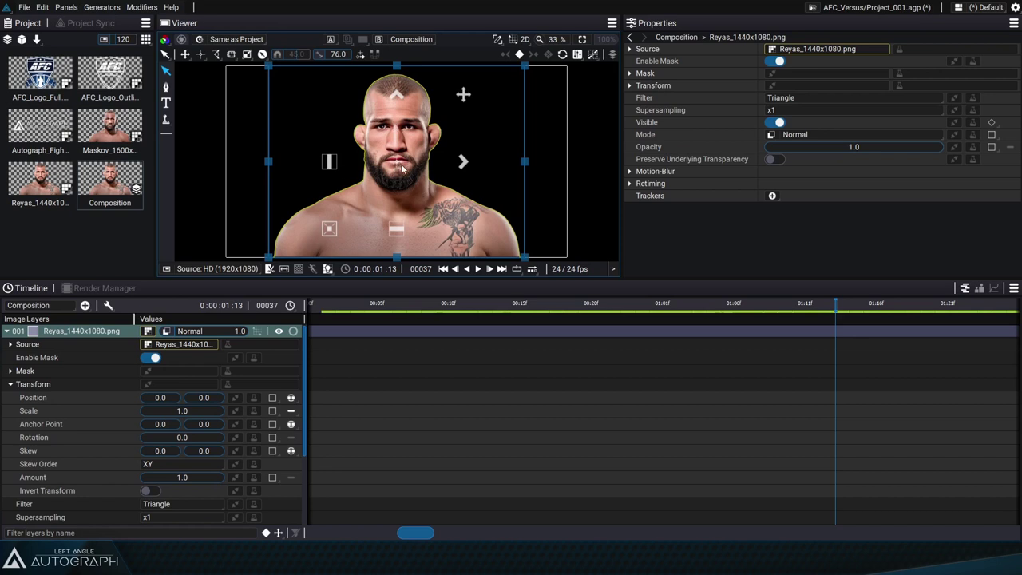
left_click_drag(351, 56, 290, 55)
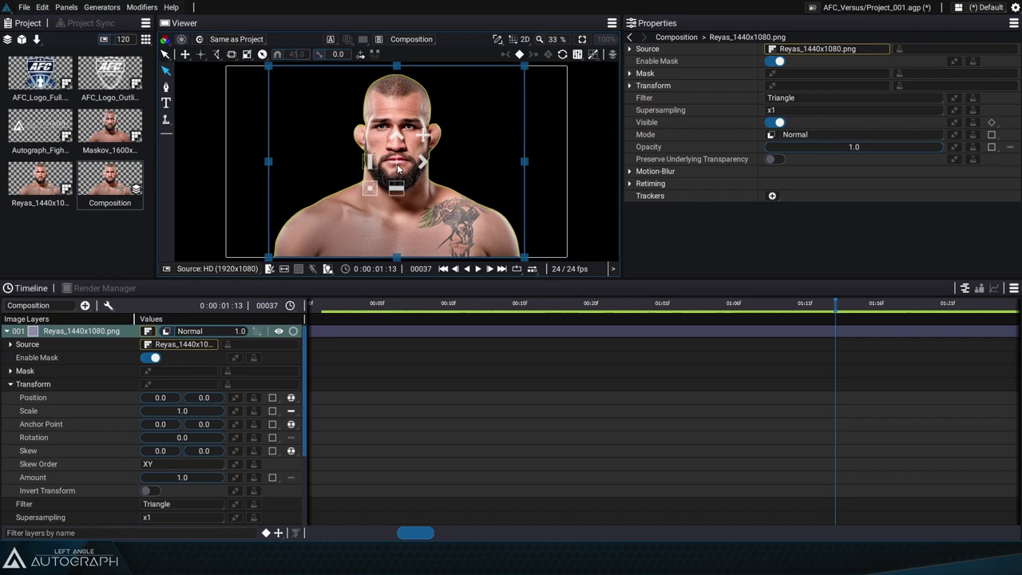
Try transforming the Reyas layer freely in the viewer without using the individual axis handles, and undo the changes.
left_click_drag(398, 166, 300, 240)
key("r")
left_click_drag(433, 241, 400, 91)
key("ctrl+z")
key("ctrl+z")
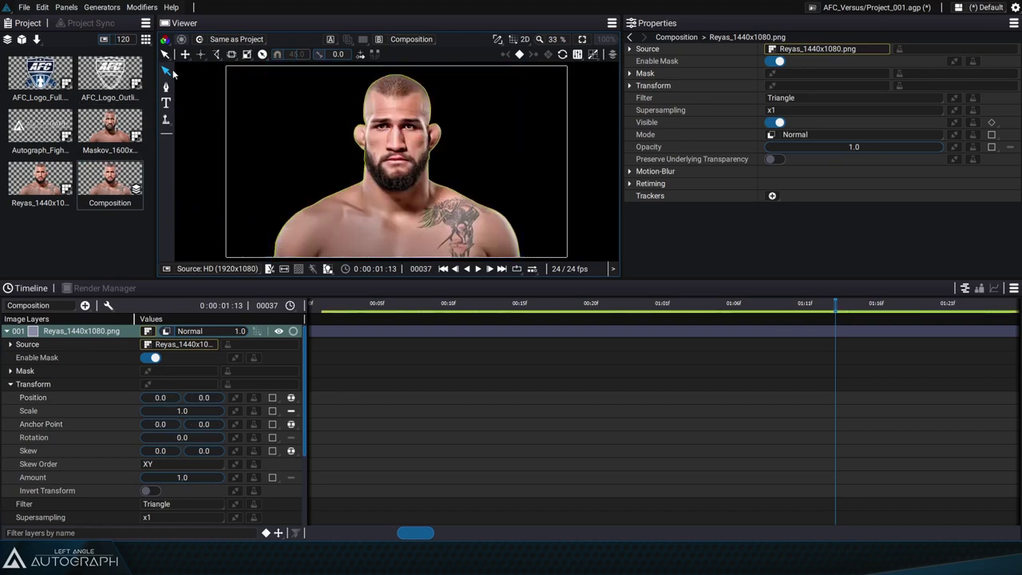
Try rotating the Reyas layer in Rotate/Skew mode, undo it, and switch between the manipulator modes.
left_click_drag(184, 53, 204, 68)
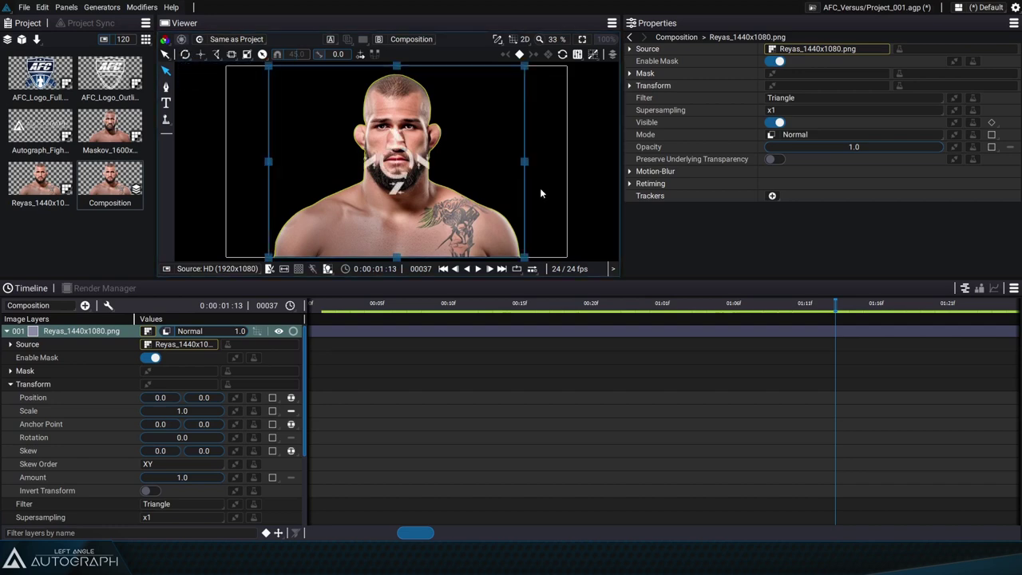
mouse_move(485, 212)
left_mouse_down()
mouse_move(296, 256)
mouse_move(442, 241)
mouse_move(488, 164)
mouse_move(458, 231)
mouse_move(468, 220)
left_mouse_up()
key("ctrl+z")
key("w")
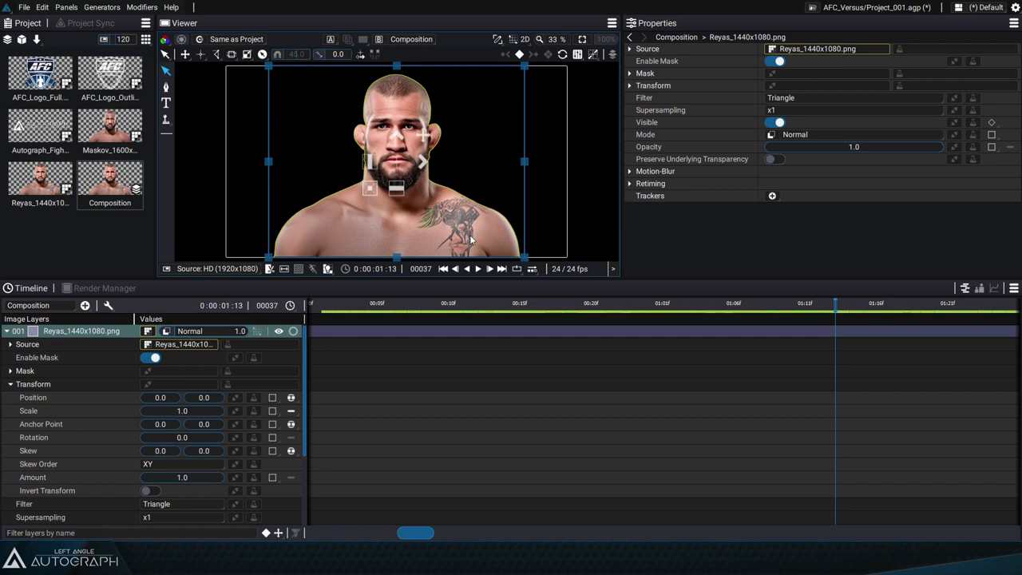
left_click_drag(458, 254, 400, 175)
key("e")
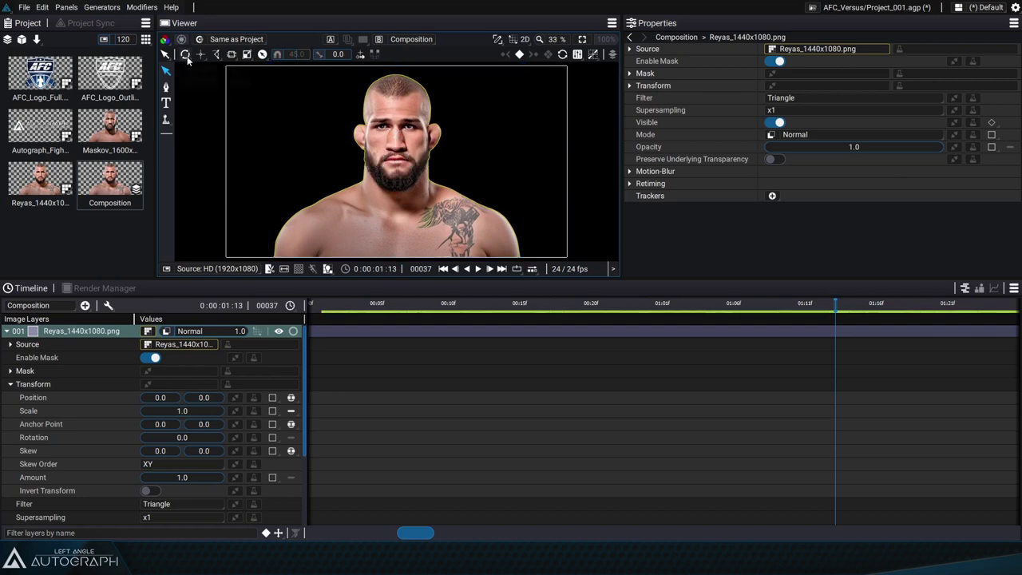
Set the manipulator to Move/Scale, try moving the Reyas layer in the viewer, and undo the move.
left_click(185, 54)
left_click(208, 80)
left_click_drag(433, 209, 419, 170)
key("ctrl+z")
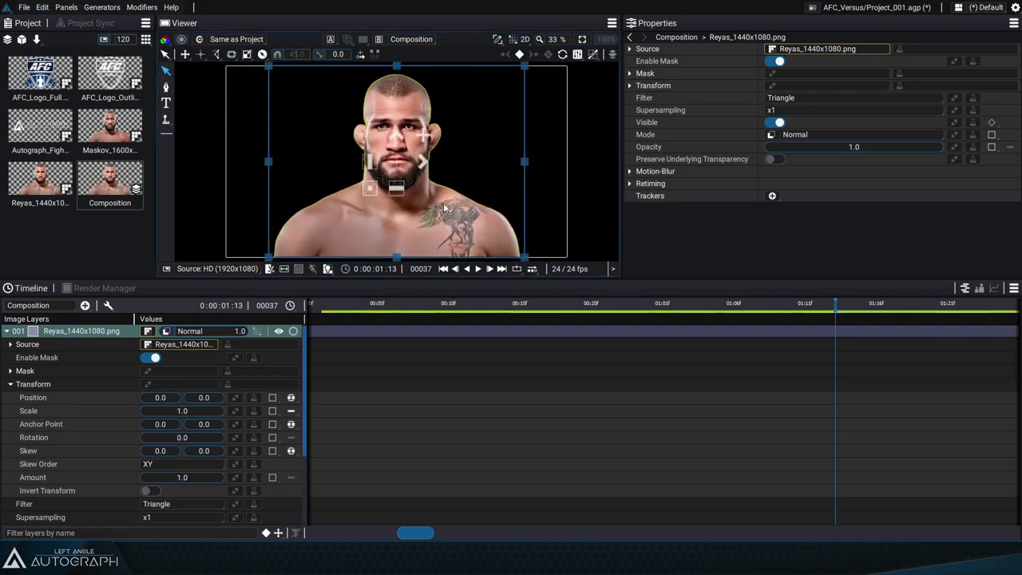
Rotate the Reyas layer to about -39 degrees in the viewer and return the manipulator to Move/Scale.
key("e")
left_click_drag(403, 116, 433, 129)
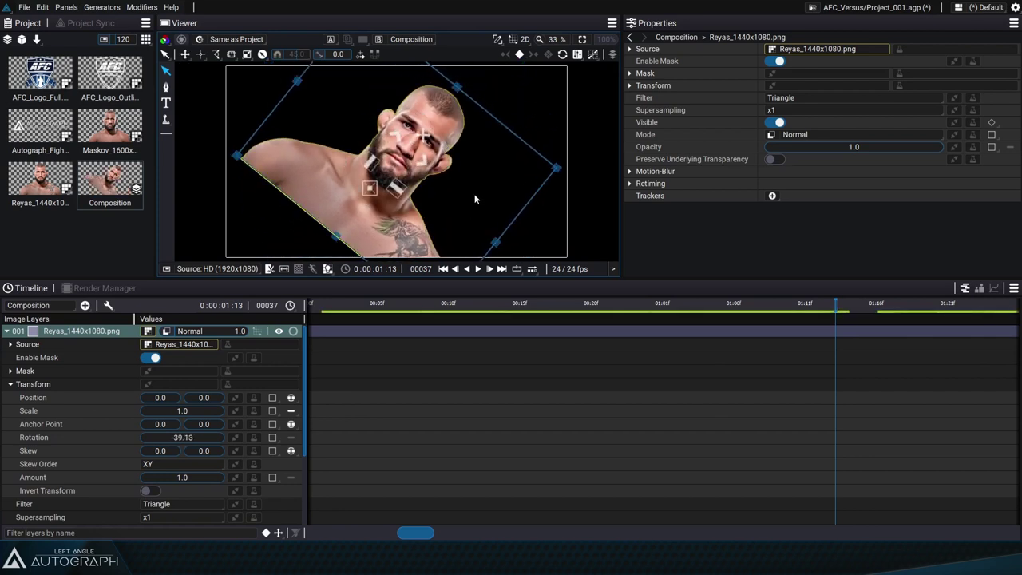
key("w")
mouse_move(432, 171)
left_mouse_down()
mouse_move(443, 76)
mouse_move(336, 159)
mouse_move(451, 102)
mouse_move(375, 171)
mouse_move(467, 164)
mouse_move(435, 166)
left_mouse_up()
Try moving the tilted Reyas layer with Global manipulator axes, restore the Local axes and undo the layer's rotation.
left_click(216, 53)
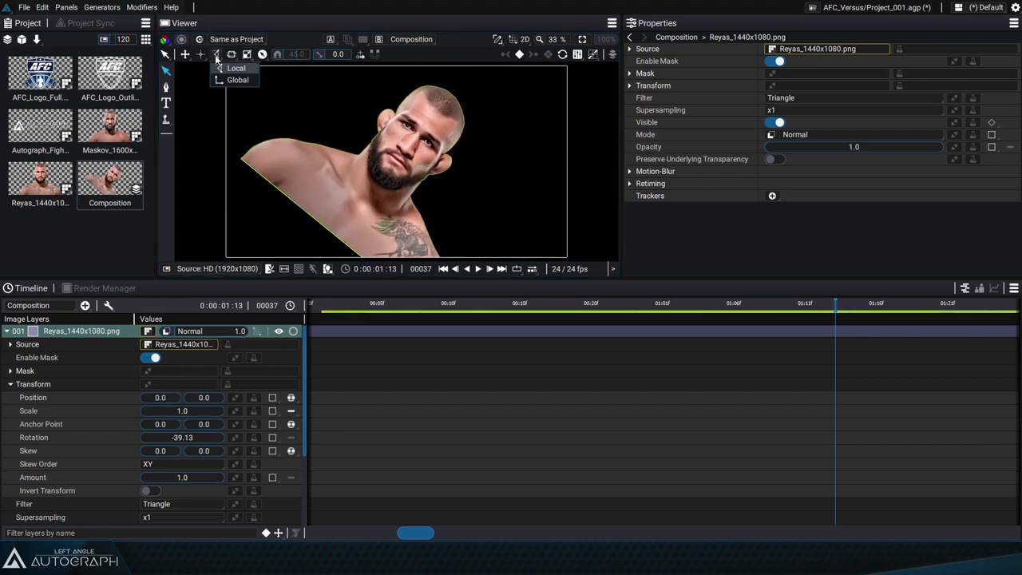
left_click(234, 80)
left_click_drag(400, 139, 400, 117)
key("ctrl+z")
left_click_drag(427, 160, 419, 181)
left_click(217, 54)
left_click(234, 69)
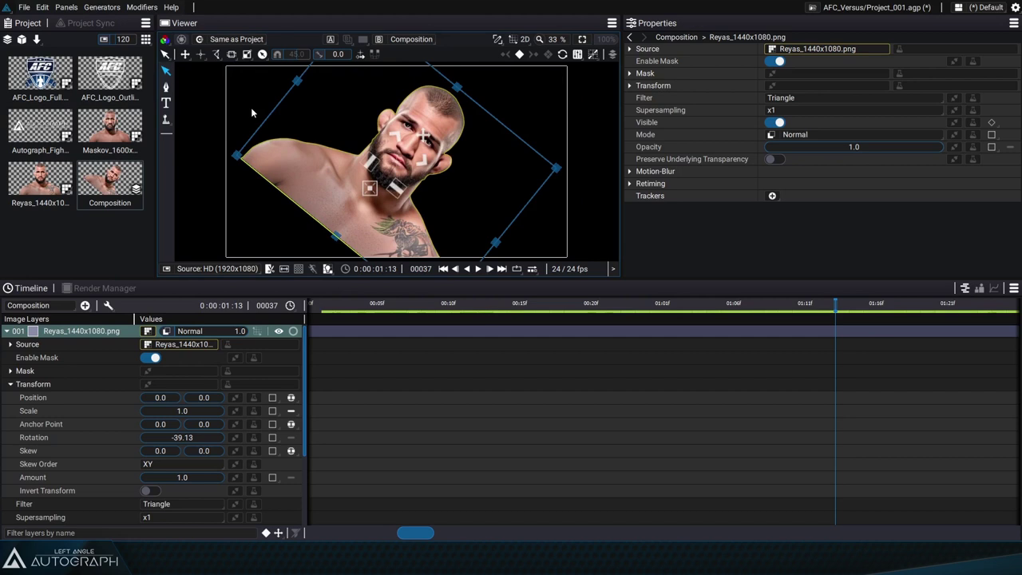
key("ctrl+z")
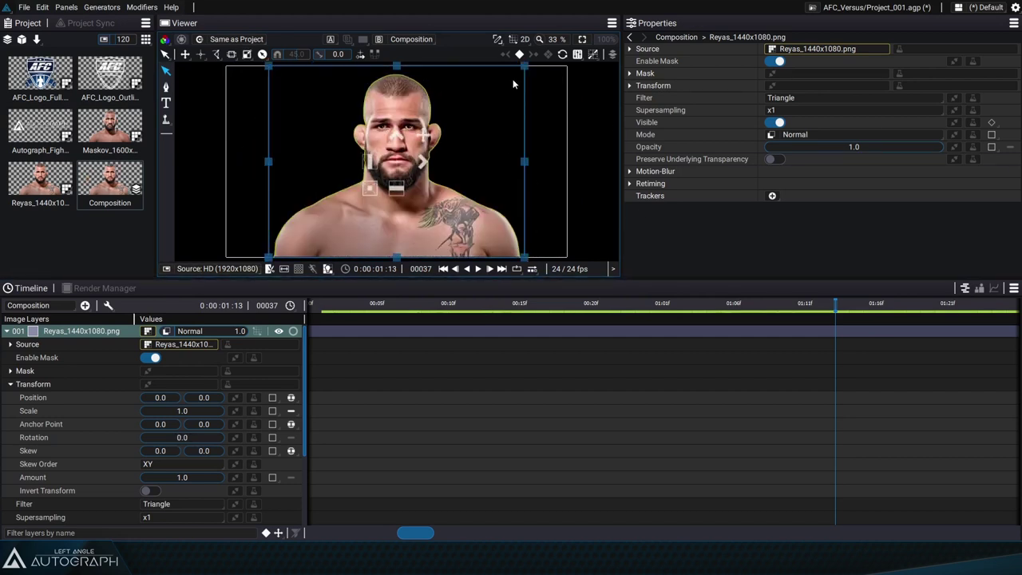
Resize the Reyas layer by its bounding box to a scale of about 0.98 and move it to about 43, 39.
left_click_drag(523, 66, 326, 209)
left_click_drag(436, 197, 484, 191)
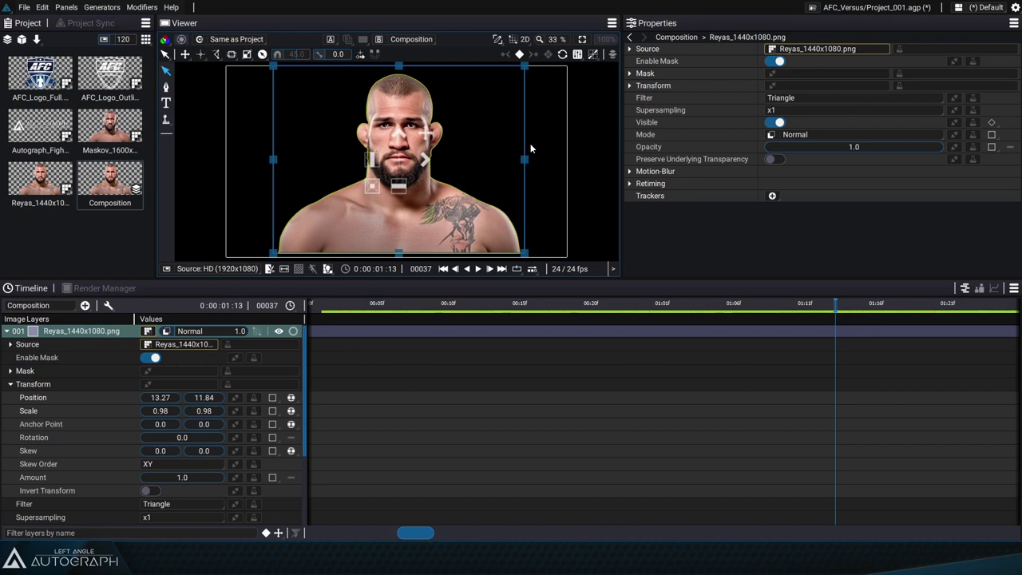
mouse_move(429, 133)
left_mouse_down()
mouse_move(439, 174)
mouse_move(372, 150)
mouse_move(424, 138)
mouse_move(413, 122)
left_mouse_up()
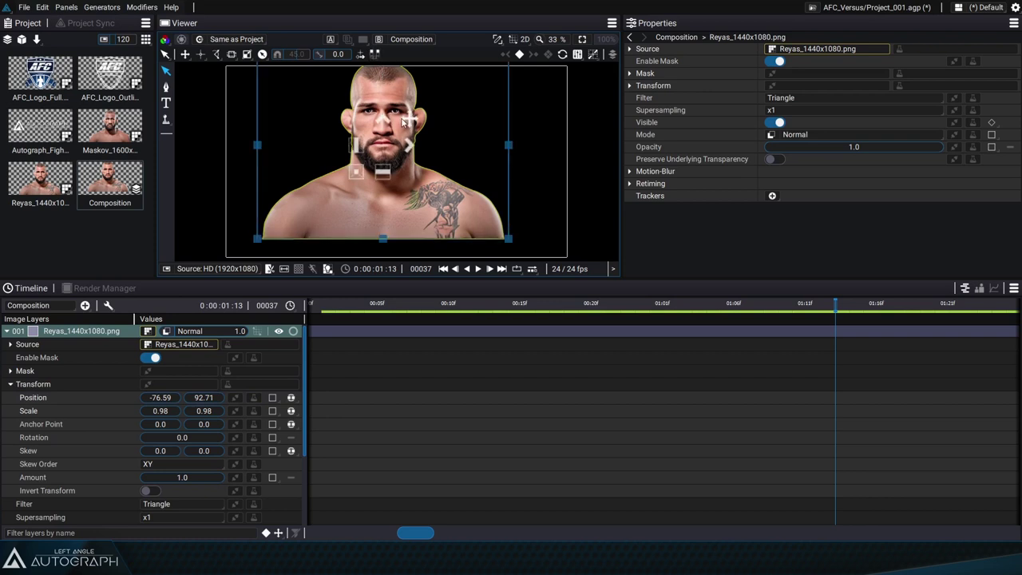
left_click_drag(409, 119, 425, 133)
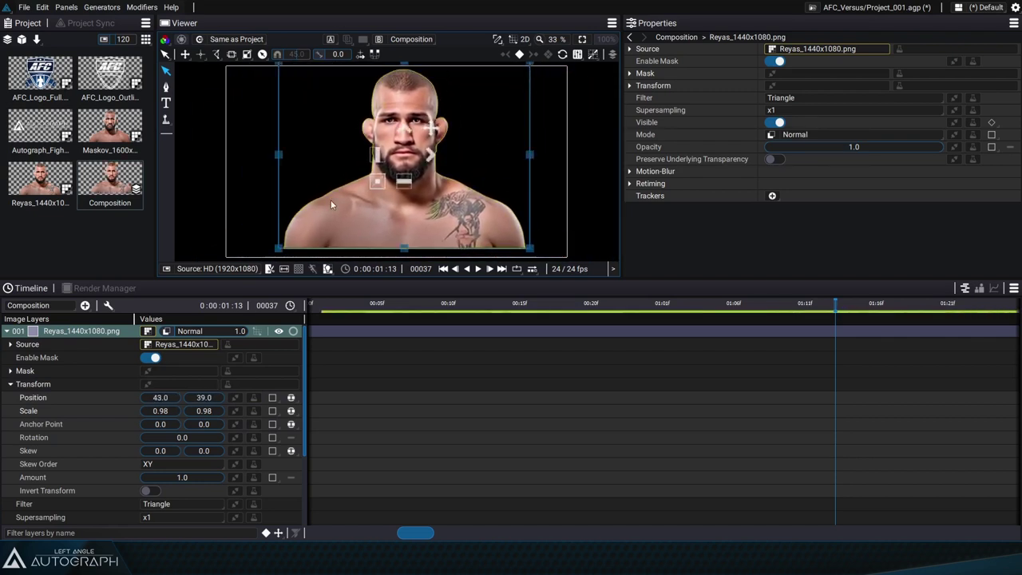
Set the Reyas layer's horizontal and vertical scale to 1.
left_click(167, 412)
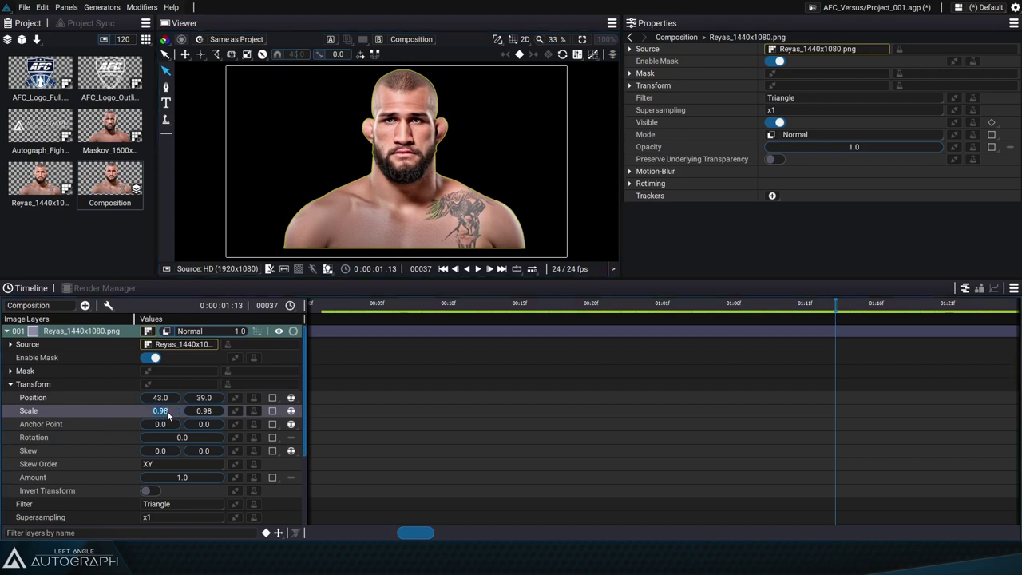
type("1")
key("Tab")
type("1")
key("Return")
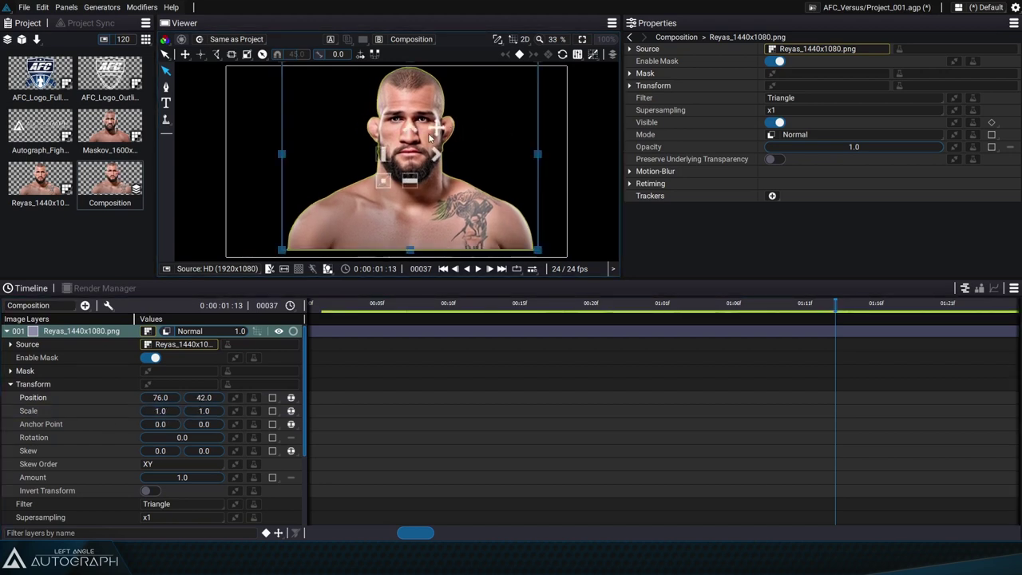
Try the Reyas layer at a position of about 652, 309, and reset its Position parameter to the default.
left_click_drag(430, 138, 532, 89)
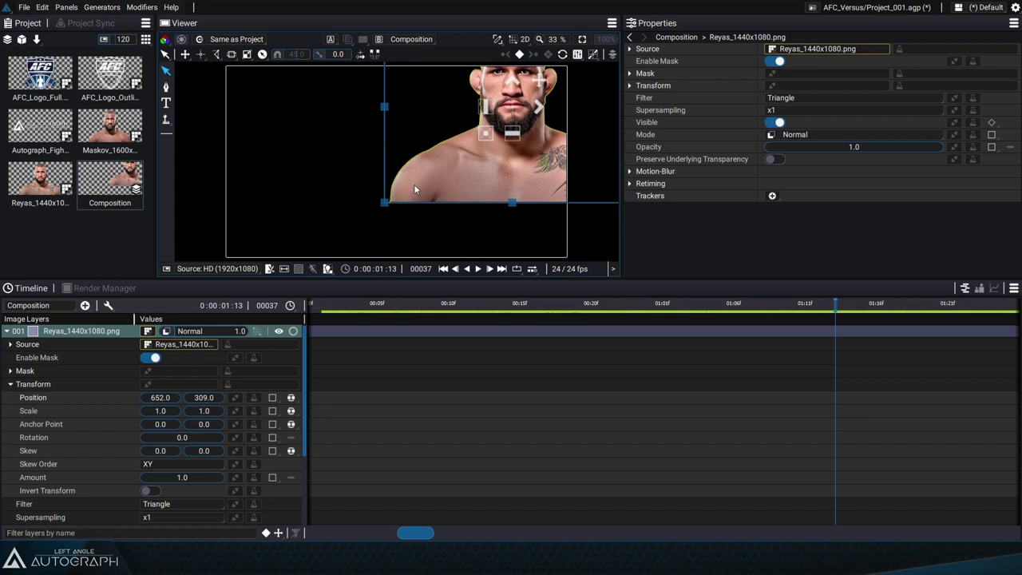
right_click(237, 399)
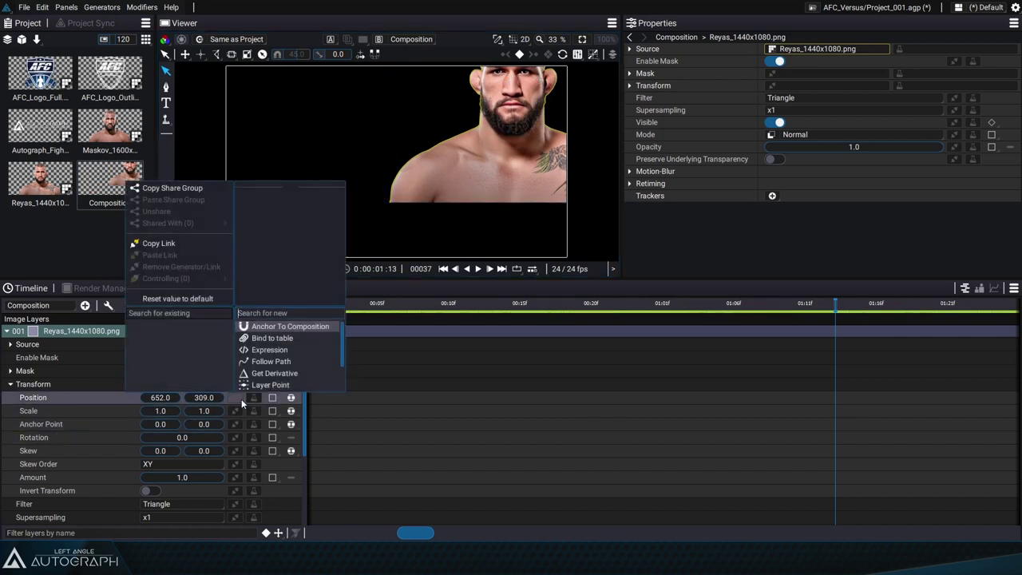
left_click(190, 299)
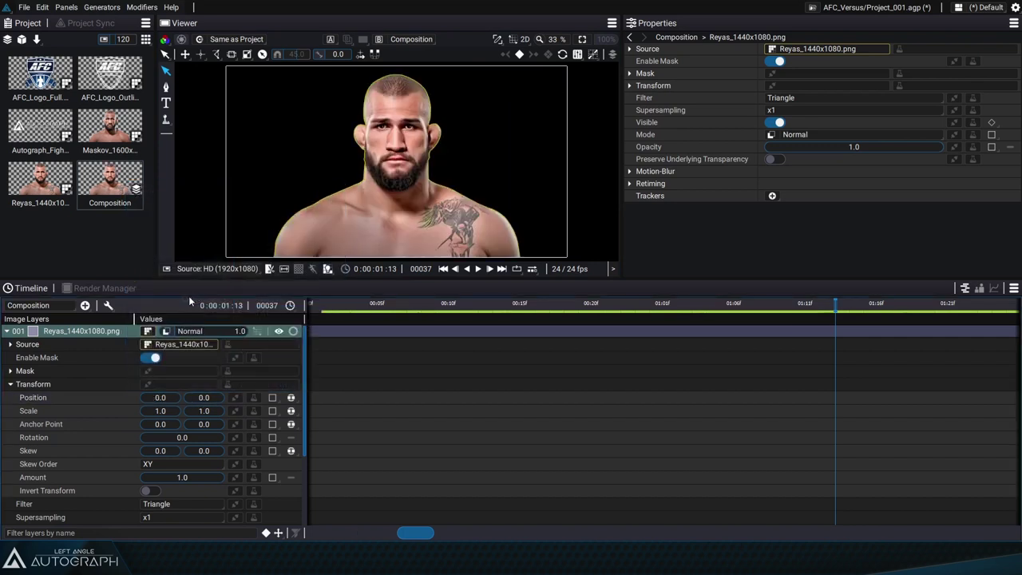
Try the Reyas layer at a position of about -474, 396, and reset its transform from the viewer.
left_click_drag(415, 134, 331, 64)
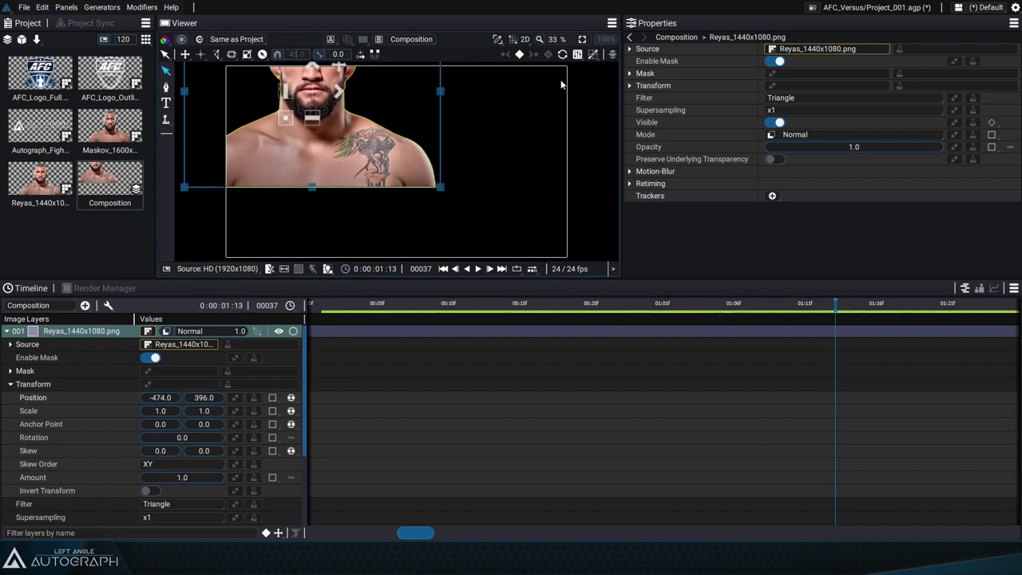
left_click(577, 54)
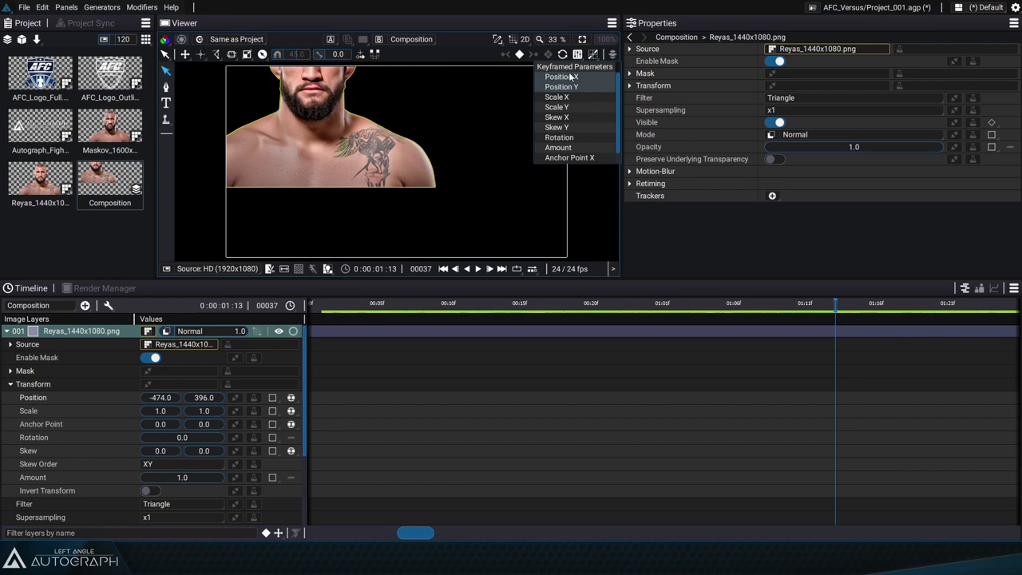
left_click(562, 54)
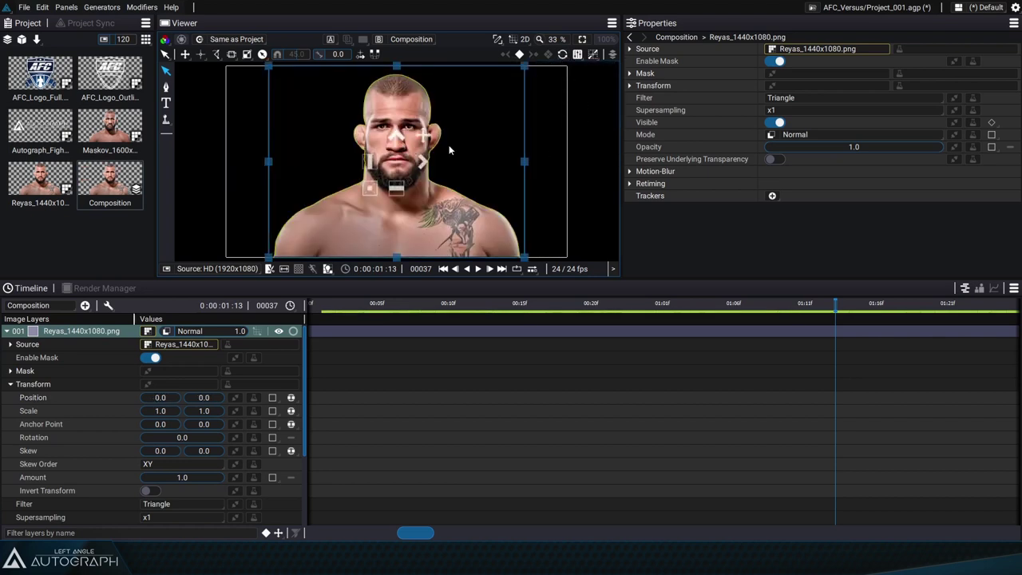
Review which transform parameters can be keyframed from the viewer, including the anchor point entries.
left_click(577, 54)
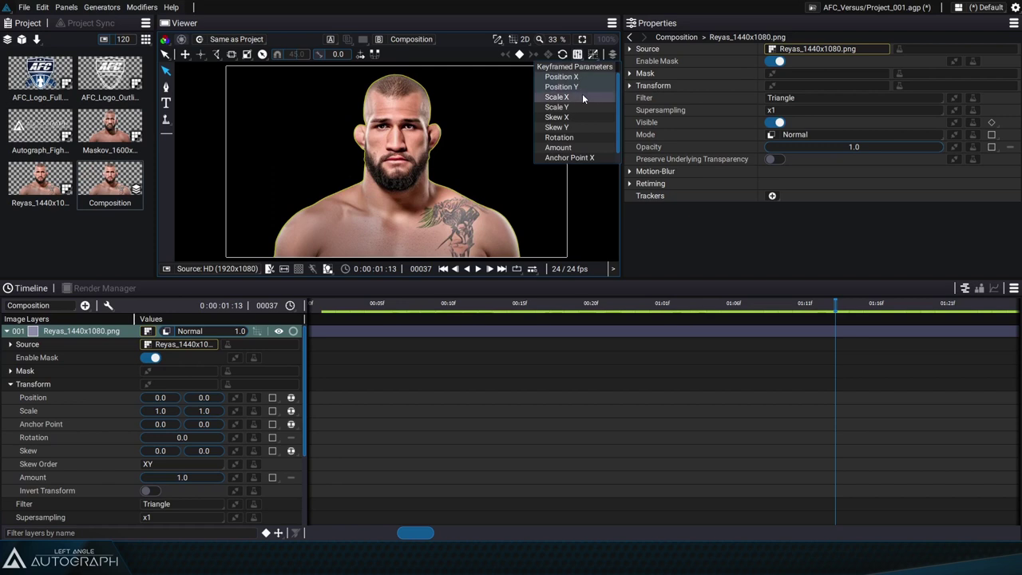
left_click_drag(618, 97, 619, 115)
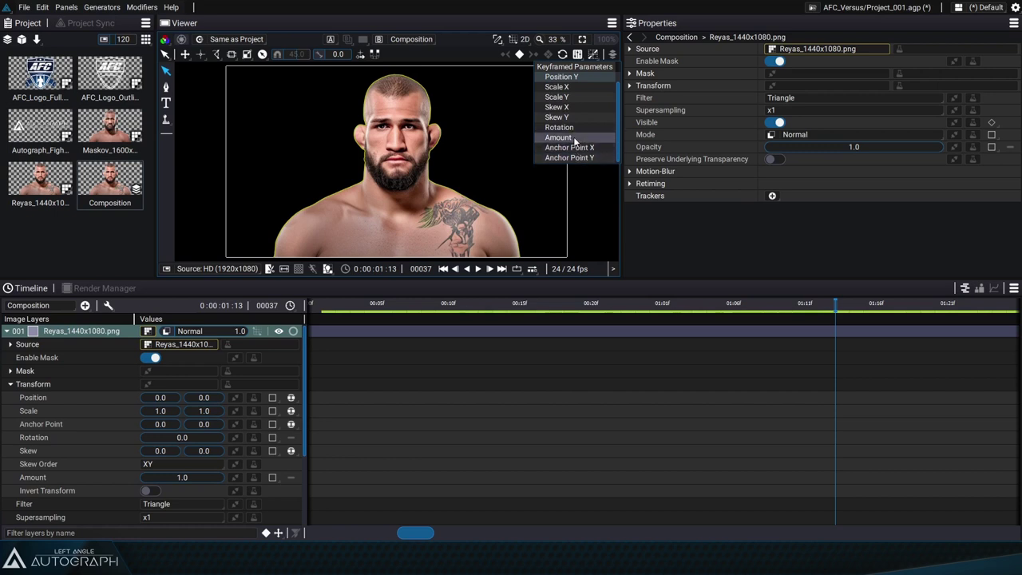
Move the Reyas layer to a horizontal position of about -555, and collapse its parameters in the timeline.
left_click(457, 147)
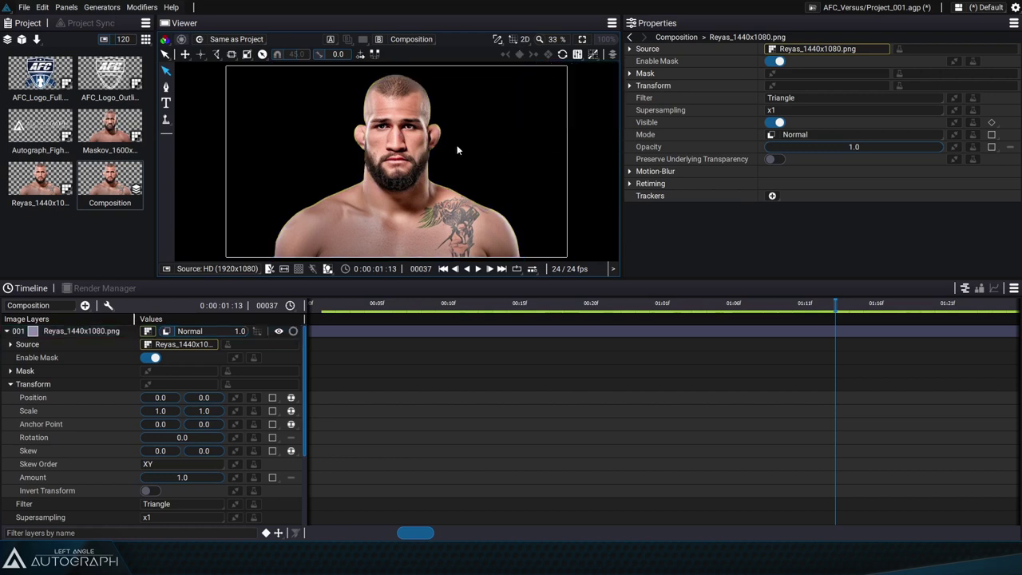
left_click(431, 160)
left_click_drag(425, 162, 325, 162)
left_click(7, 331)
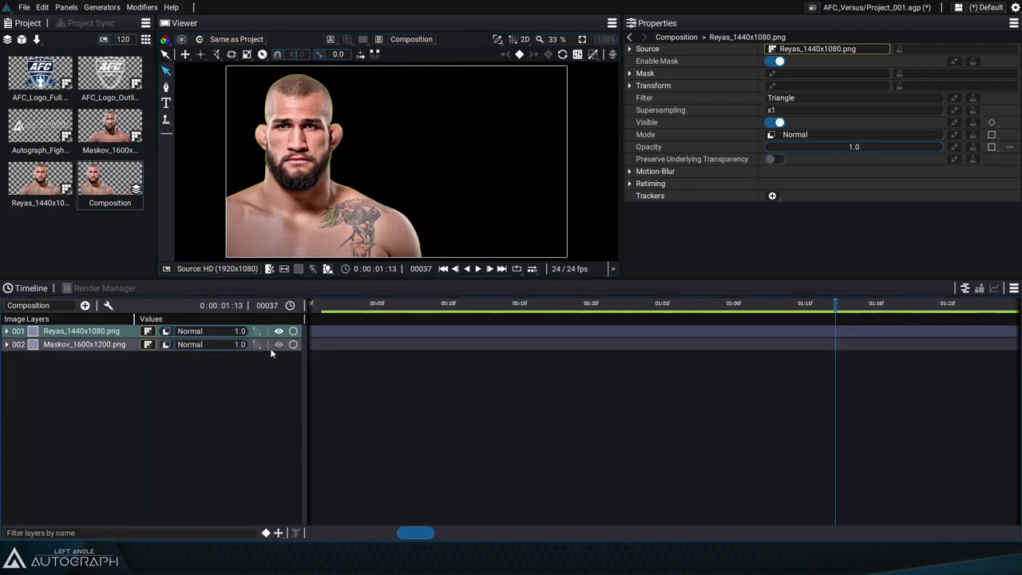
Make the Maskov layer visible and move it to a horizontal position of about 459.
left_click(278, 344)
left_click(441, 198)
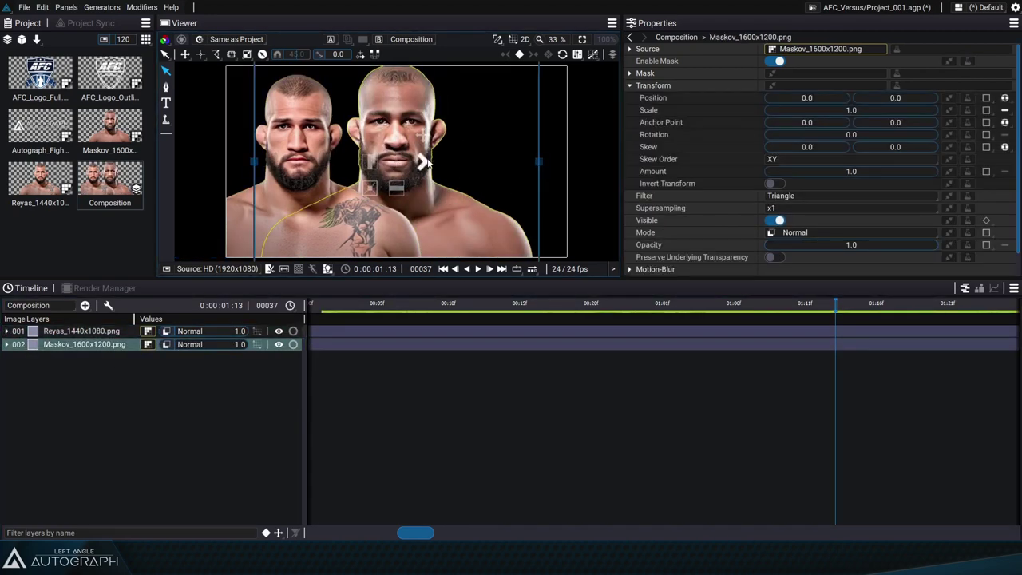
left_click_drag(422, 163, 504, 162)
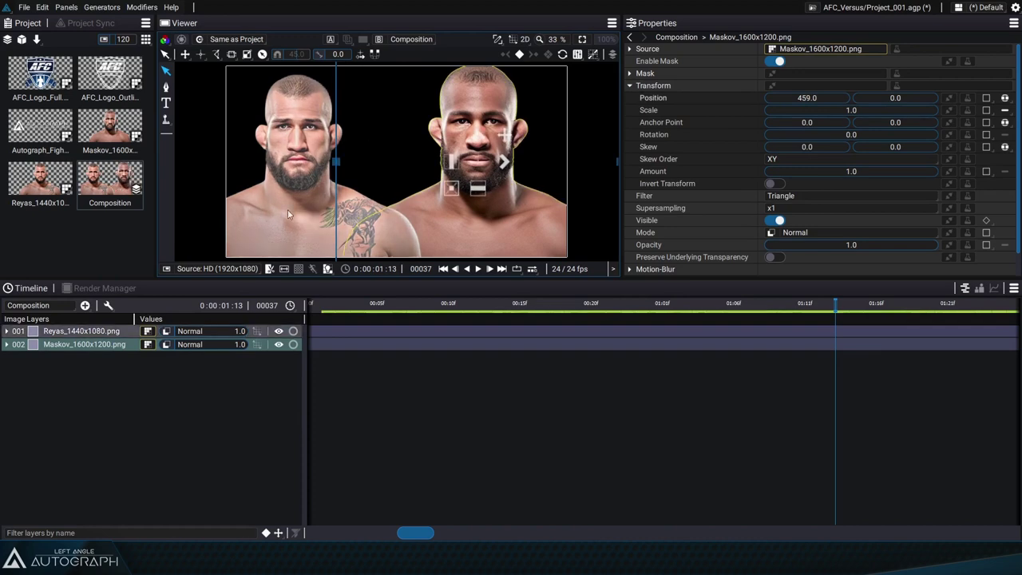
Try the Maskov layer at a scale of 0.90, and undo the scaling.
left_click(282, 137)
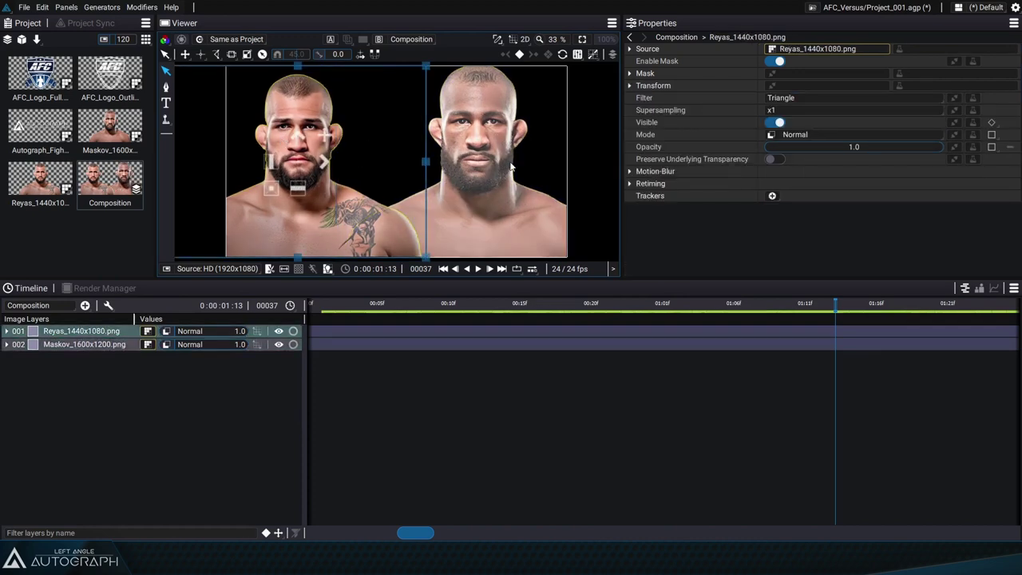
left_click(517, 112)
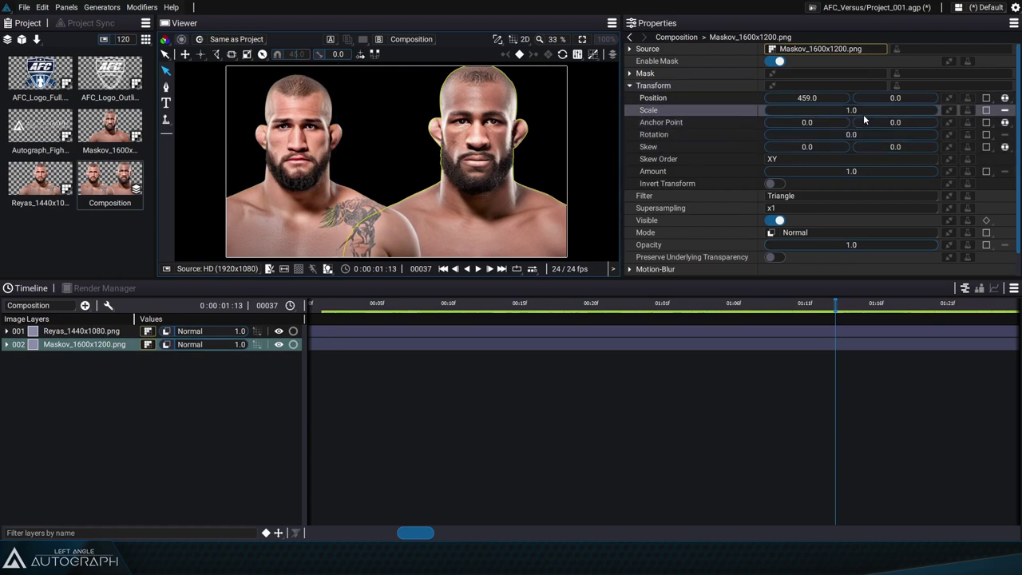
left_click_drag(863, 112, 841, 112)
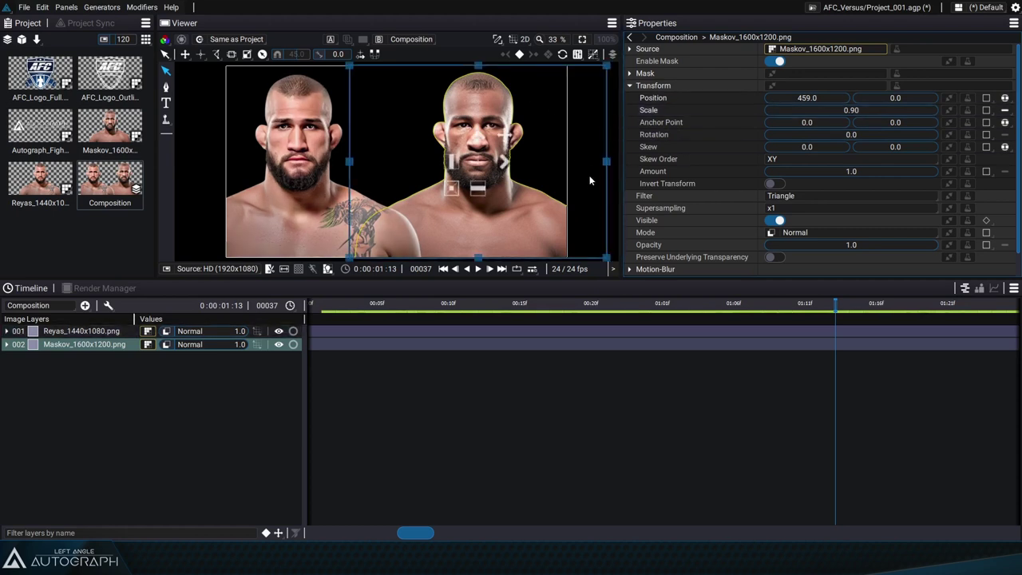
key("ctrl+z")
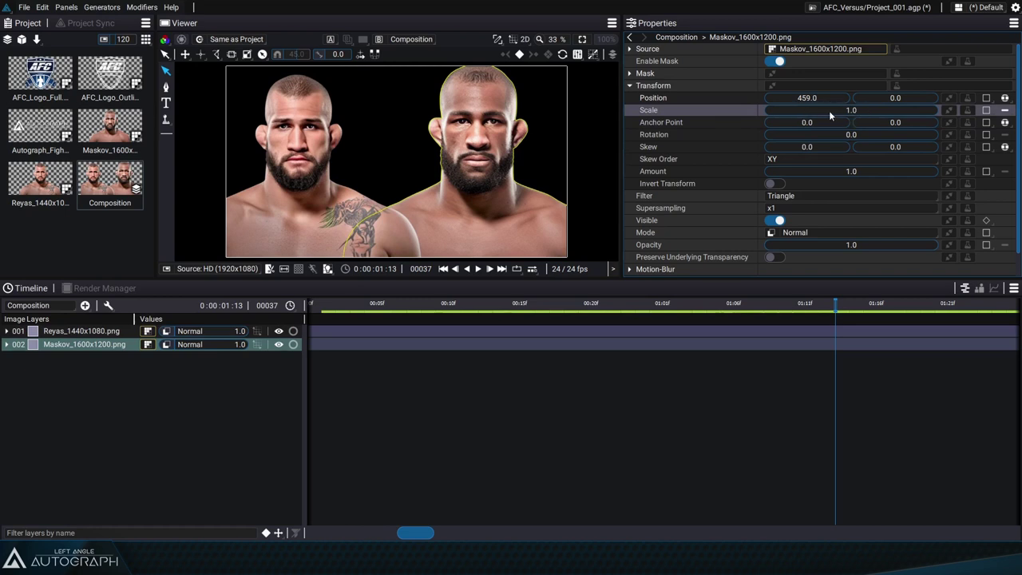
Try reformatting the Maskov_1600x1200.png source with the HD (1920x1080) preset, and review the available preset formats.
left_click(131, 134)
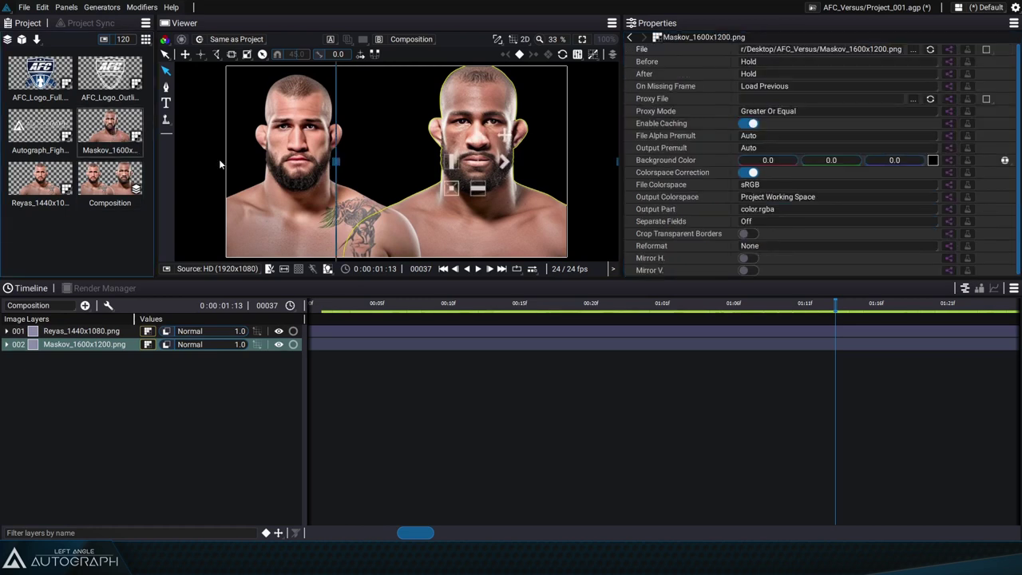
left_click_drag(826, 279, 826, 294)
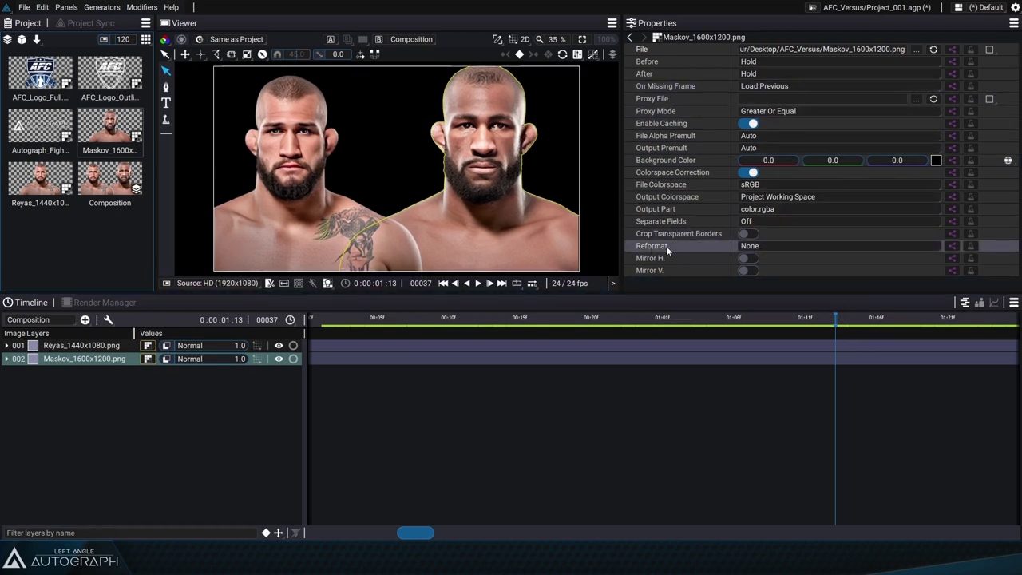
left_click(794, 248)
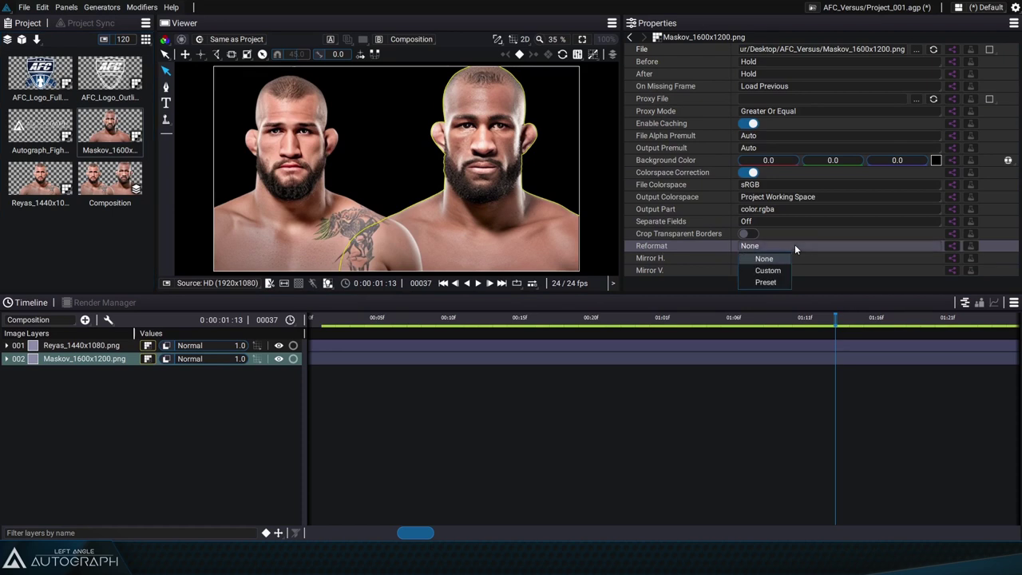
left_click(768, 283)
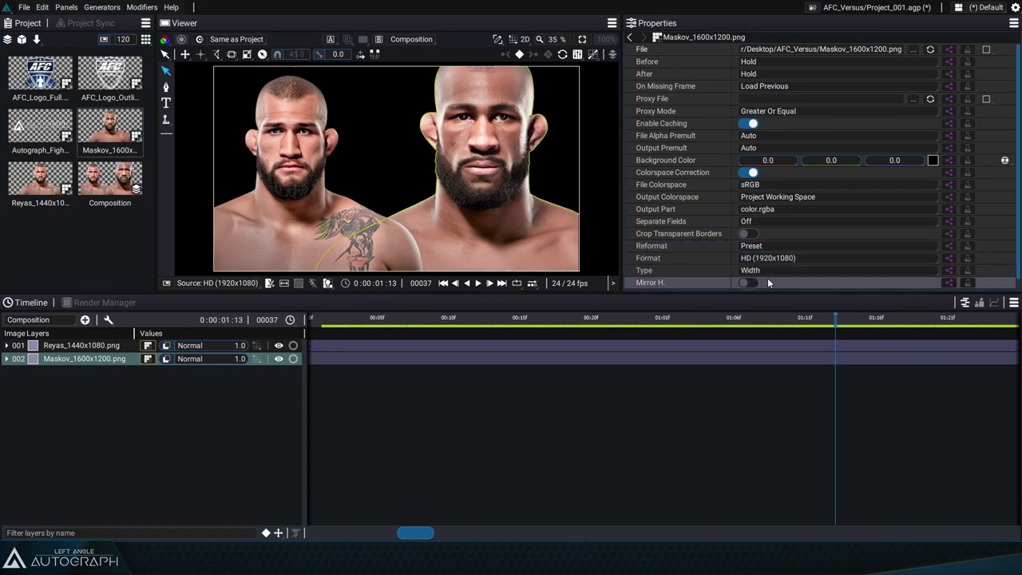
left_click(849, 258)
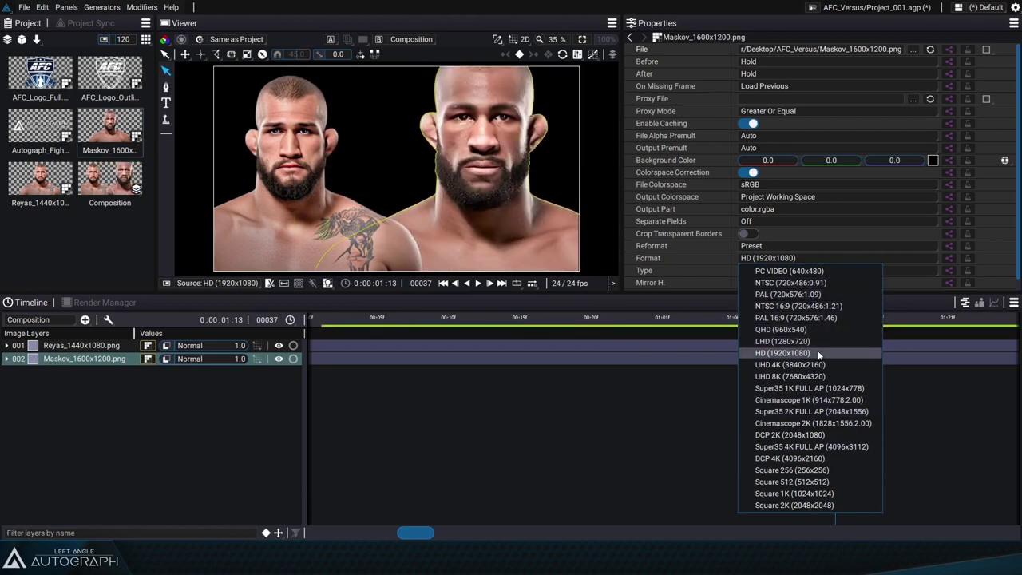
Check the resolutions of the Reyas source and the composition, and the preset format of the Maskov source.
left_click(40, 182)
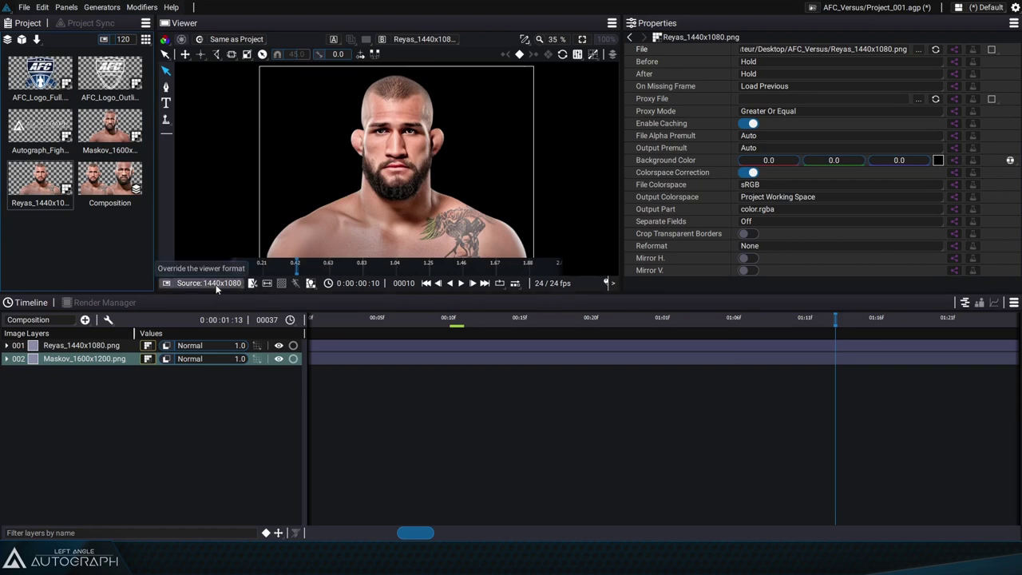
left_click(109, 180)
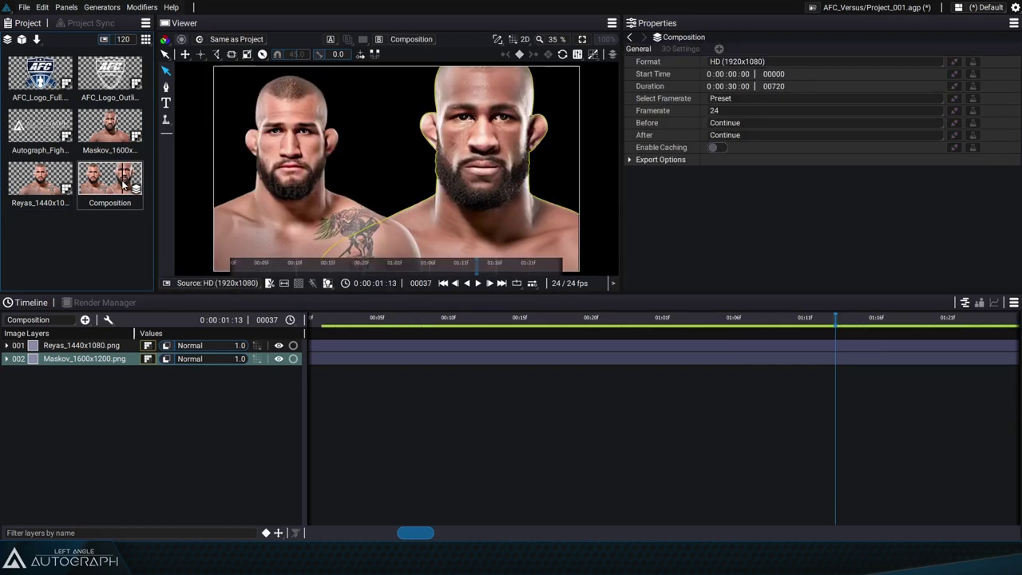
left_click(128, 132)
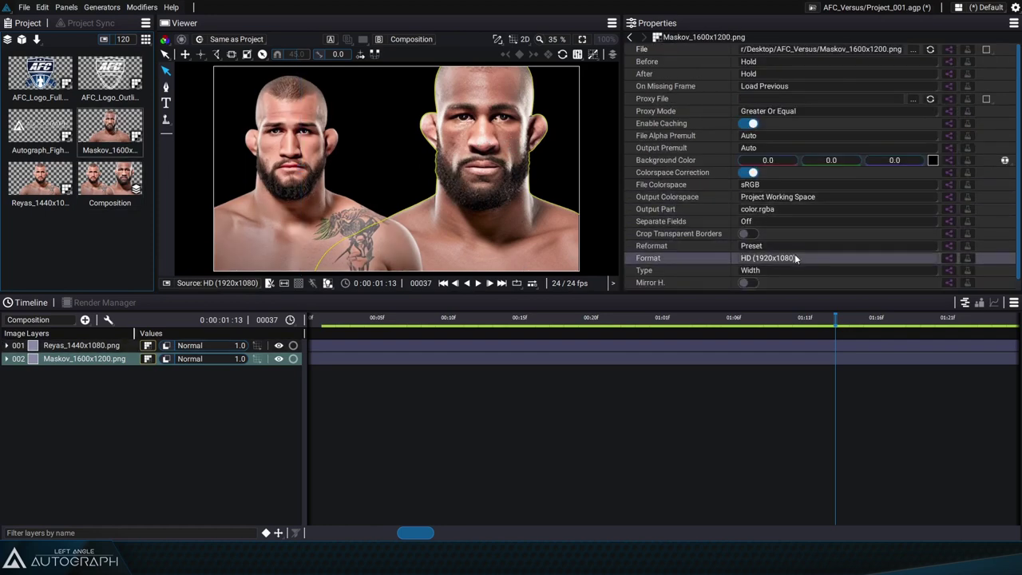
left_click(779, 259)
left_click(779, 260)
Reformat the Maskov_1600x1200.png source as Custom with a width of 1440 and a height of 1080.
left_click(767, 247)
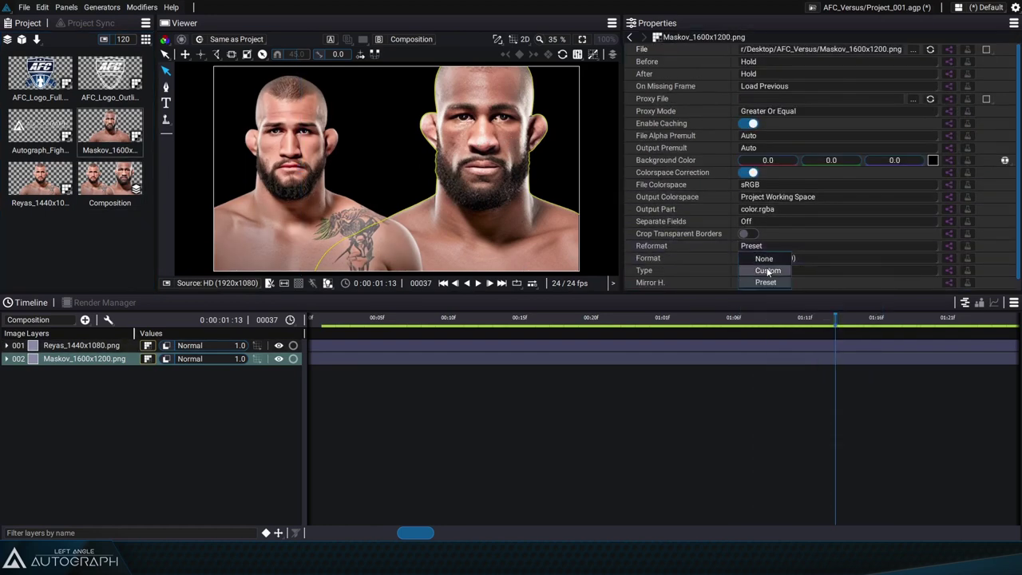
left_click(768, 271)
left_click(836, 259)
left_click(837, 258)
type("14")
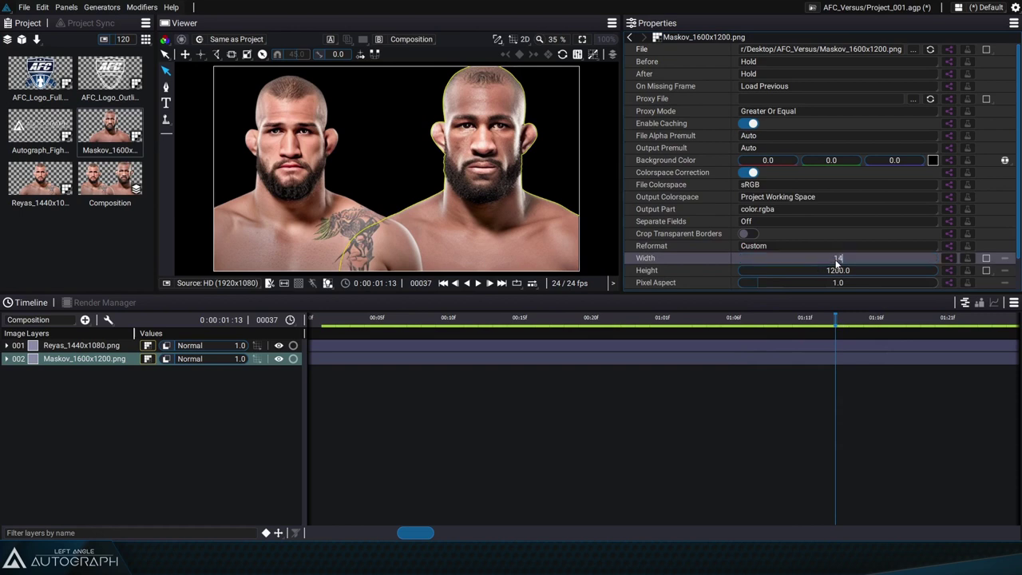
type("40")
key("Tab")
key("Return")
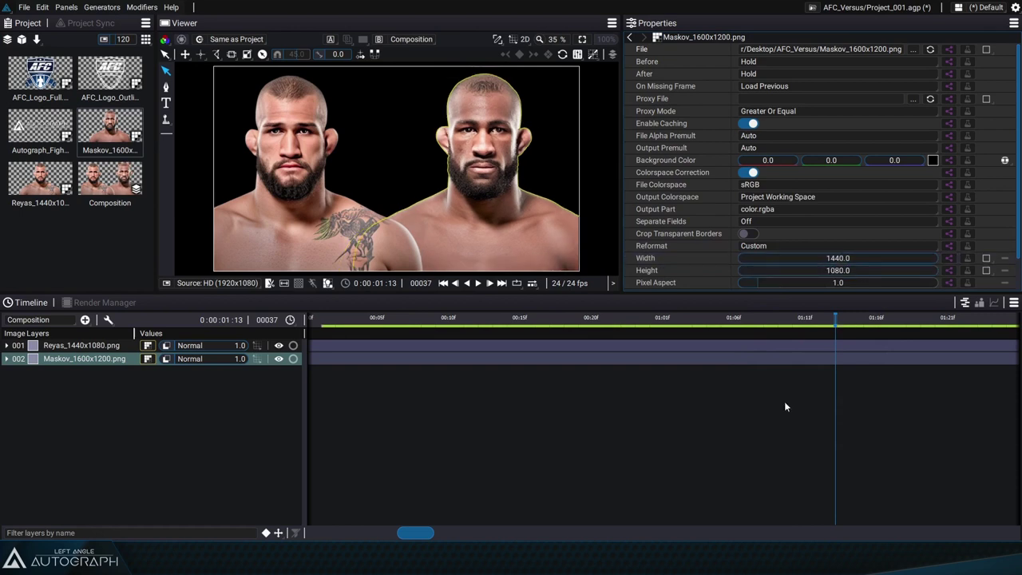
Try Mirror V. on the Maskov source, and turn it off again.
scroll(860, 184, "down", 1)
scroll(859, 180, "down", 2)
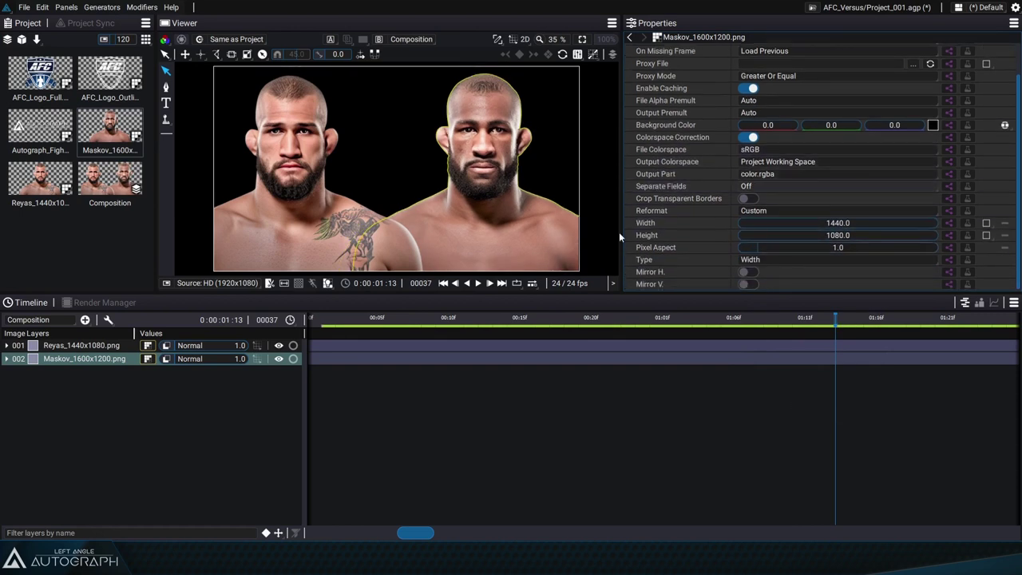
left_click(747, 283)
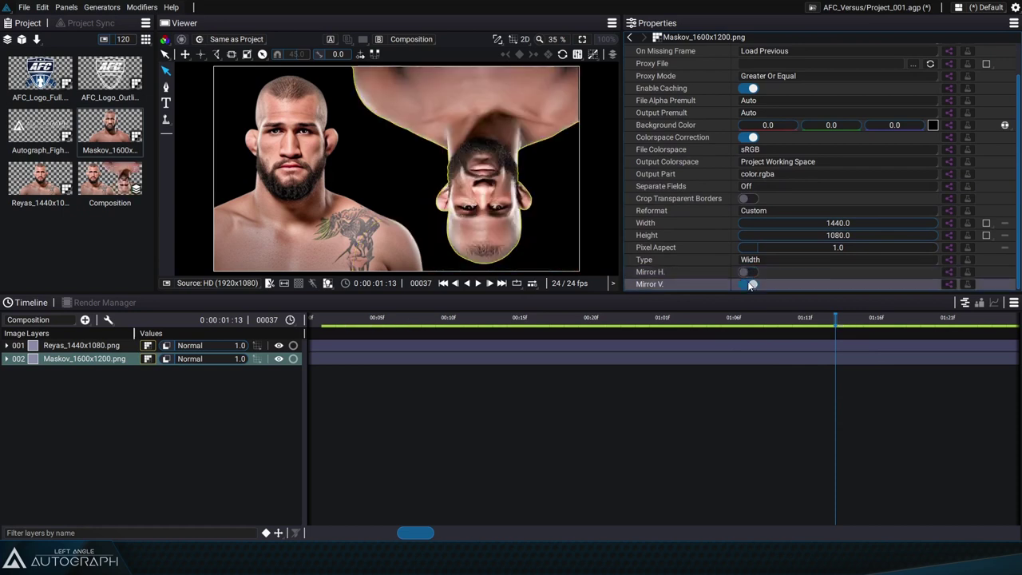
left_click(747, 283)
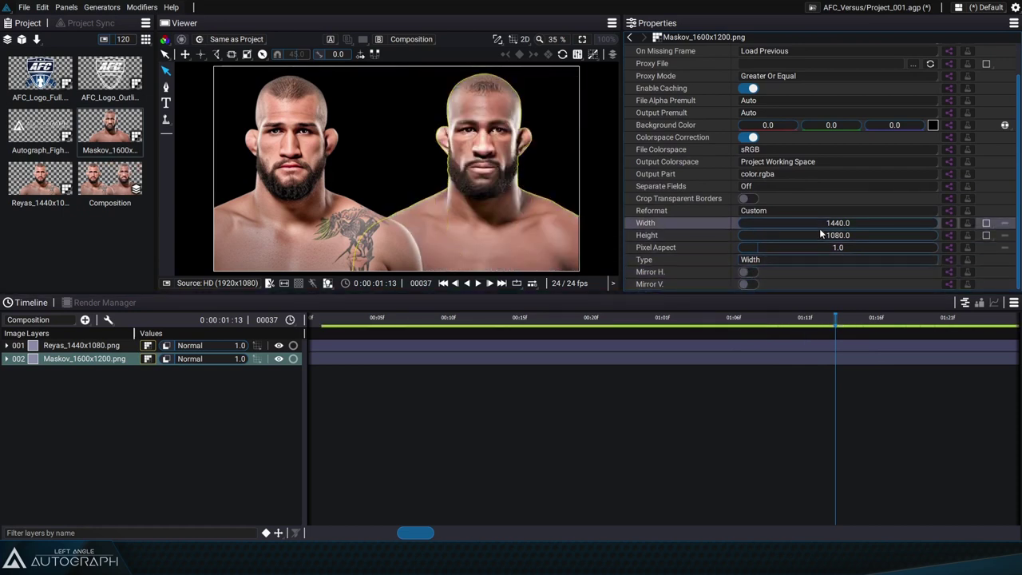
Compare the position and scale parameters of the Reyas and Maskov layers in the composition.
left_click(524, 116)
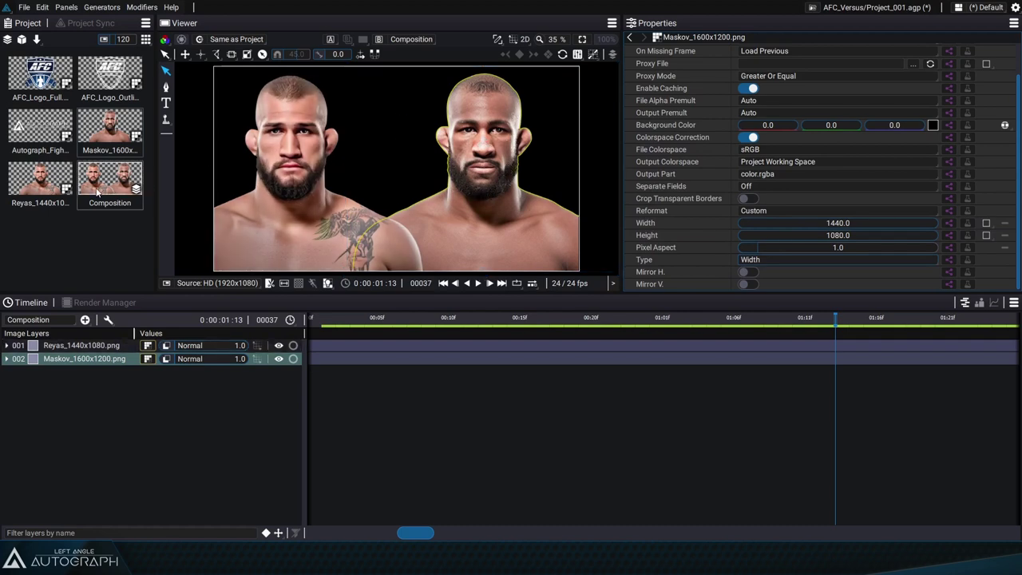
left_click(119, 183)
left_click(123, 349)
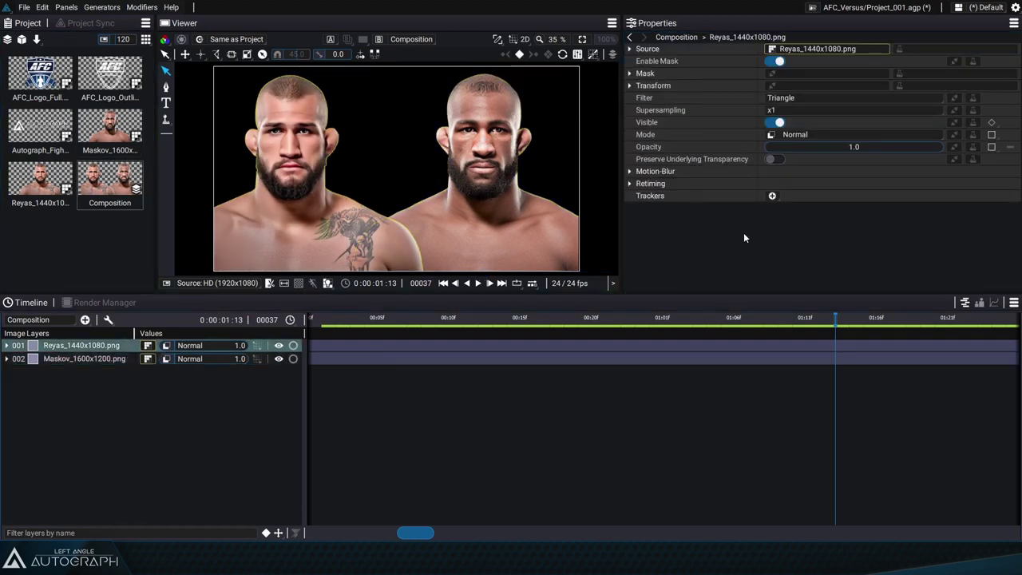
left_click(632, 85)
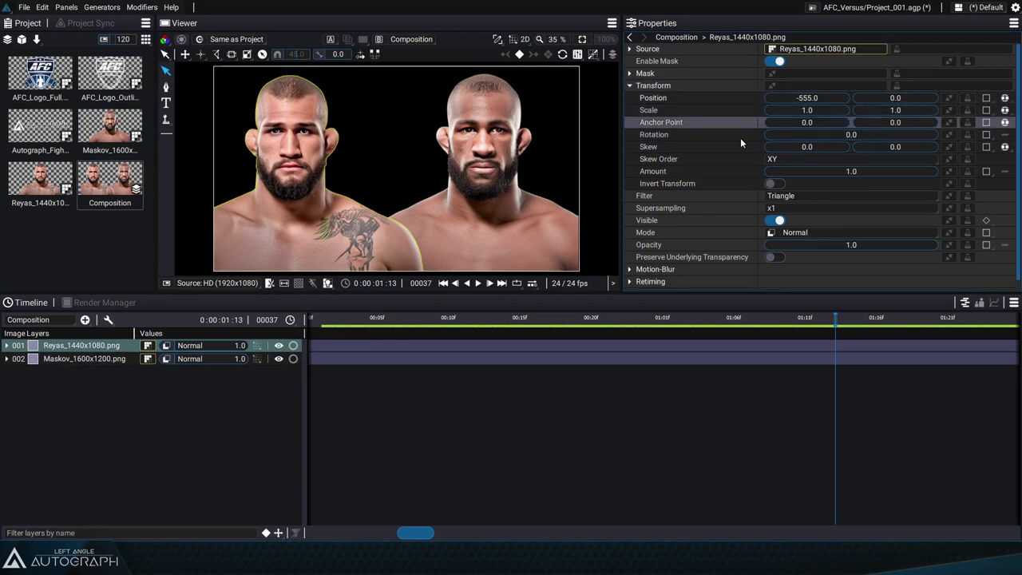
key("Down")
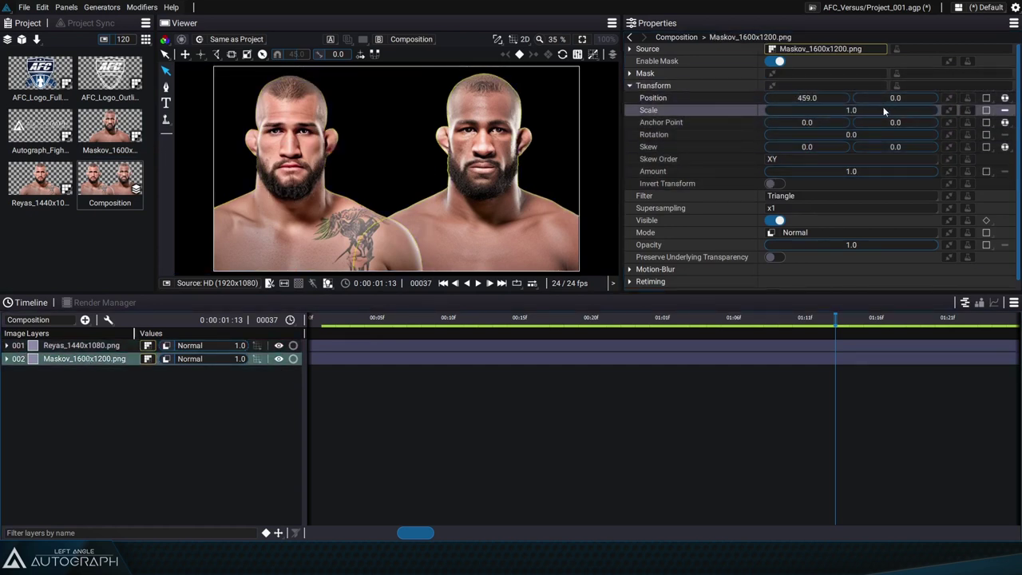
key("Up")
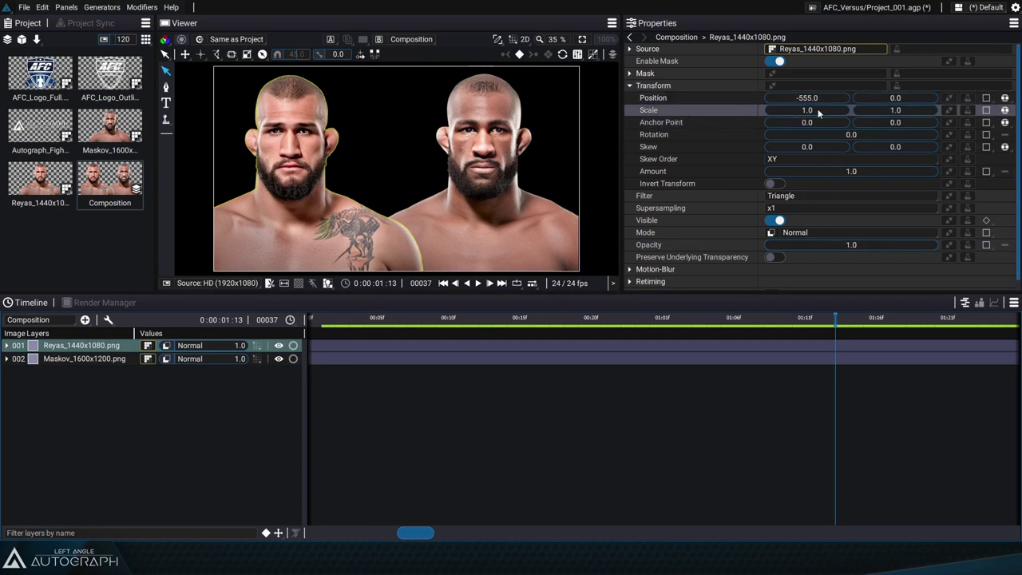
key("Down")
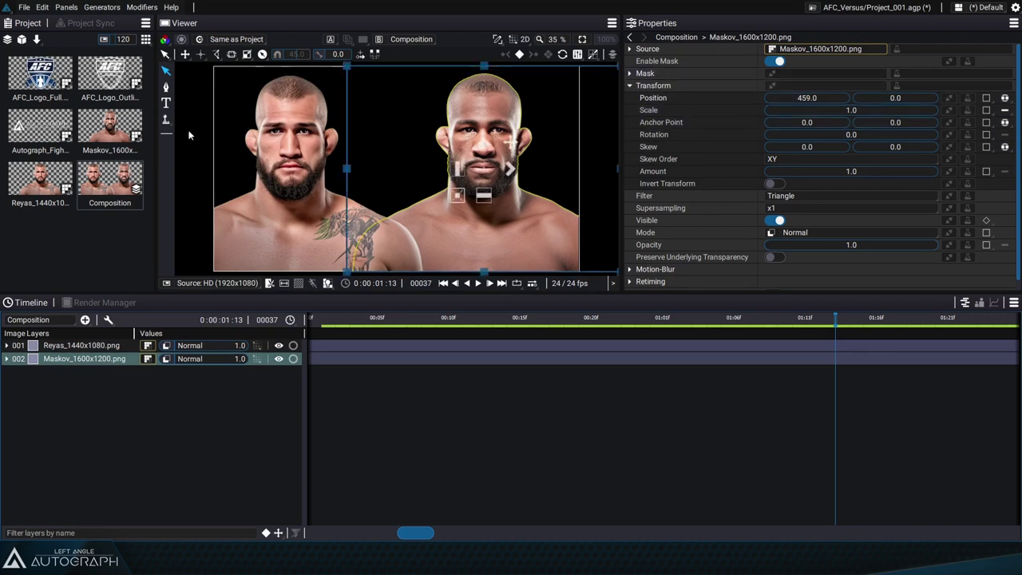
Try stretching the Reyas layer to a horizontal scale of about 1.35 in the viewer, and undo it.
left_click(286, 160)
mouse_move(260, 168)
left_mouse_down()
mouse_move(247, 166)
mouse_move(265, 166)
mouse_move(257, 168)
left_mouse_up()
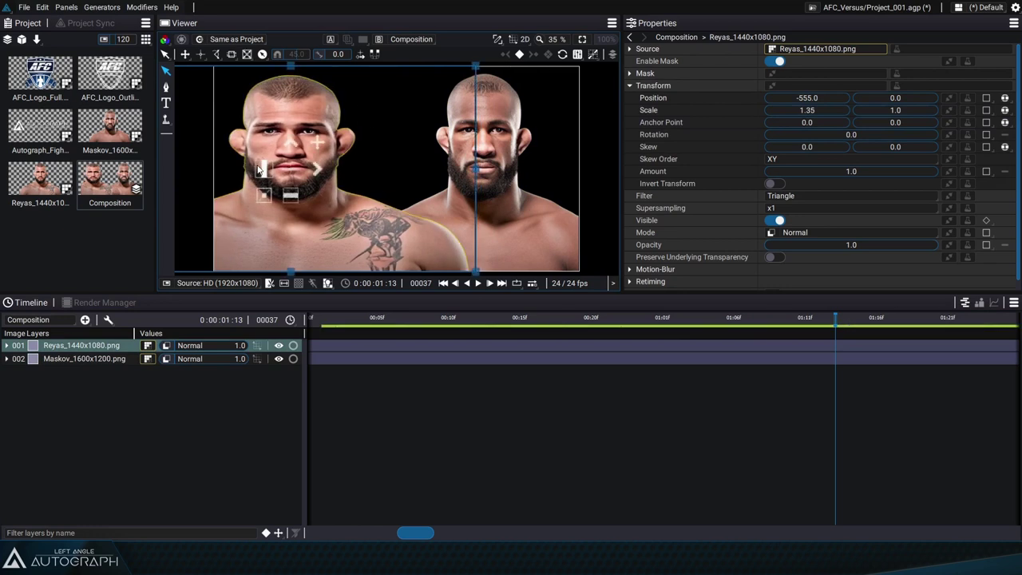
key("ctrl+z")
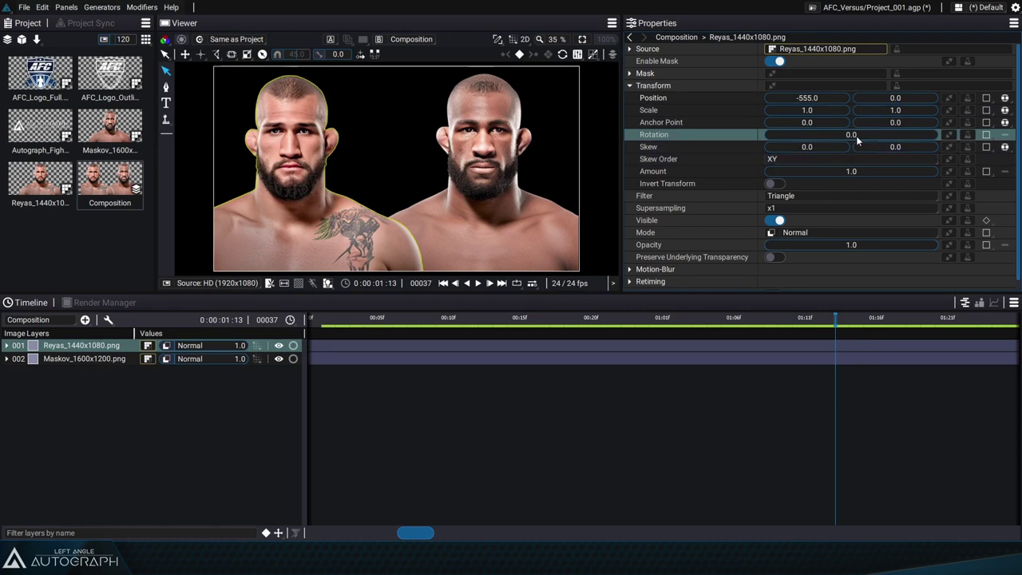
Try adjusting the Reyas layer's rotation, horizontal and vertical scale, and position values.
mouse_move(852, 136)
left_mouse_down()
mouse_move(823, 137)
mouse_move(887, 137)
mouse_move(853, 137)
left_mouse_up()
left_click_drag(805, 112, 893, 117)
mouse_move(810, 99)
left_mouse_down()
mouse_move(851, 99)
mouse_move(810, 99)
left_mouse_up()
mouse_move(897, 102)
left_mouse_down()
mouse_move(848, 102)
mouse_move(903, 100)
left_mouse_up()
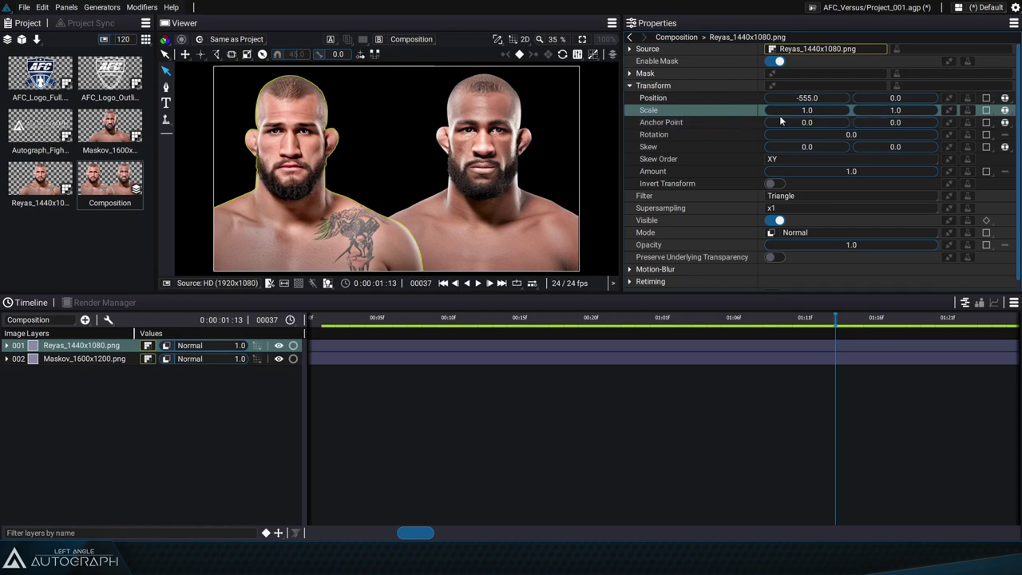
Try the Reyas layer's Scale parameter as a Single value, and switch it back to Unified.
left_click(1004, 110)
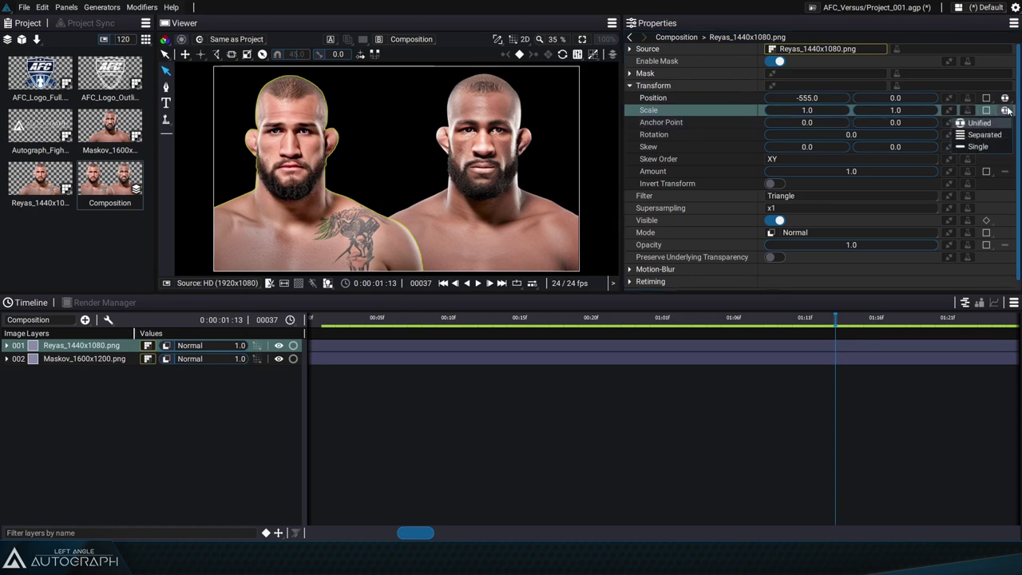
left_click(989, 146)
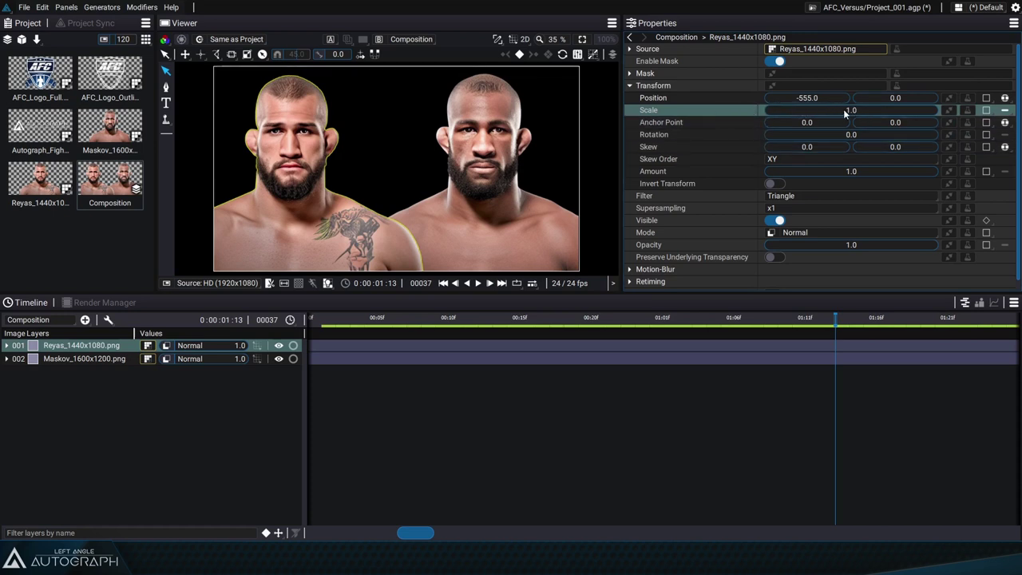
mouse_move(844, 112)
left_mouse_down()
mouse_move(886, 112)
mouse_move(798, 112)
mouse_move(840, 112)
left_mouse_up()
left_click(1004, 111)
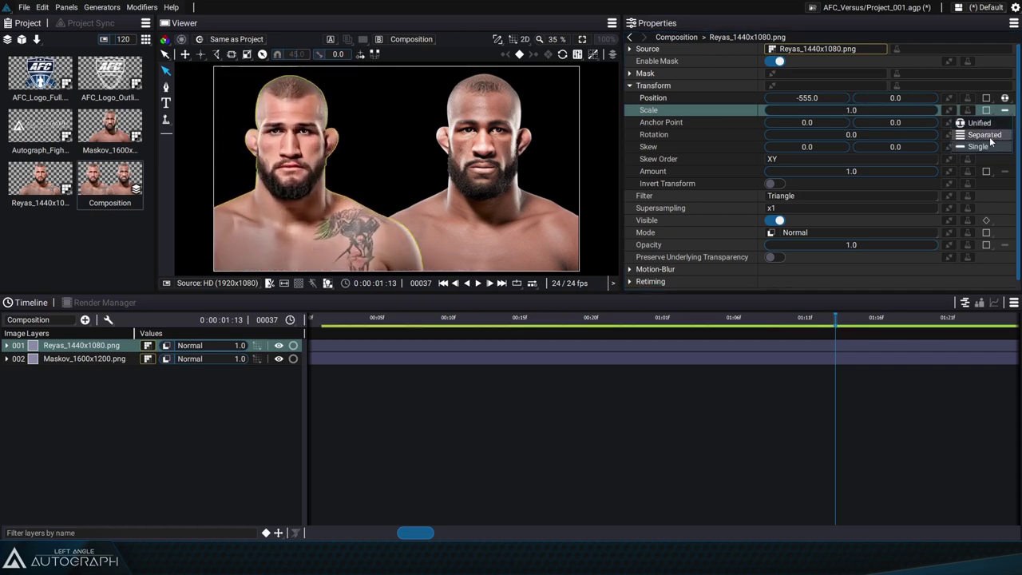
left_click(984, 134)
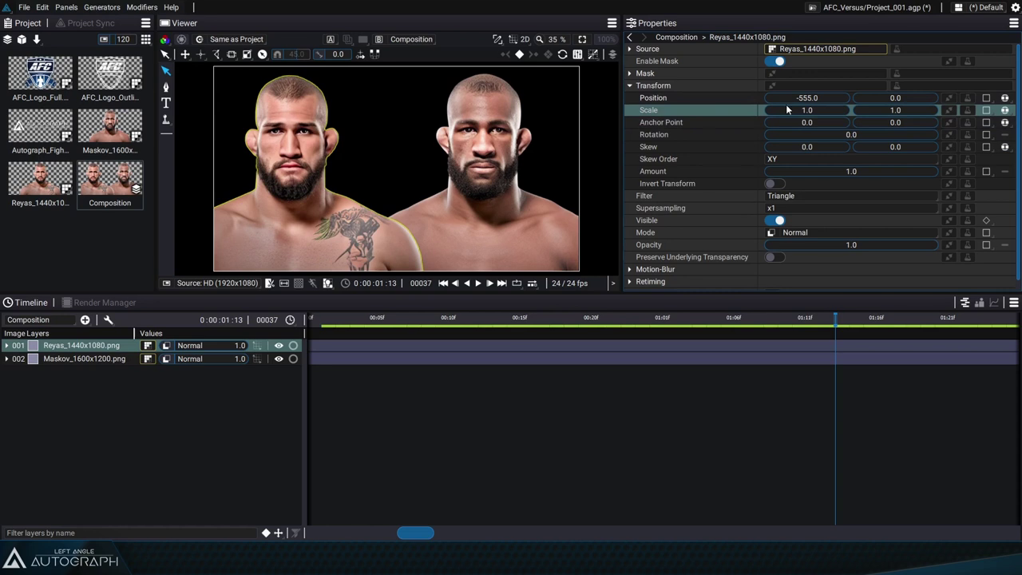
Try the Reyas layer's Scale as Separated dimensions with x at -1.50, and undo the x change.
mouse_move(787, 109)
left_mouse_down()
mouse_move(863, 109)
mouse_move(803, 108)
left_mouse_up()
mouse_move(987, 110)
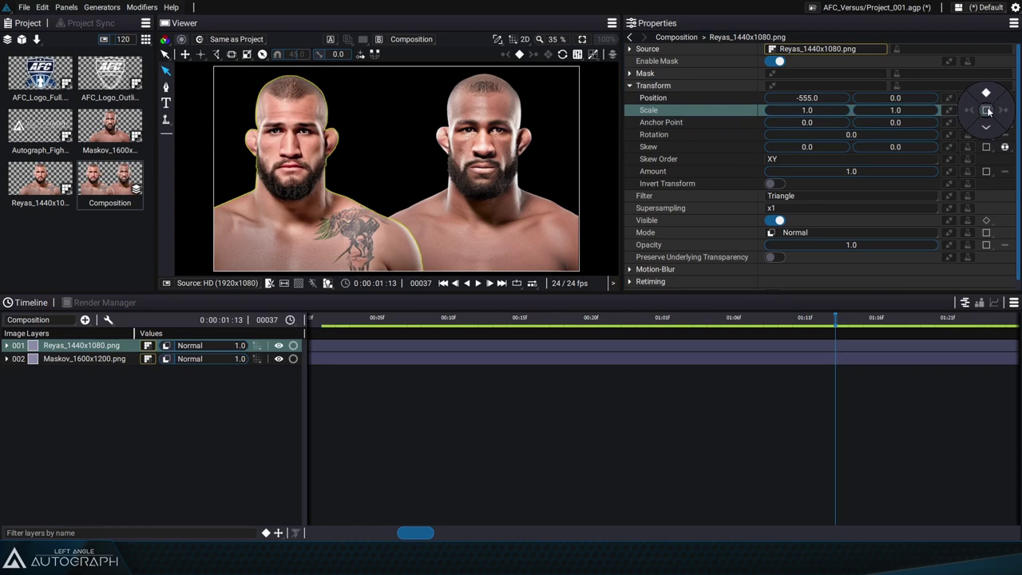
left_click(1004, 110)
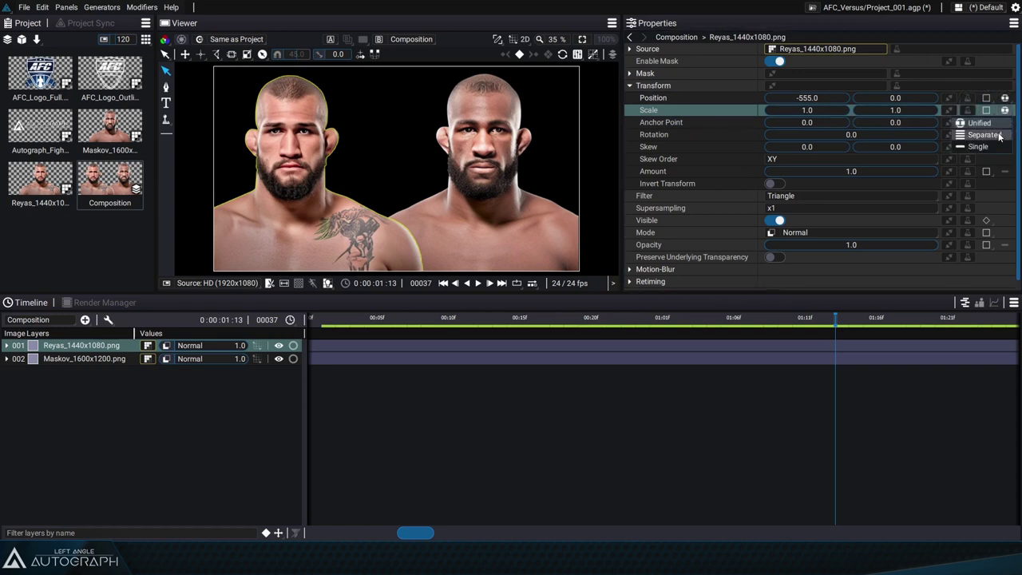
left_click(997, 139)
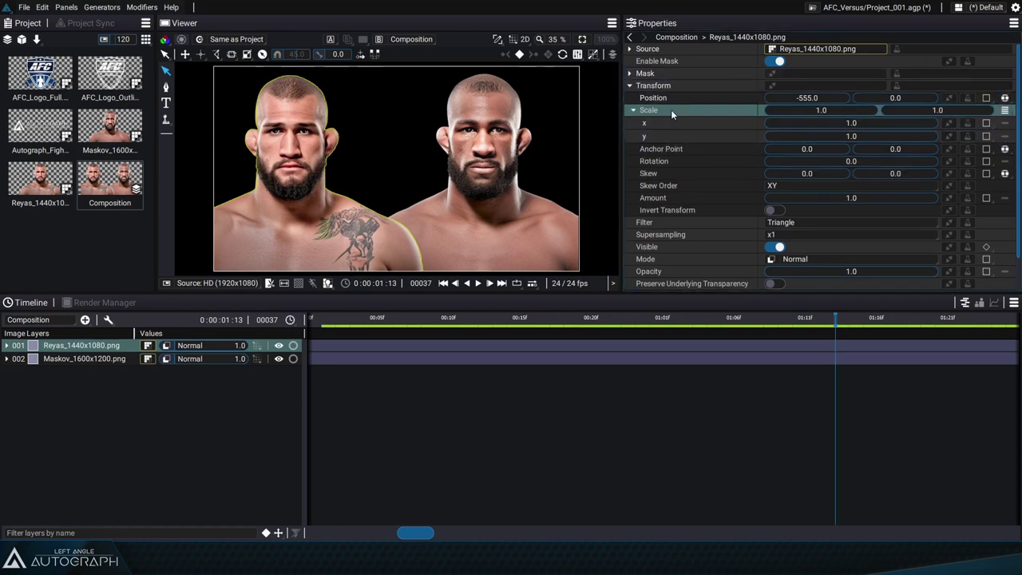
double_click(835, 123)
type("3.5")
key("Return")
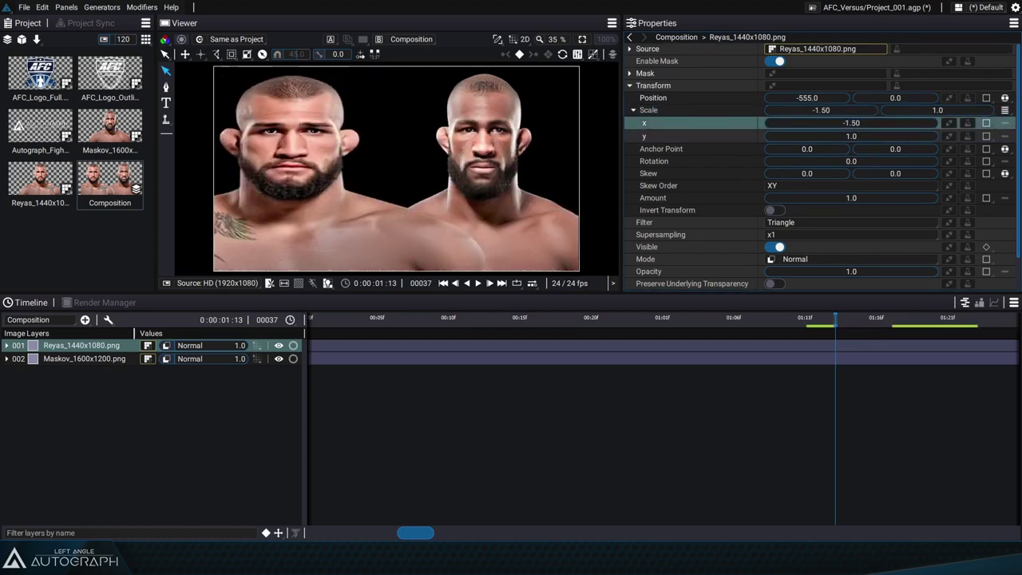
key("ctrl+z")
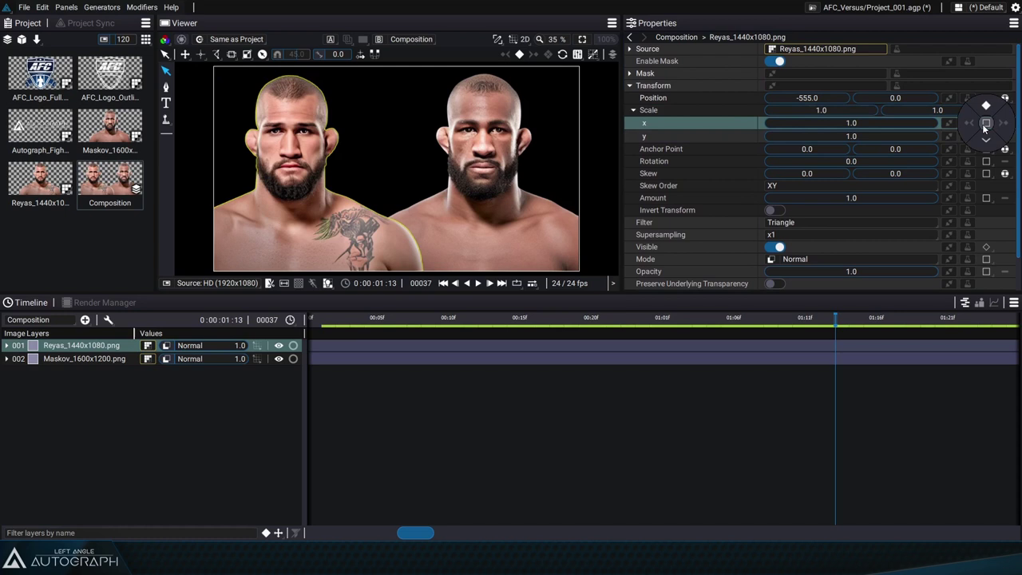
mouse_move(986, 123)
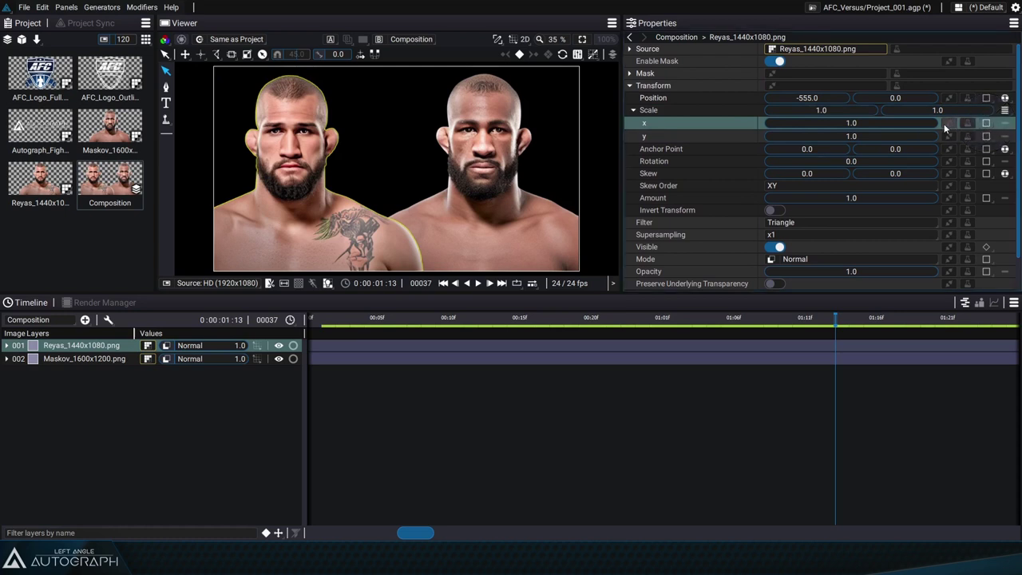
Set the Reyas layer's Scale dimensions to Single, keeping one value of 1.0 for both axes.
left_click(1005, 110)
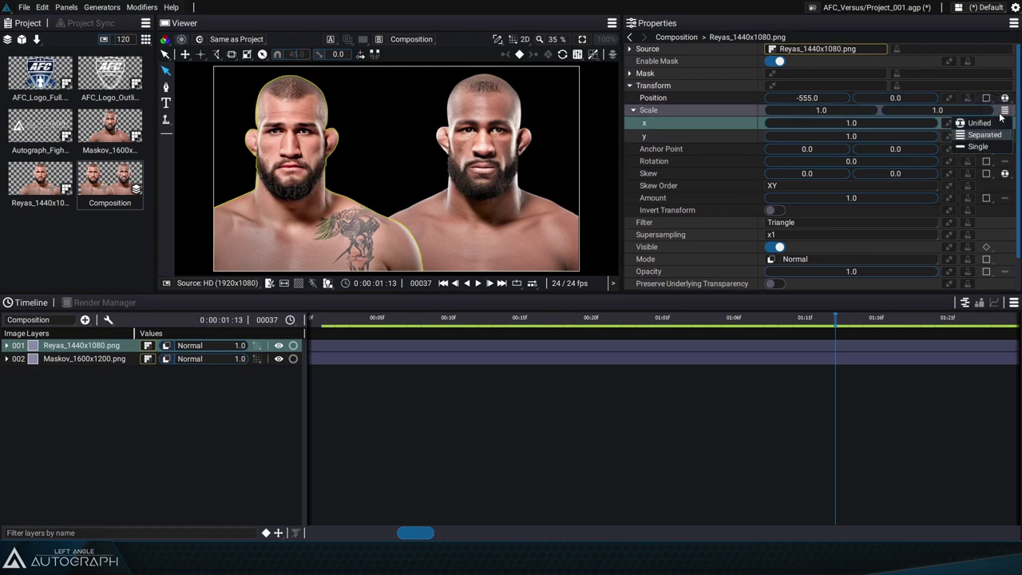
left_click(983, 148)
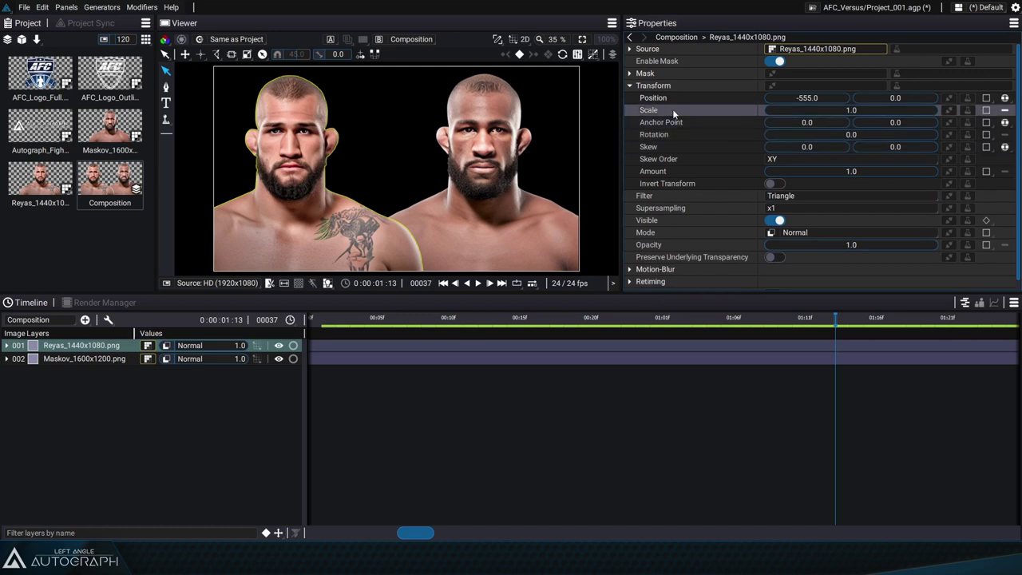
mouse_move(848, 112)
left_mouse_down()
mouse_move(906, 113)
mouse_move(848, 112)
left_mouse_up()
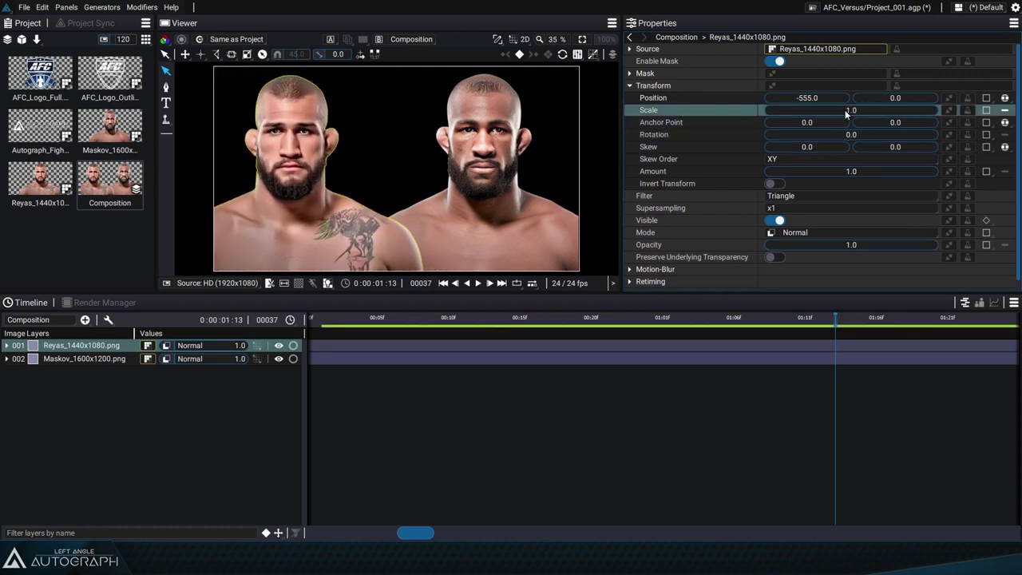
Try the Reyas layer's Position as a Single value, and restore it to Unified dimensions.
left_click(1005, 98)
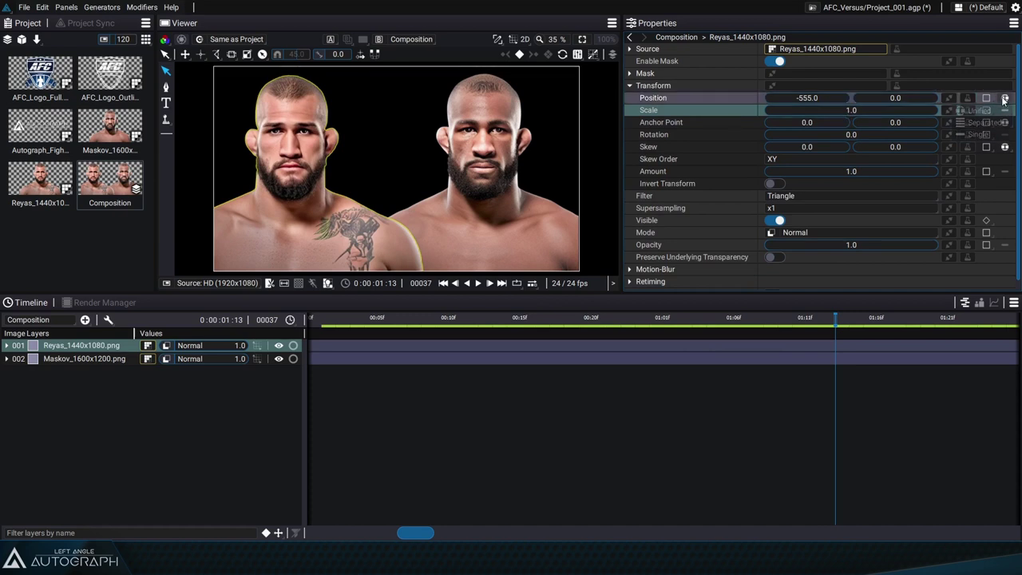
left_click(967, 132)
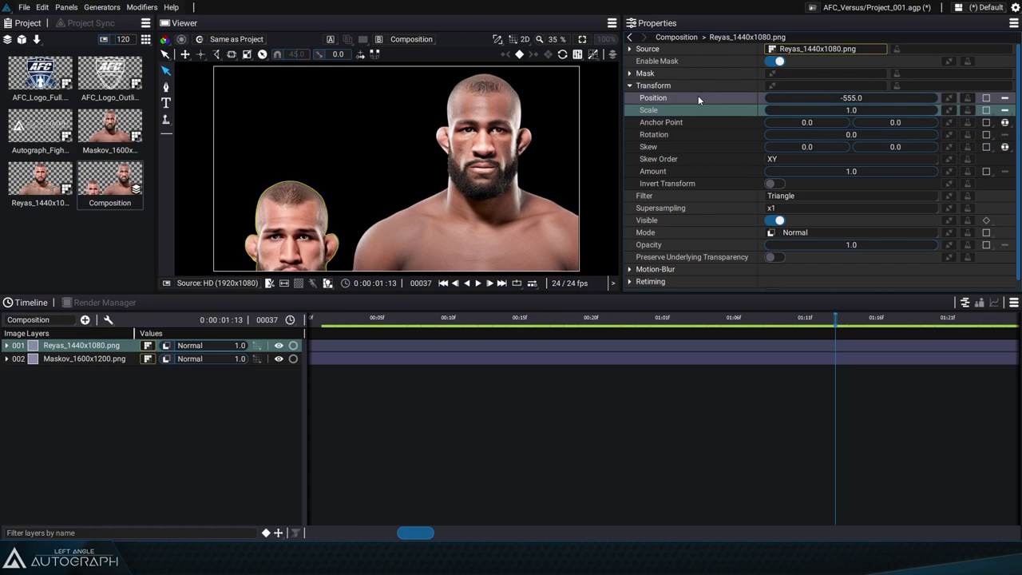
mouse_move(830, 99)
left_mouse_down()
mouse_move(878, 99)
mouse_move(827, 107)
left_mouse_up()
key("ctrl+z")
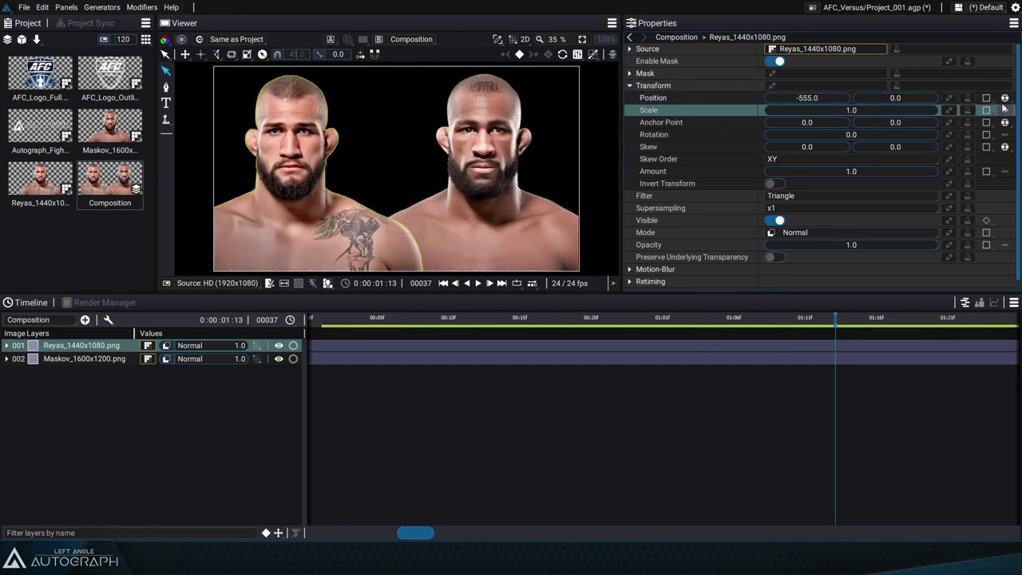
left_click(1004, 98)
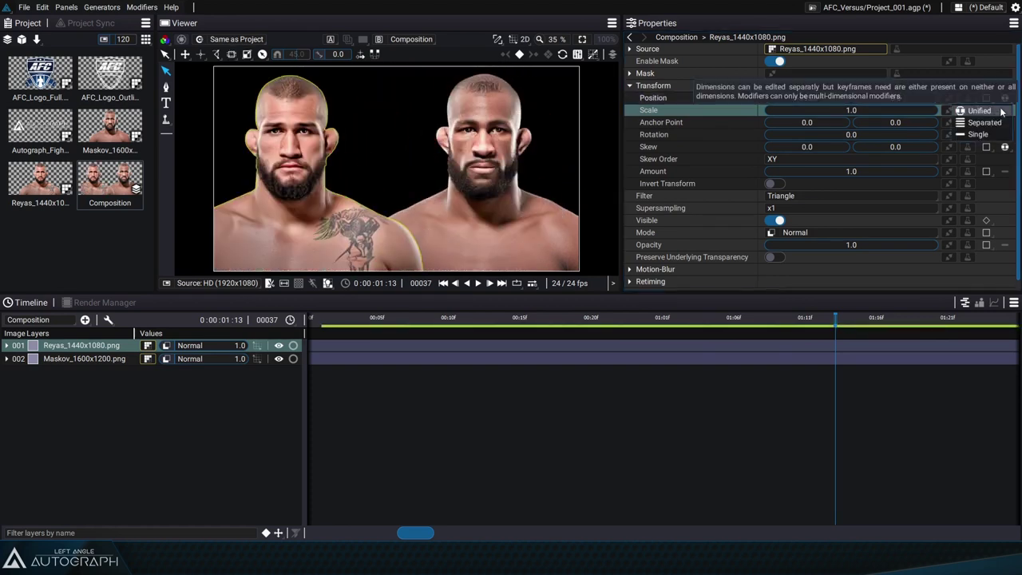
left_click(1004, 99)
left_click_drag(827, 98, 910, 98)
key("ctrl+z")
key("ctrl+z")
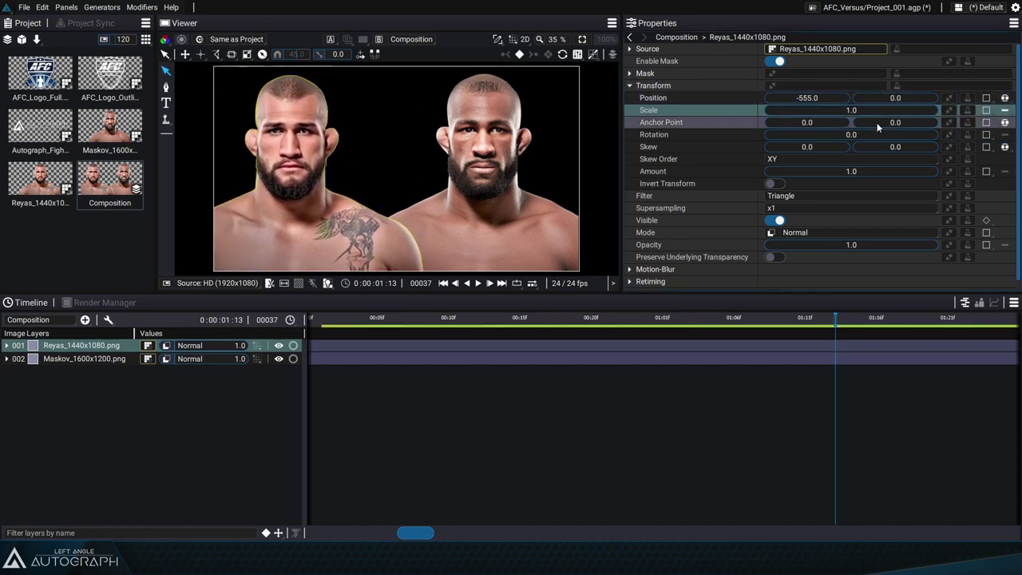
Deselect the layers in the timeline and save the project.
left_click(682, 440)
key("ctrl+s")
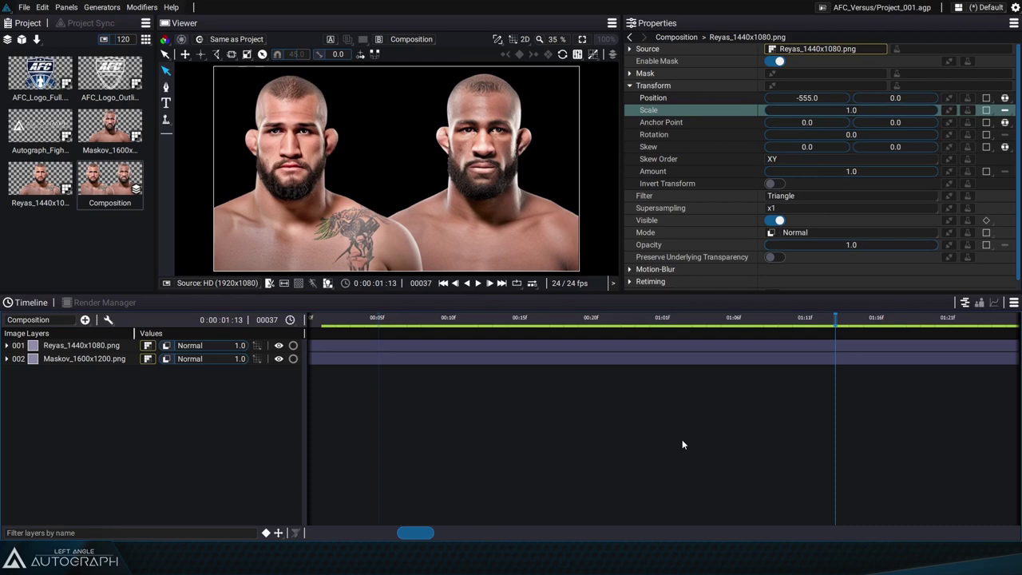
Inspect the composition's Alpha channel and the Matte display in the viewer, and return to RGB.
left_click(164, 39)
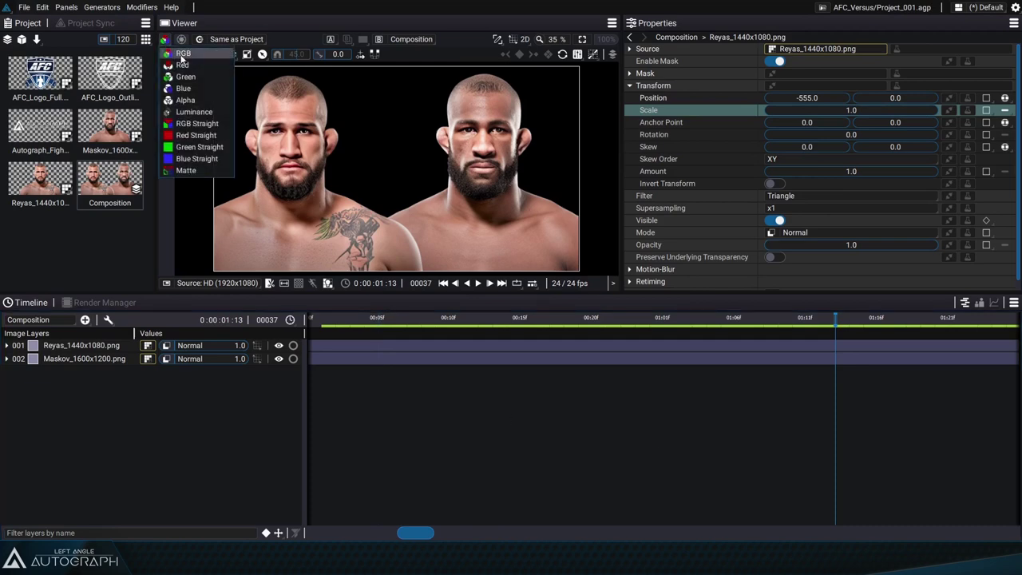
left_click(206, 102)
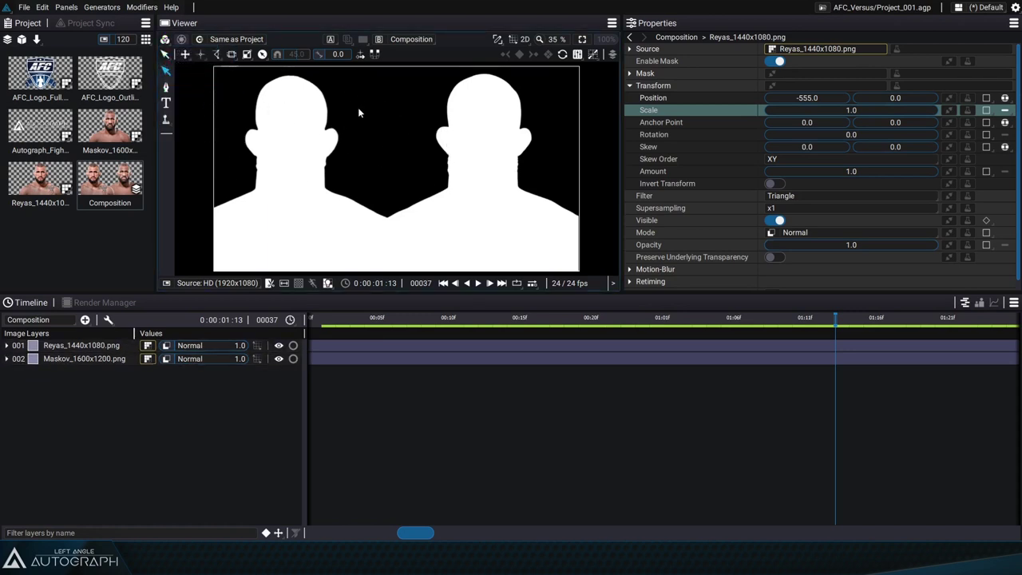
left_click(165, 39)
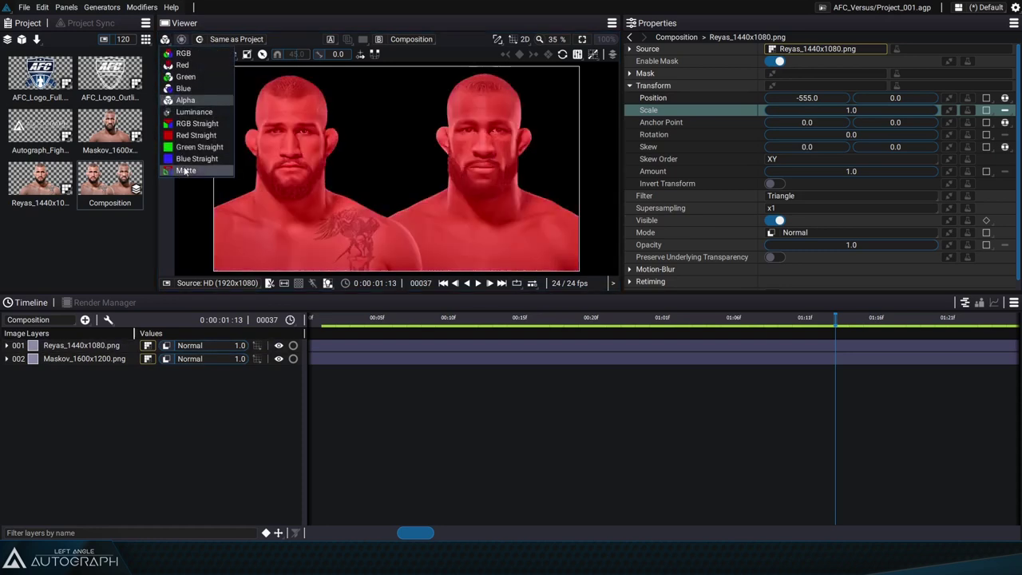
left_click(174, 53)
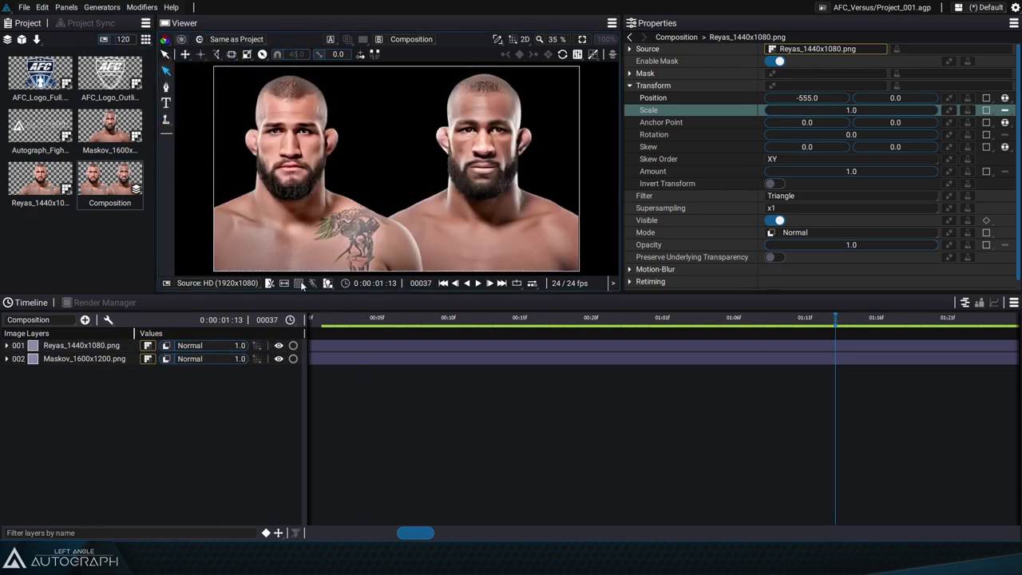
Show the transparency checkerboard behind the fighters in the viewer, and turn it back off.
left_click(298, 284)
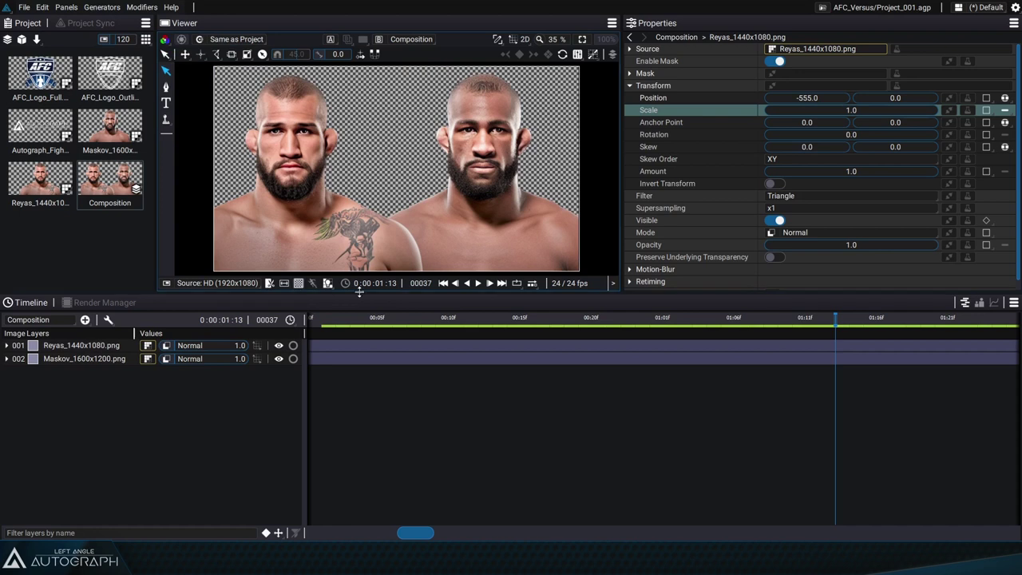
left_click(443, 140)
left_click(373, 158)
left_click(298, 284)
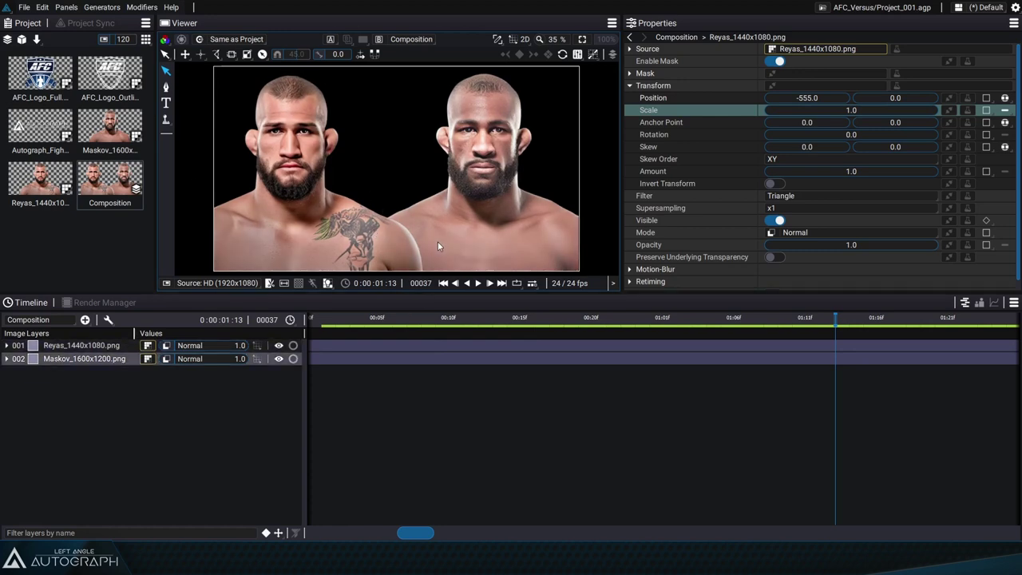
View the Reyas_1440x1080.png source on its own, and return the viewer to the composition.
double_click(46, 170)
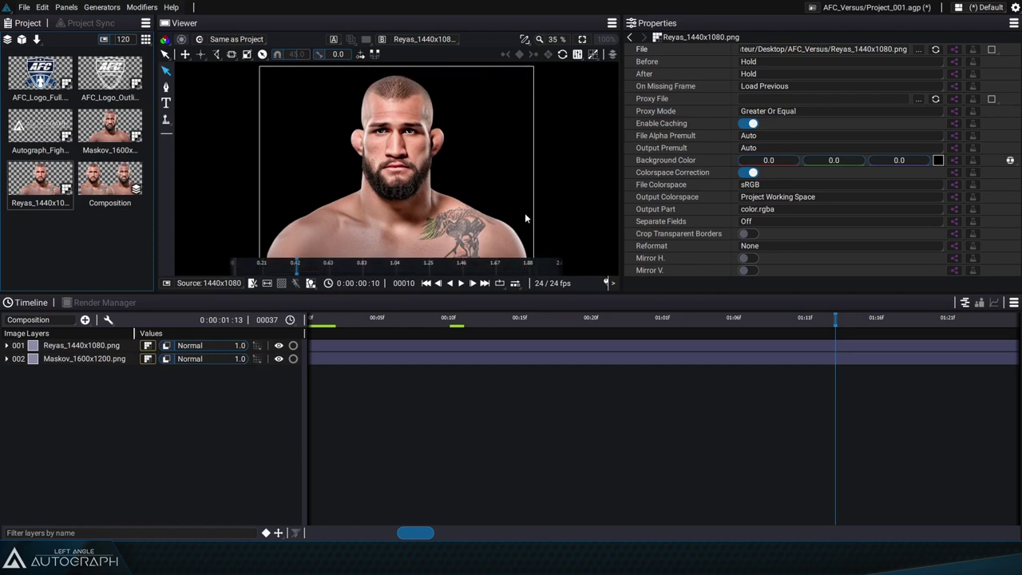
double_click(110, 178)
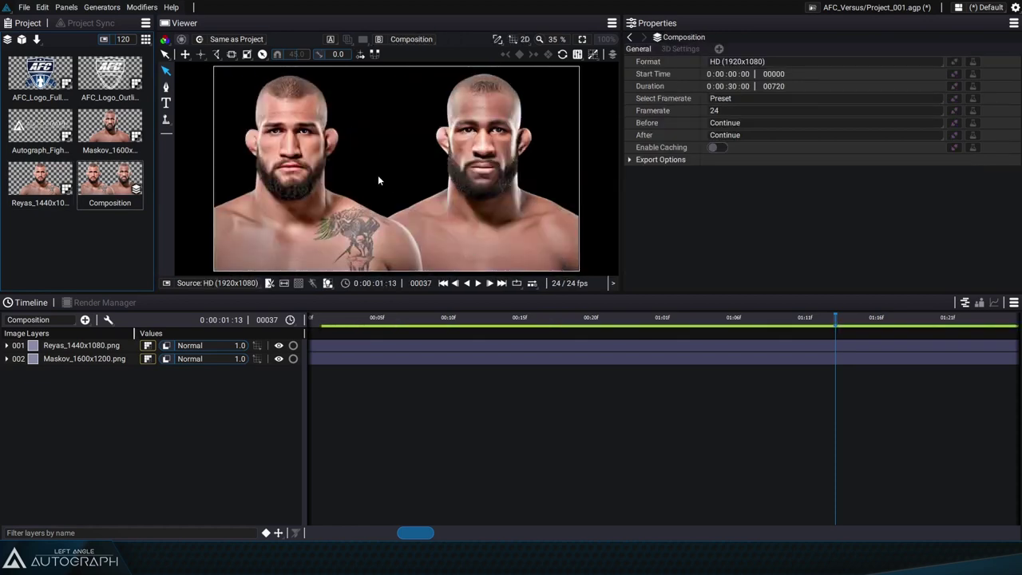
left_click(350, 210)
left_click(71, 360)
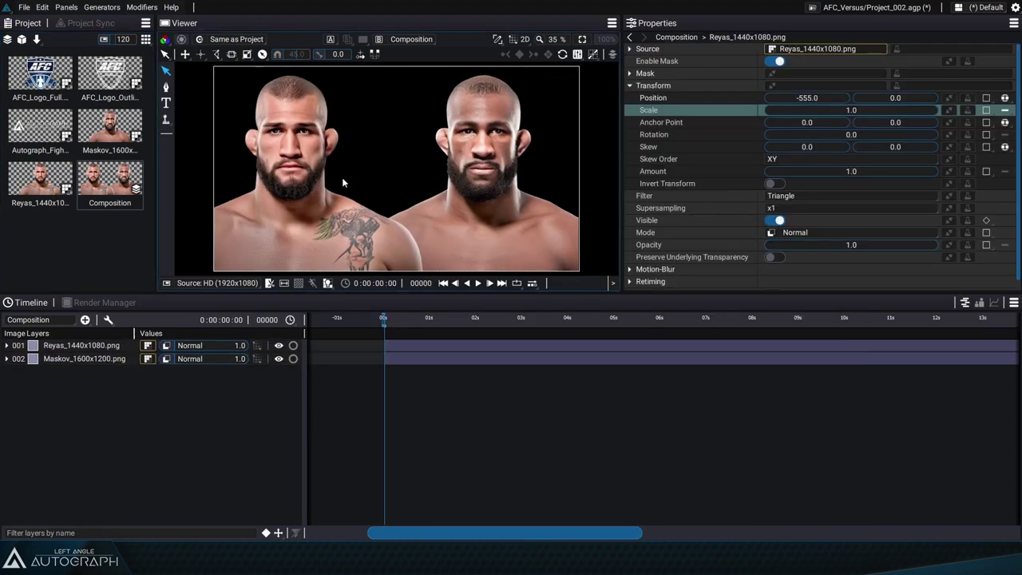
Display the layer carousel overlay in the viewer and bring the Reyas layer into focus with it.
left_click(613, 54)
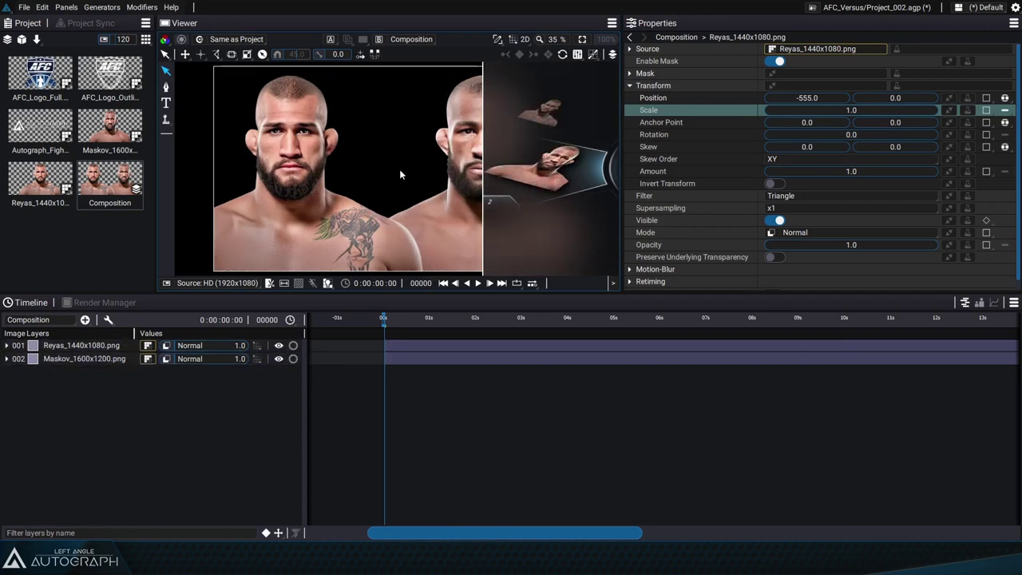
left_click(548, 113)
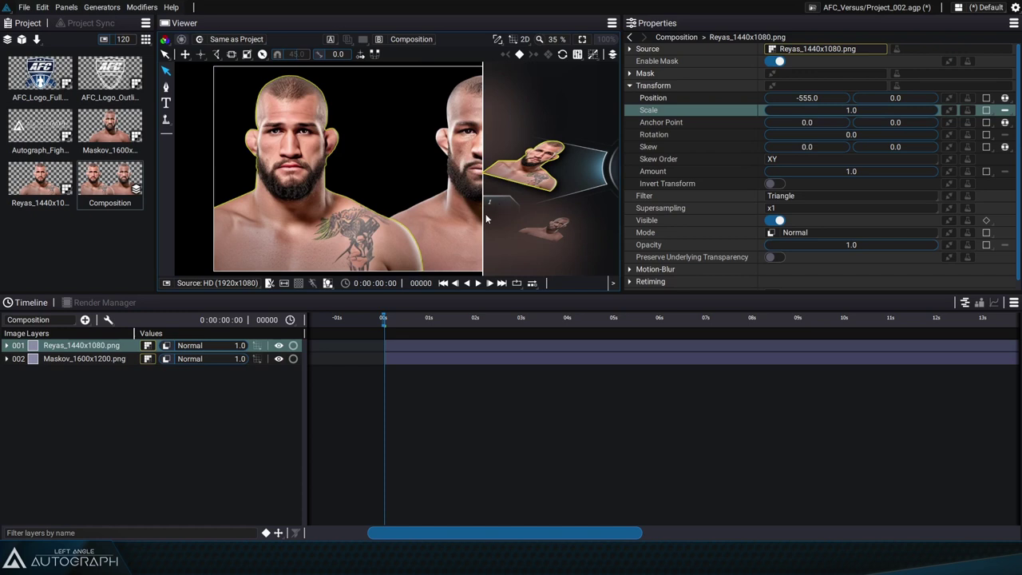
left_click(22, 346)
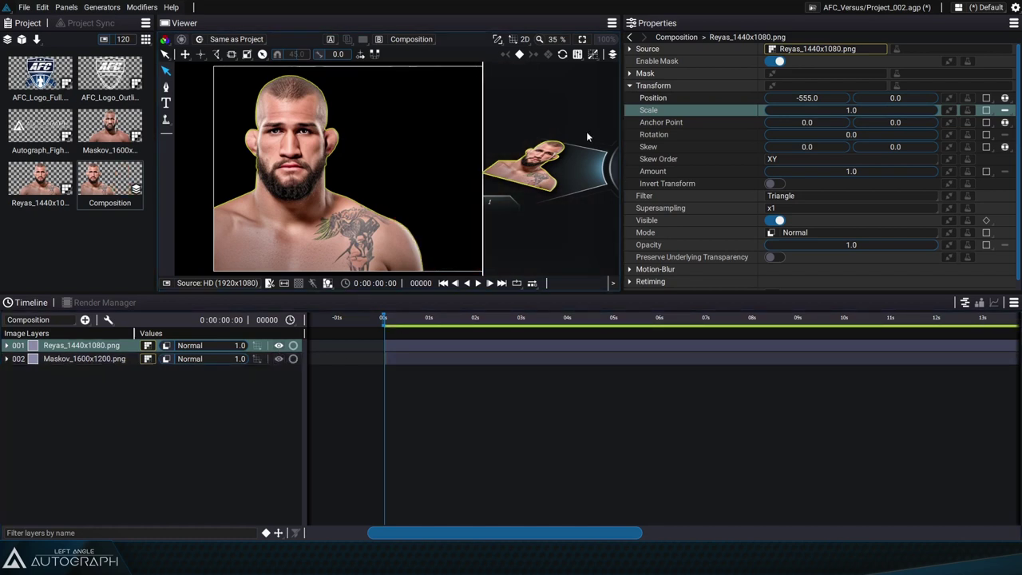
Toggle the visibility of the Maskov and Reyas layers to compare them, leaving both visible.
left_click(278, 359)
left_click(279, 345)
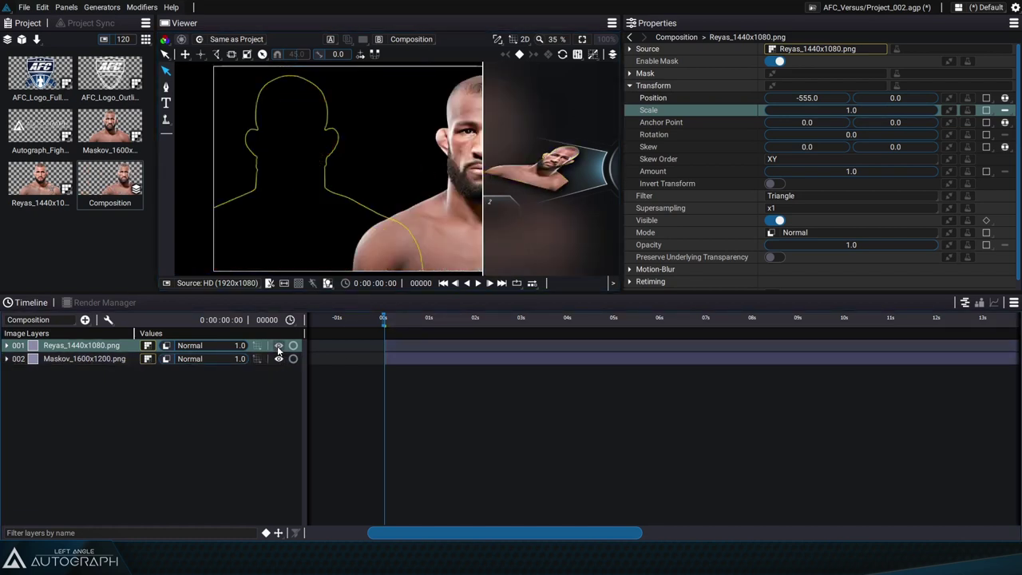
left_click(278, 346)
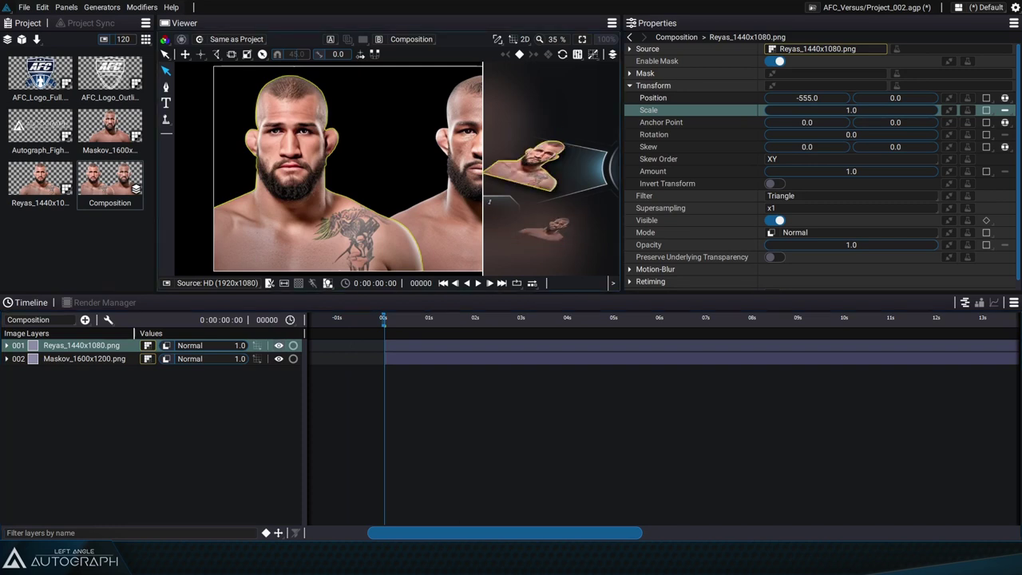
Close the layer carousel overlay with the Reyas layer still selected, and save the project.
mouse_move(372, 202)
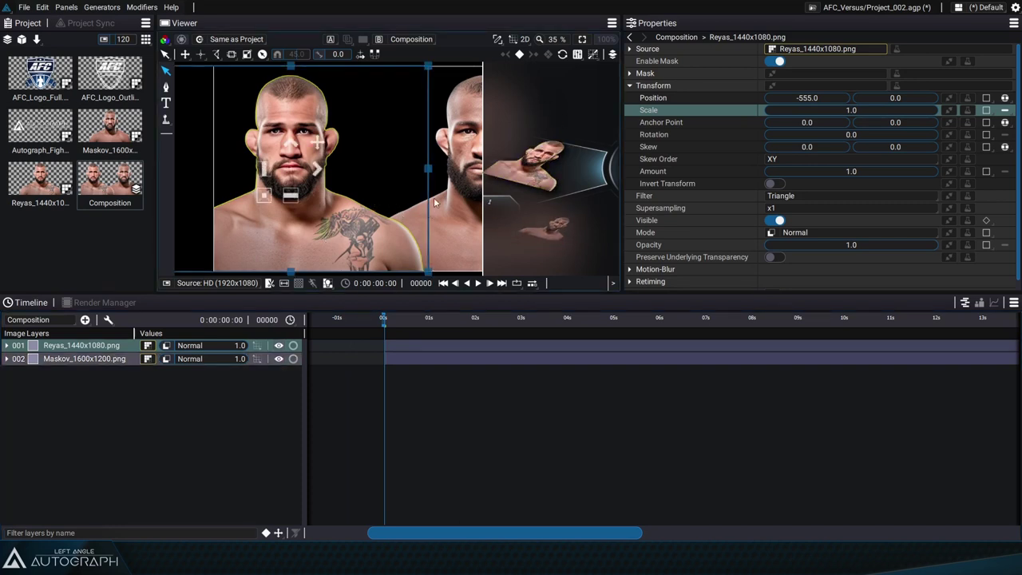
key("ctrl+s")
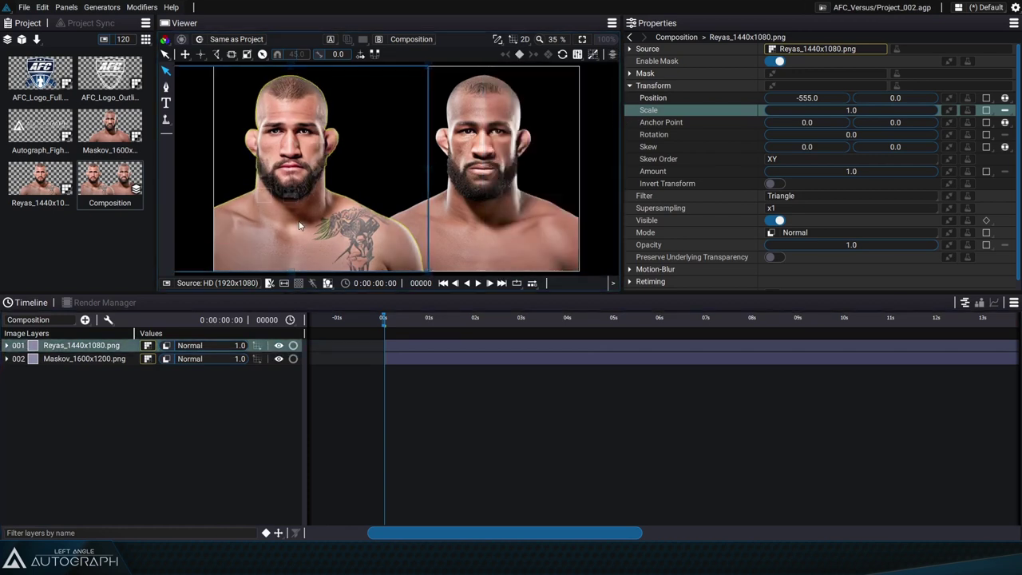
Turn all viewer overlays off in the overlay options, and turn them back on.
mouse_move(330, 240)
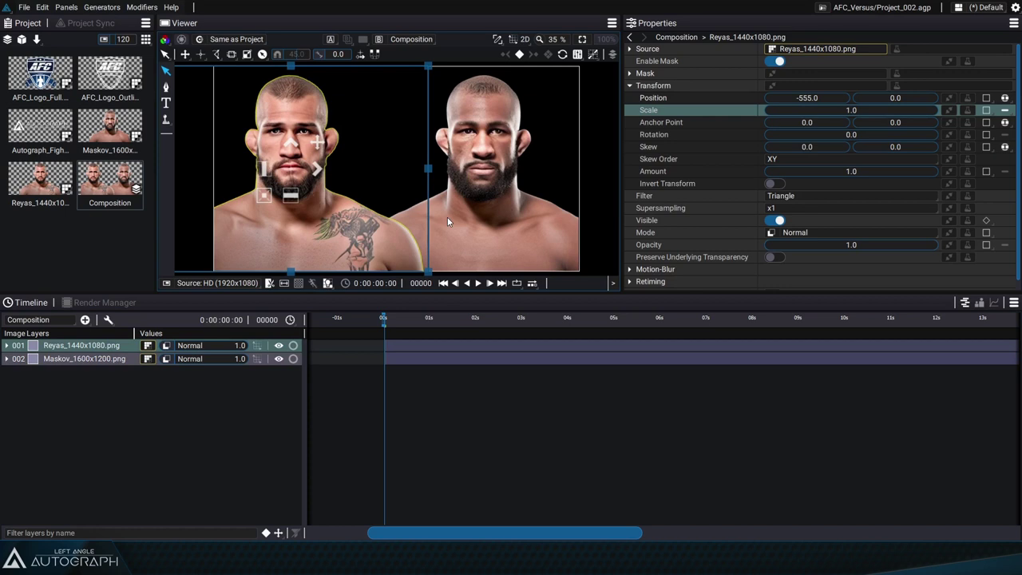
left_click(497, 39)
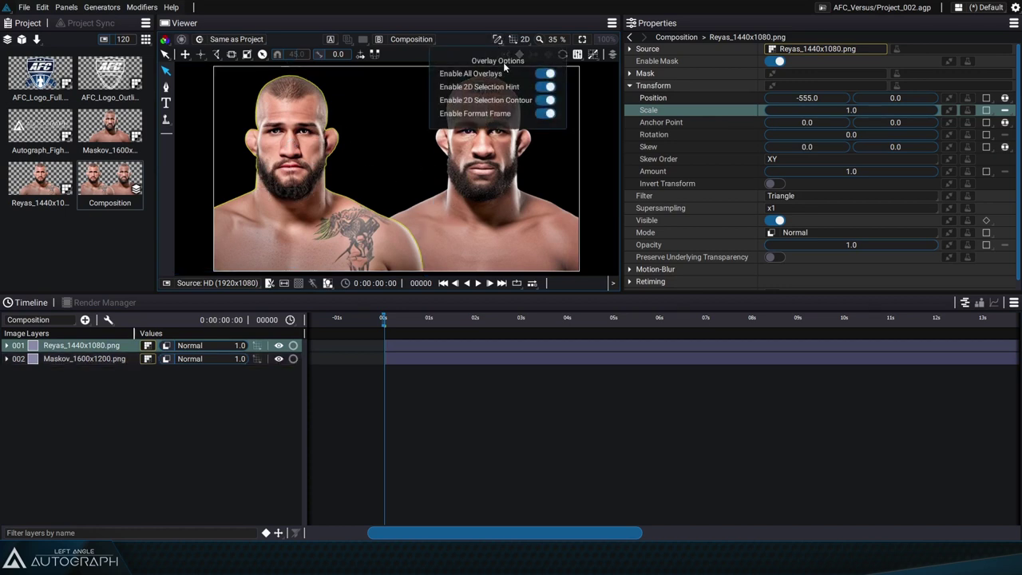
left_click(549, 73)
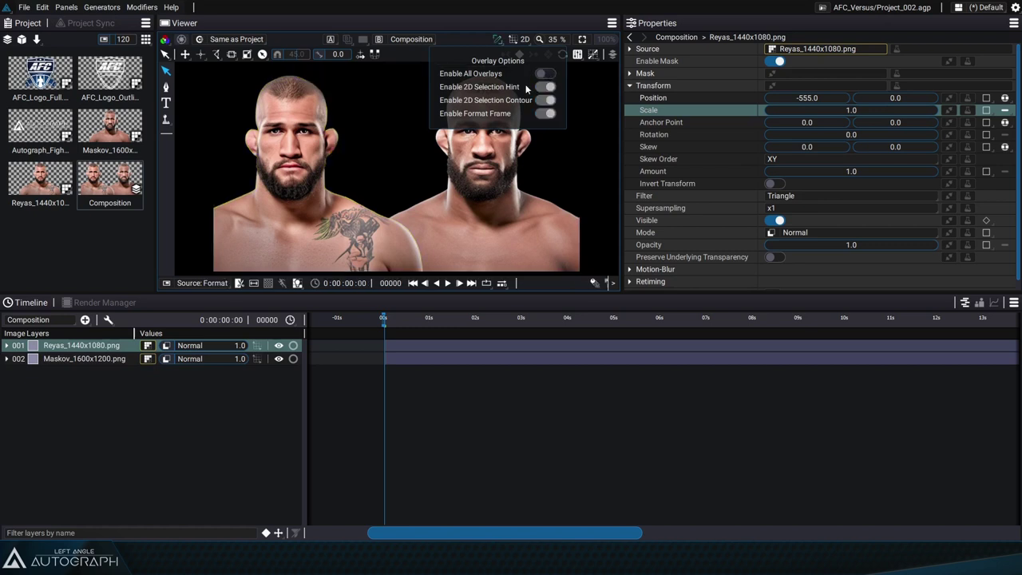
left_click(546, 74)
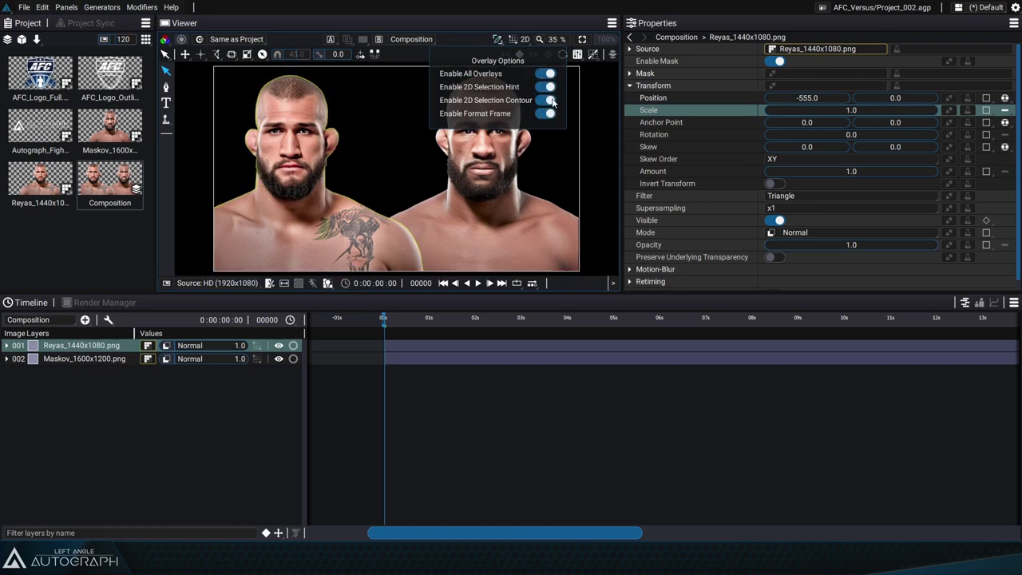
Turn the 2D selection contour, 2D selection hint and format frame overlays off one by one, and turn them back on.
left_click(550, 99)
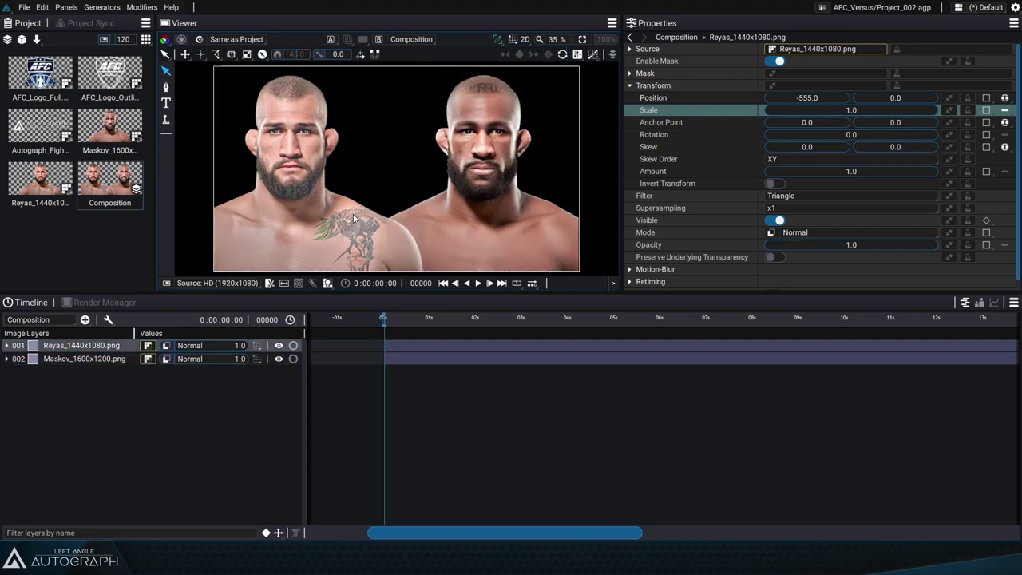
left_click(497, 39)
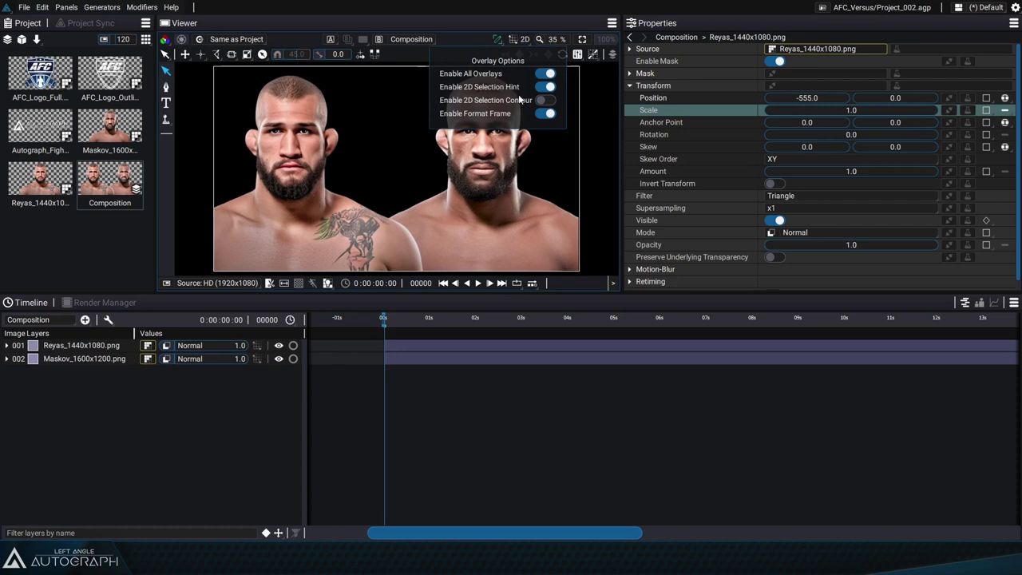
left_click(548, 87)
left_click(546, 114)
left_click(546, 86)
left_click(546, 99)
left_click(546, 113)
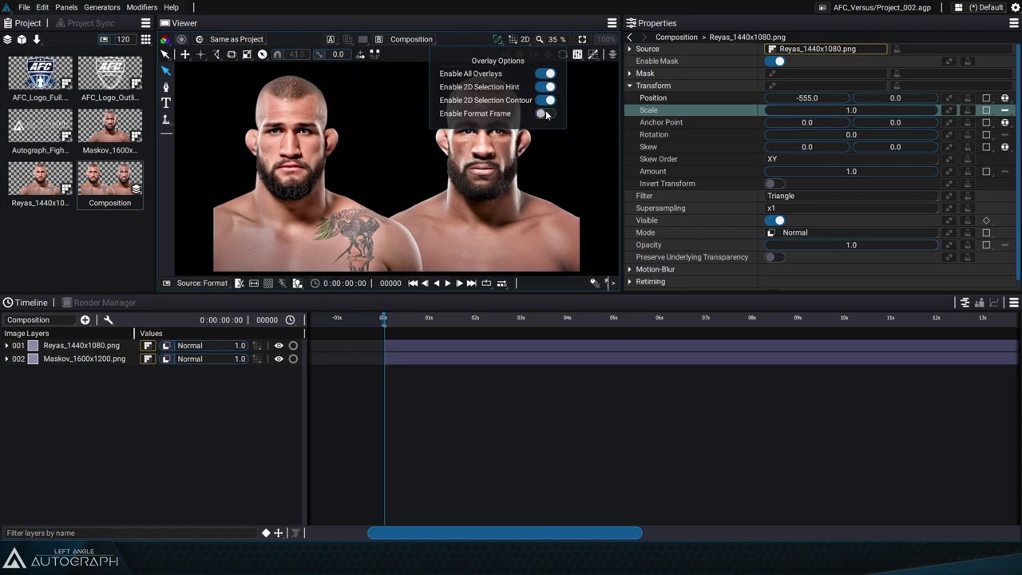
Shift the Reyas layer horizontally to an X position of about -560.53 and rename it Fighter_Left.
left_click(344, 218)
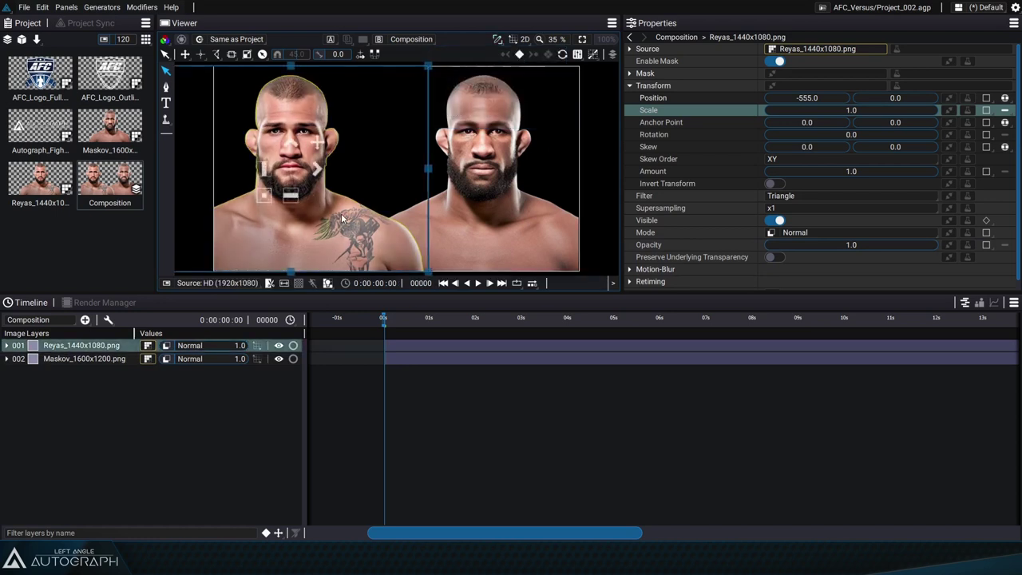
left_click_drag(317, 168, 319, 255)
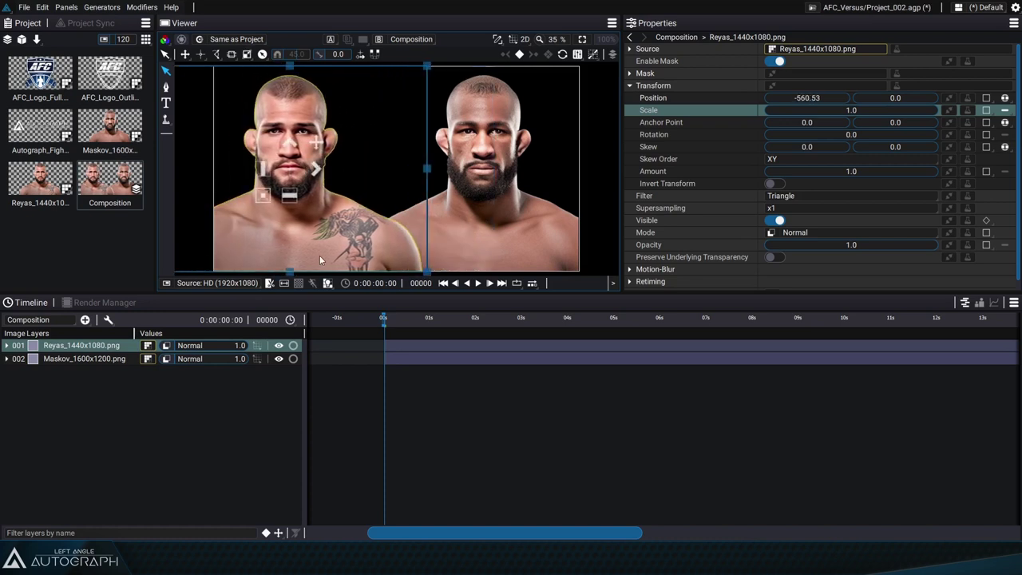
double_click(57, 348)
type("F")
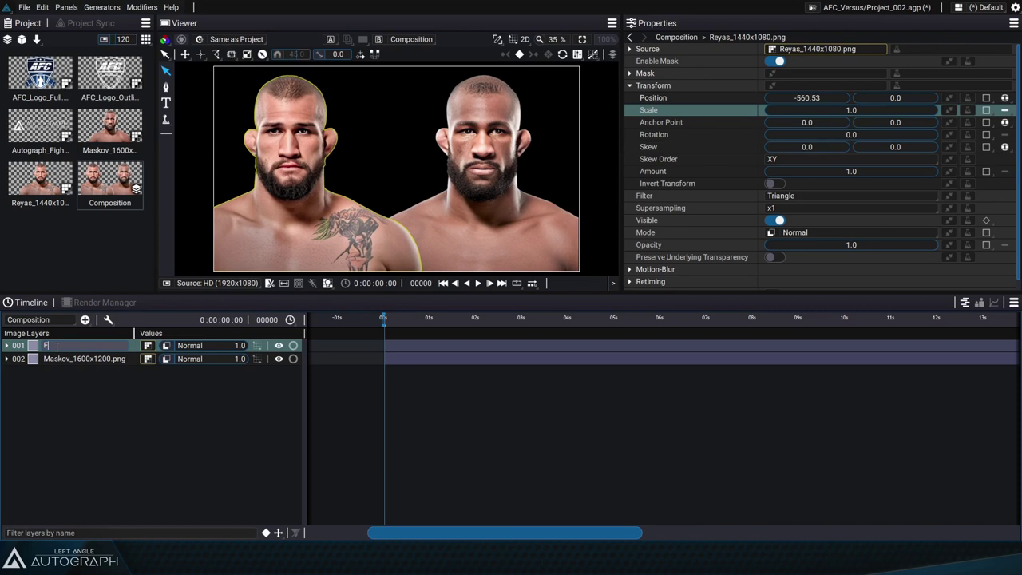
type("ighter_L")
key("Return")
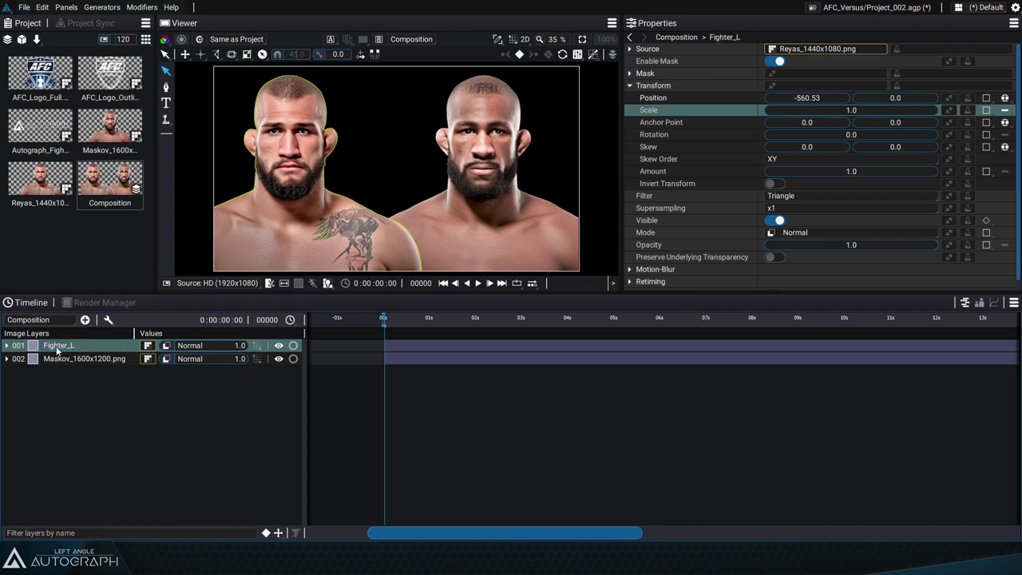
double_click(66, 347)
type("e")
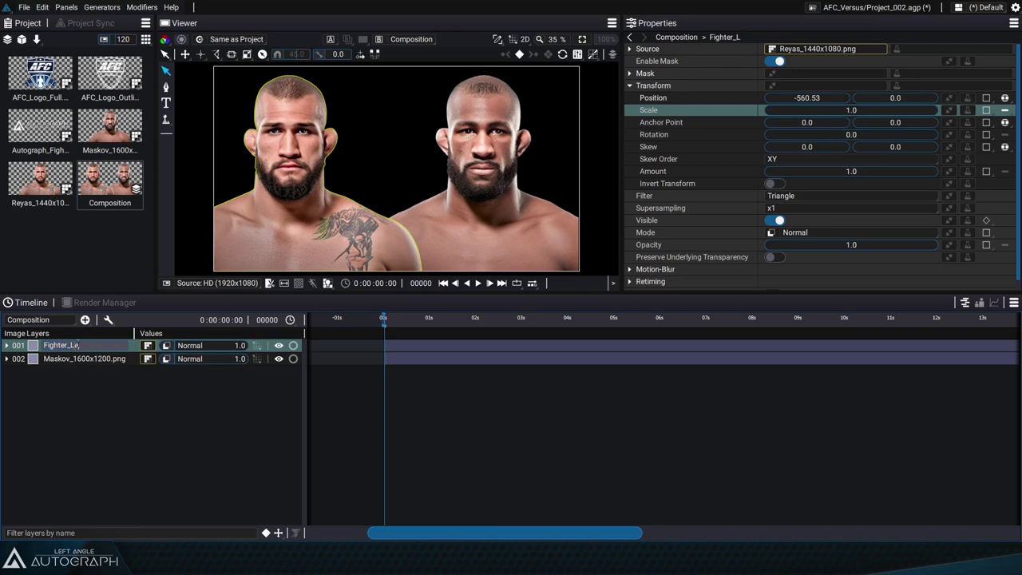
type("ft")
Rename the Maskov layer as Fighter_Right and save the project.
double_click(91, 360)
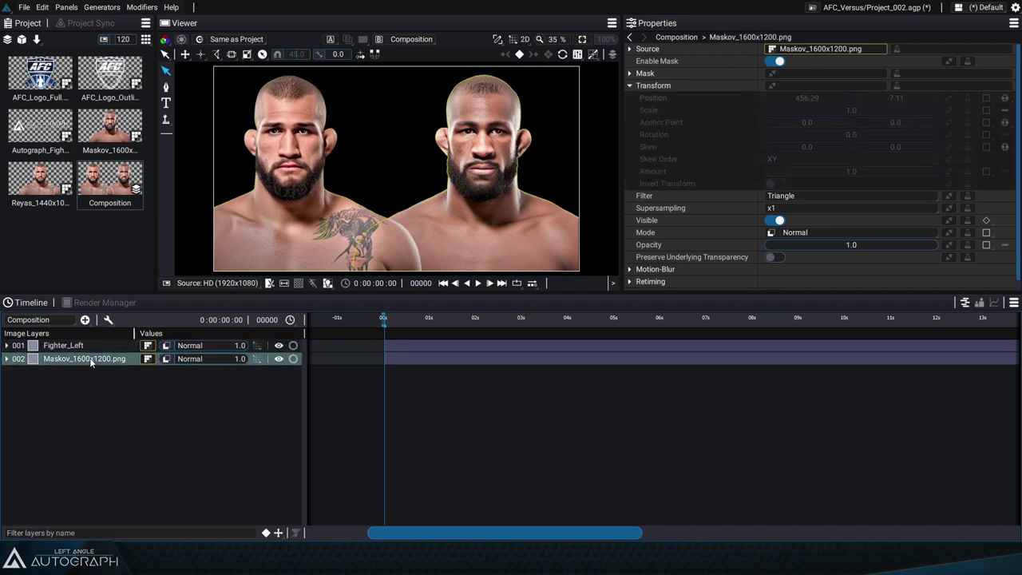
type("Fighter_Left")
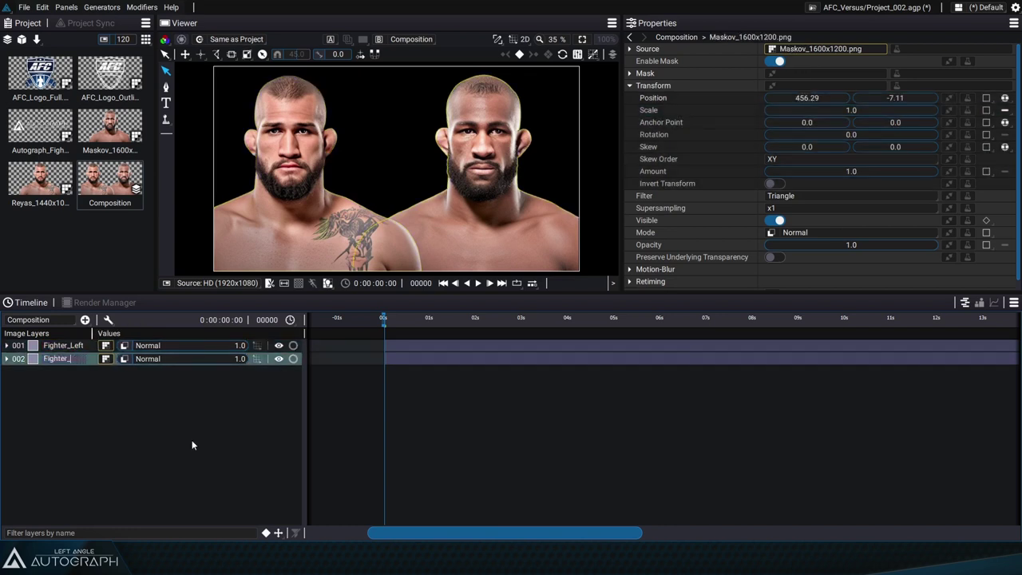
type("Right")
key("Return")
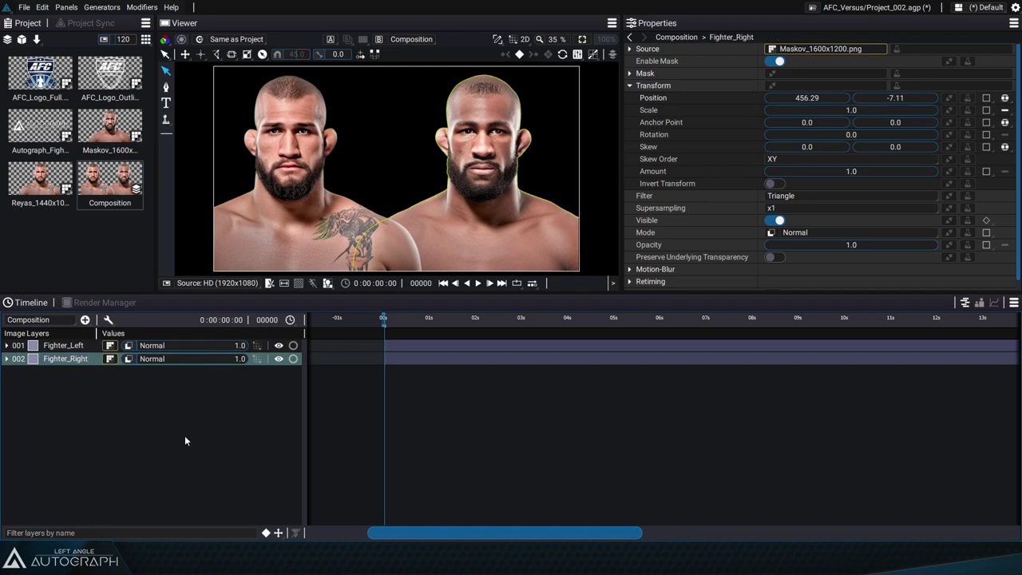
key("ctrl+s")
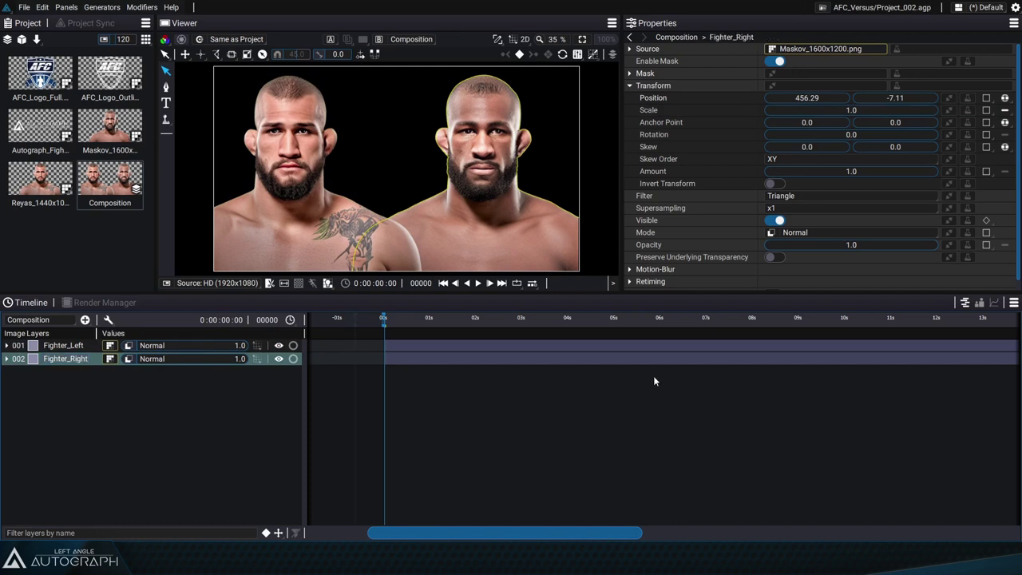
Unfold the Fighter_Left layer's parameters in the timeline and filter them to show only Position.
left_click(261, 196)
left_click(7, 345)
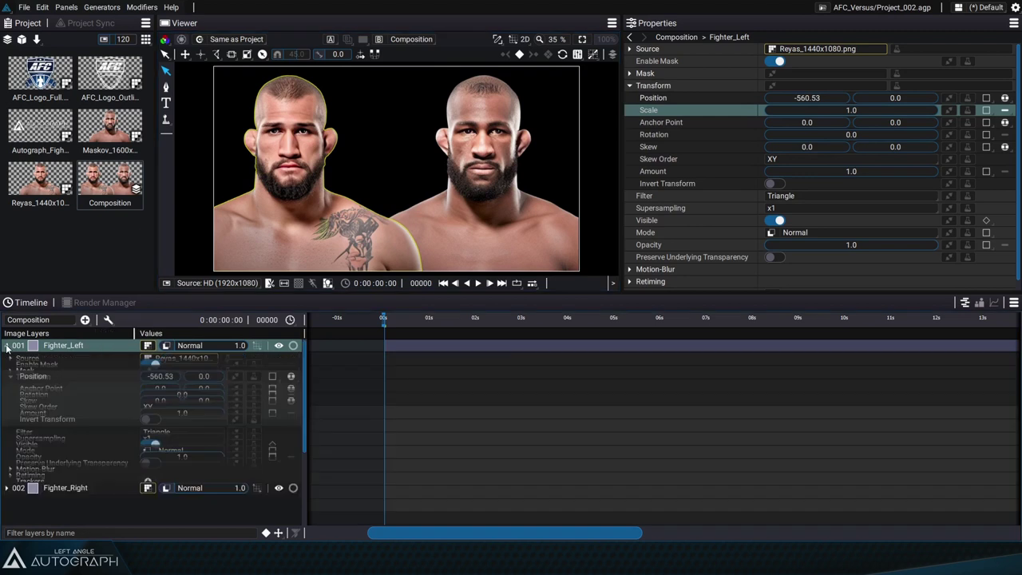
left_click(10, 398)
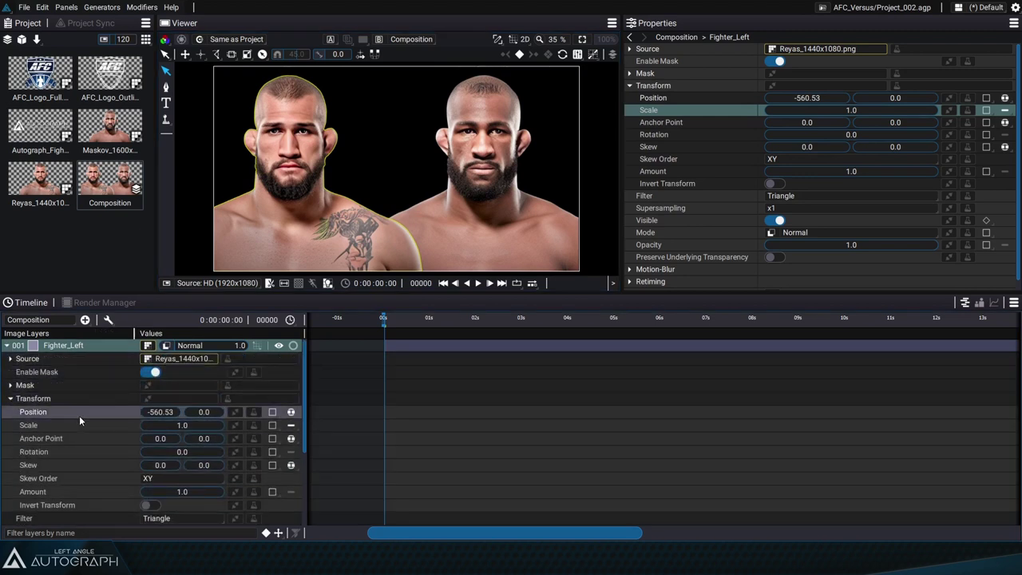
left_click(278, 533)
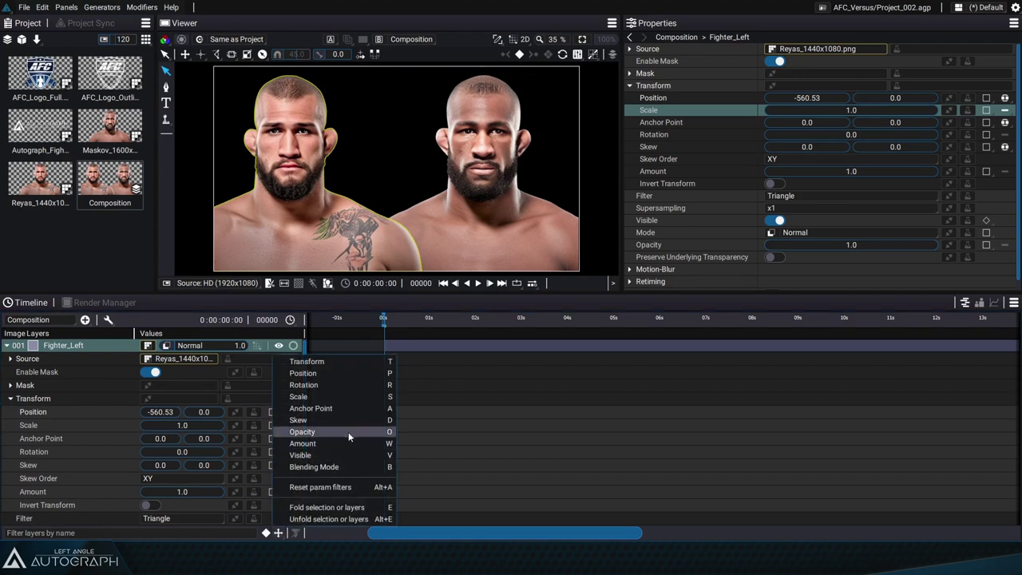
left_click(356, 373)
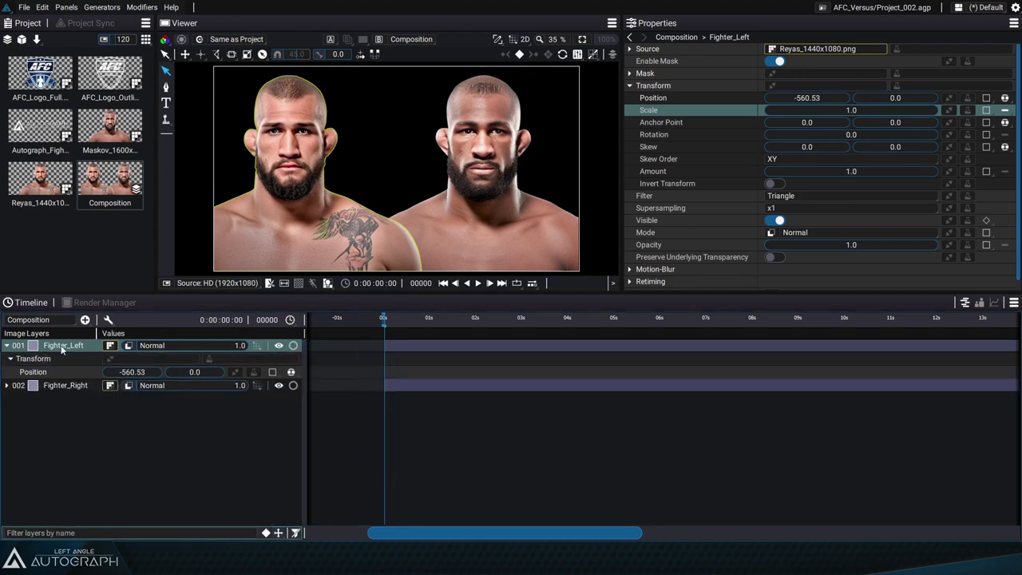
Select both fighter layers, show only their Position parameters in the timeline, and deselect the layers.
left_click(278, 532)
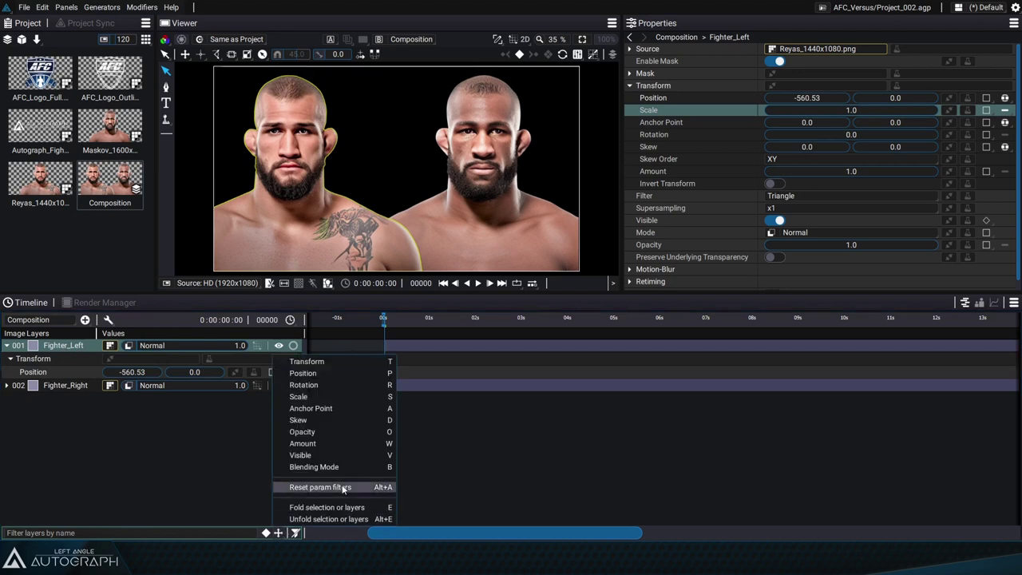
left_click(89, 420)
left_click(73, 387)
left_click(70, 345, "shift")
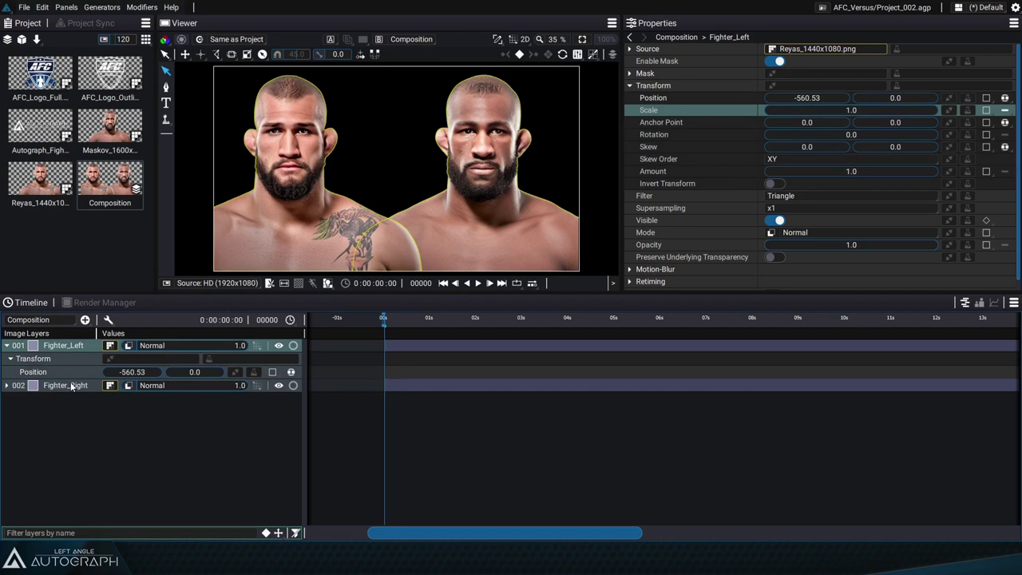
key("p")
left_click(96, 451)
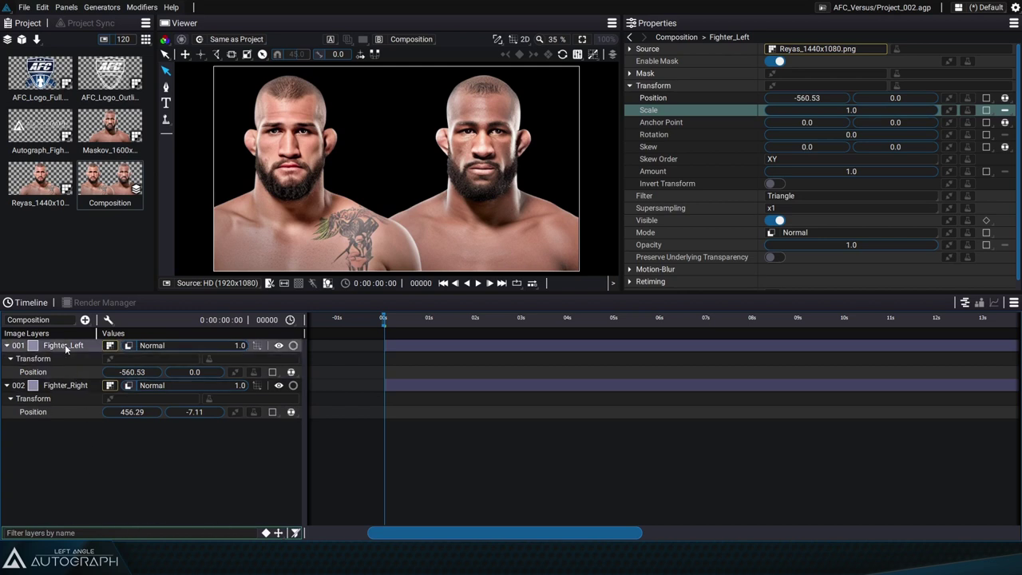
Filter the timeline layers by the name Right and widen the layer name column to fit the full name.
left_click(113, 532)
type("Right")
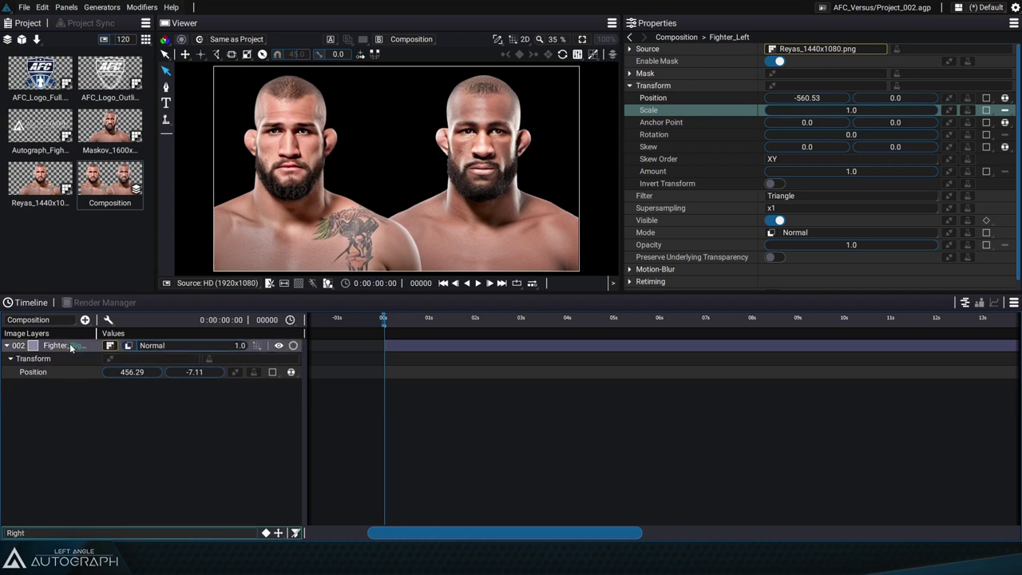
left_click_drag(97, 333, 104, 333)
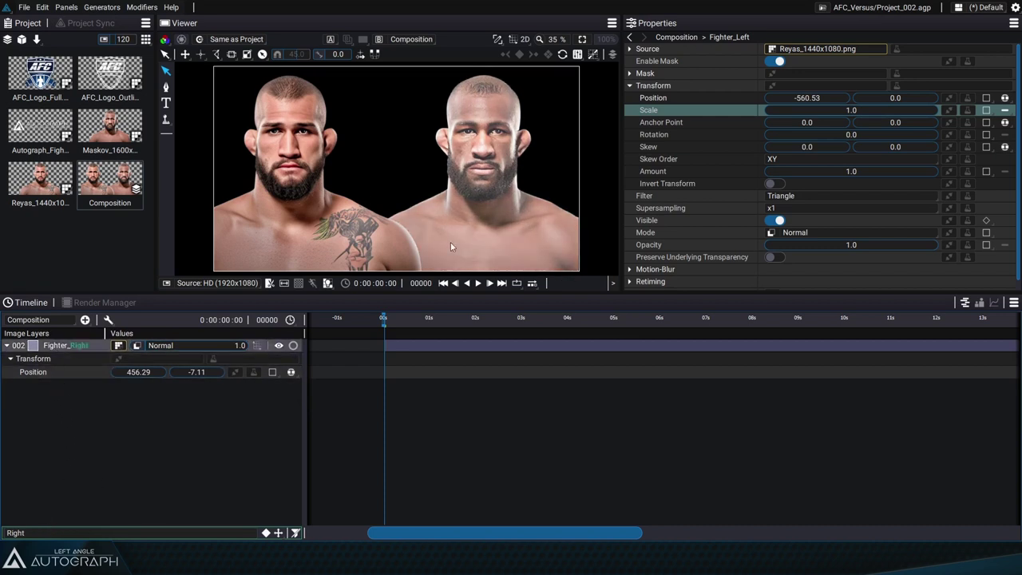
Clear the layer name filter so that both fighter layers are listed again.
left_click(119, 535)
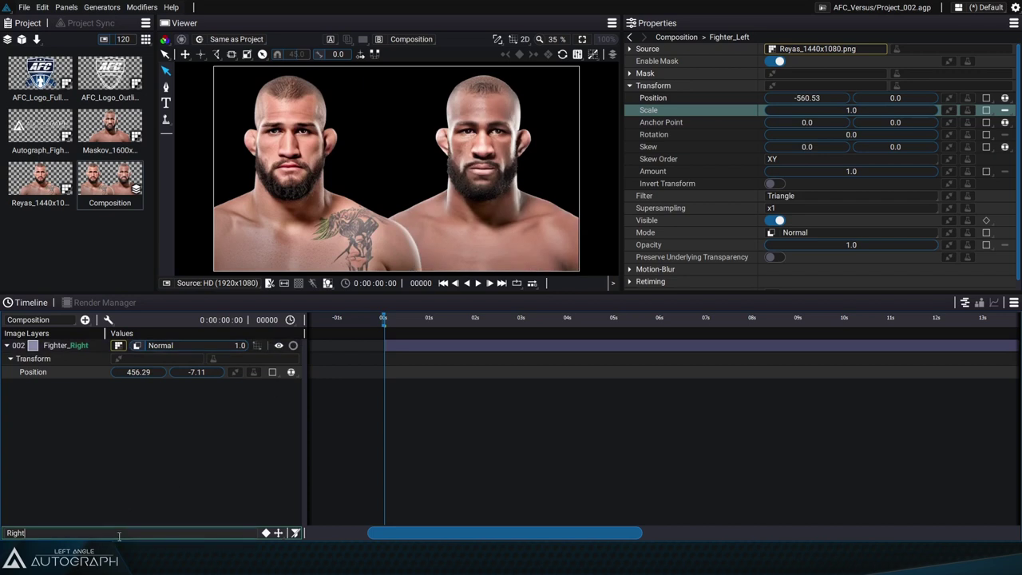
key("BackSpace")
key("BackSpace")
key("BackSpace")
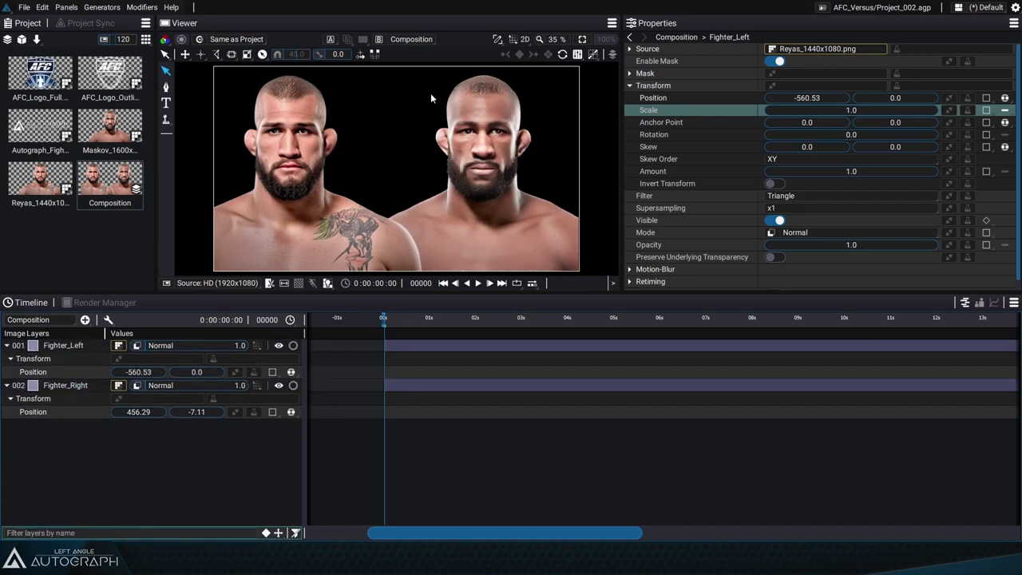
Move the Fighter_Left layer outward in the viewer and set its X position to -700.
left_click(380, 213)
left_click_drag(315, 167, 291, 168)
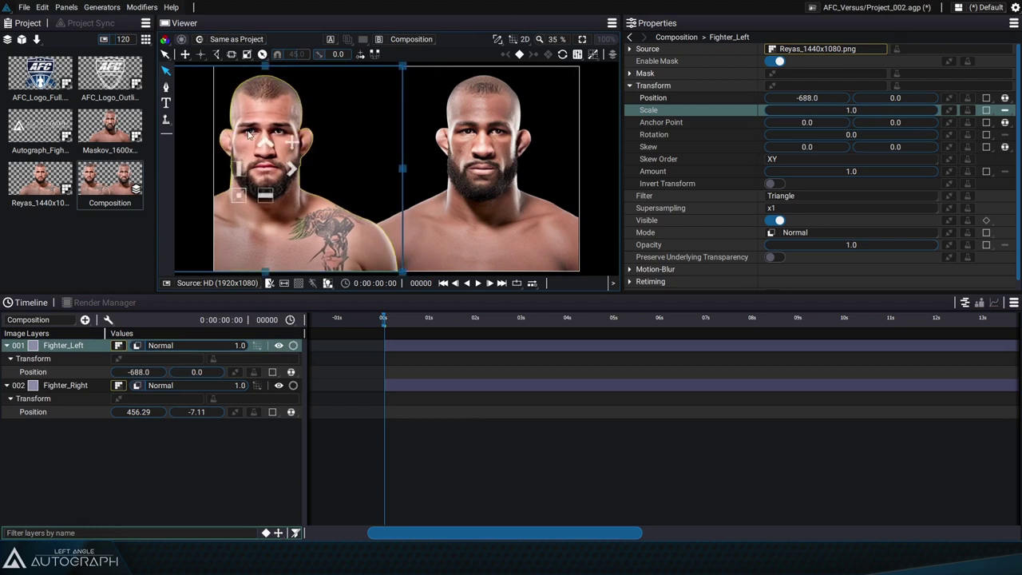
double_click(140, 372)
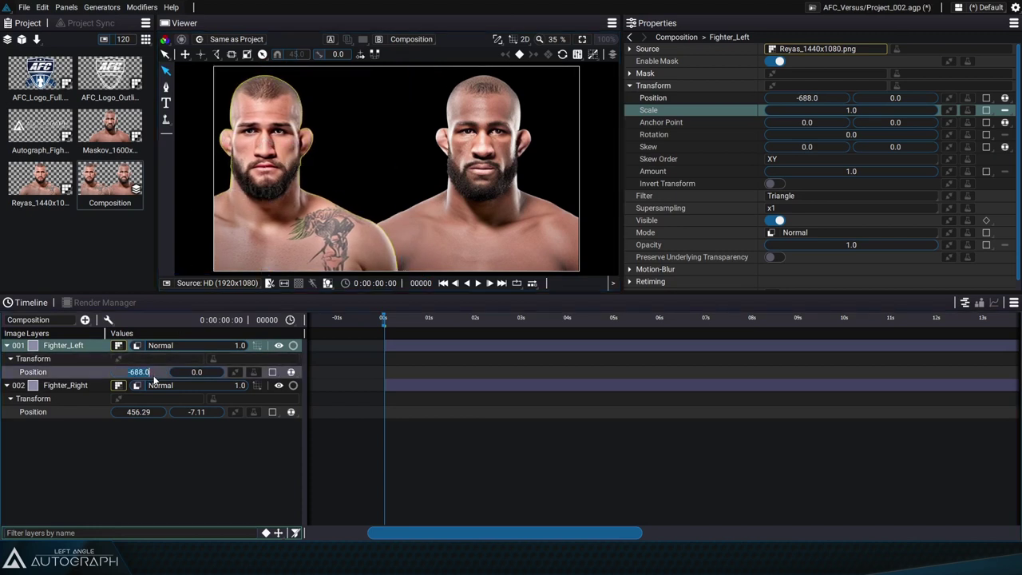
type("-700")
key("Return")
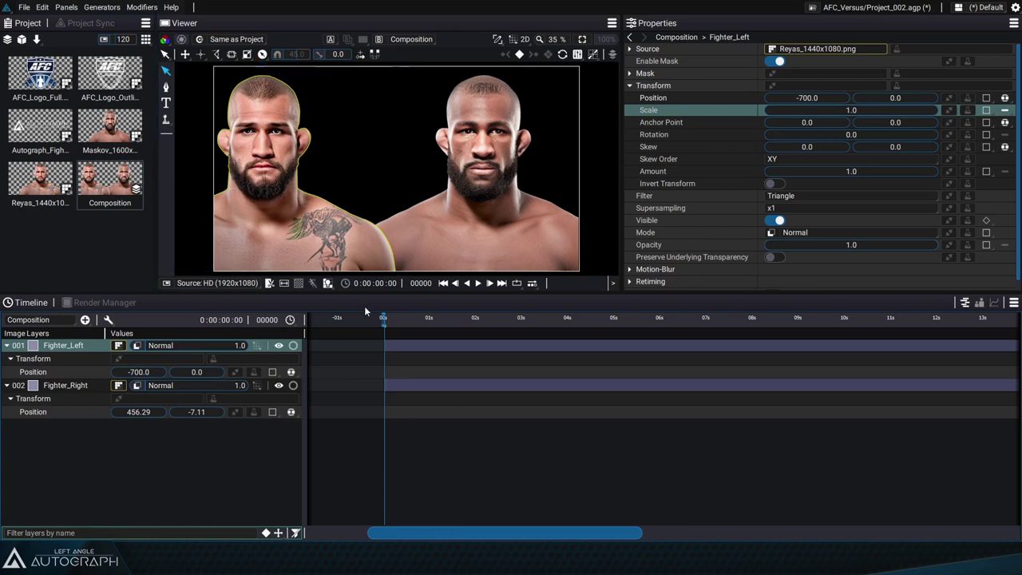
Add a Position keyframe to Fighter_Left at 0:00:01:00 (frame 24).
key("space")
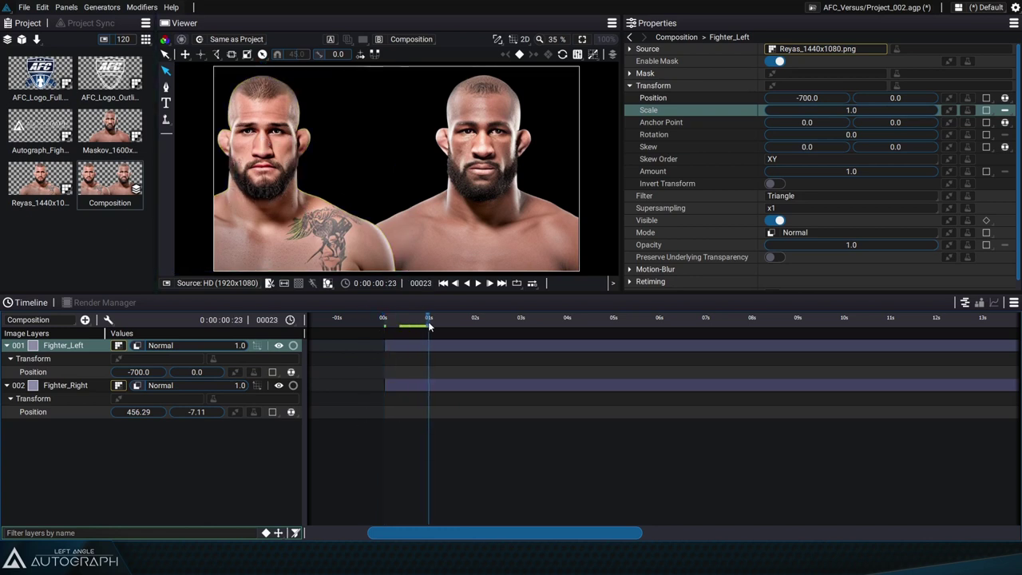
left_click(272, 371)
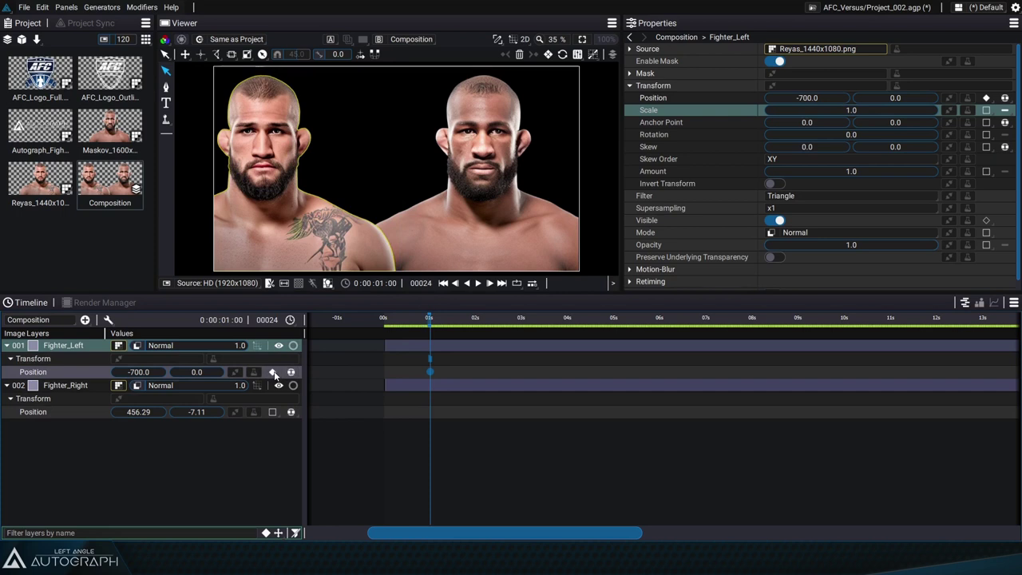
Move the playhead back to frame 16 and jump to Fighter_Left's next Position keyframe, doing this twice.
left_click(415, 320)
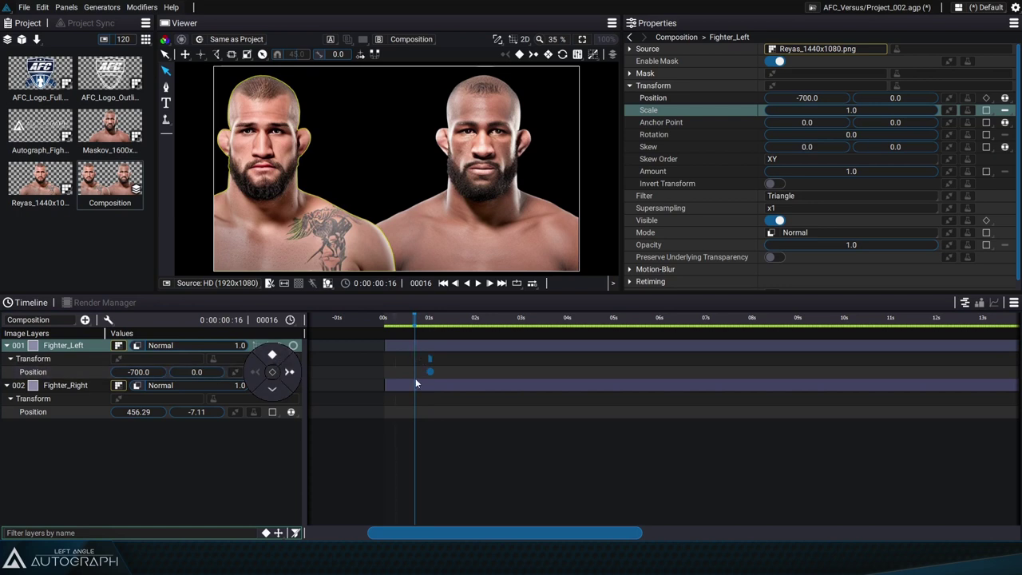
left_click(289, 372)
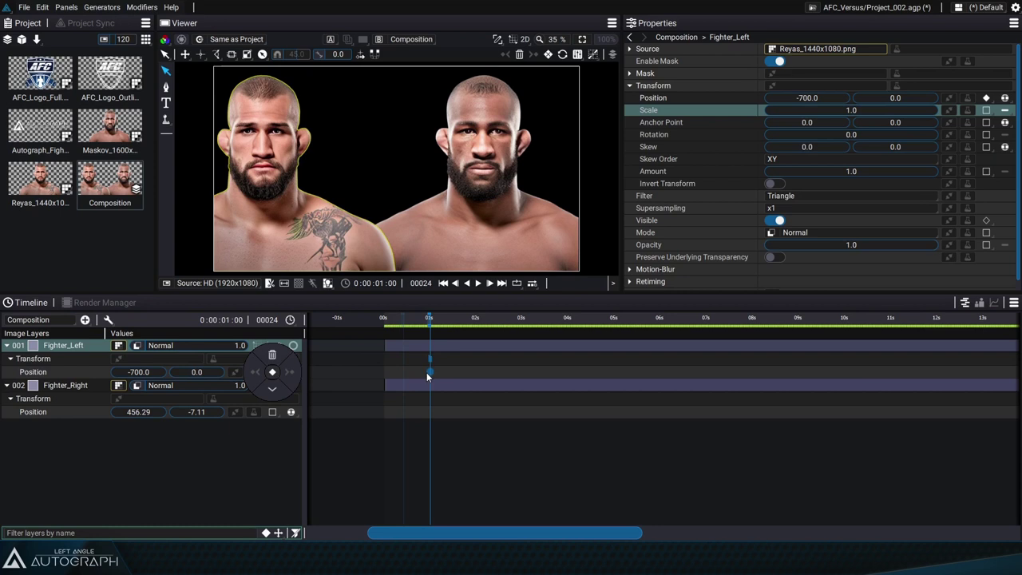
left_click_drag(428, 318, 414, 318)
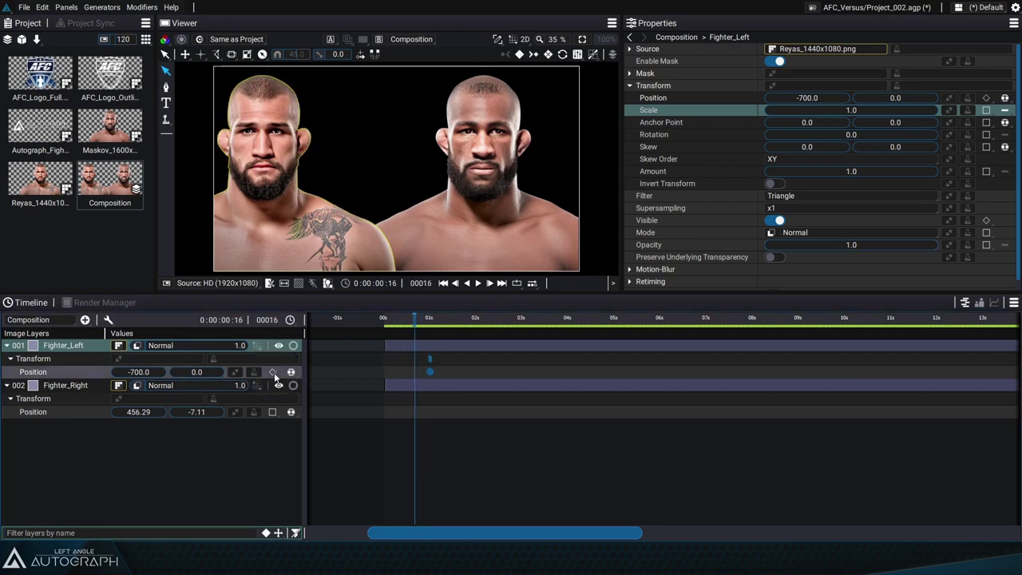
left_click(290, 372)
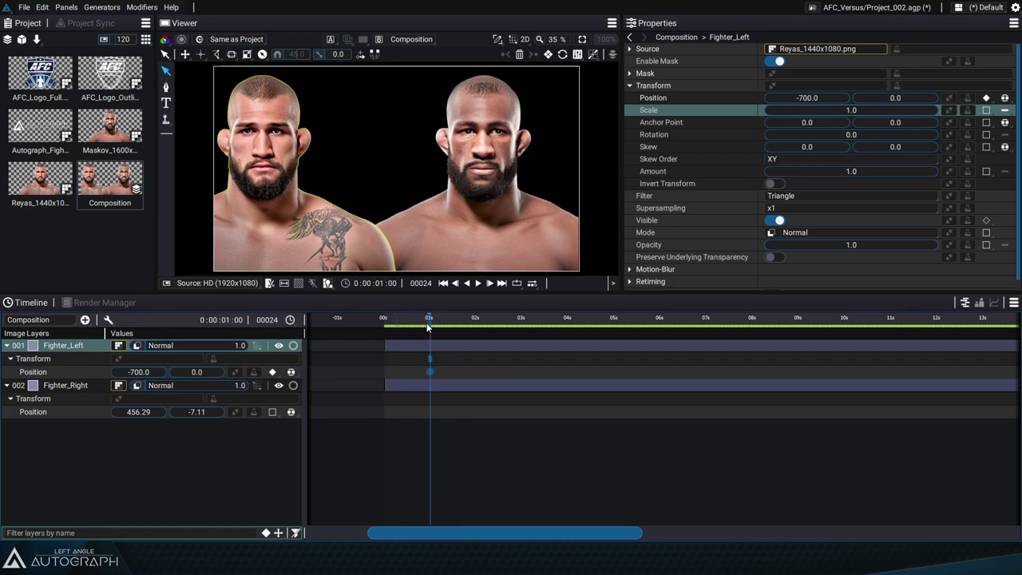
At frame 0, keyframe Fighter_Left outside the frame at X about -1696, and scrub to frame 14 to check the movement.
left_click_drag(428, 321, 372, 362)
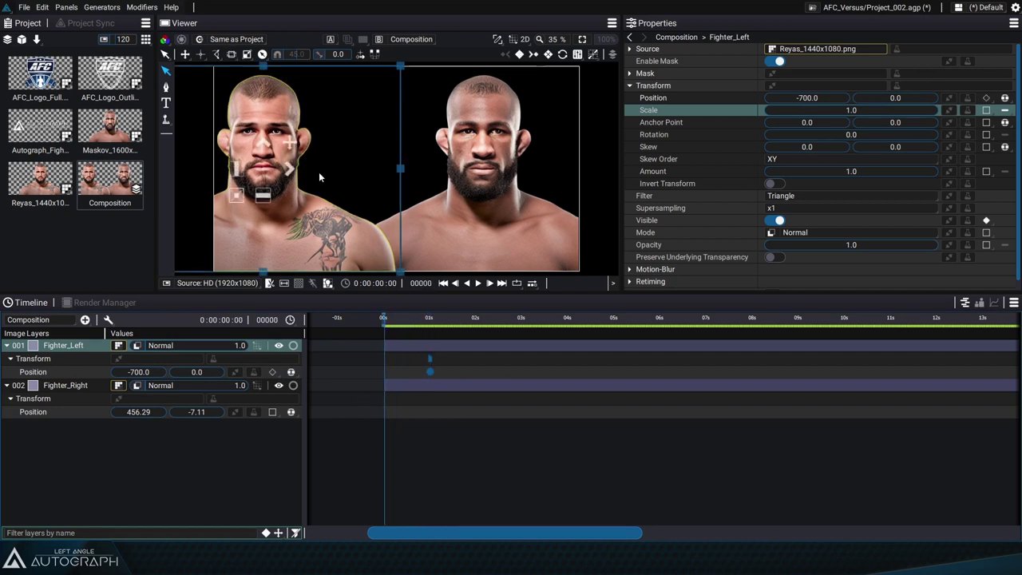
left_click_drag(297, 176, 100, 175)
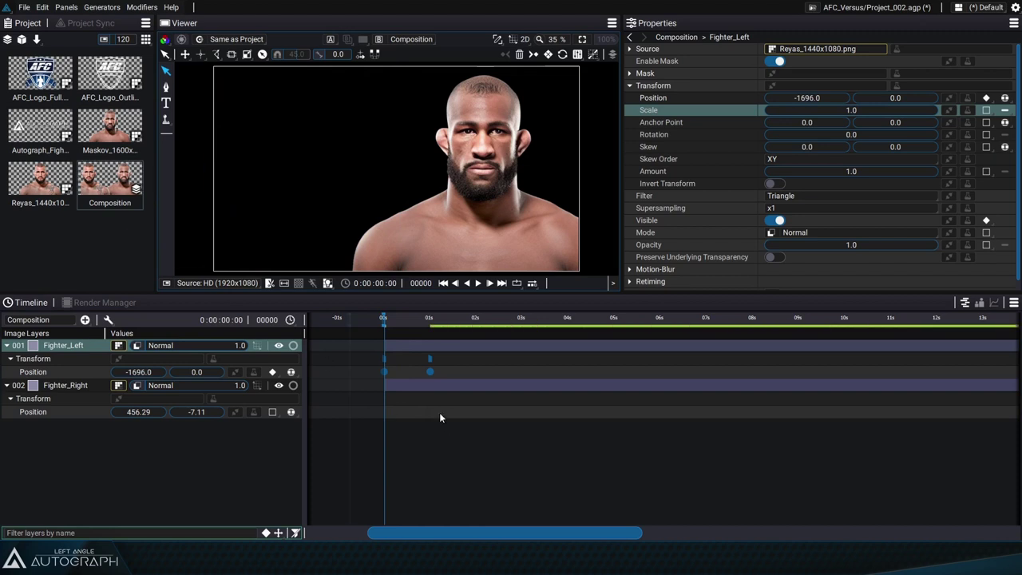
left_click_drag(398, 318, 410, 319)
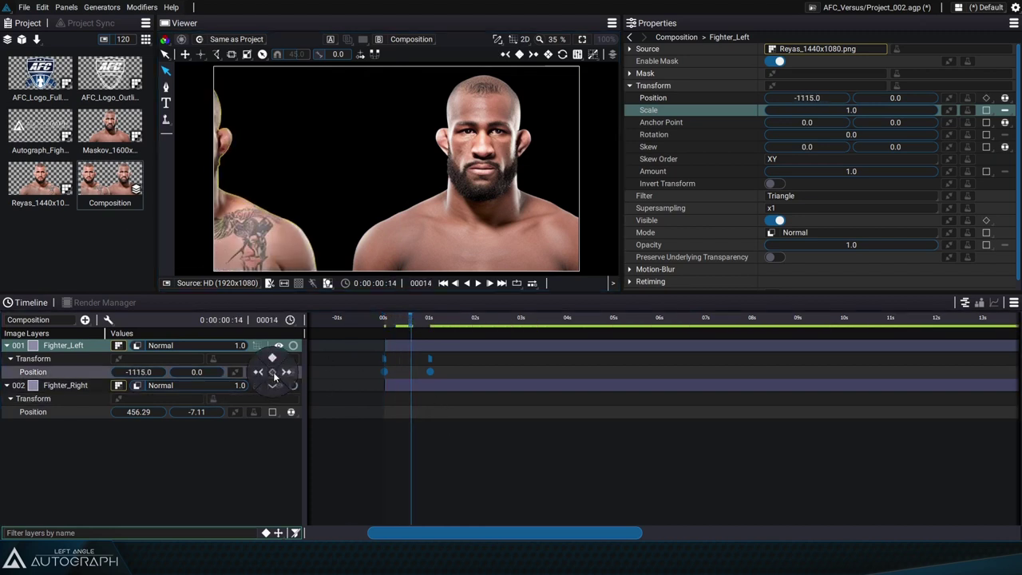
Jump back and forth between Fighter_Left's Position keyframes at frames 0 and 24, moving the playhead to frame 14 in between.
left_click(287, 373)
left_click(258, 373)
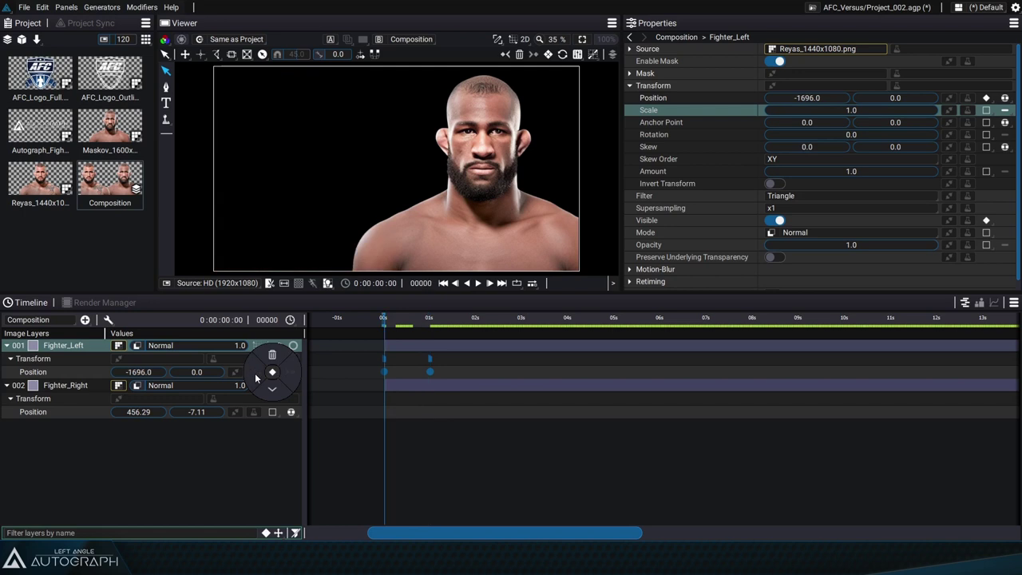
left_click_drag(398, 331, 411, 328)
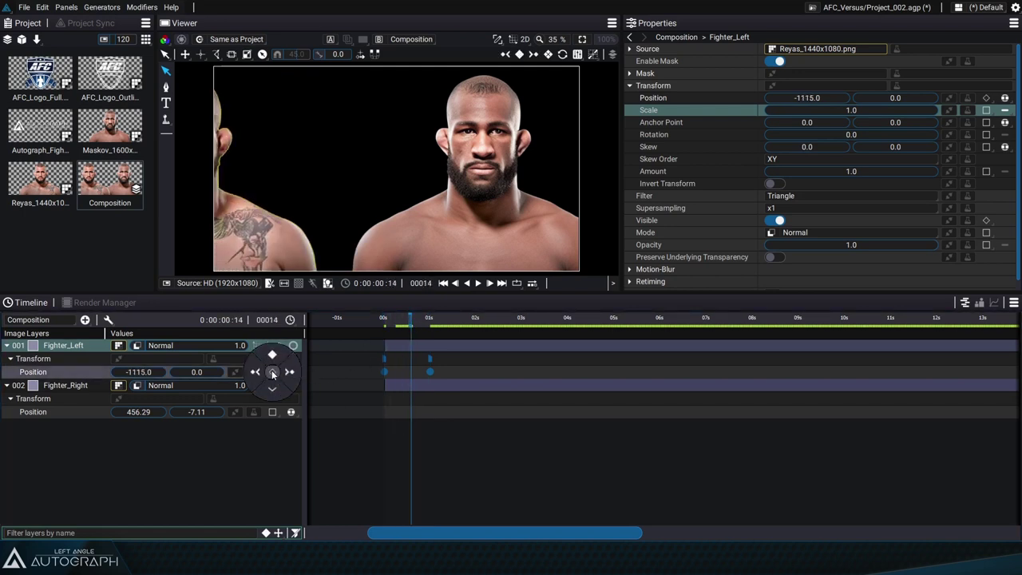
left_click(287, 373)
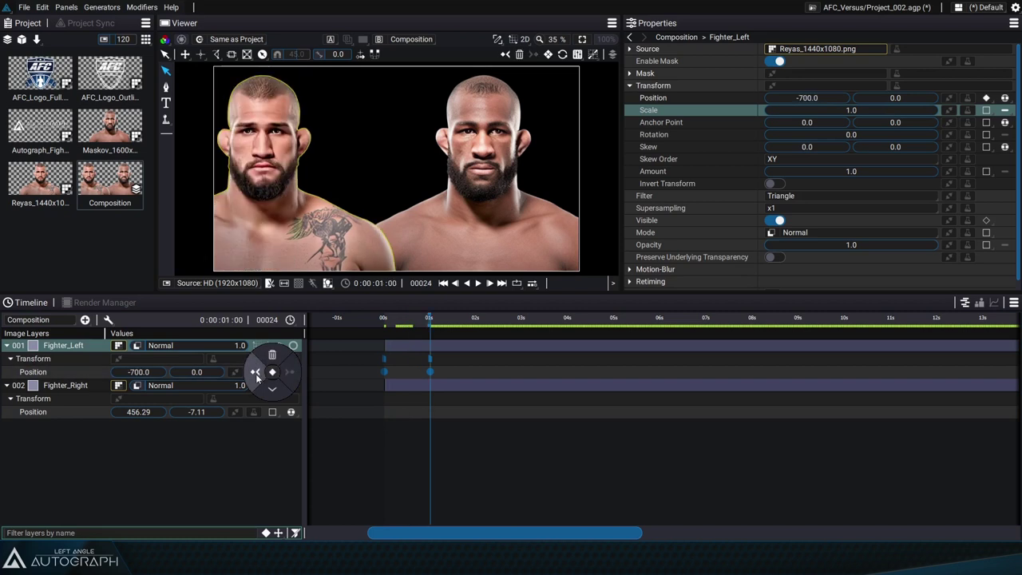
left_click(256, 372)
left_click(289, 372)
left_click(256, 372)
left_click(289, 372)
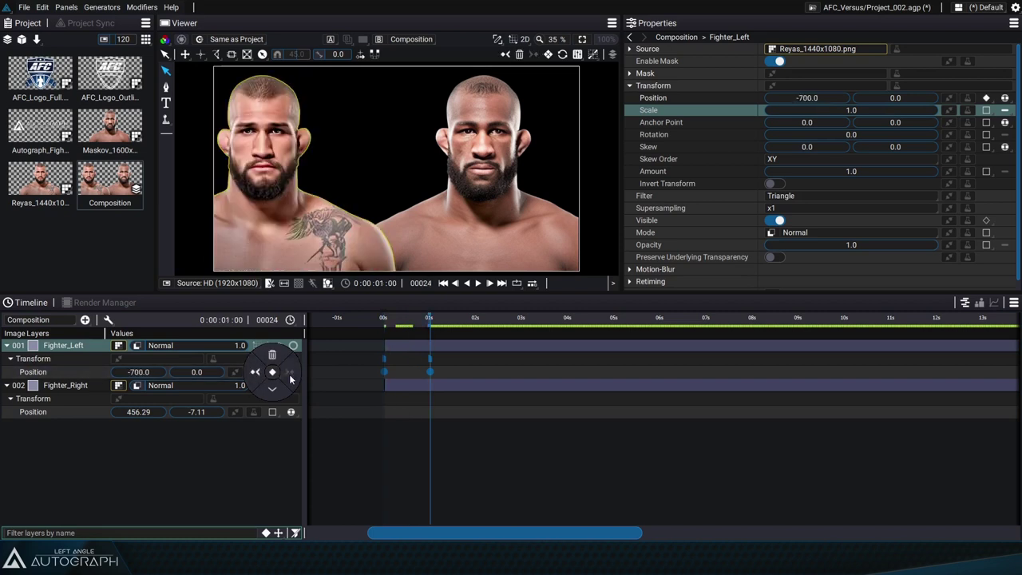
left_click(255, 373)
left_click(289, 372)
Jump from frame 15 to Fighter_Left's next Position keyframe, and from frame 13 to the previous one.
left_click_drag(429, 320, 413, 319)
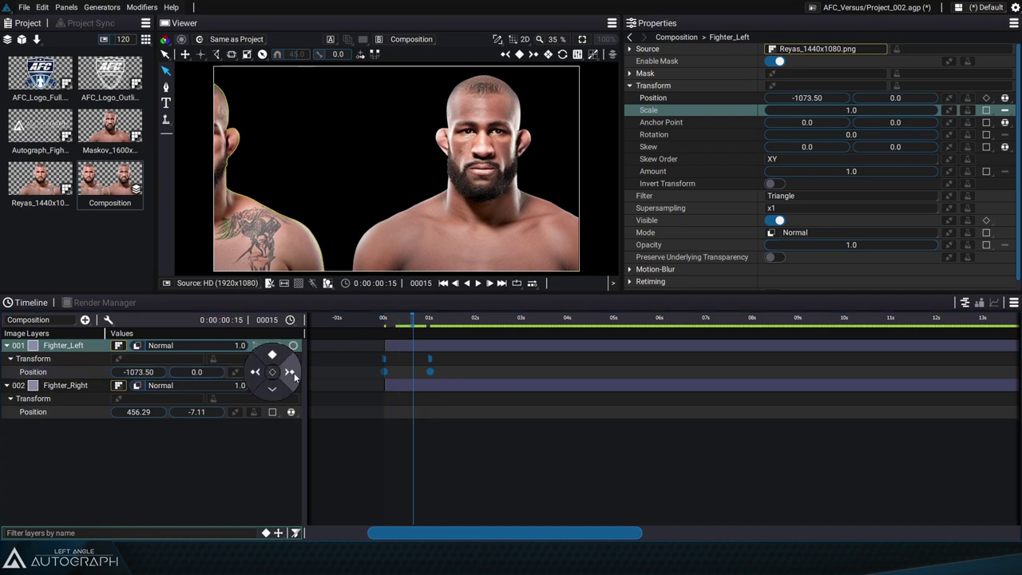
left_click(290, 372)
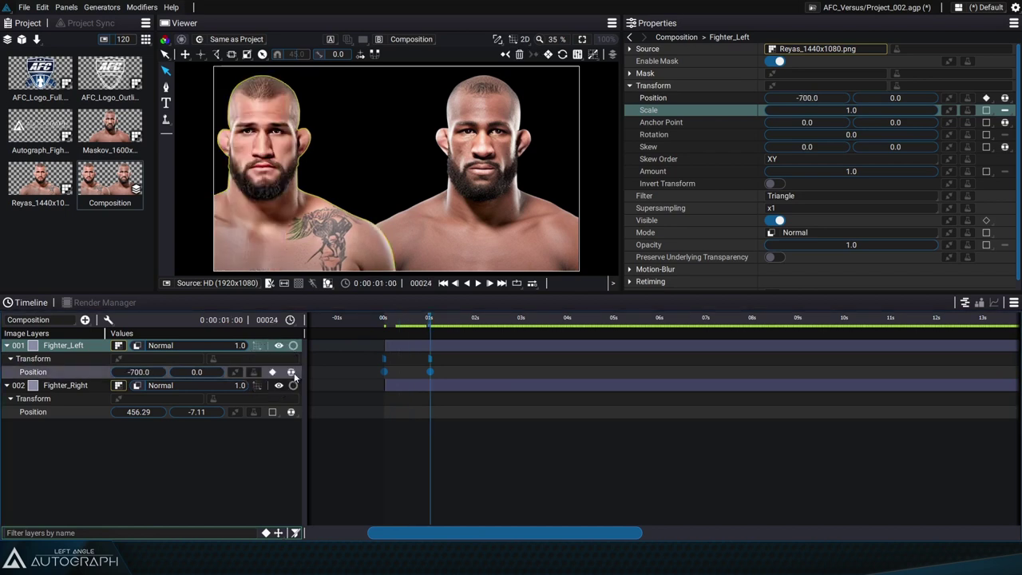
left_click(408, 319)
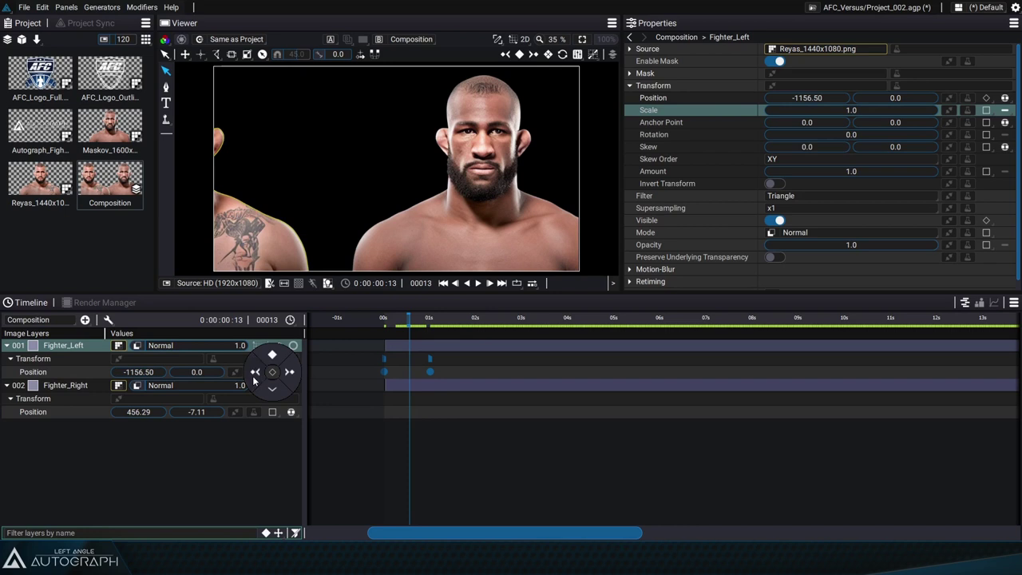
left_click(255, 372)
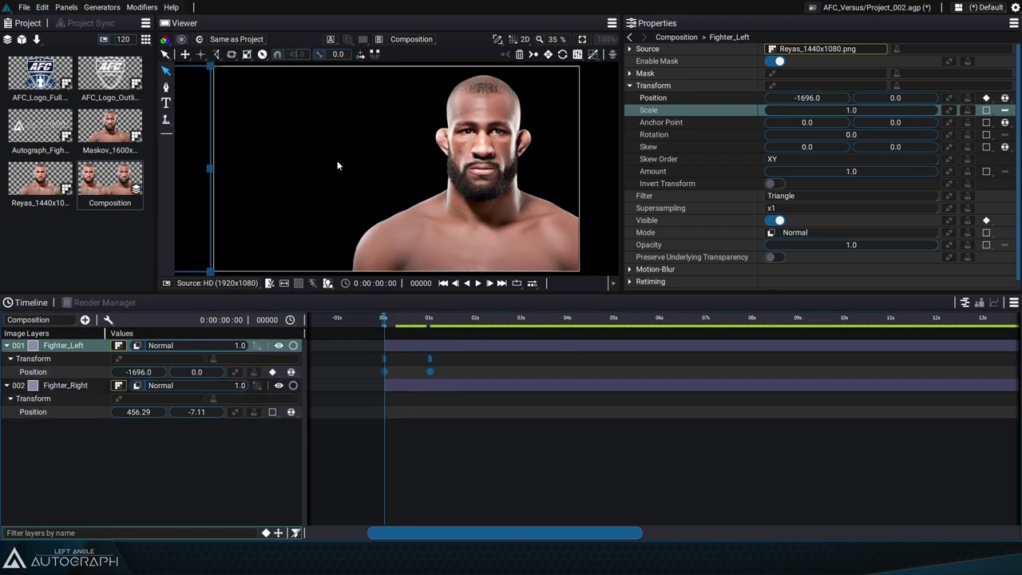
Show the image content outside the composition frame, try moving Fighter_Left to X -2071, Y 318, and undo the move.
scroll(218, 149, "down", 5)
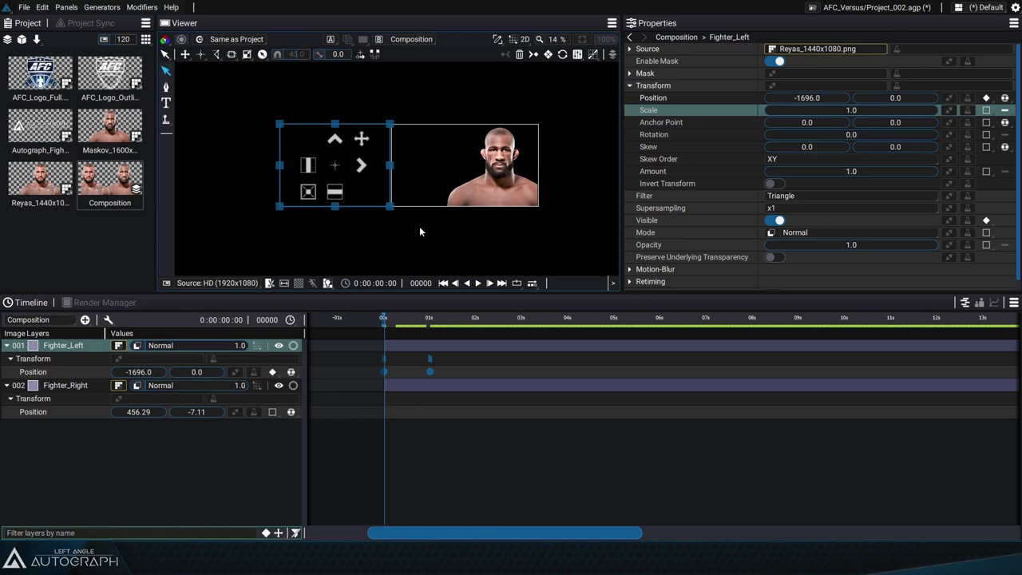
left_click(270, 284)
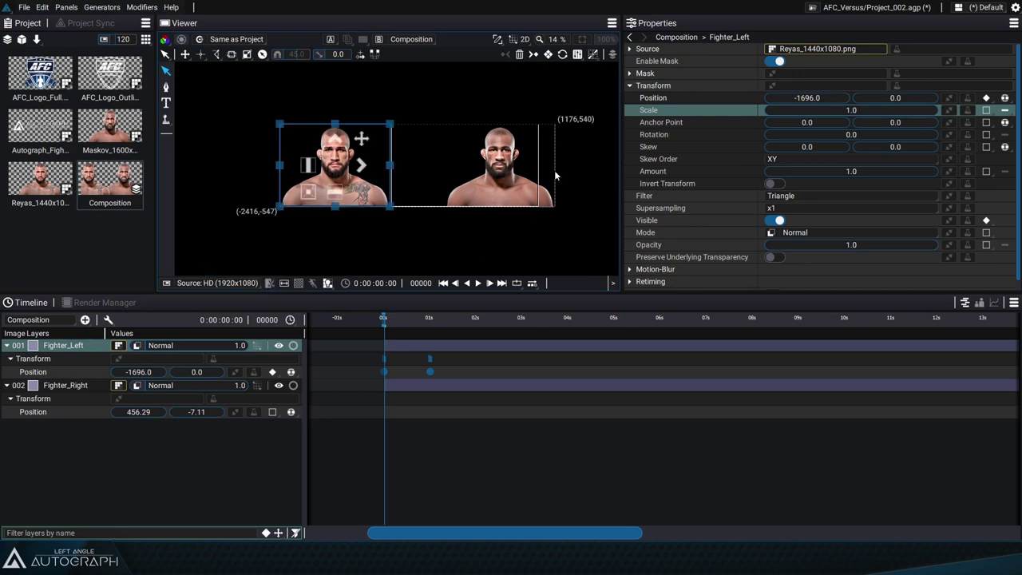
left_click_drag(361, 138, 333, 115)
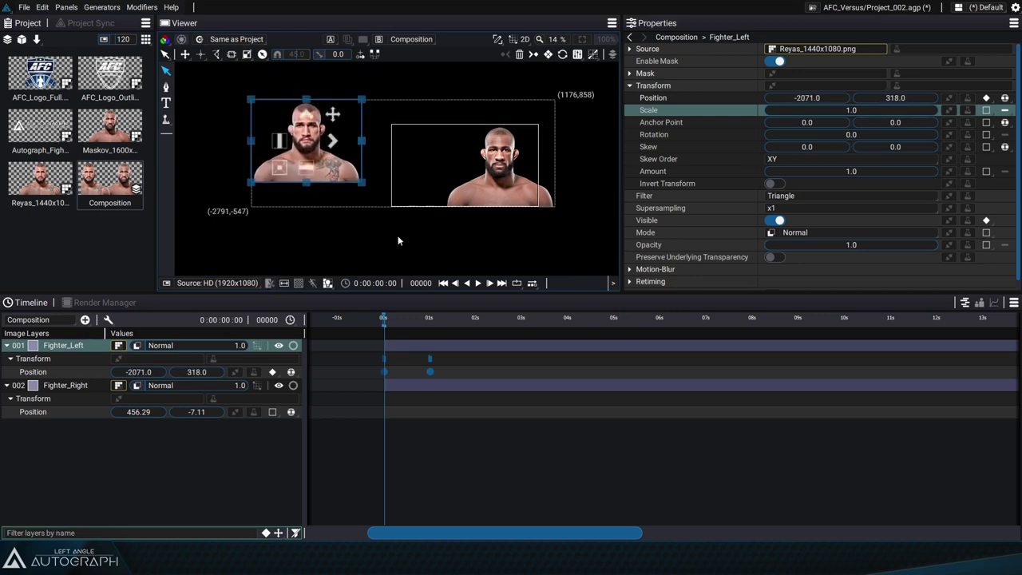
key("ctrl+z")
At frame 21, zoom the viewer in and out on the fighters and set its zoom to 100%.
left_click_drag(388, 320, 425, 330)
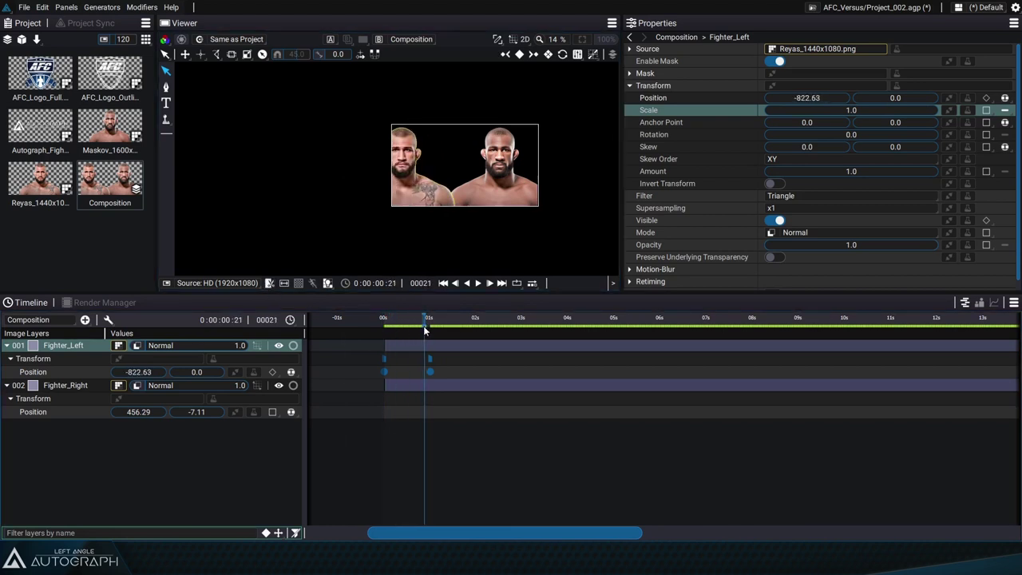
scroll(396, 169, "up", 8)
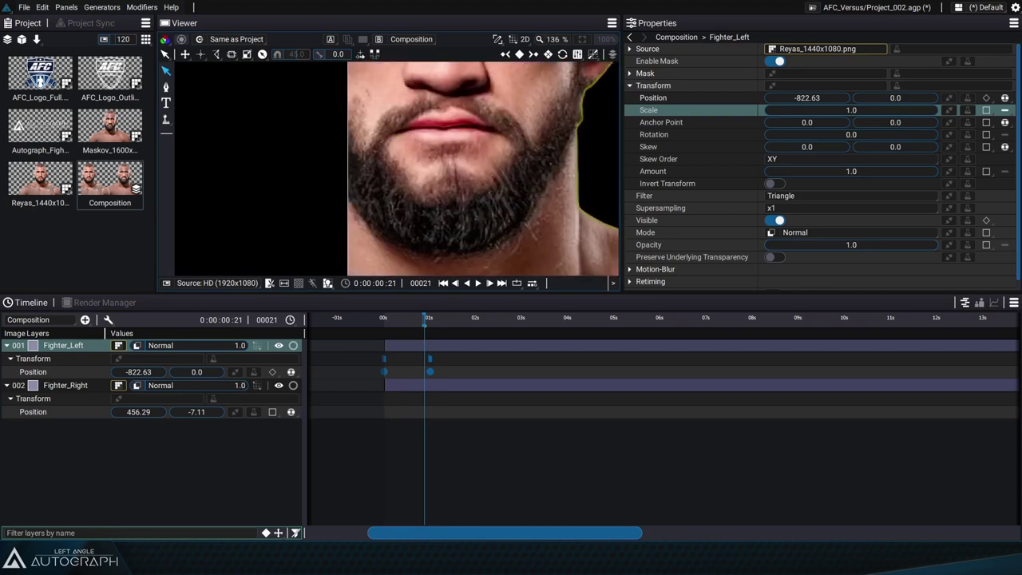
scroll(396, 170, "down", 9)
left_click(539, 39)
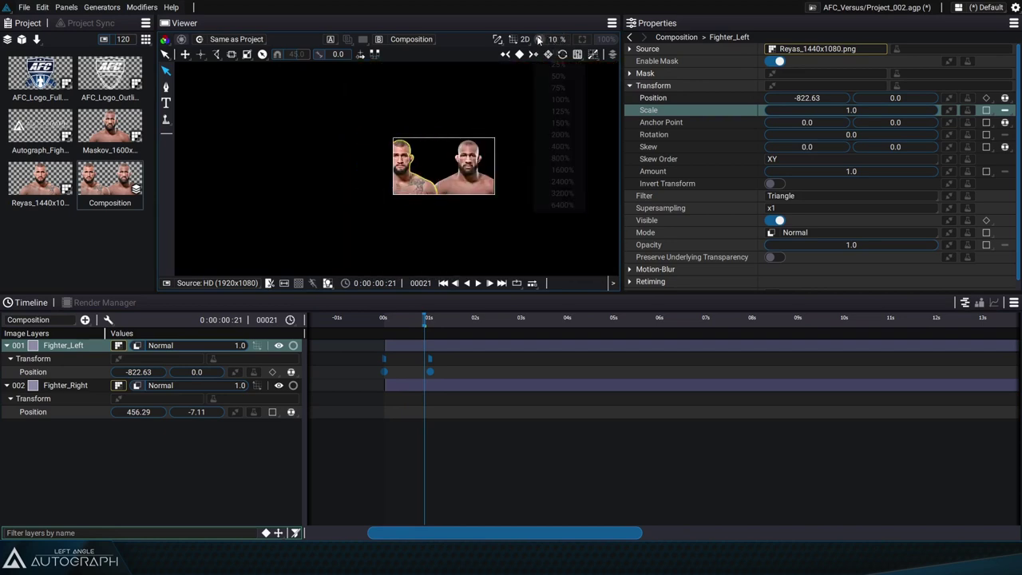
left_click(561, 99)
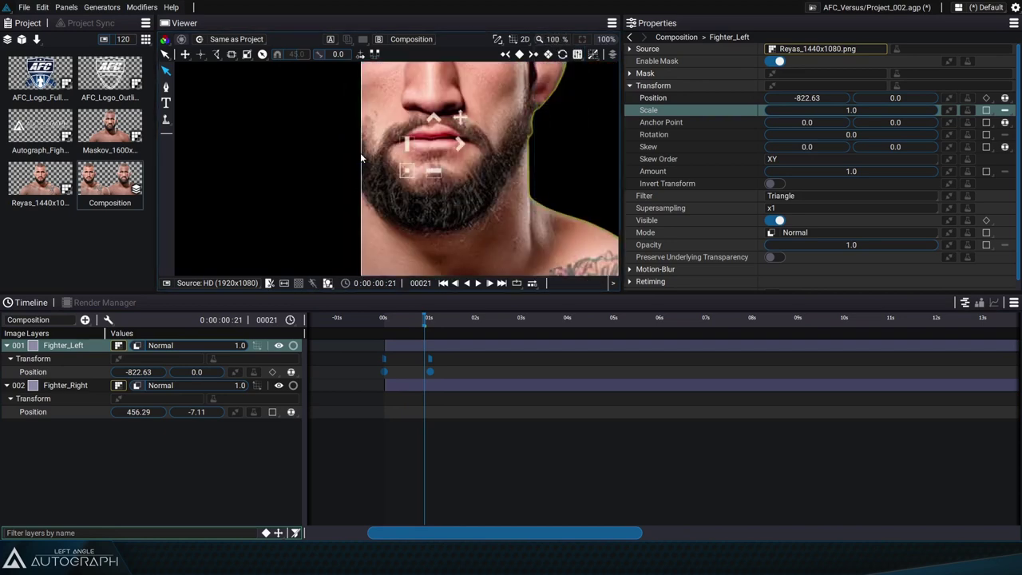
Zoom out and pan across both fighters in the viewer, and fit the whole composition to the view.
scroll(499, 151, "down", 4)
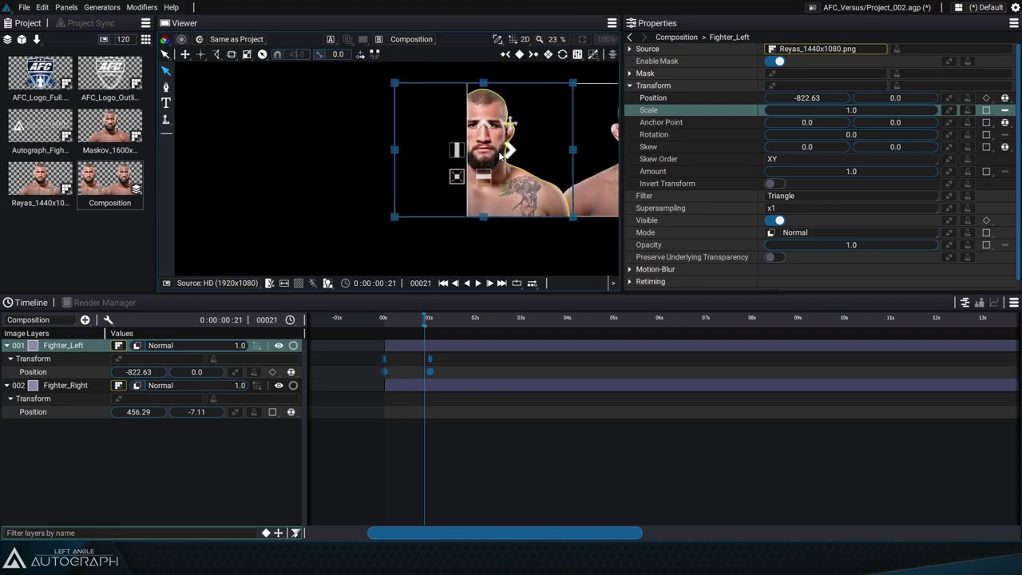
scroll(499, 158, "down", 2)
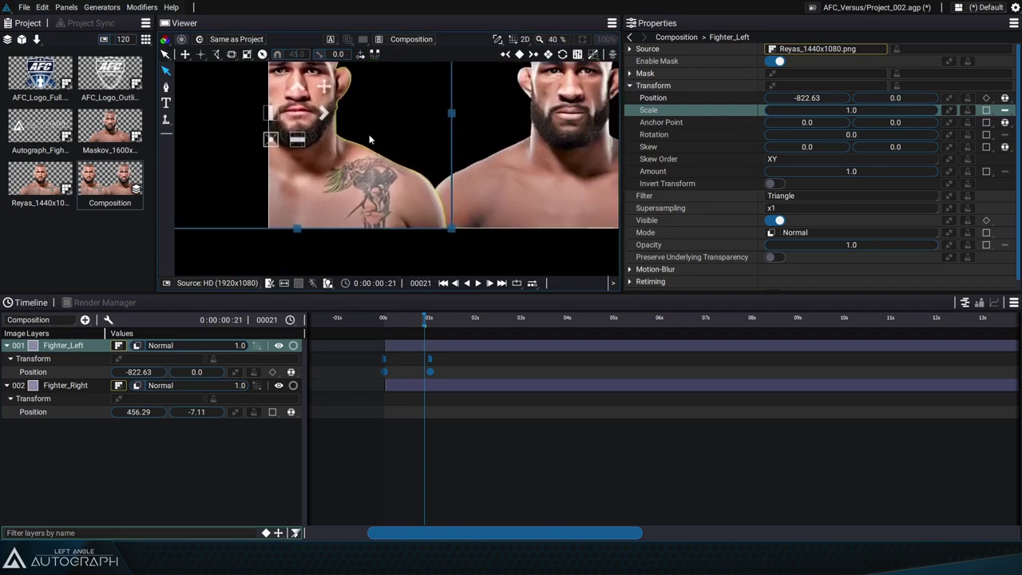
left_click_drag(499, 157, 364, 226)
left_click_drag(359, 128, 337, 161)
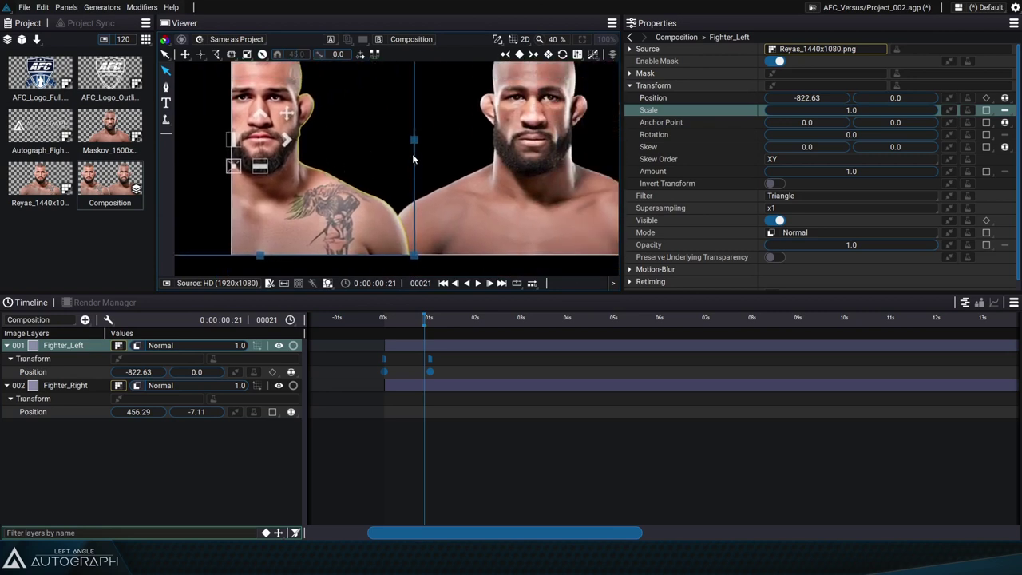
left_click_drag(413, 155, 458, 178)
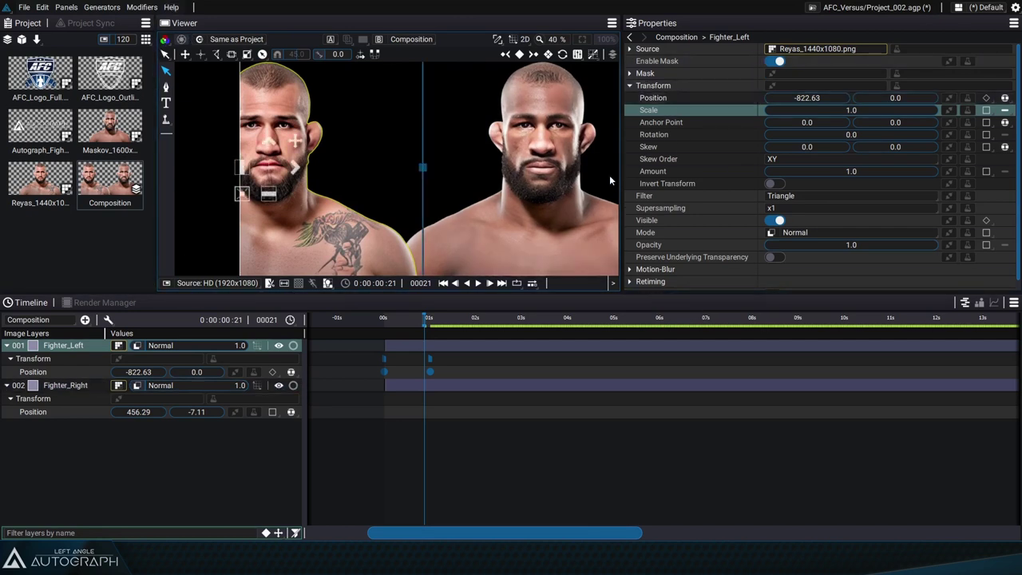
left_click(581, 40)
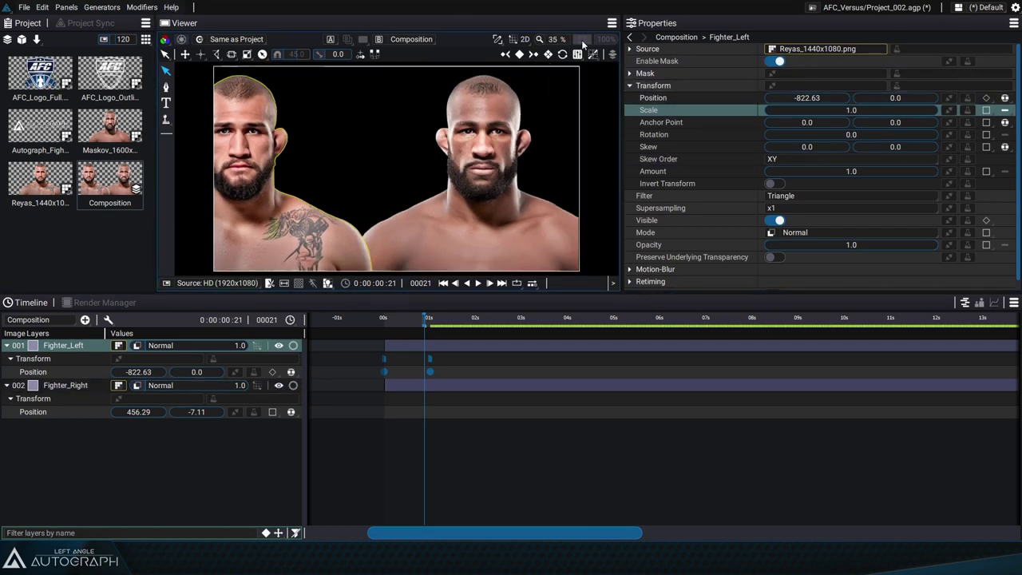
Enlarge the Viewer panel by making it taller and wider.
left_click_drag(521, 295, 537, 340)
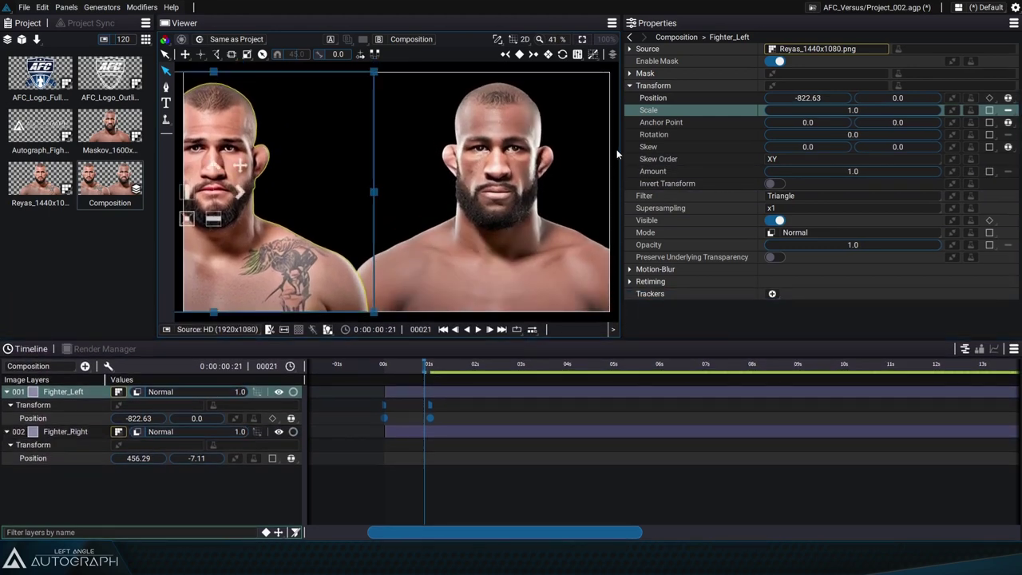
left_click_drag(620, 155, 670, 156)
mouse_move(594, 339)
left_mouse_down()
mouse_move(594, 366)
mouse_move(594, 349)
left_mouse_up()
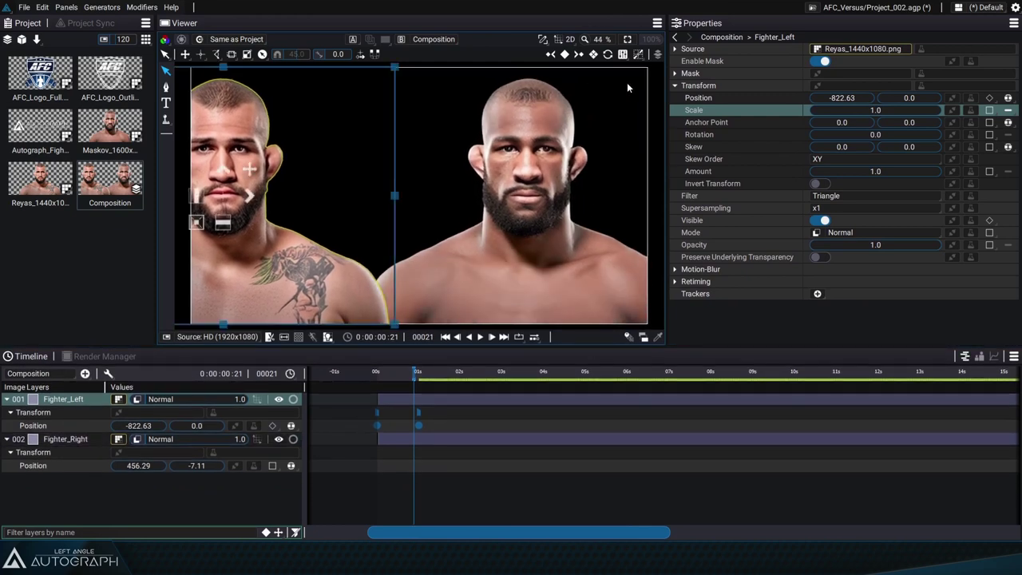
Show the composition at 100% zoom and fit it back into the enlarged viewer.
left_click(652, 40)
left_click(584, 40)
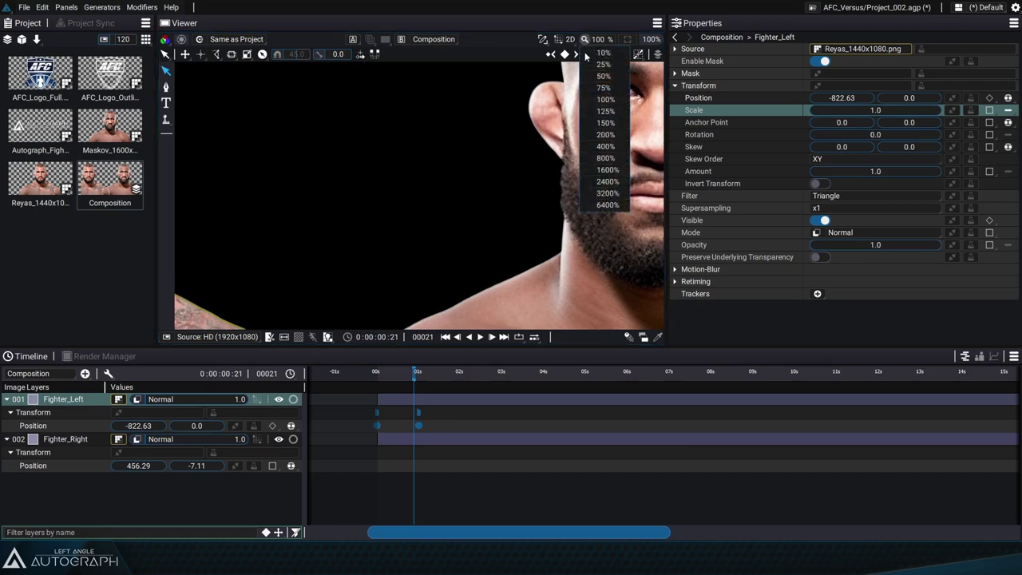
left_click(611, 100)
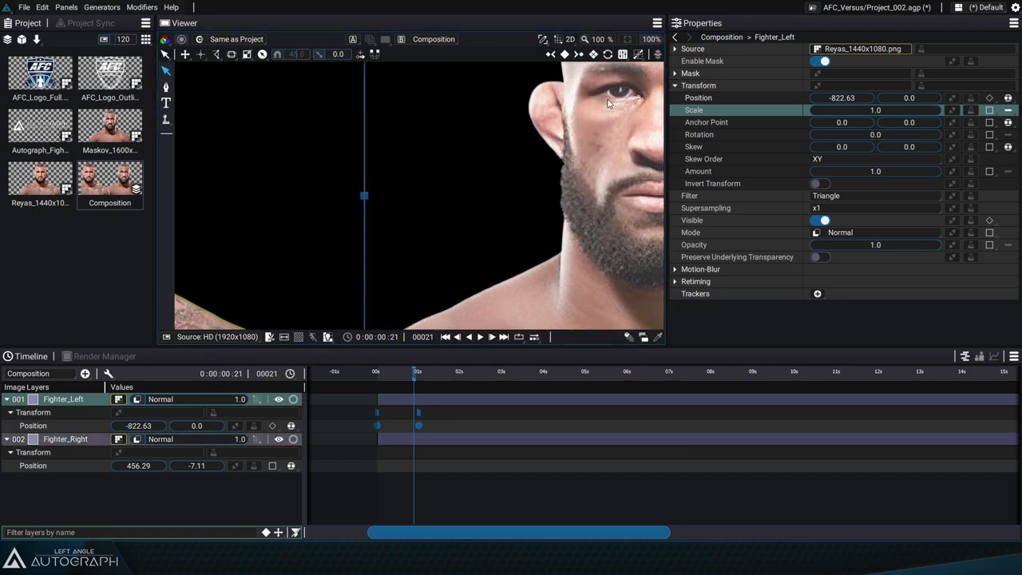
left_click(628, 40)
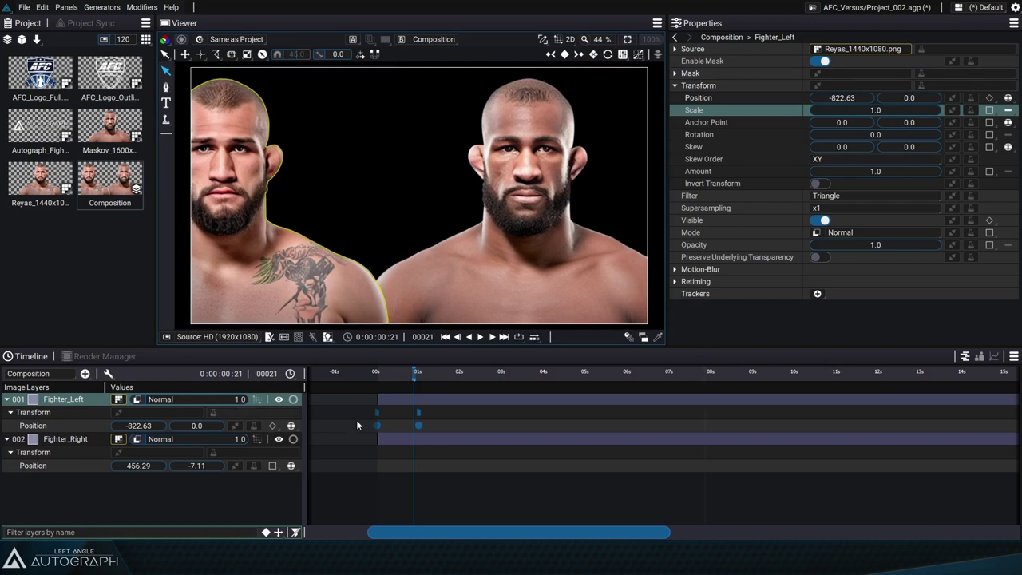
Play the Fighter_Left animation from frame 0 and stop playback at frame 30.
left_click_drag(414, 377, 377, 378)
key("space")
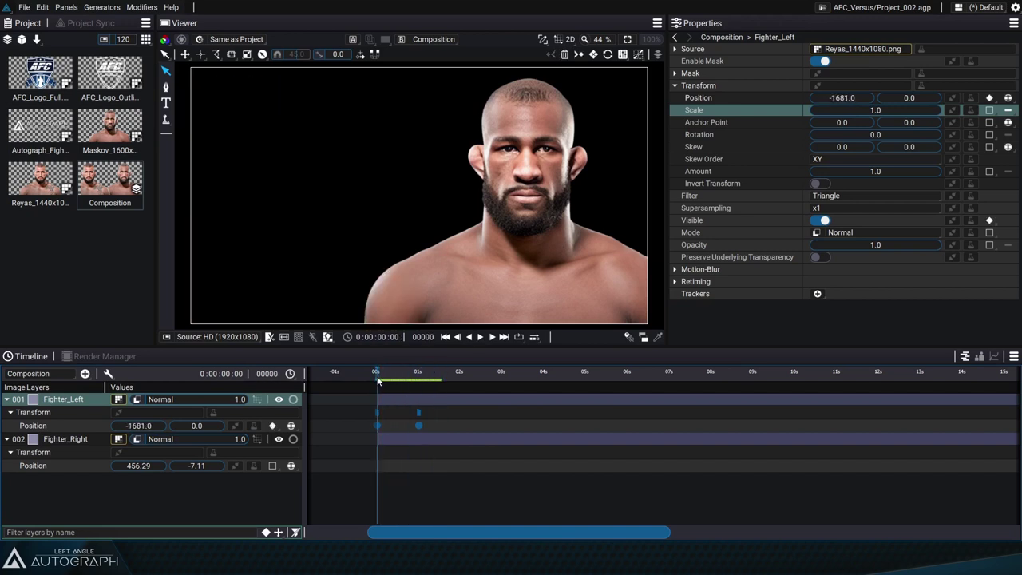
key("space")
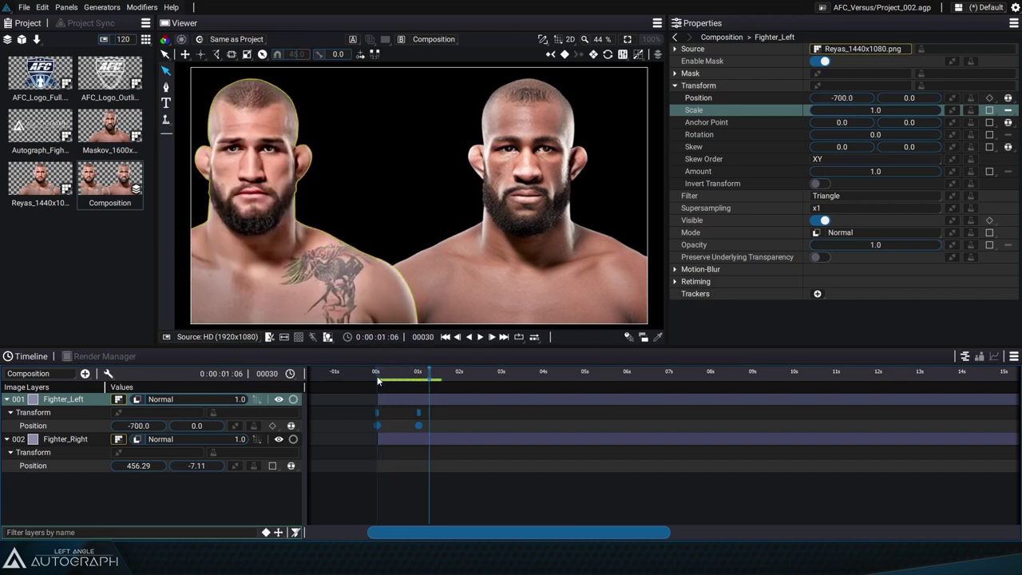
left_click(507, 239)
left_click(310, 253)
left_click(527, 270)
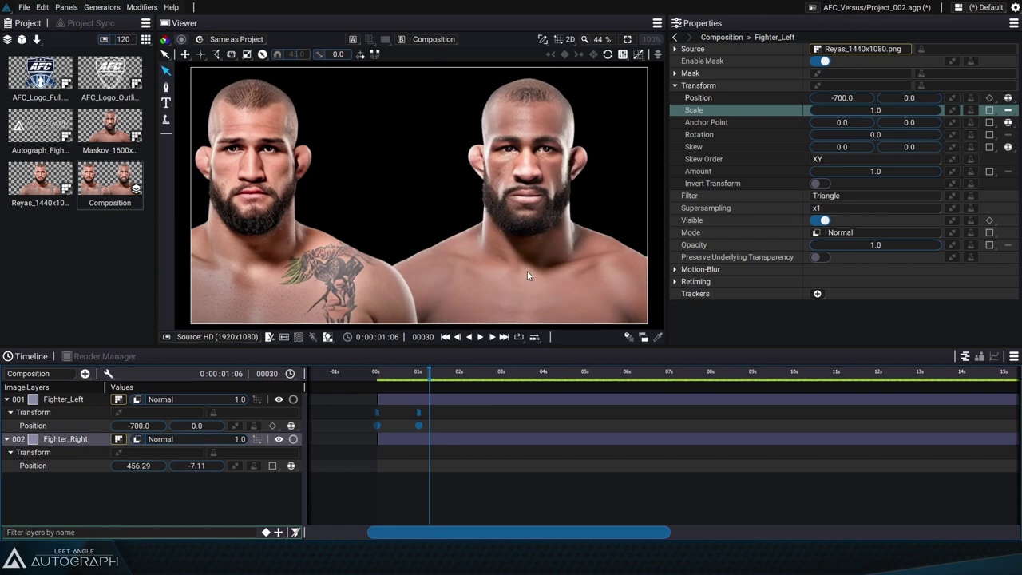
Copy both of Fighter_Left's Position keyframes and paste them onto Fighter_Right's Position at frame 0.
left_click_drag(443, 407, 367, 432)
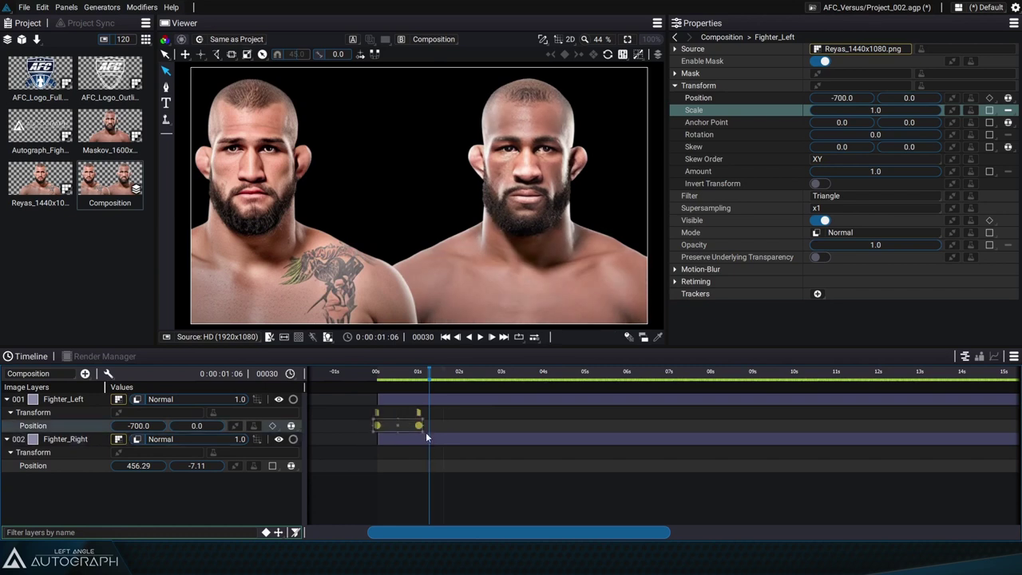
left_click_drag(409, 372, 381, 380)
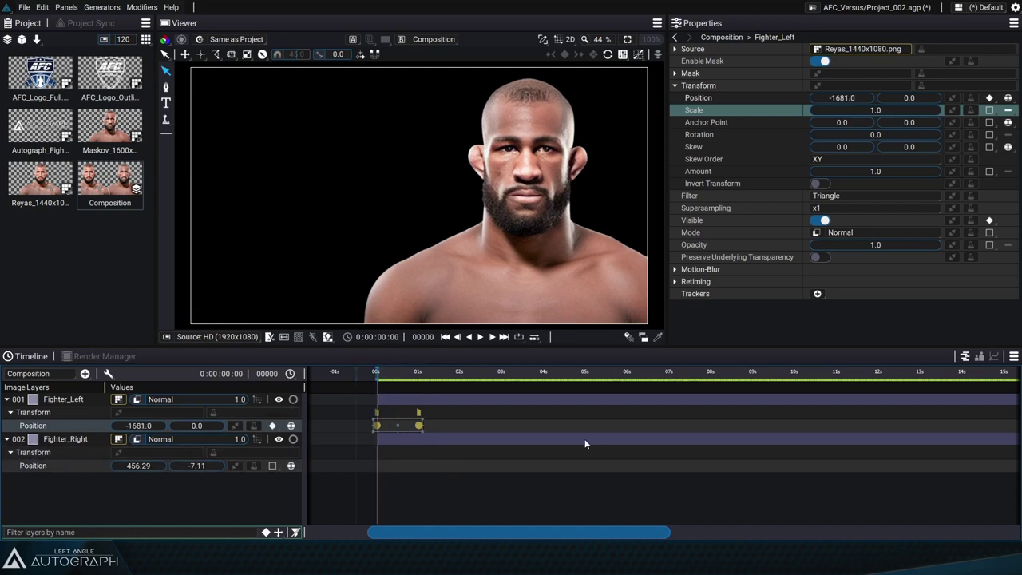
left_click(71, 466)
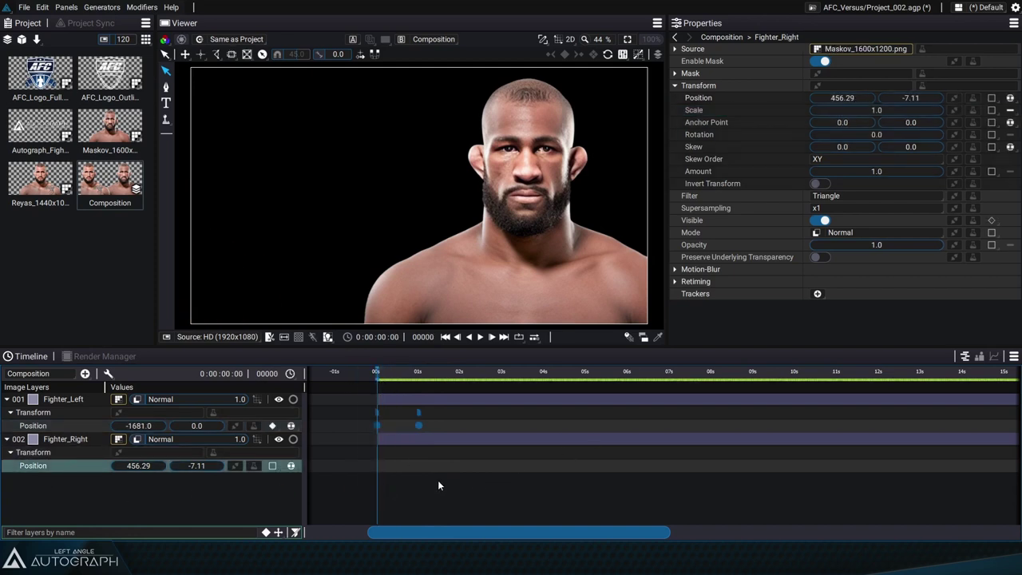
key("ctrl+v")
At frames 21 and 24, toggle Fighter_Left's visibility off and on repeatedly to compare its position with Fighter_Right's.
left_click_drag(383, 379, 415, 378)
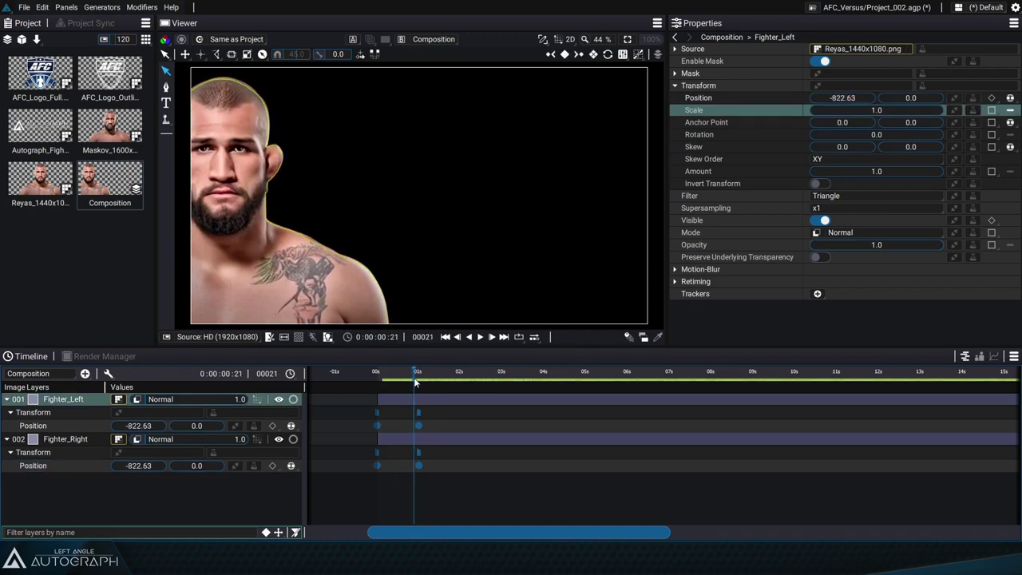
left_click(278, 399)
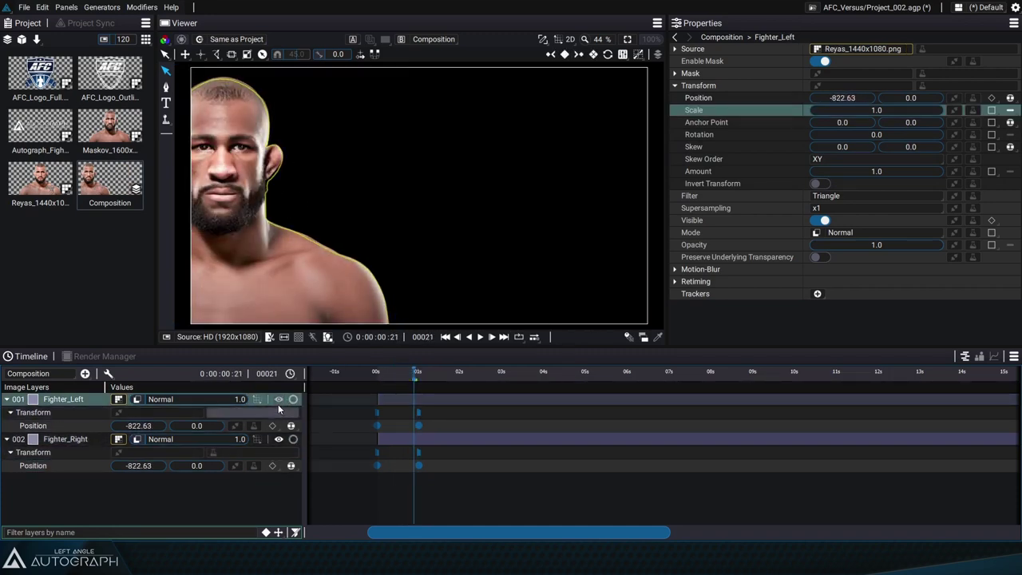
left_click(278, 400)
left_click(277, 400)
left_click_drag(395, 377, 420, 382)
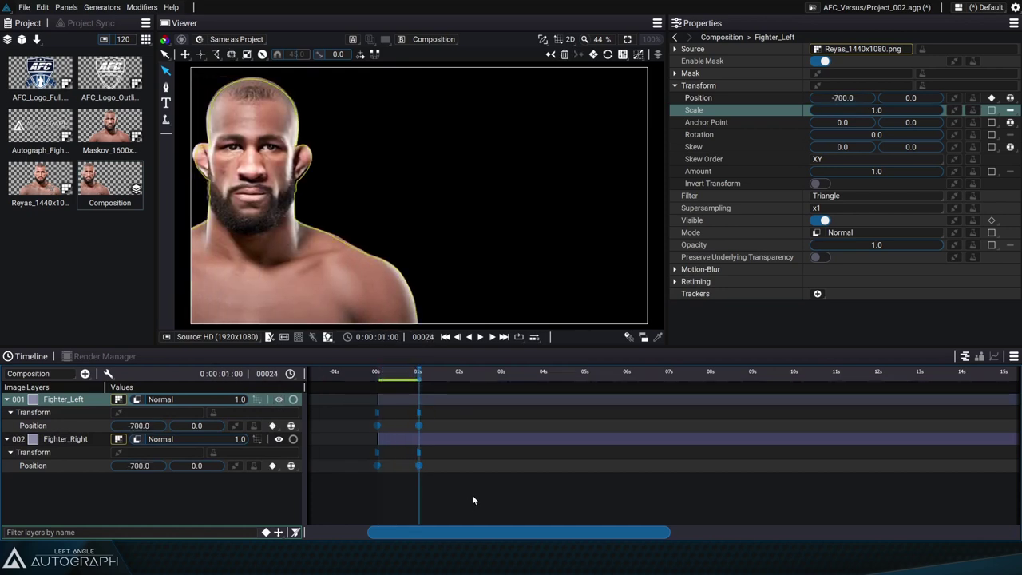
key("d")
key("d")
key("d")
key("d")
key("d")
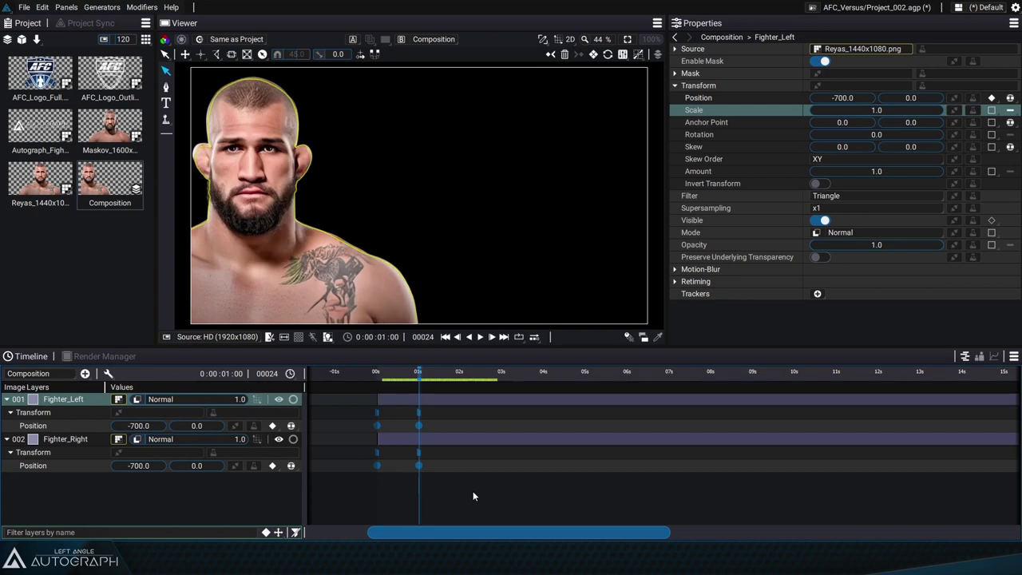
Undo the paste of the Position keyframes onto Fighter_Right.
key("ctrl+z")
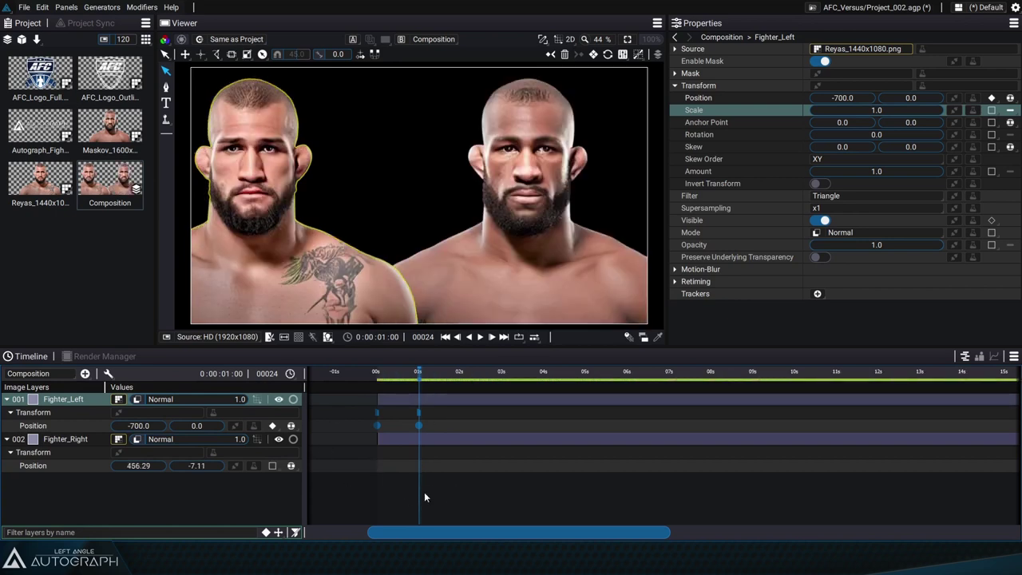
left_click(42, 7)
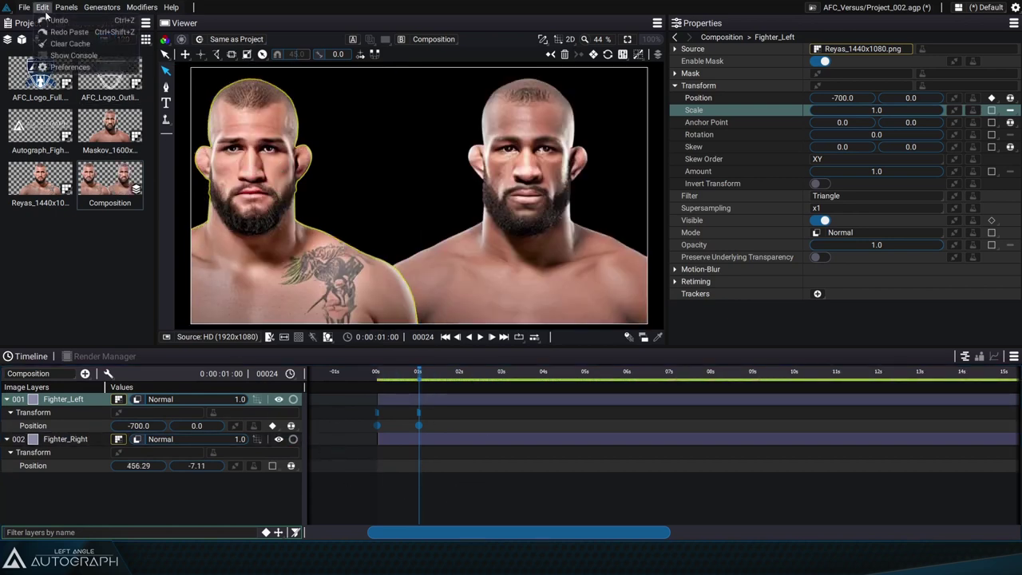
left_click(508, 500)
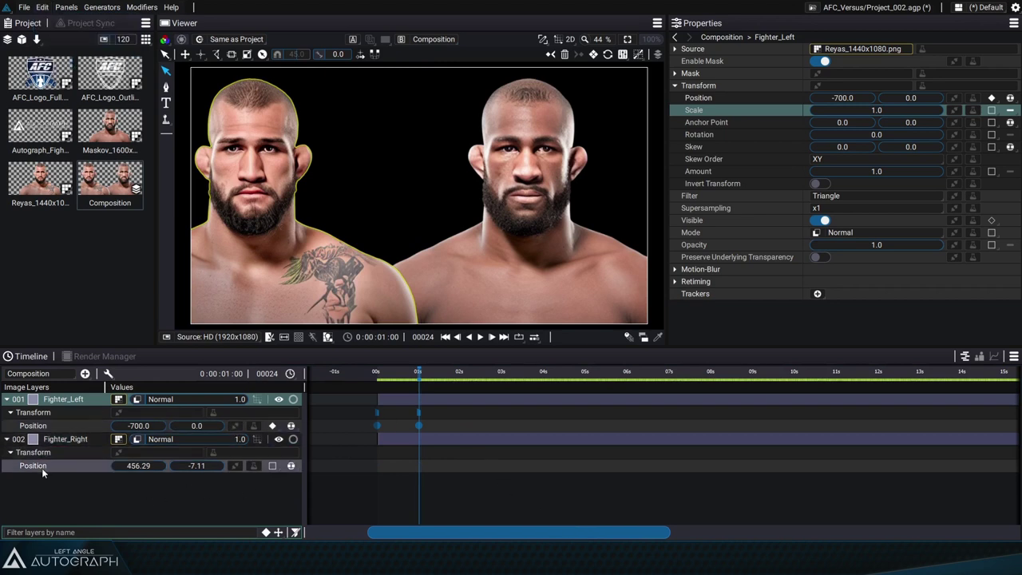
Copy a link from Fighter_Left's Position and paste it onto Fighter_Right's Position.
left_click(52, 428)
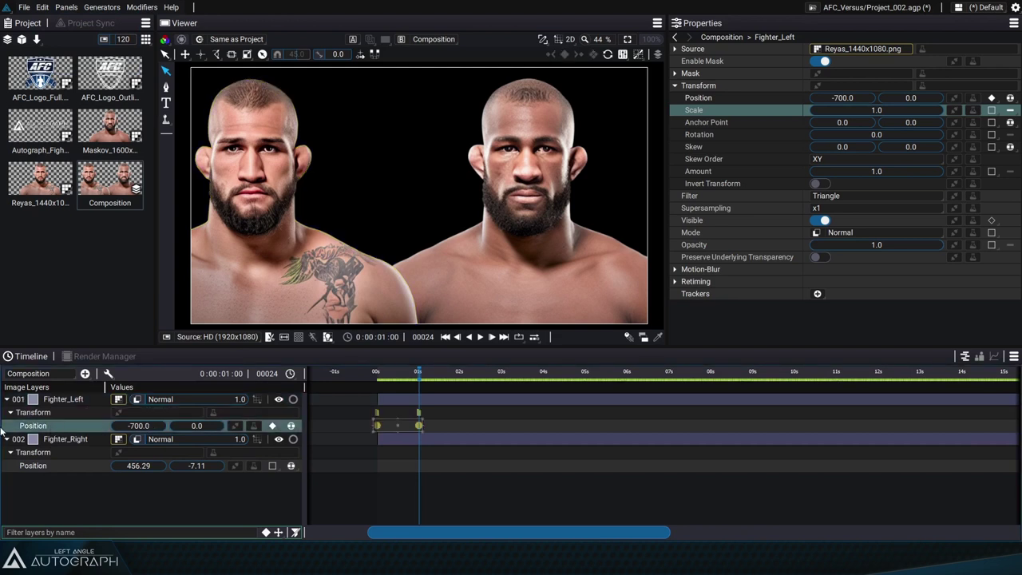
left_click(239, 426)
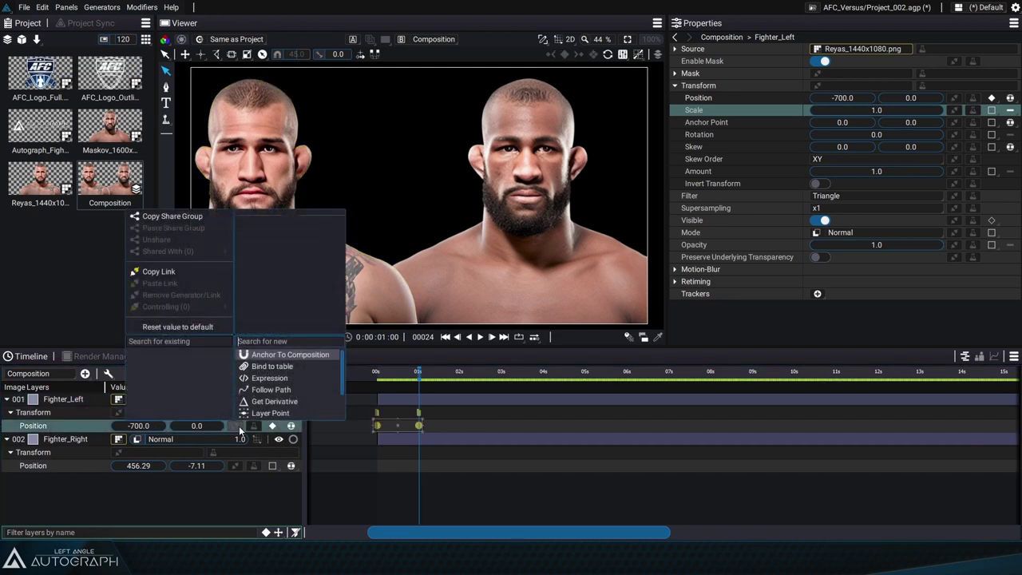
left_click(179, 272)
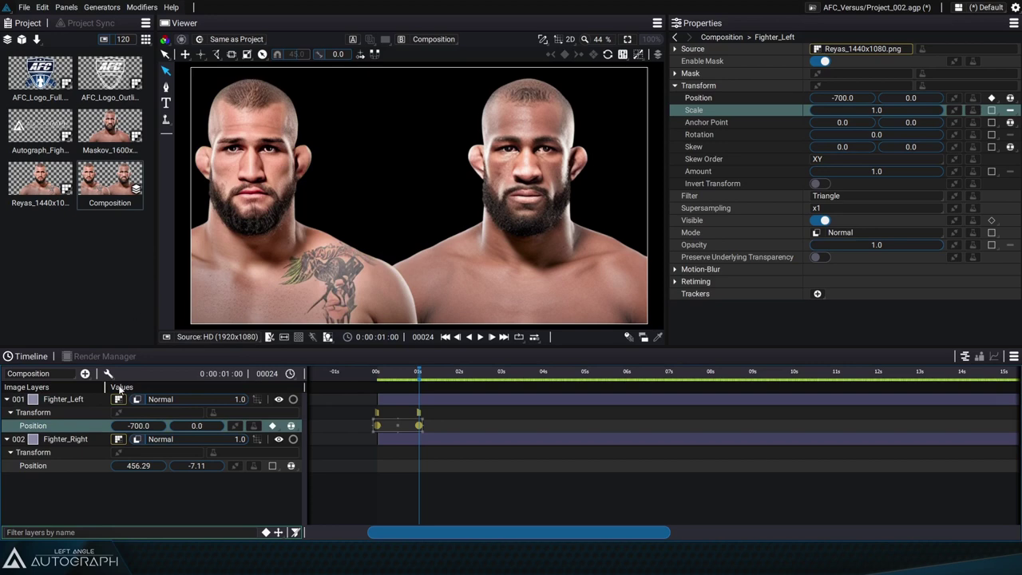
left_click(234, 466)
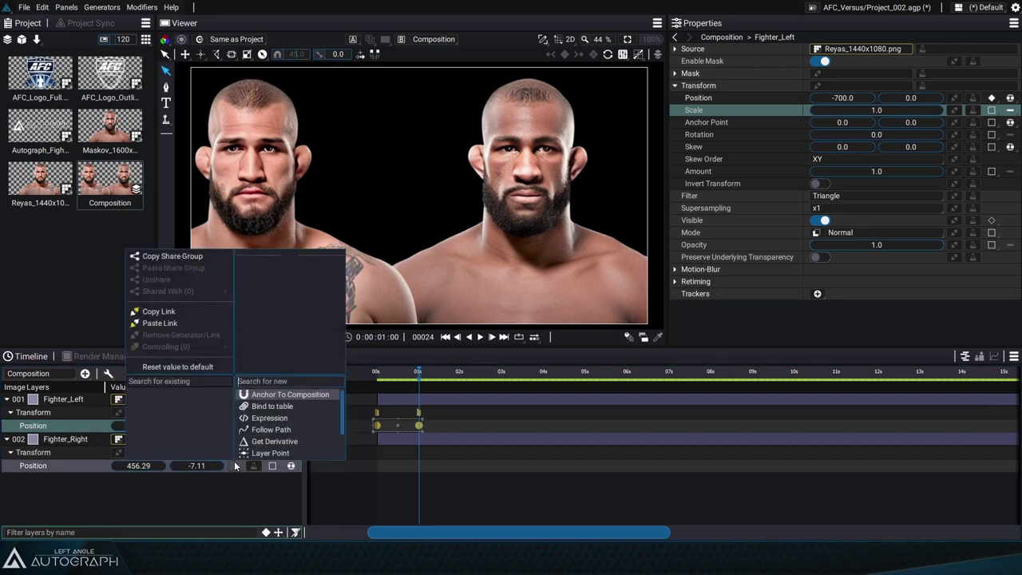
left_click(161, 323)
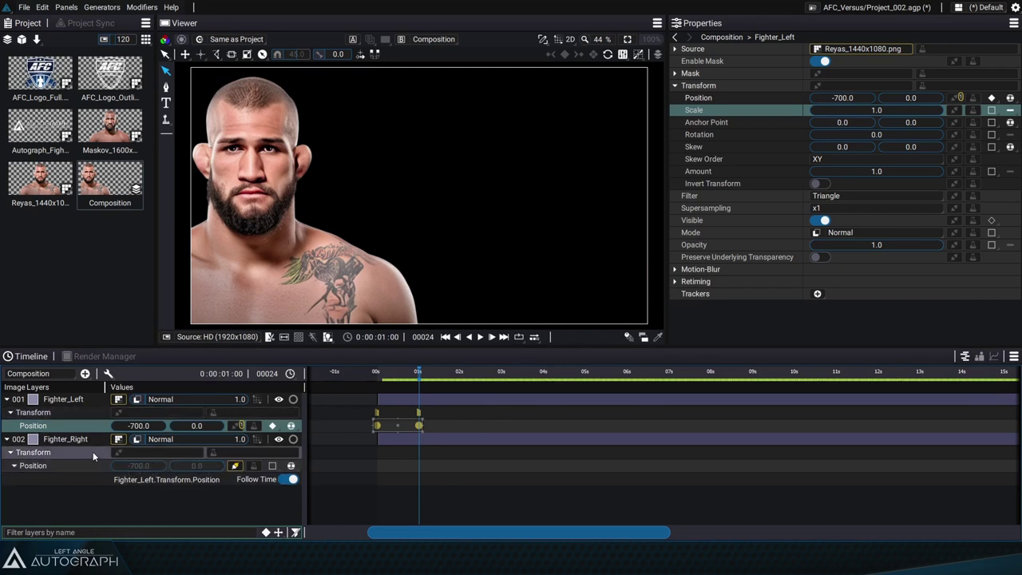
Hide Fighter_Left and scrub through the first second to check how the linked Fighter_Right moves.
left_click(279, 399)
left_click(387, 373)
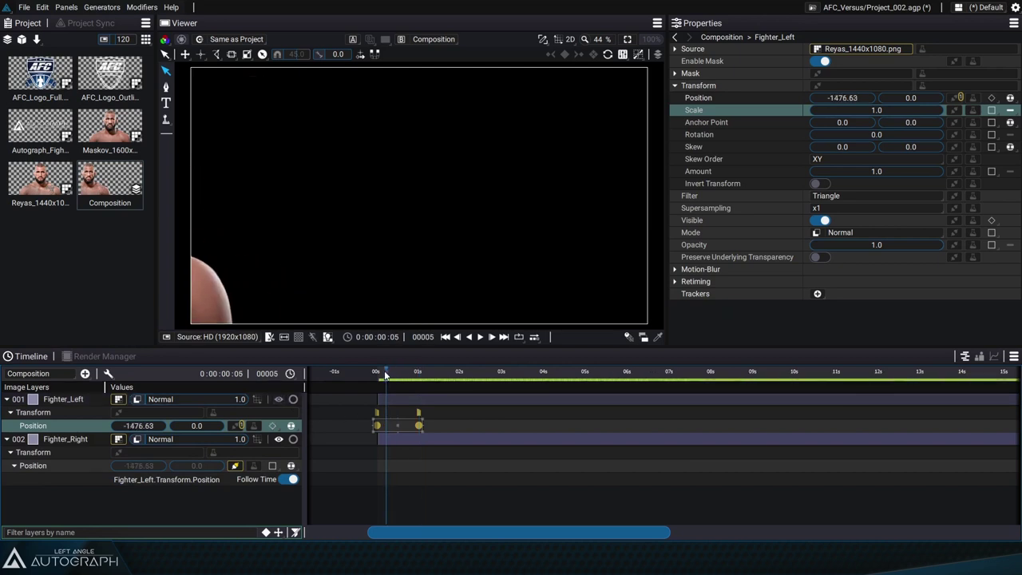
left_click_drag(386, 375, 411, 373)
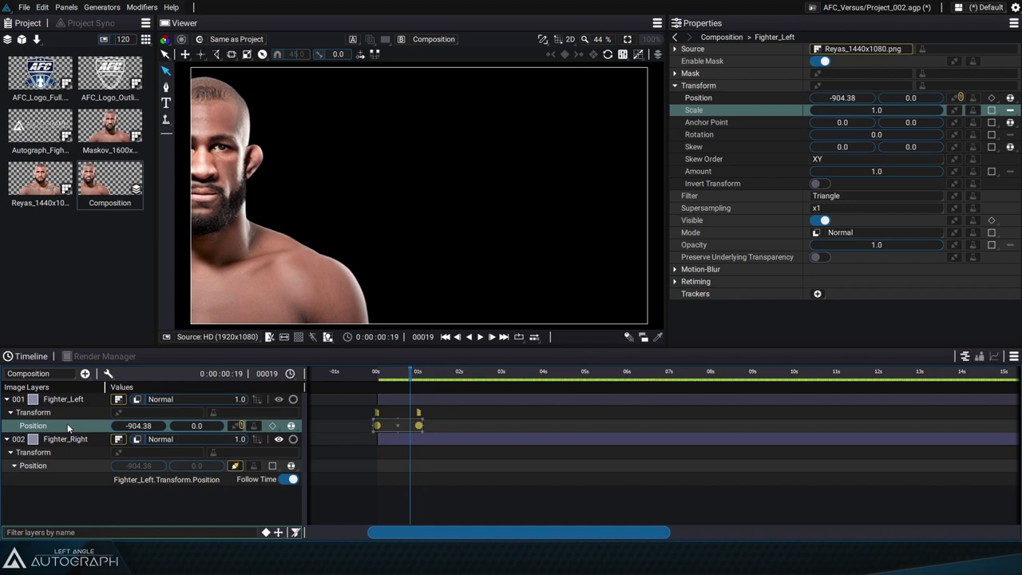
left_click_drag(391, 375, 402, 375)
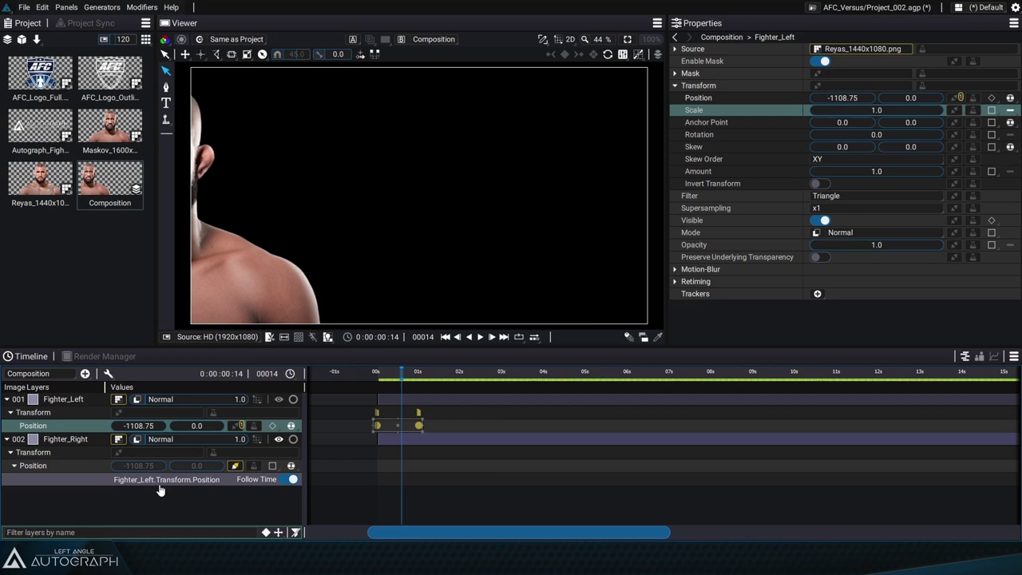
mouse_move(405, 377)
left_mouse_down()
mouse_move(447, 418)
mouse_move(383, 377)
mouse_move(443, 384)
mouse_move(407, 379)
left_mouse_up()
Shift Fighter_Left's second Position keyframe to frame 23 as a test of the link, and return it to frame 24.
left_click(435, 404)
left_click_drag(446, 414, 423, 414)
left_click_drag(409, 375, 416, 376)
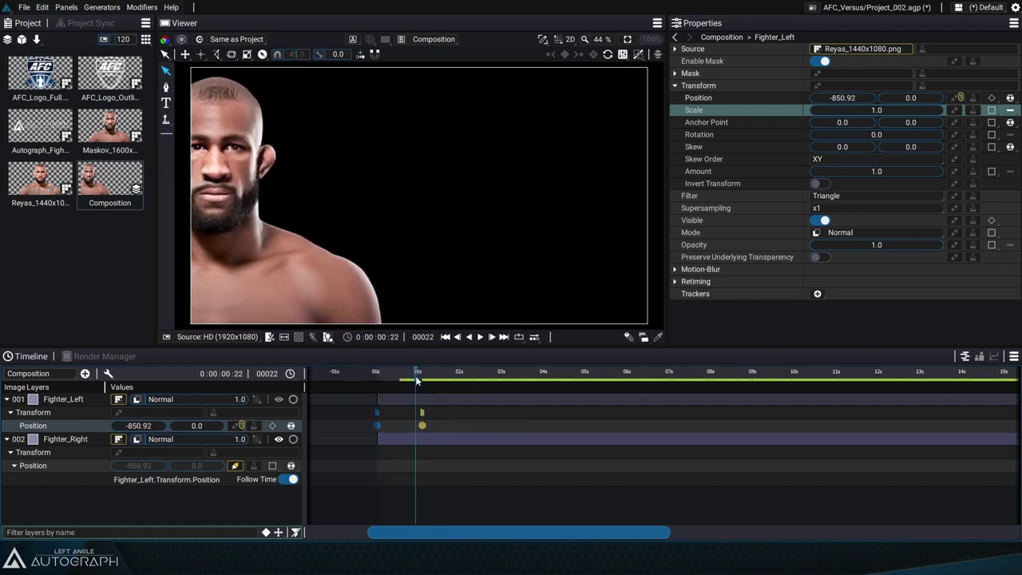
left_click_drag(422, 413, 416, 412)
scroll(409, 426, "up", 5)
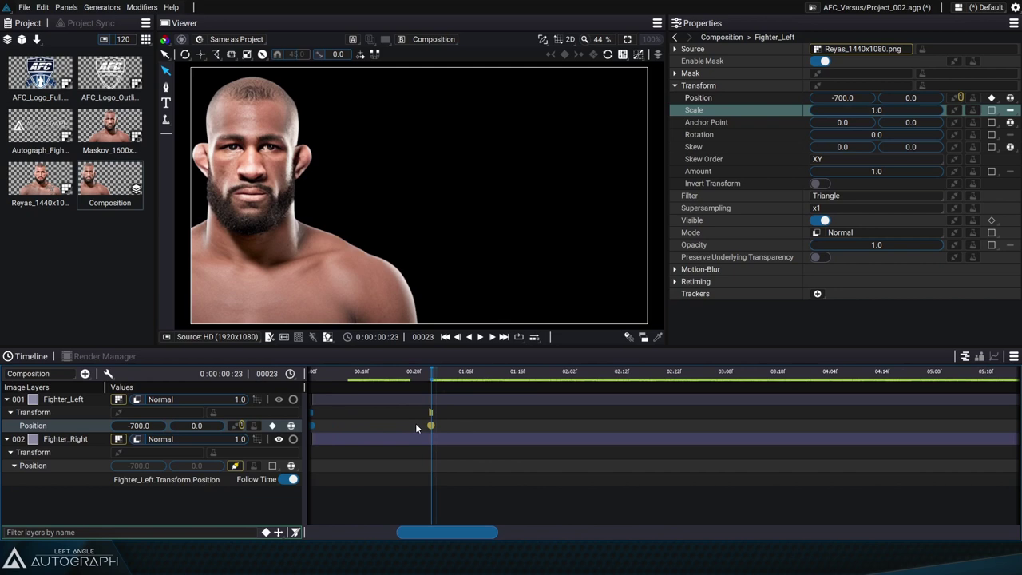
scroll(445, 429, "up", 3)
left_click_drag(460, 379, 489, 378)
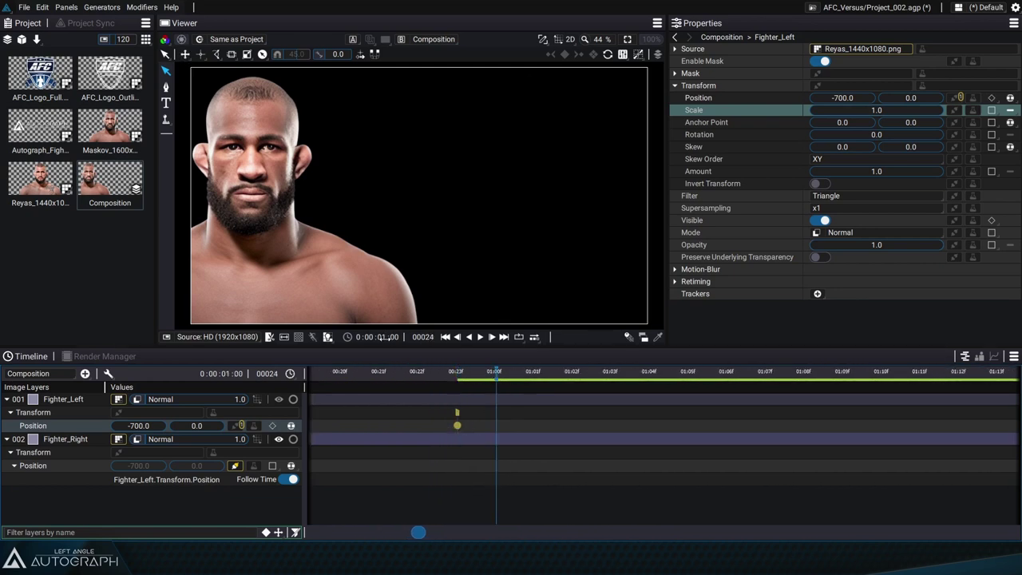
scroll(447, 423, "down", 8)
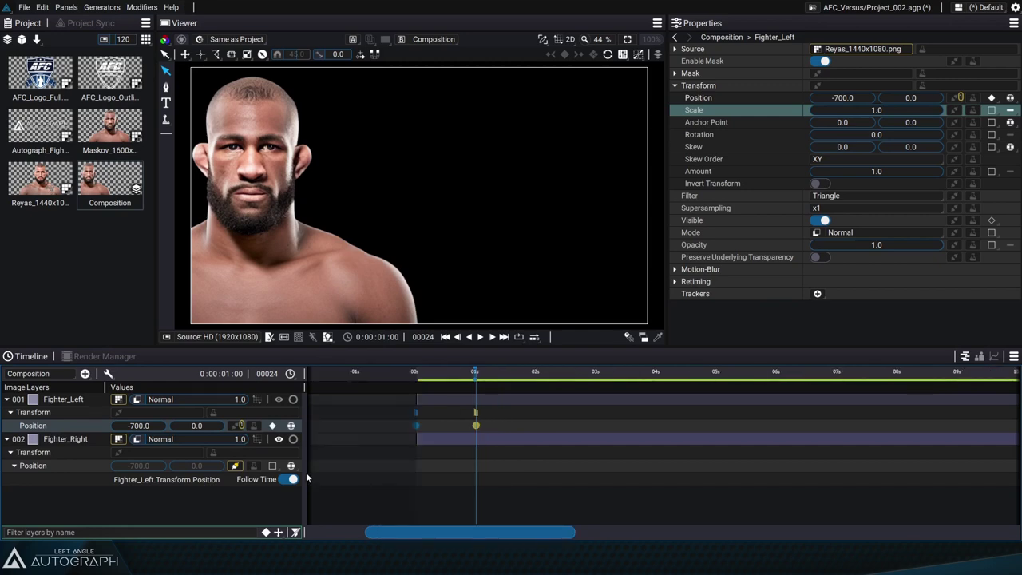
left_click(234, 466)
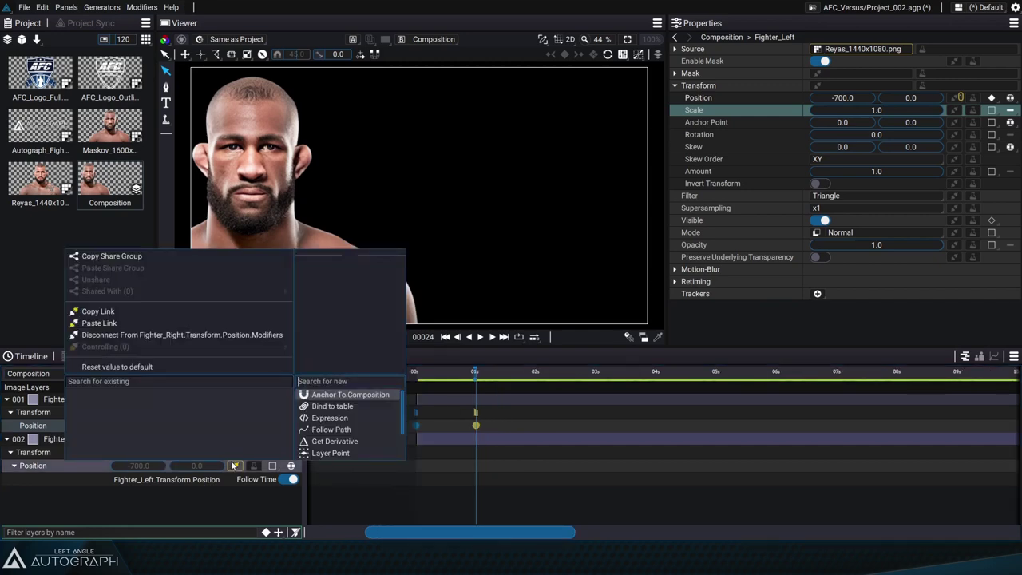
left_click(159, 466)
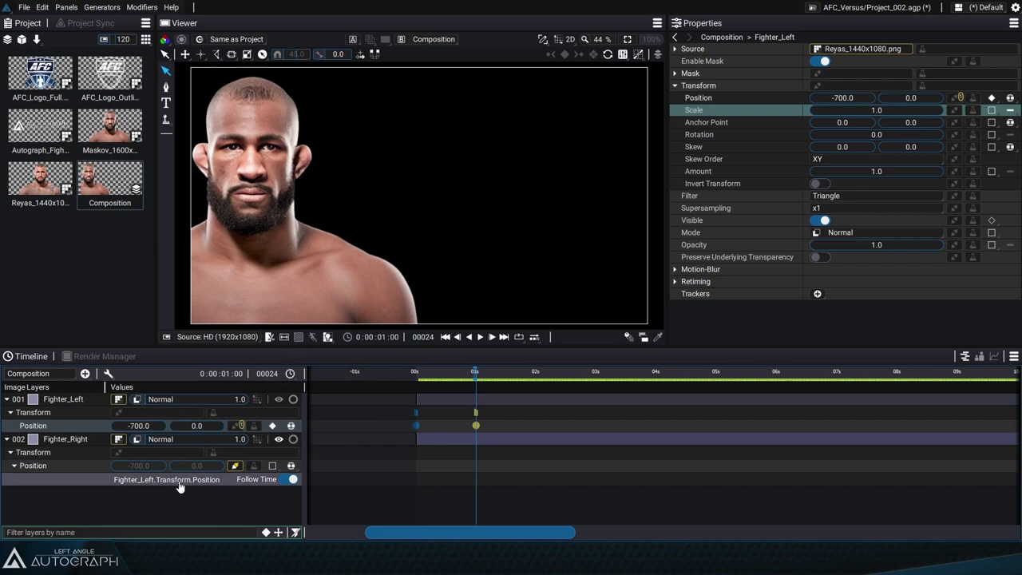
left_click(234, 465)
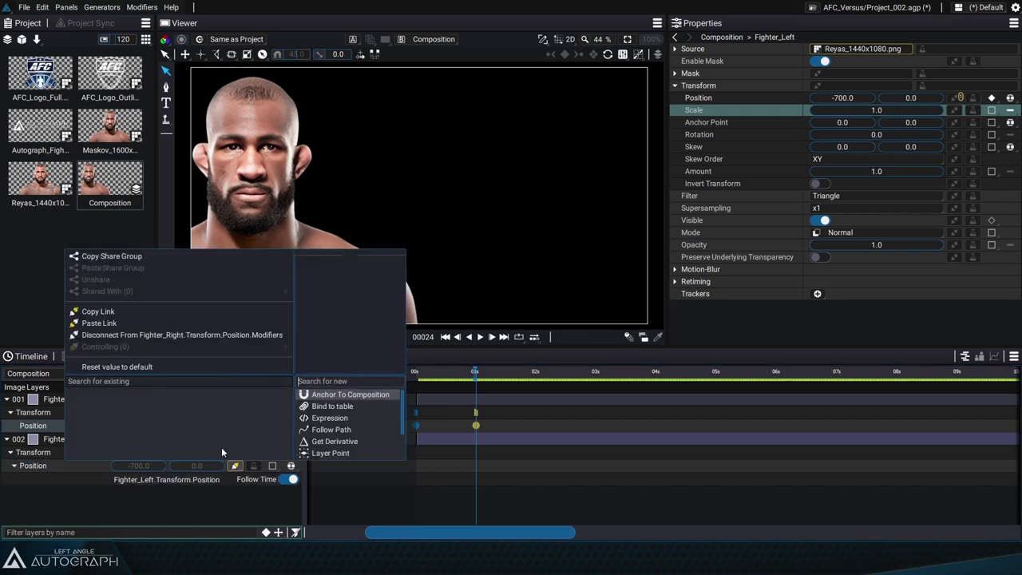
left_click(140, 337)
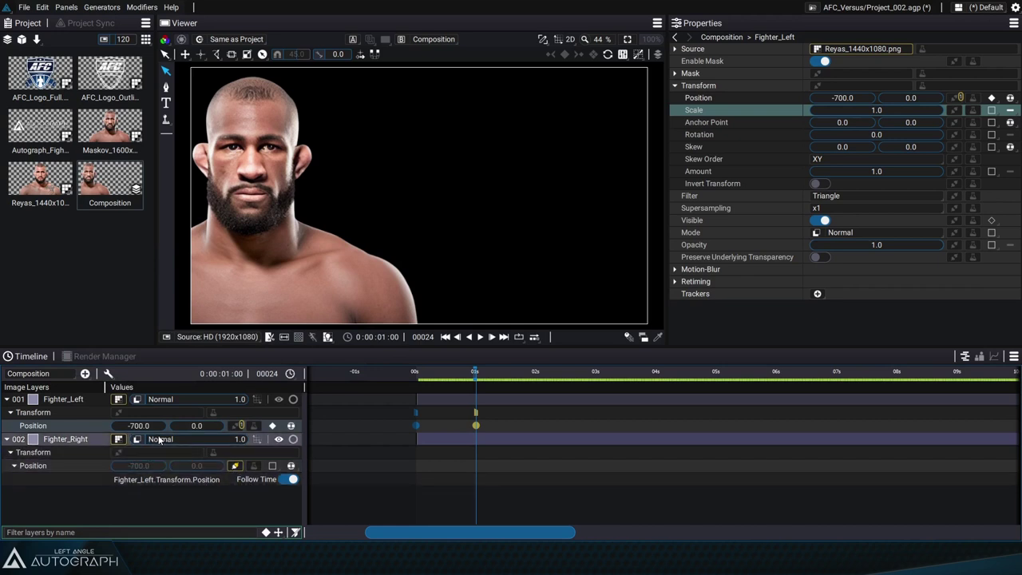
Add a Math modifier to Fighter_Right's linked Position and bring its settings into view.
left_click(253, 467)
left_click(252, 468)
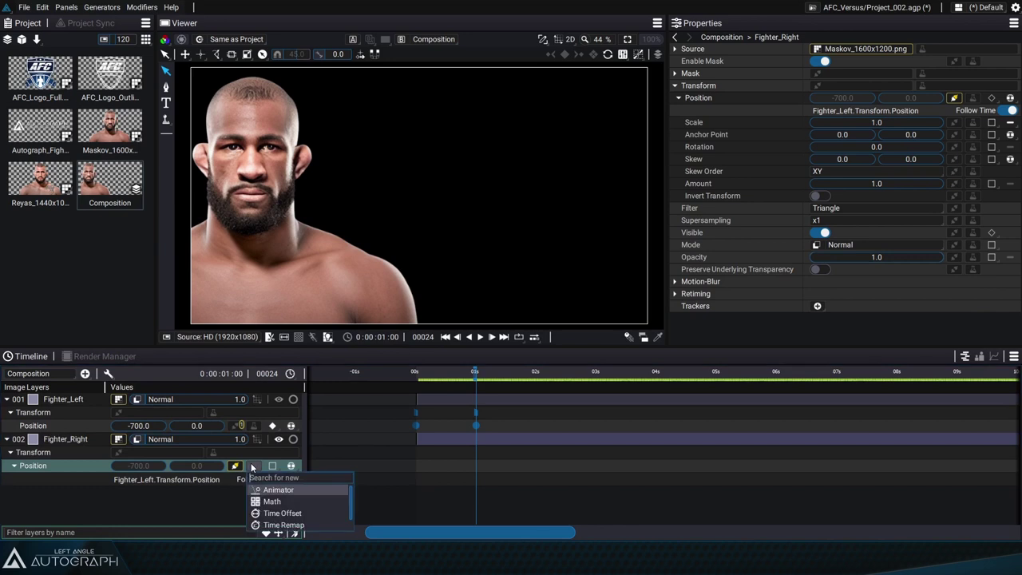
left_click(300, 503)
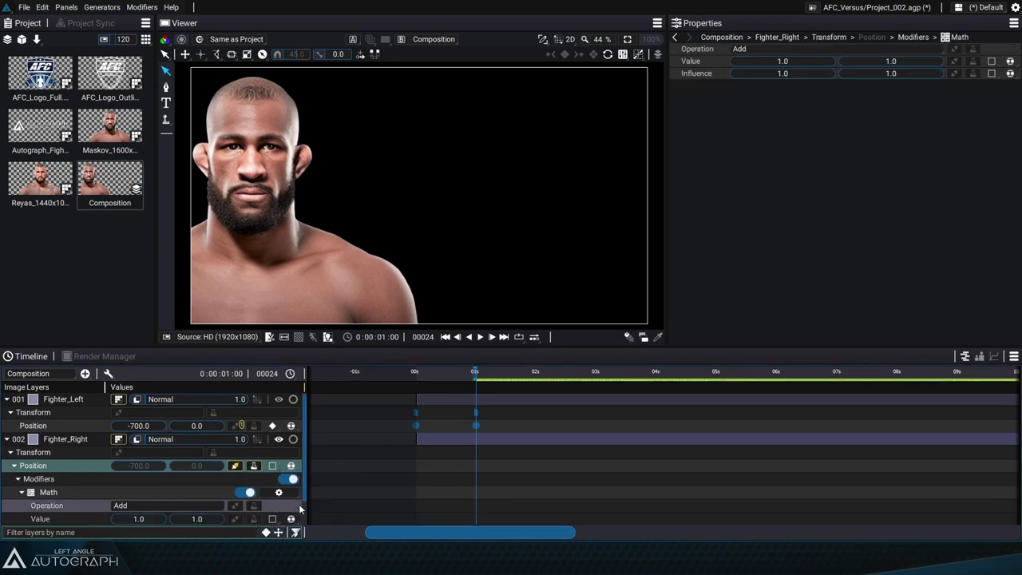
scroll(311, 475, "down", 1)
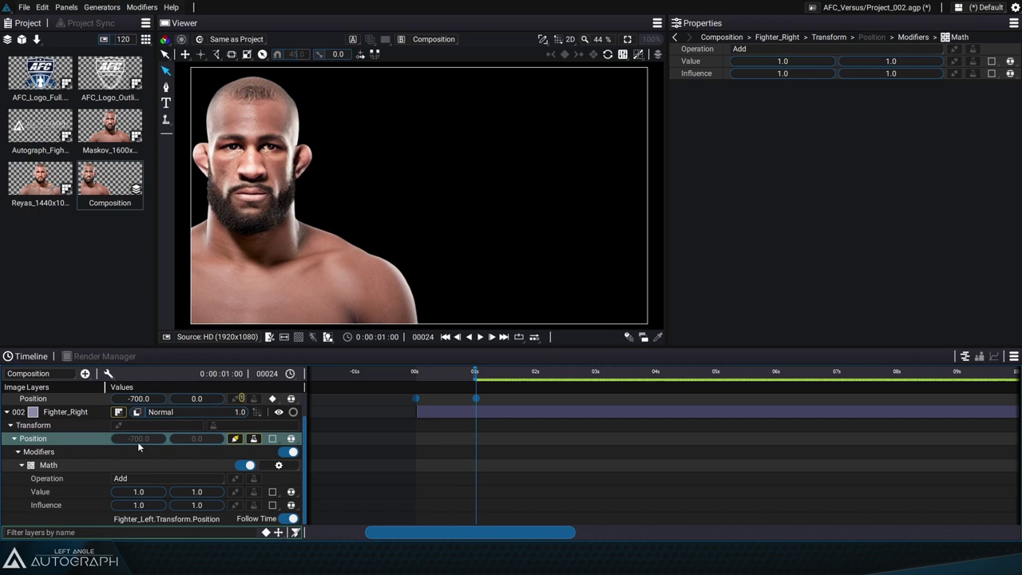
Set the Math modifier's operation to Multiply and its X value to -1.
left_click(158, 478)
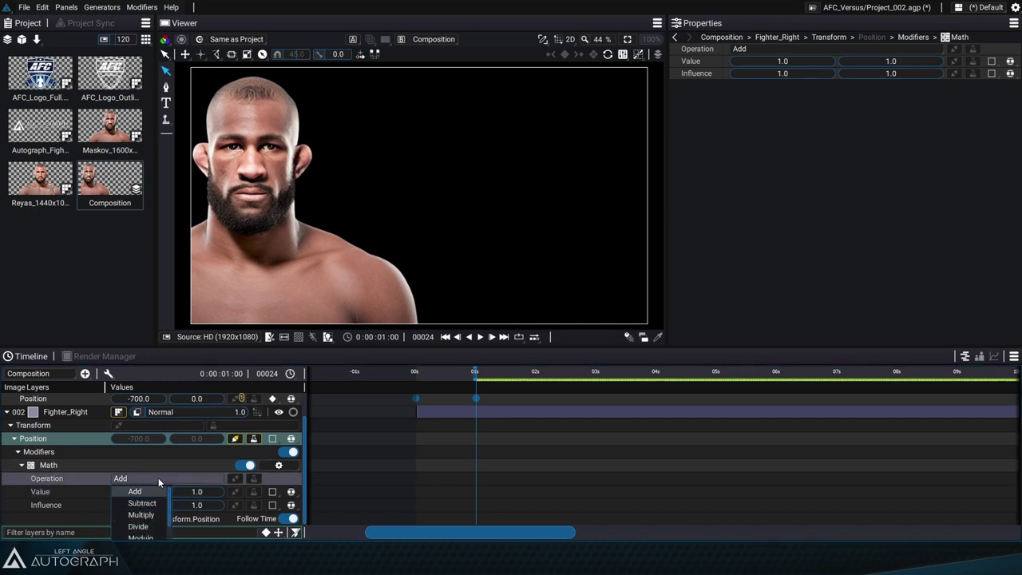
left_click(141, 514)
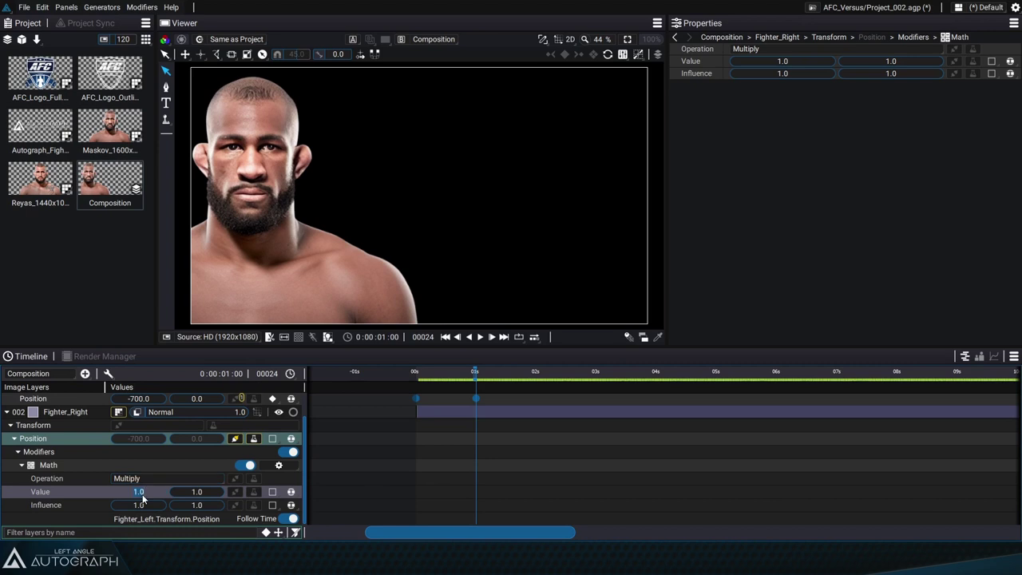
left_click(143, 496)
type("-1")
key("Return")
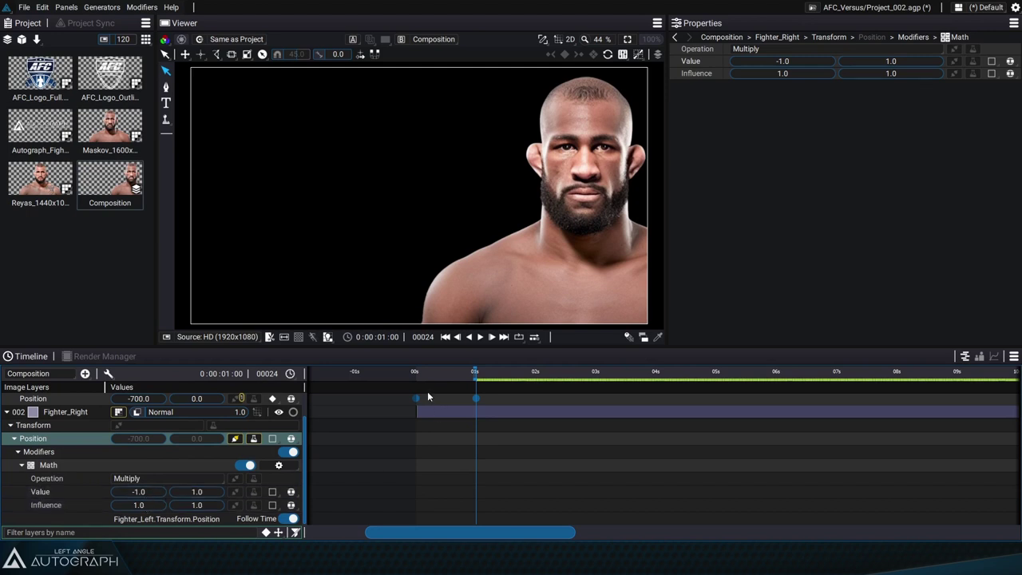
Collapse Fighter_Right's properties, show Fighter_Left again, and scrub the first second to review the mirrored entrance of both fighters.
left_click_drag(418, 373, 477, 380)
scroll(4, 415, "up", 2)
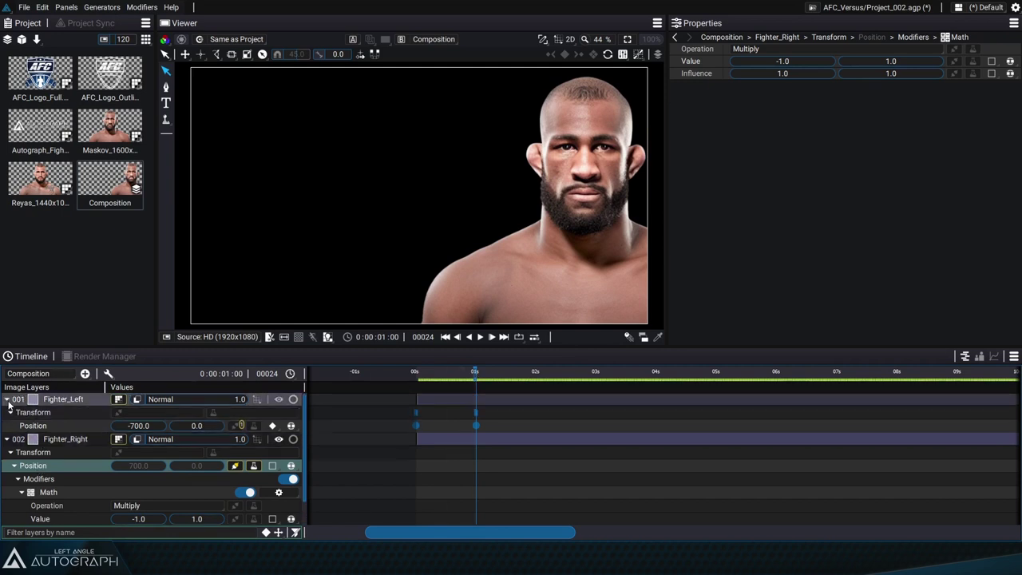
left_click(7, 439)
left_click(279, 399)
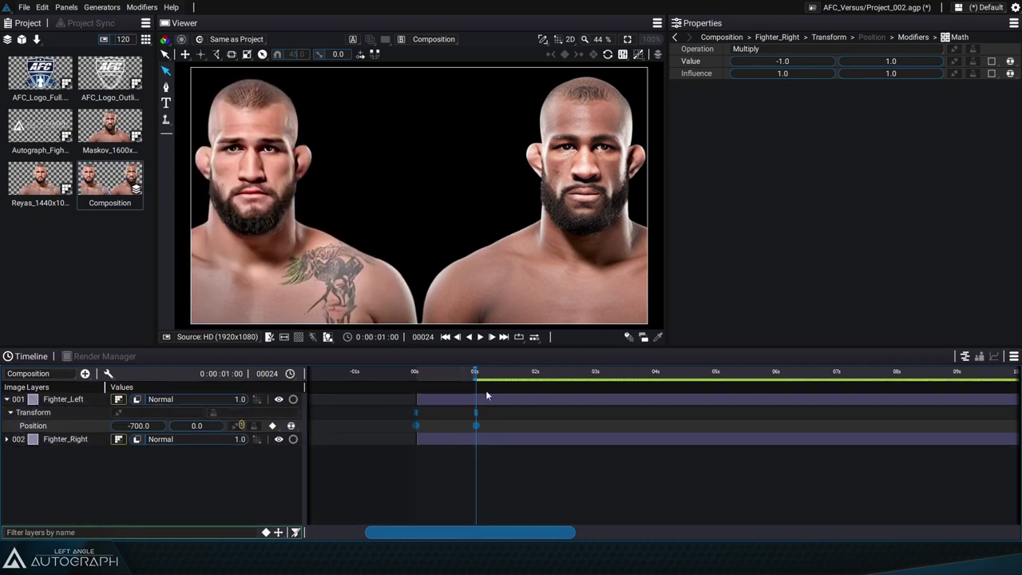
left_click_drag(417, 371, 474, 374)
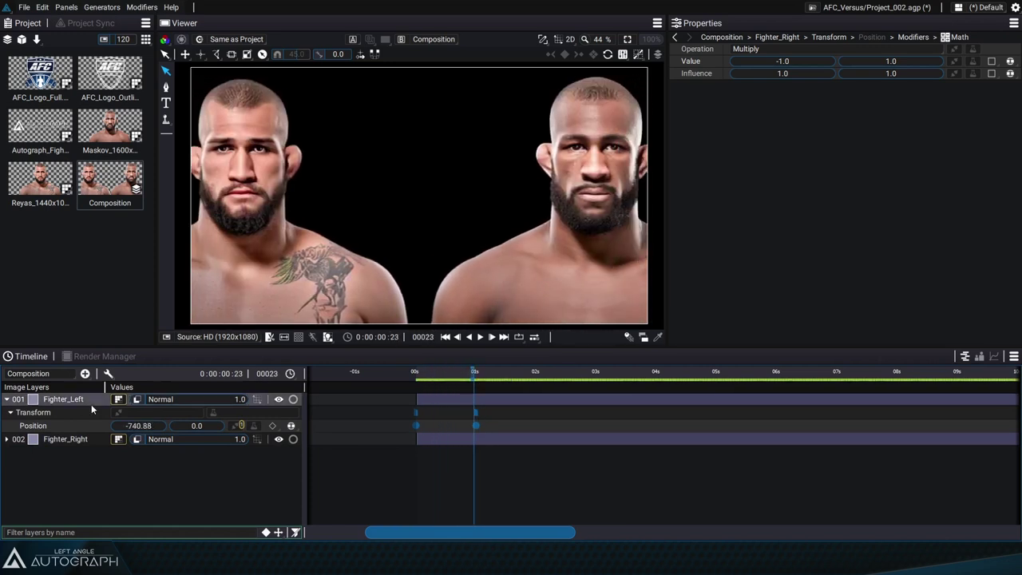
Reveal Fighter_Right's linked Position and scrub up to frame 24 to review it against Fighter_Left's keyframes.
left_click(67, 442)
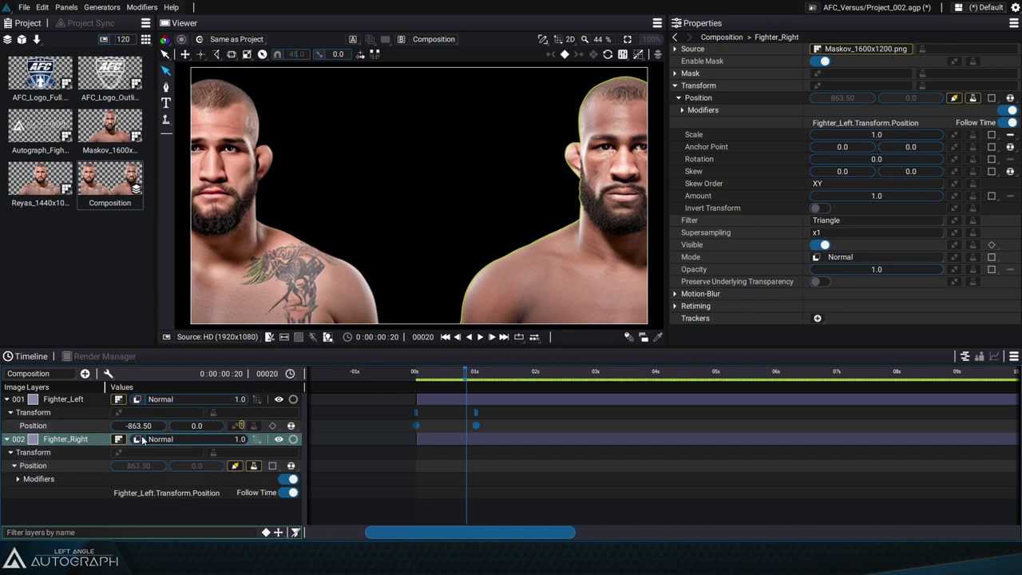
left_click(444, 375)
left_click_drag(443, 374, 469, 374)
mouse_move(476, 414)
left_mouse_down()
mouse_move(520, 418)
mouse_move(468, 419)
mouse_move(476, 411)
left_mouse_up()
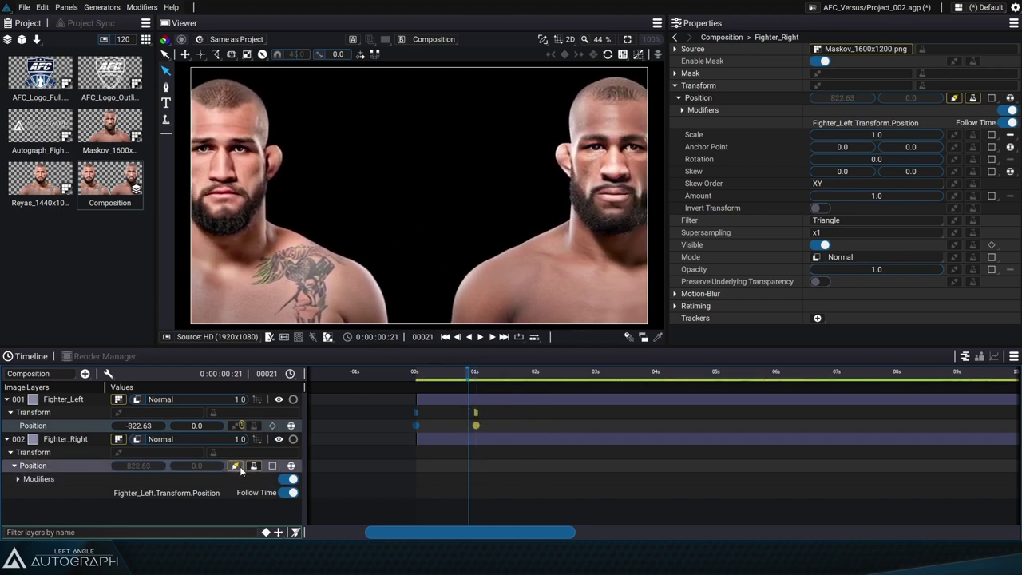
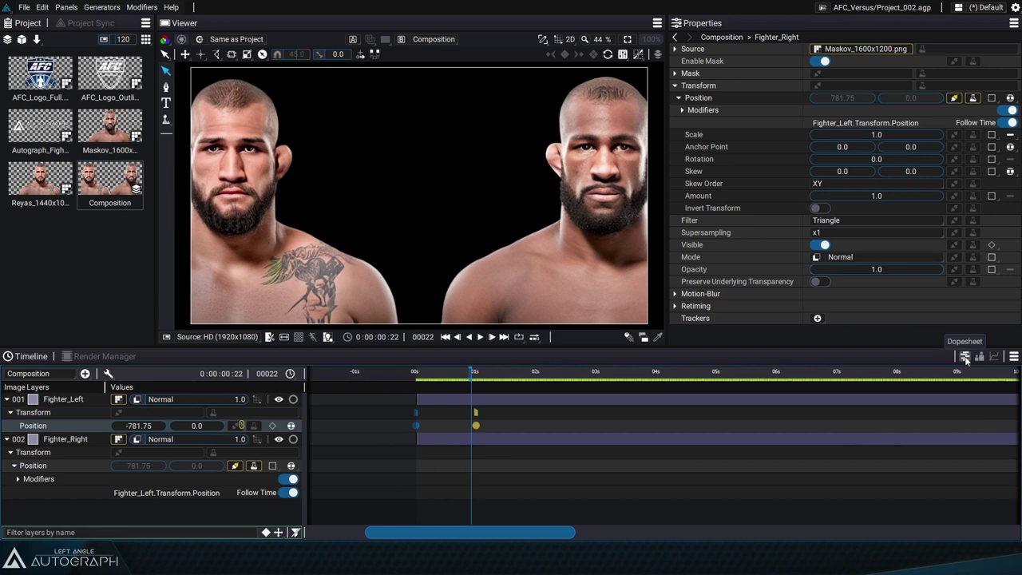
left_click_drag(415, 374, 477, 380)
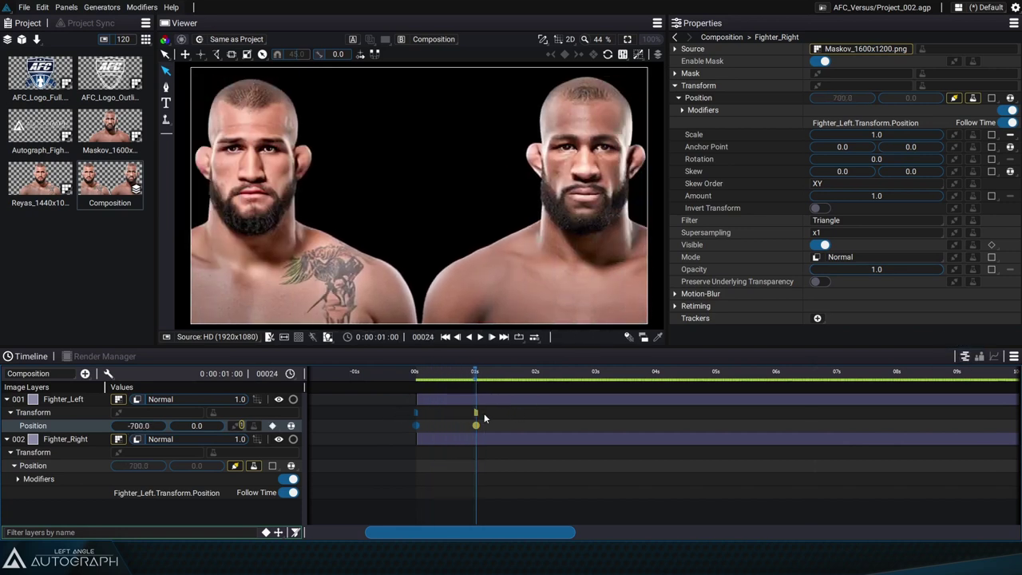
Switch the timeline to the curve editor and fit Fighter_Left's Position curve in the graph.
mouse_move(466, 403)
left_mouse_down()
mouse_move(493, 401)
mouse_move(467, 399)
mouse_move(483, 399)
left_mouse_up()
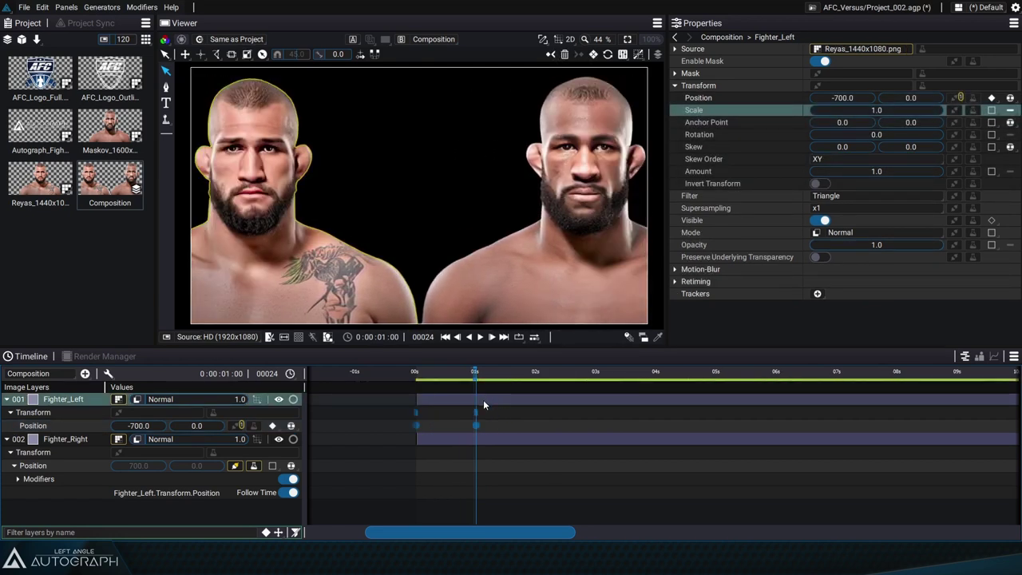
left_click(994, 357)
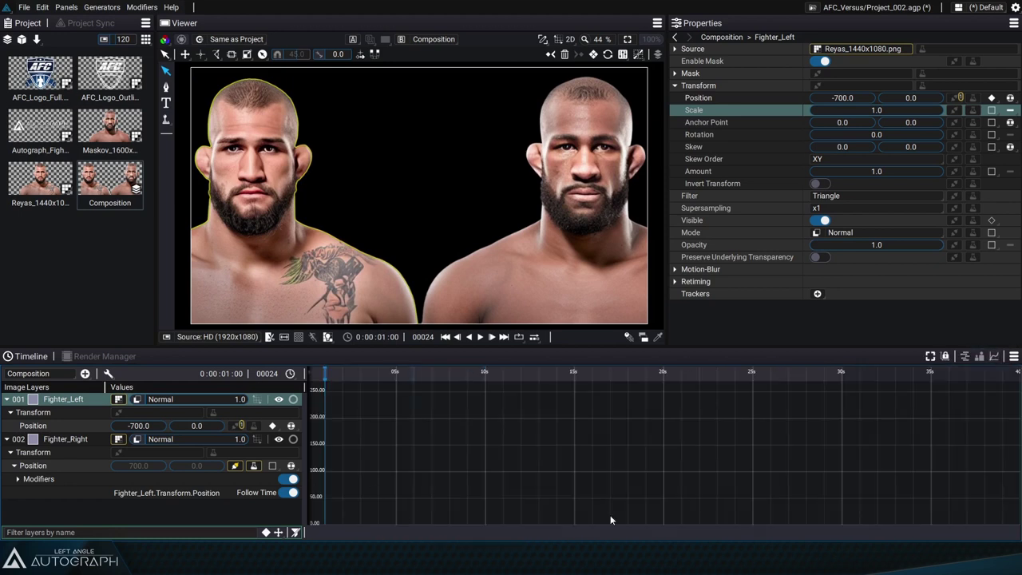
left_click(32, 425)
key("f")
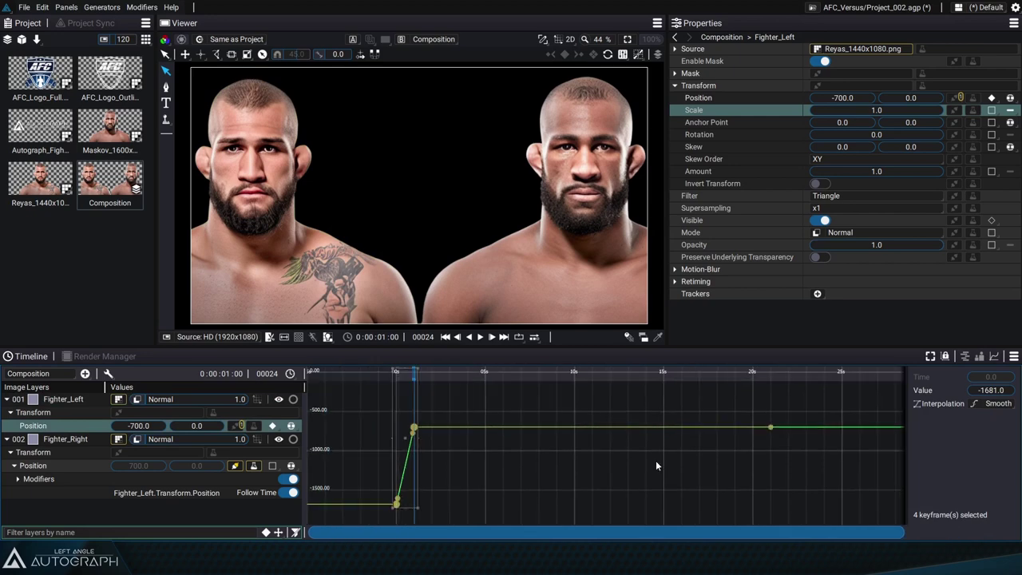
Enlarge the timeline, fit Fighter_Left's Position keyframes in the curve editor, and move the playhead to frame 0.
left_click(931, 357)
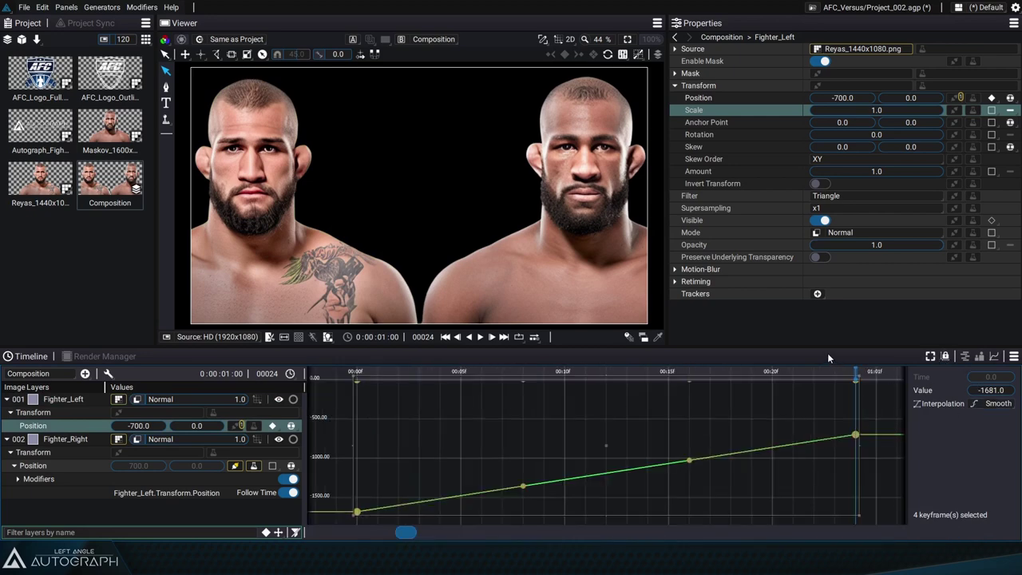
left_click_drag(828, 351, 827, 248)
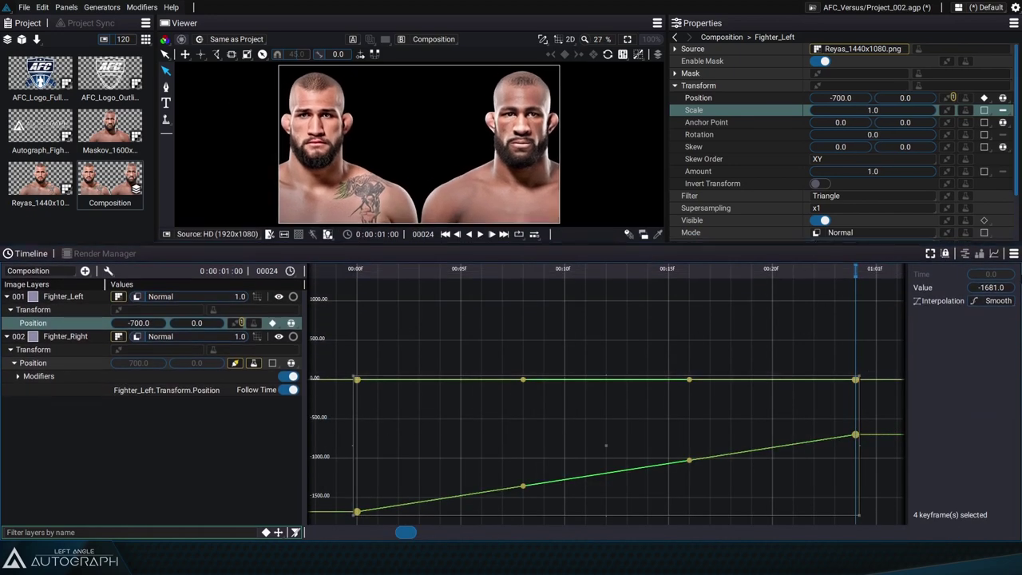
left_click(930, 253)
left_click_drag(367, 275, 362, 295)
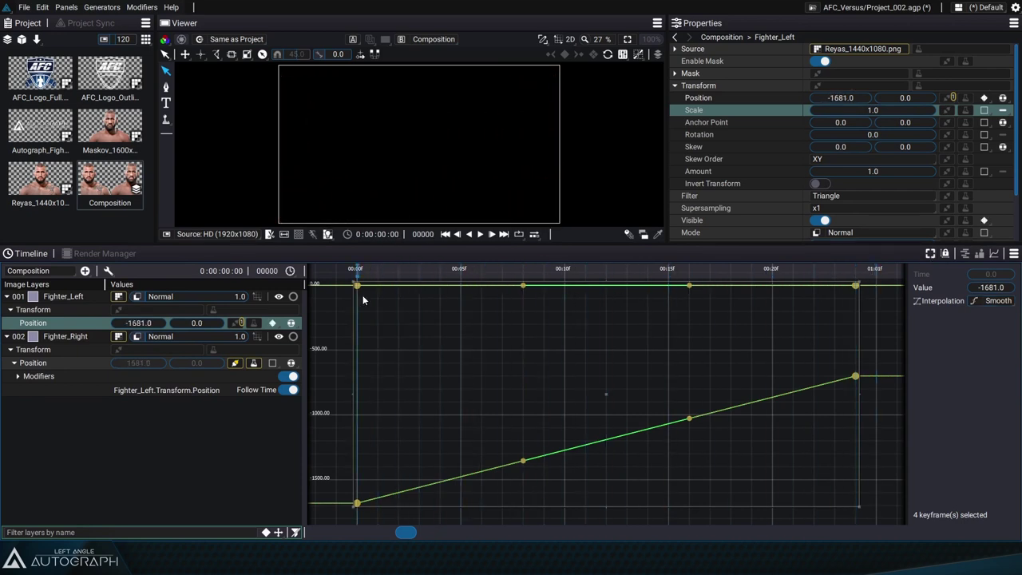
Select Fighter_Left's Position keyframes at frame 0, preview the available interpolation presets on the curve, and scrub to frame 13.
left_click_drag(378, 513, 332, 278)
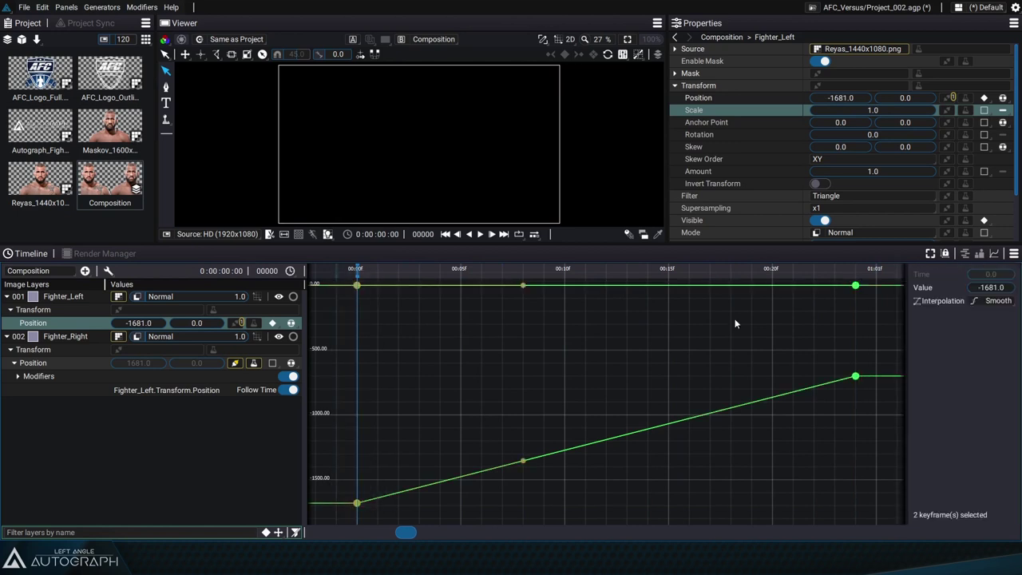
left_click(992, 302)
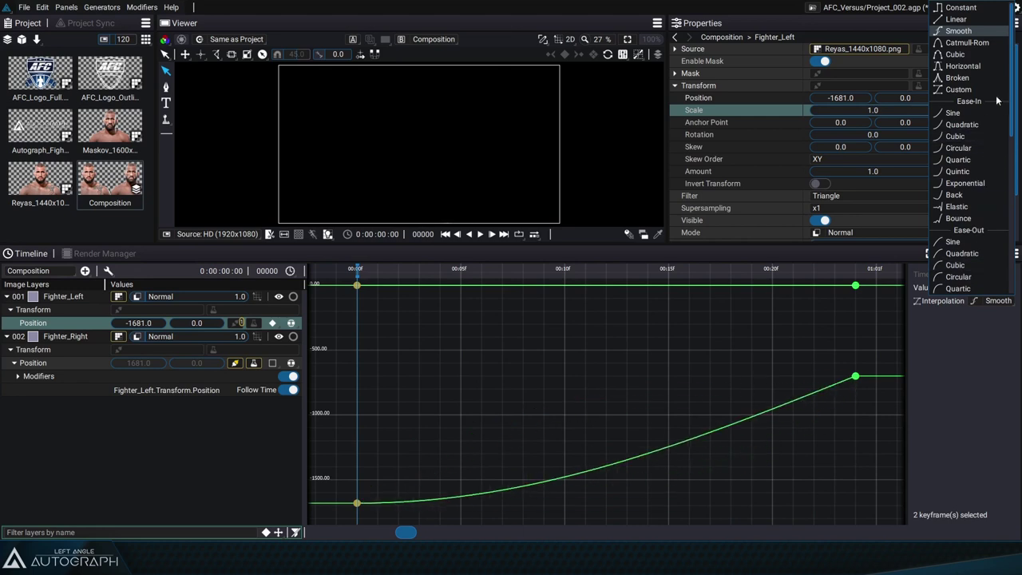
scroll(980, 184, "down", 8)
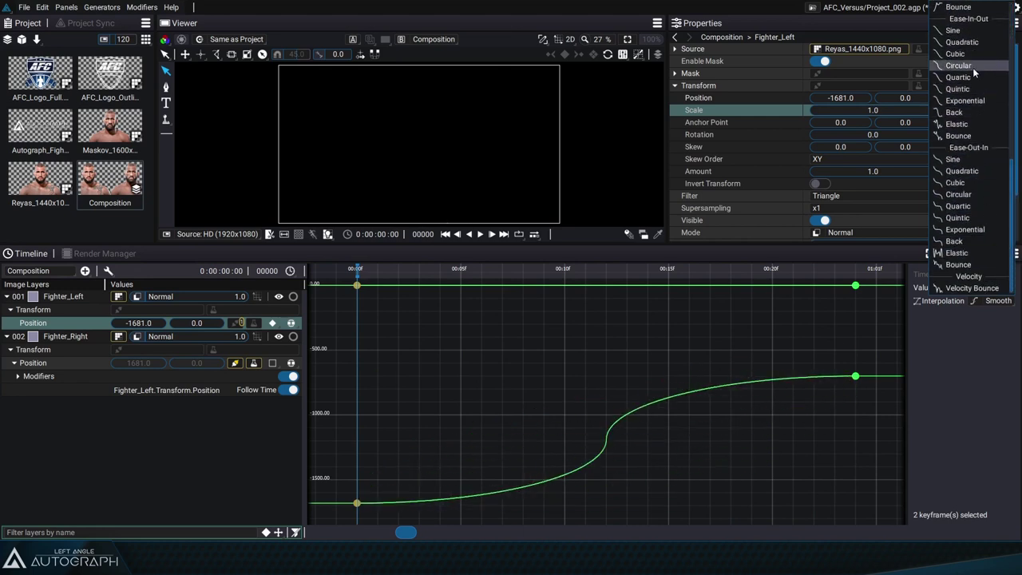
left_click(412, 276)
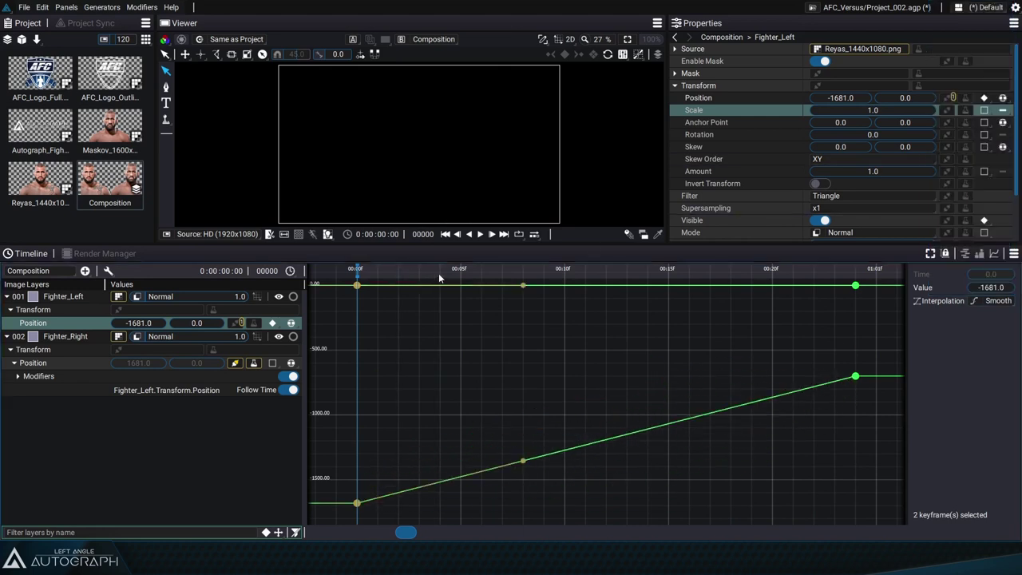
left_click_drag(439, 273, 661, 283)
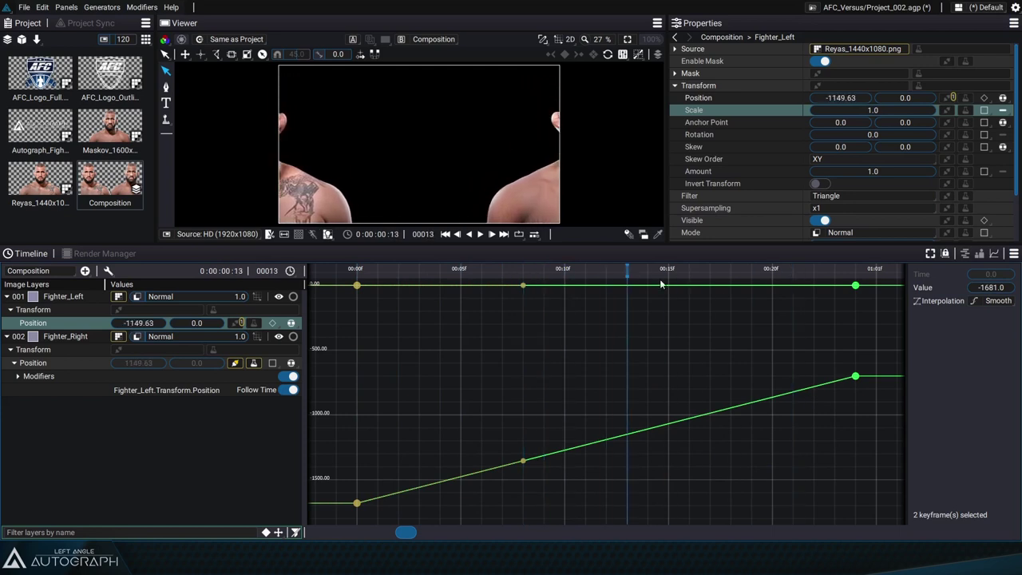
Set the interpolation of Fighter_Left's first Position keyframes to Ease-Out Elastic and play the animation from the beginning.
left_click(1001, 301)
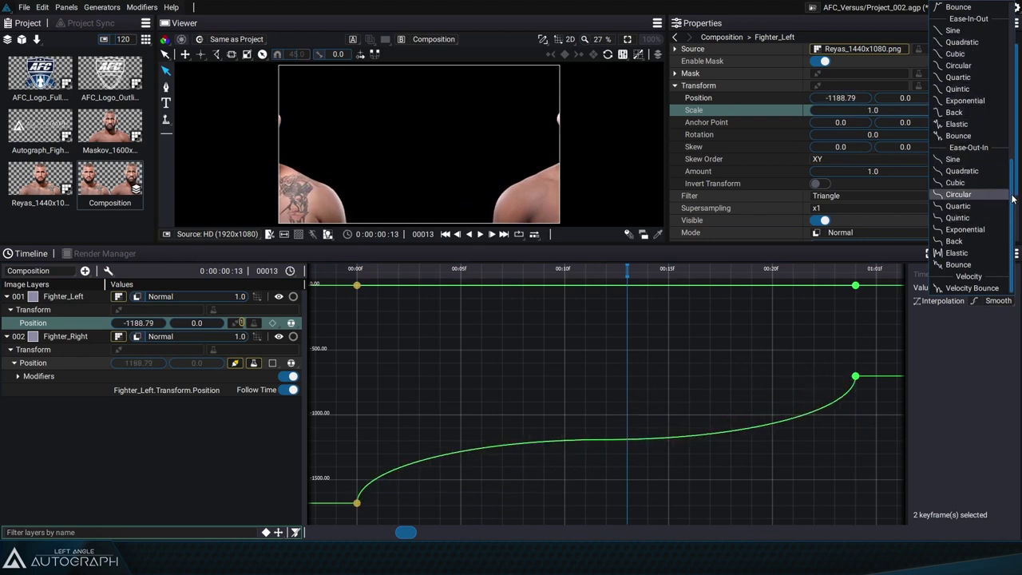
scroll(1012, 152, "down", 1)
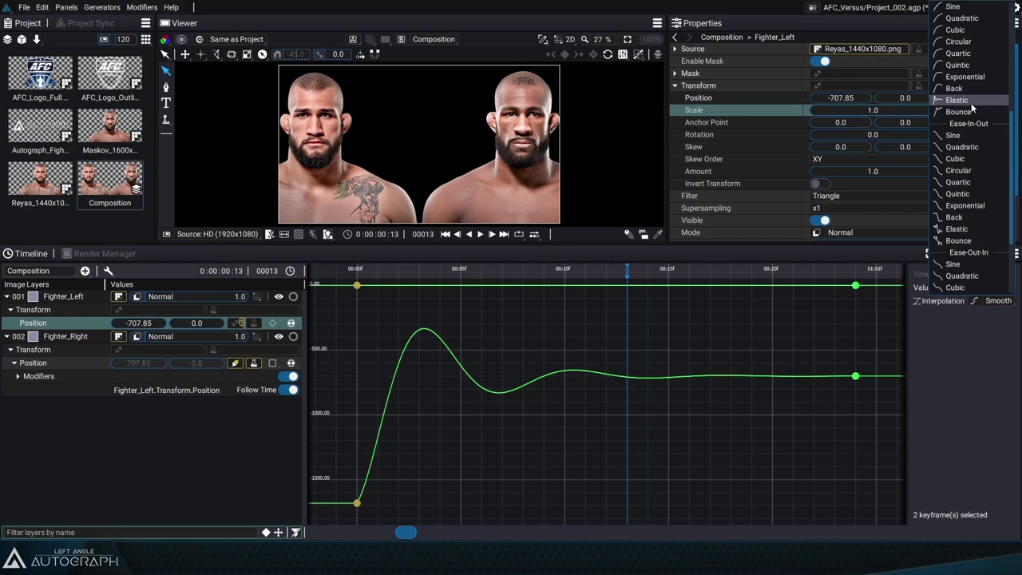
left_click(958, 100)
left_click(445, 234)
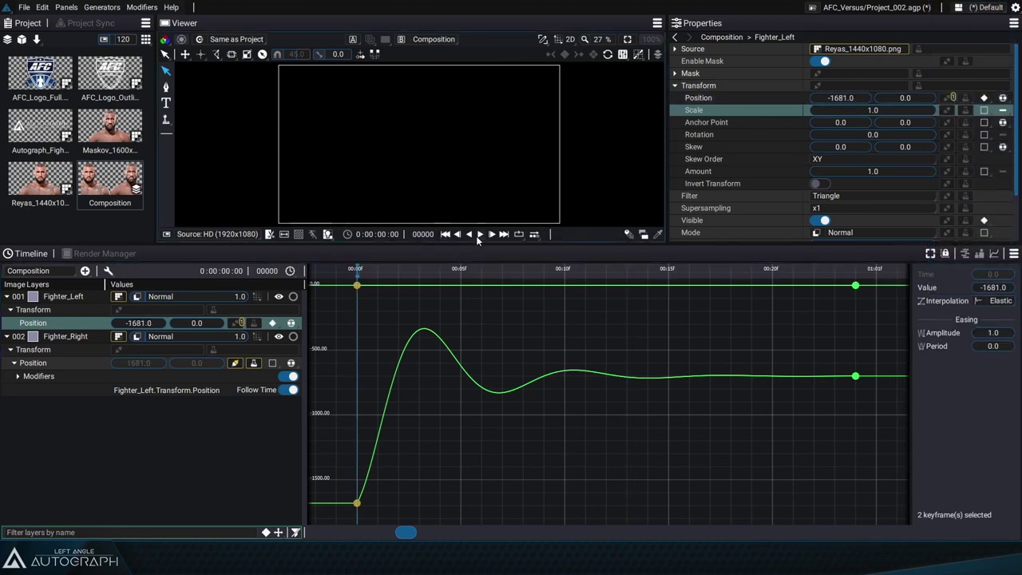
key("space")
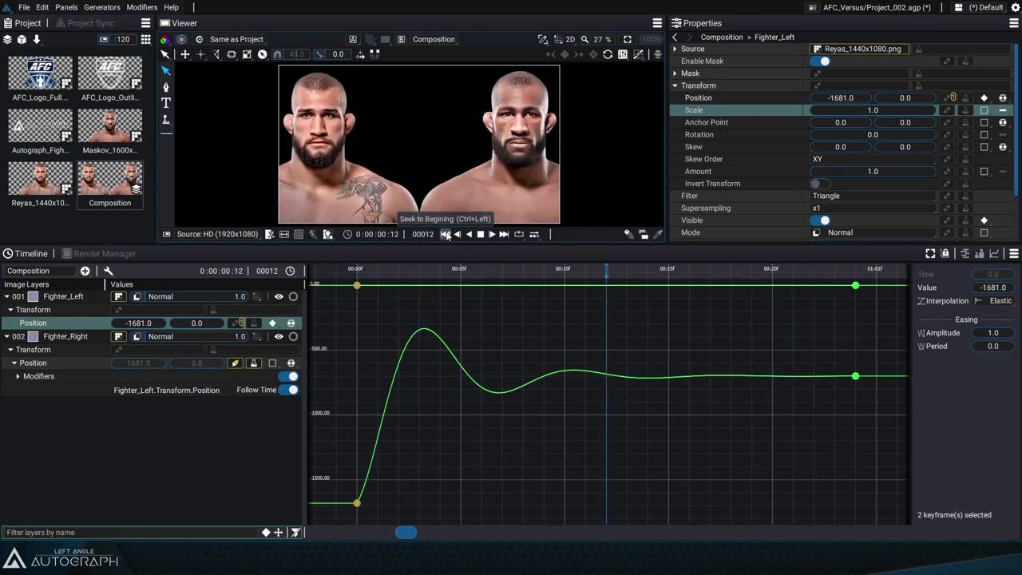
Change the first Position keyframes' interpolation to Ease-Out Bounce and play the fighters' entrance from the beginning.
left_click(1000, 300)
left_click(959, 112)
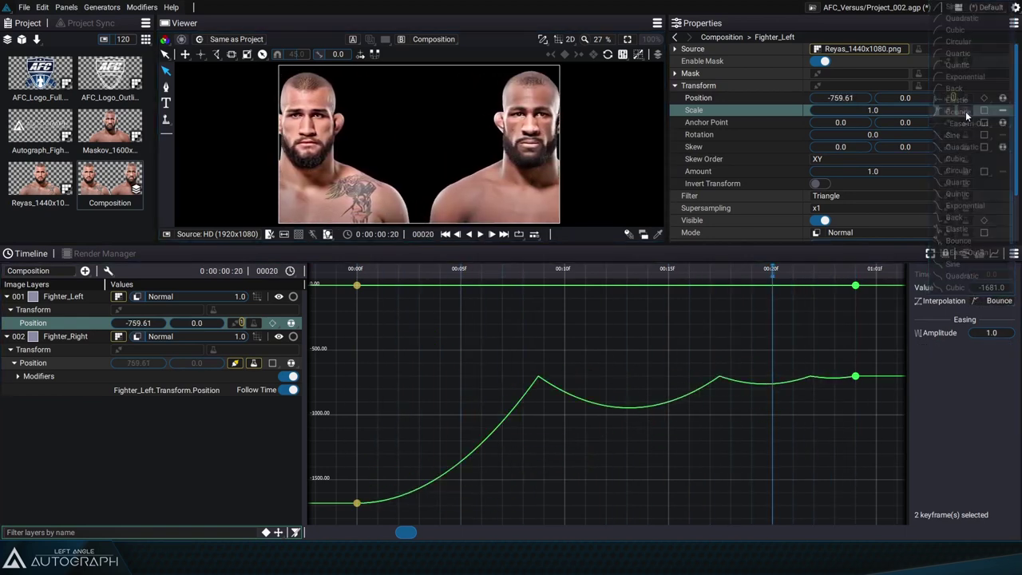
left_click(445, 234)
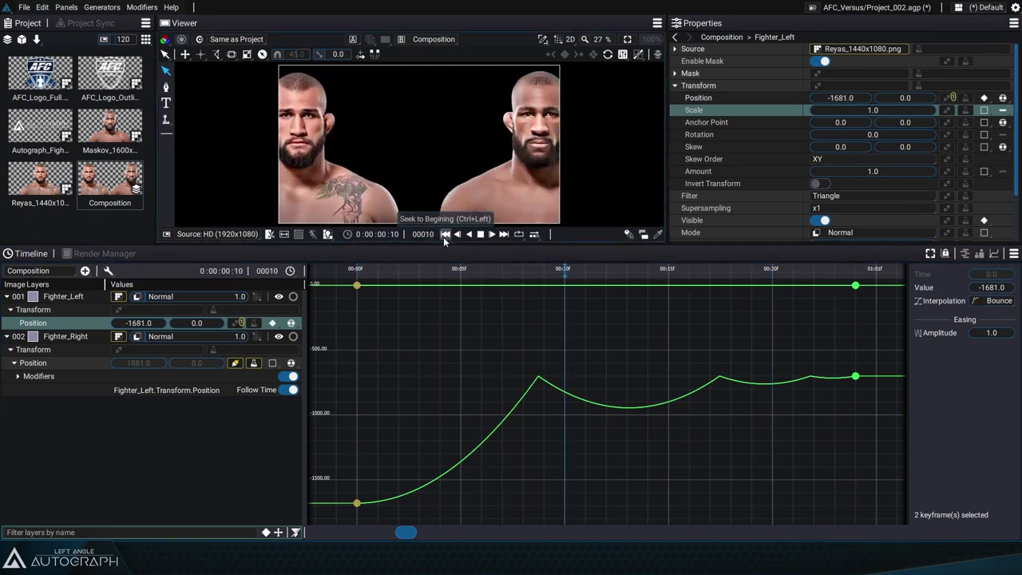
Change the interpolation of the two selected Fighter_Left position keyframes from Bounce to Ease-Out Quartic.
scroll(559, 378, "down", 5)
key("space")
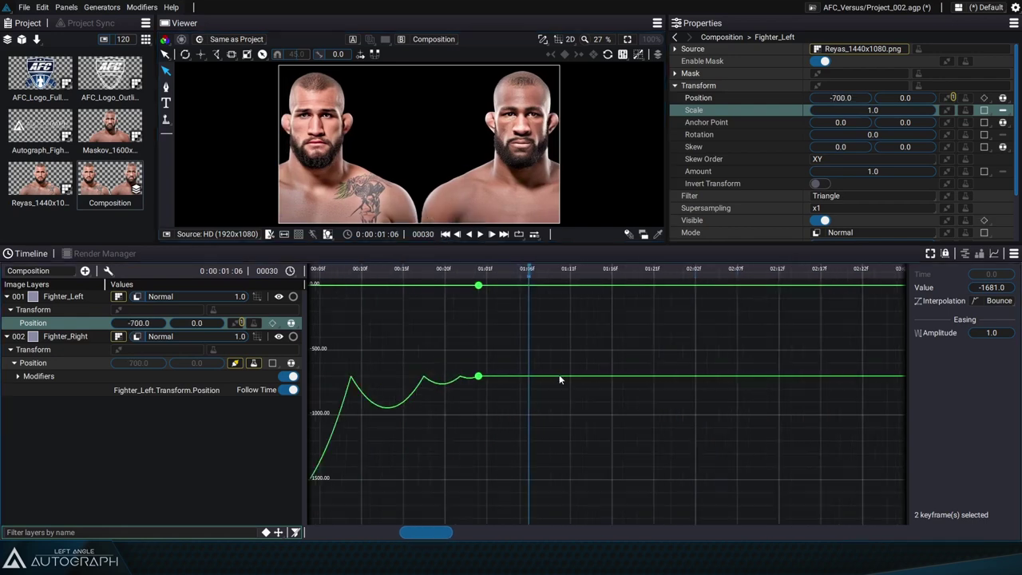
scroll(559, 379, "down", 1)
left_click_drag(559, 378, 622, 385)
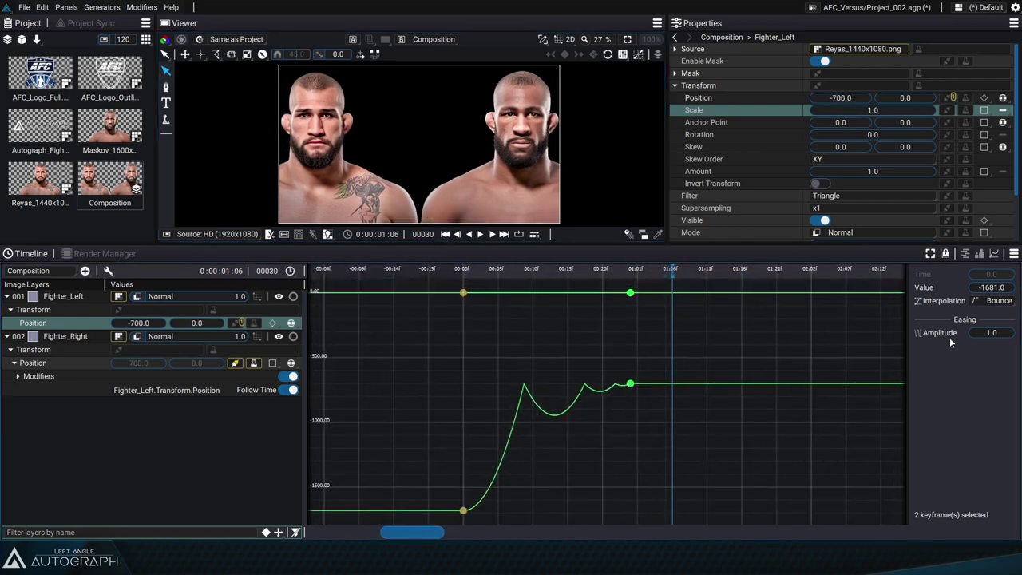
left_click(994, 301)
scroll(971, 210, "up", 2)
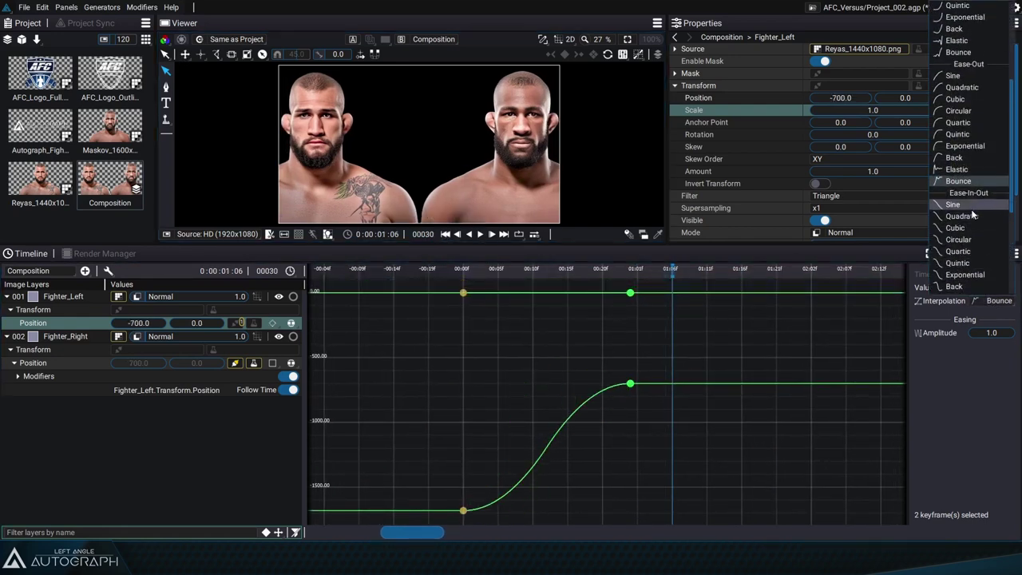
left_click(978, 120)
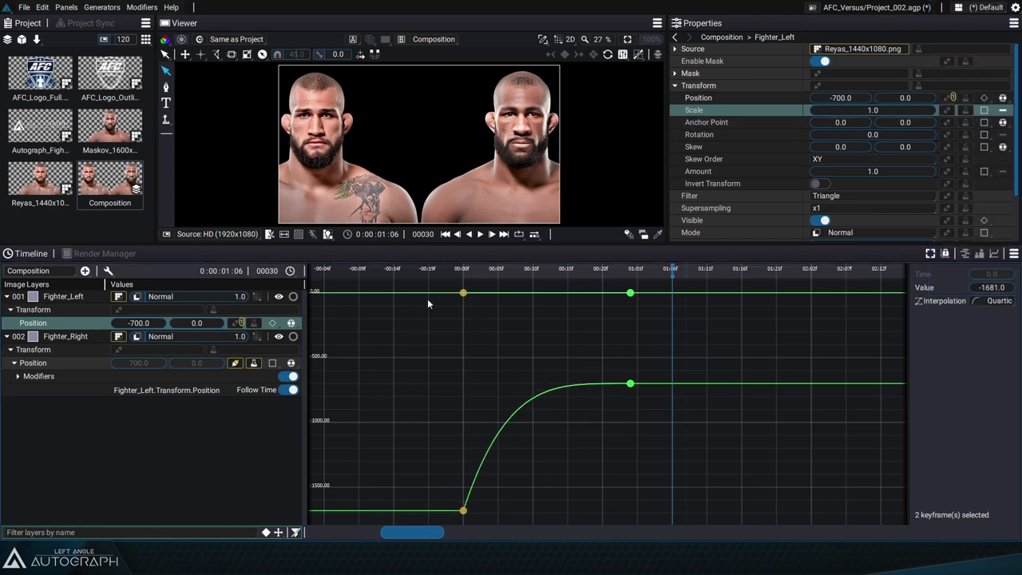
Play the composition from the beginning to check the new Quartic easing of both fighters.
left_click(467, 275)
key("space")
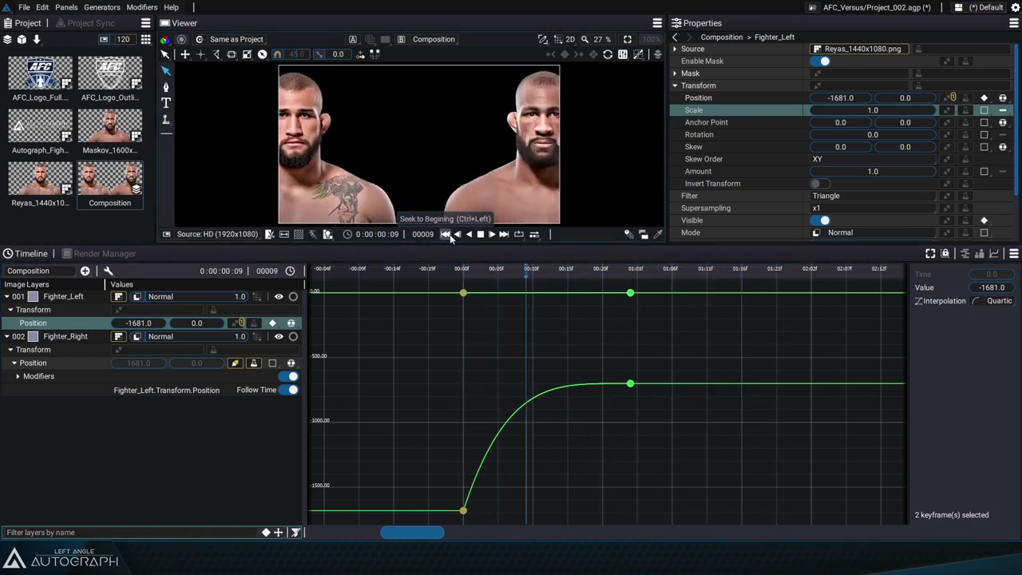
left_click(479, 234)
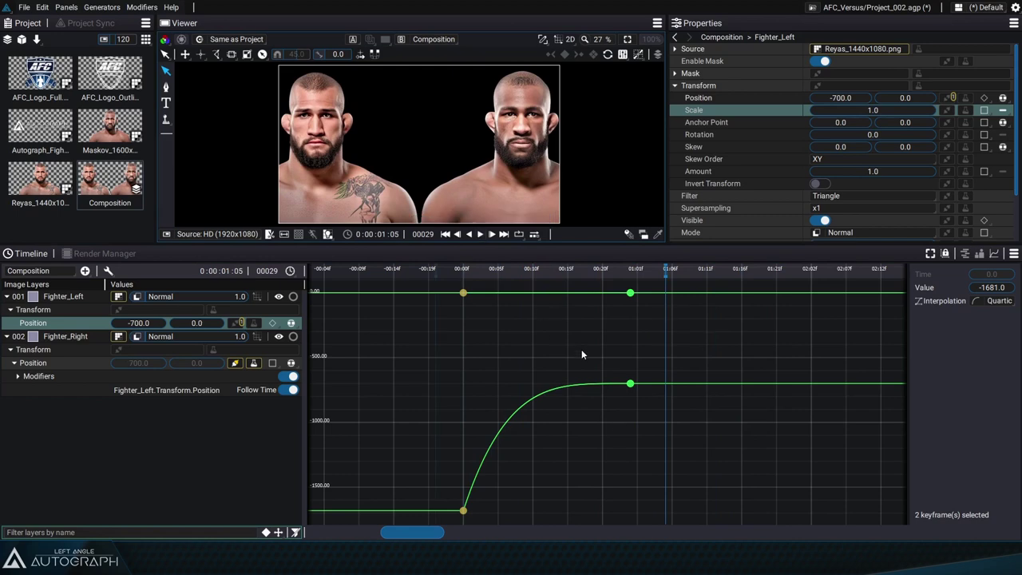
Switch the timeline from the curve editor back to the layer bars and enlarge the viewer area.
left_click(964, 254)
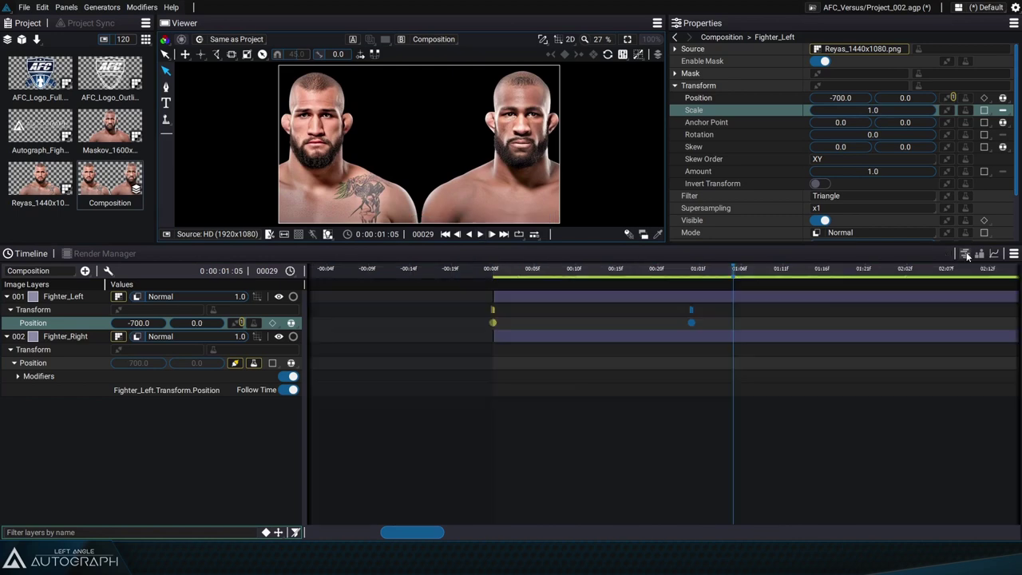
left_click_drag(614, 399, 552, 404)
left_click_drag(511, 245, 503, 335)
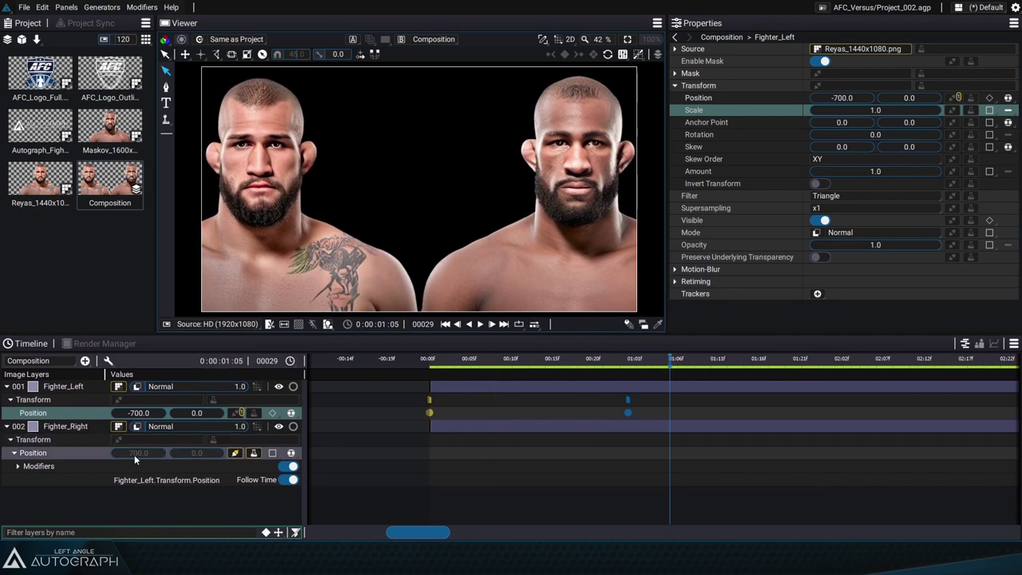
Try shifting the Fighter_Right layer to start at frame 9 with Follow Time on, and scrub through the motion.
mouse_move(538, 387)
left_mouse_down()
mouse_move(745, 387)
mouse_move(541, 395)
left_mouse_up()
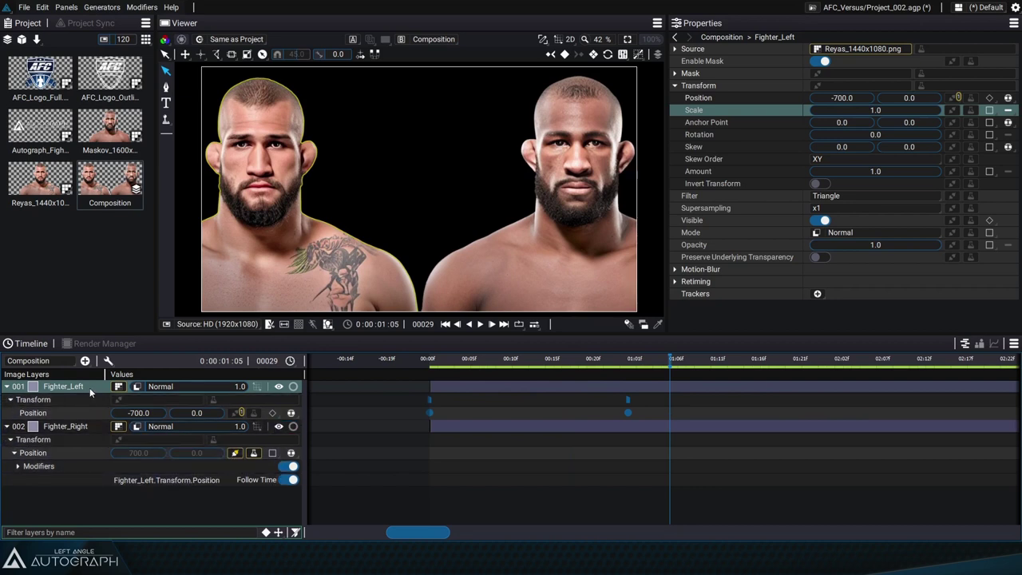
mouse_move(536, 360)
left_mouse_down()
mouse_move(481, 360)
mouse_move(520, 360)
left_mouse_up()
left_click_drag(491, 424, 566, 433)
left_click_drag(522, 367, 550, 370)
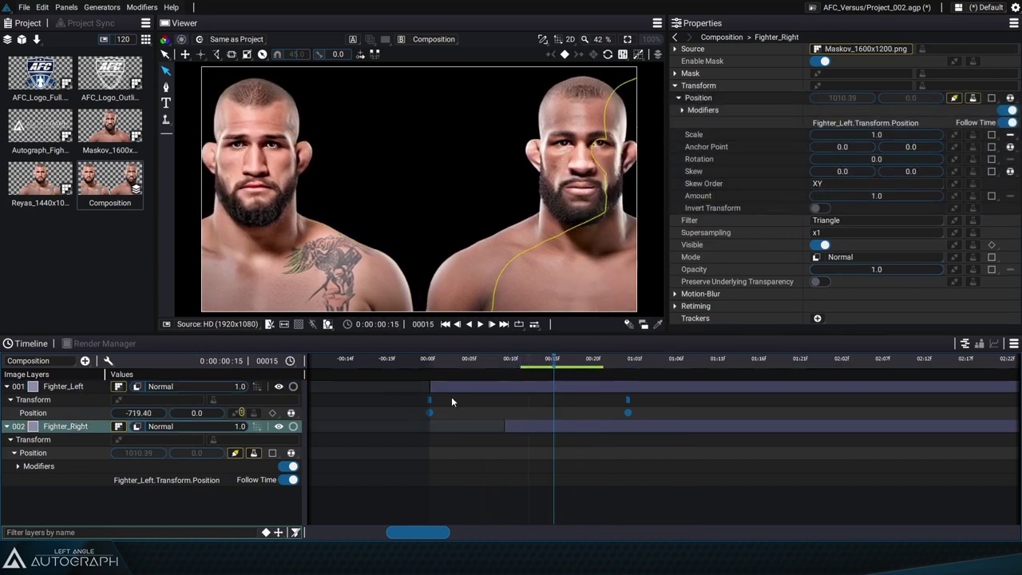
left_click_drag(666, 402, 447, 423)
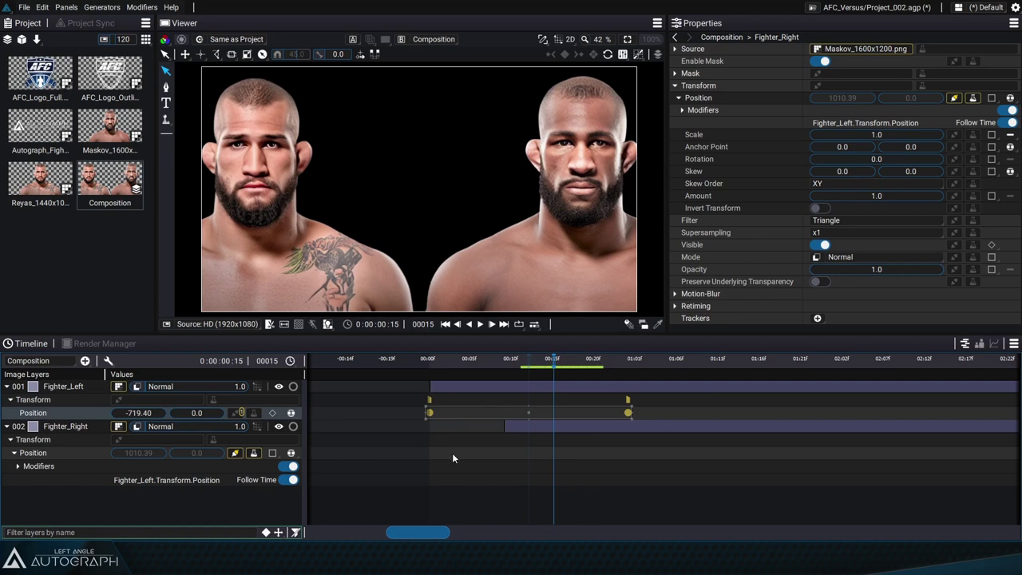
Turn off Follow Time for Fighter_Right's linked position, move the layer back to frame 0, and scrub to check.
left_click(533, 428)
left_click_drag(461, 428, 458, 427)
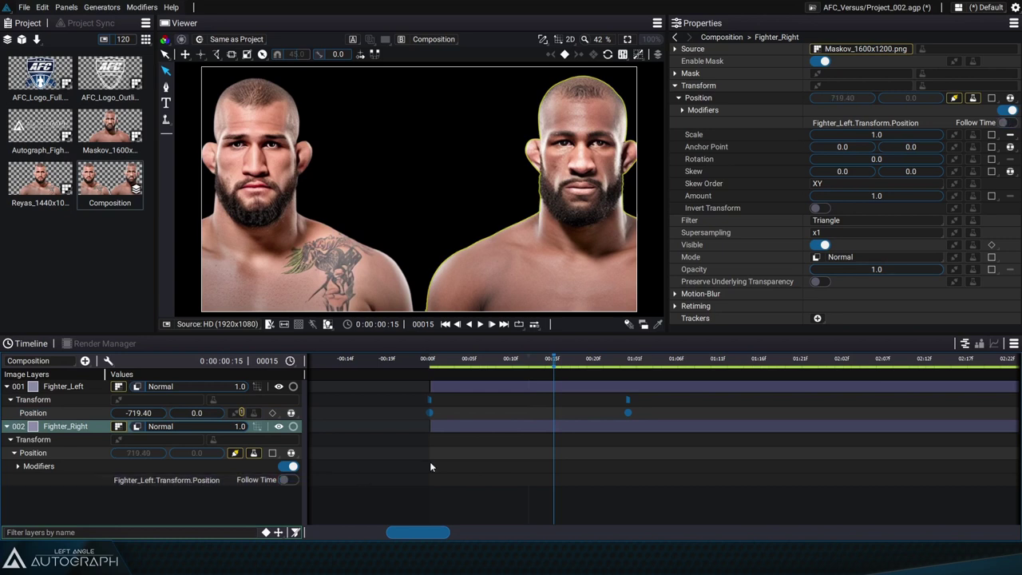
left_click_drag(438, 359, 529, 358)
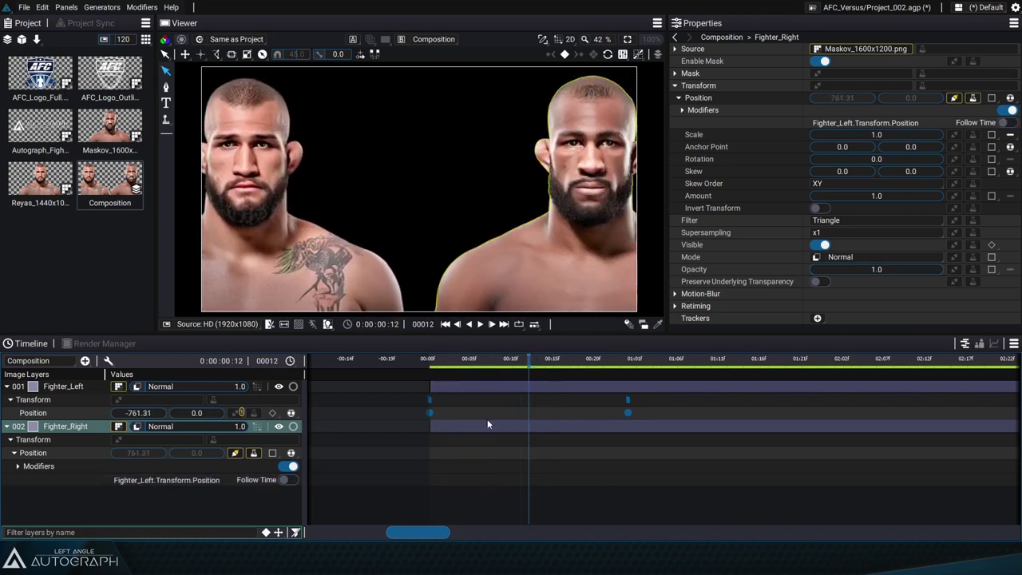
Delay the Fighter_Right layer, settling its start on frame 9, and play back the staggered entrance.
left_click_drag(477, 428, 558, 424)
left_click_drag(531, 362, 427, 370)
key("space")
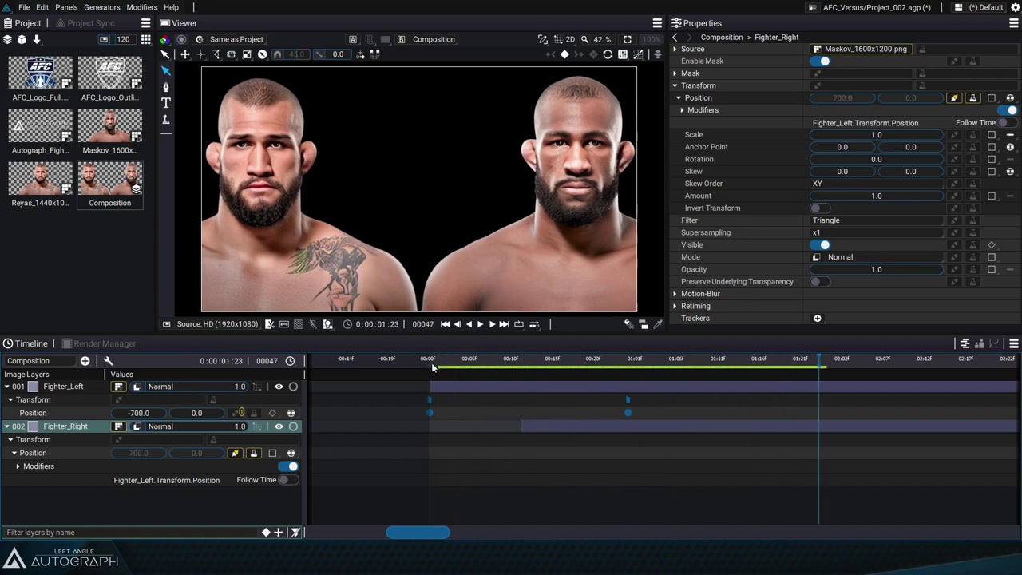
left_click_drag(586, 359, 554, 367)
mouse_move(628, 412)
left_mouse_down()
mouse_move(575, 407)
mouse_move(706, 407)
mouse_move(615, 408)
mouse_move(666, 408)
mouse_move(633, 408)
left_mouse_up()
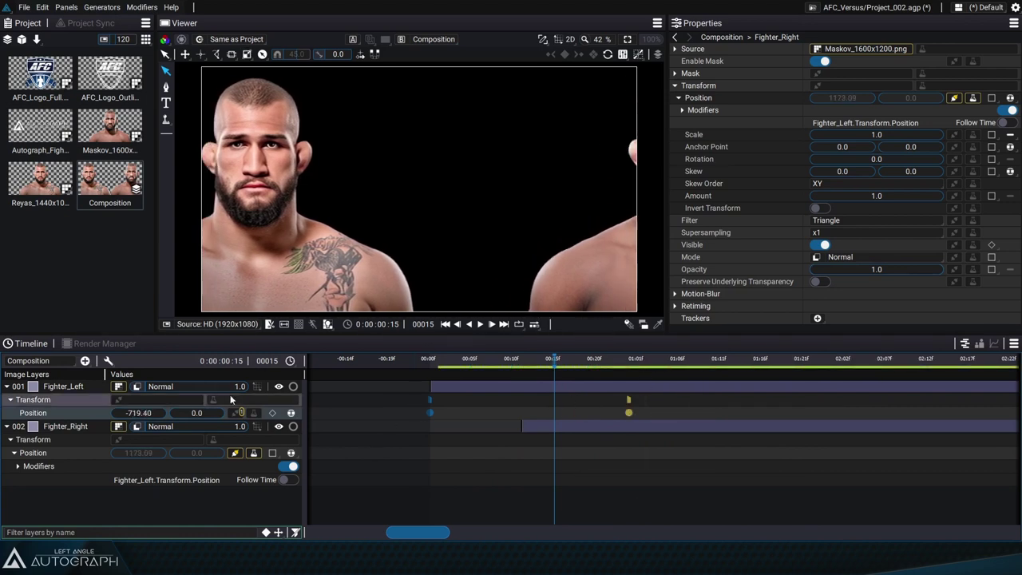
left_click(61, 452)
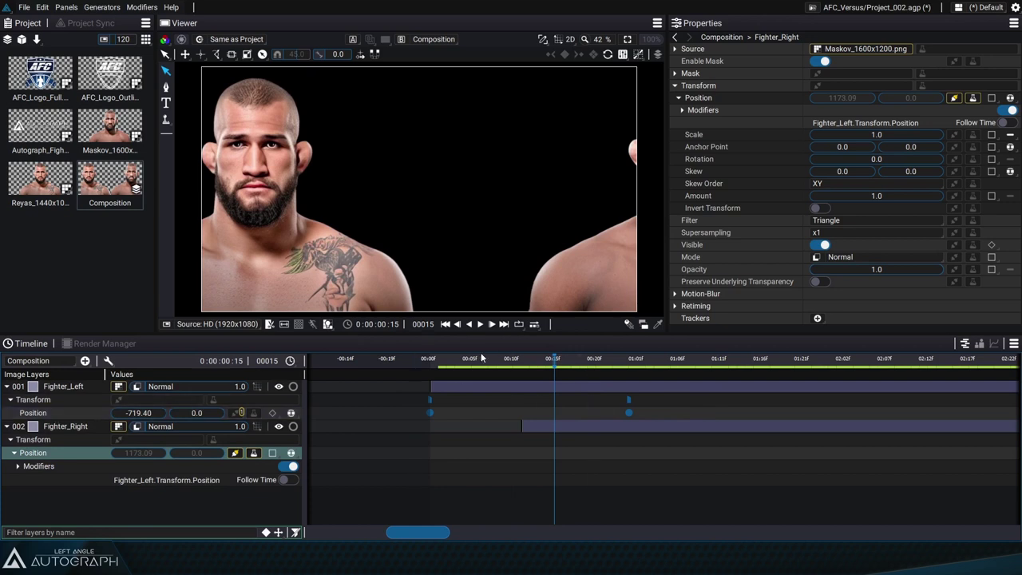
left_click_drag(449, 359, 504, 363)
mouse_move(543, 420)
left_mouse_down()
mouse_move(385, 423)
mouse_move(588, 428)
mouse_move(443, 427)
mouse_move(531, 429)
left_mouse_up()
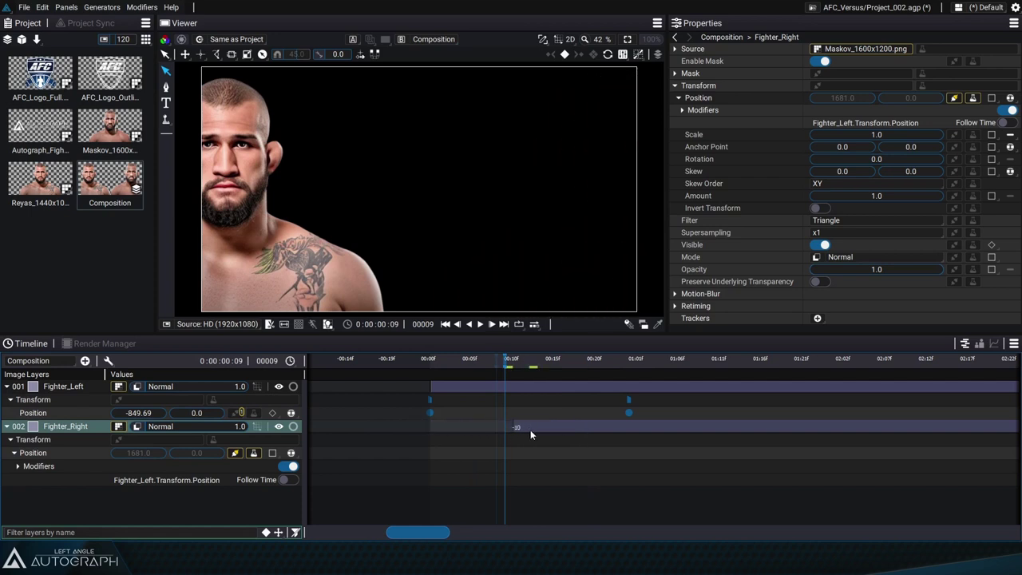
key("space")
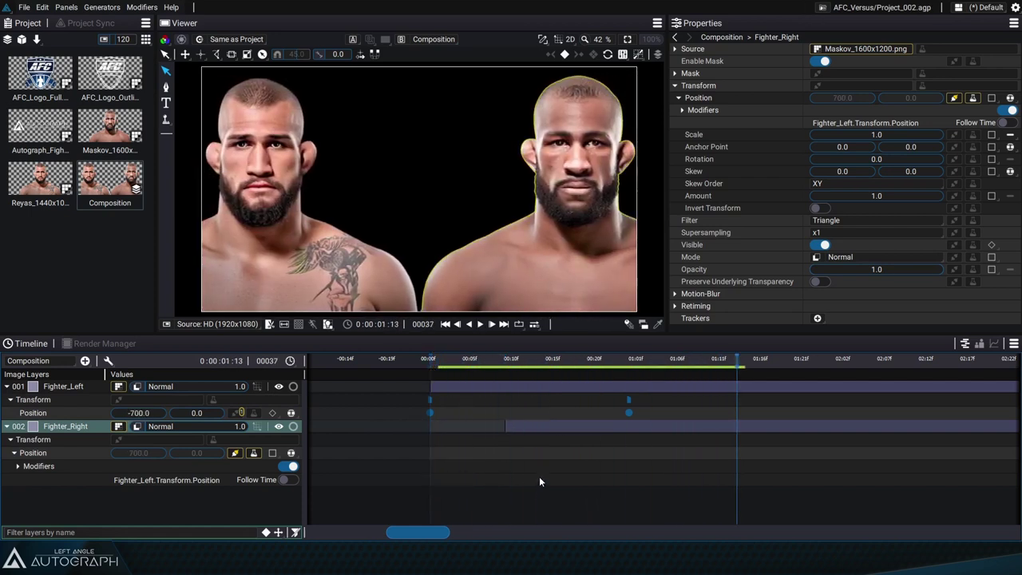
At frame 5, zoom in on Fighter_Left, show all its timeline properties and expand its Motion-Blur settings.
mouse_move(471, 366)
left_mouse_down()
mouse_move(438, 364)
mouse_move(484, 363)
mouse_move(473, 362)
left_mouse_up()
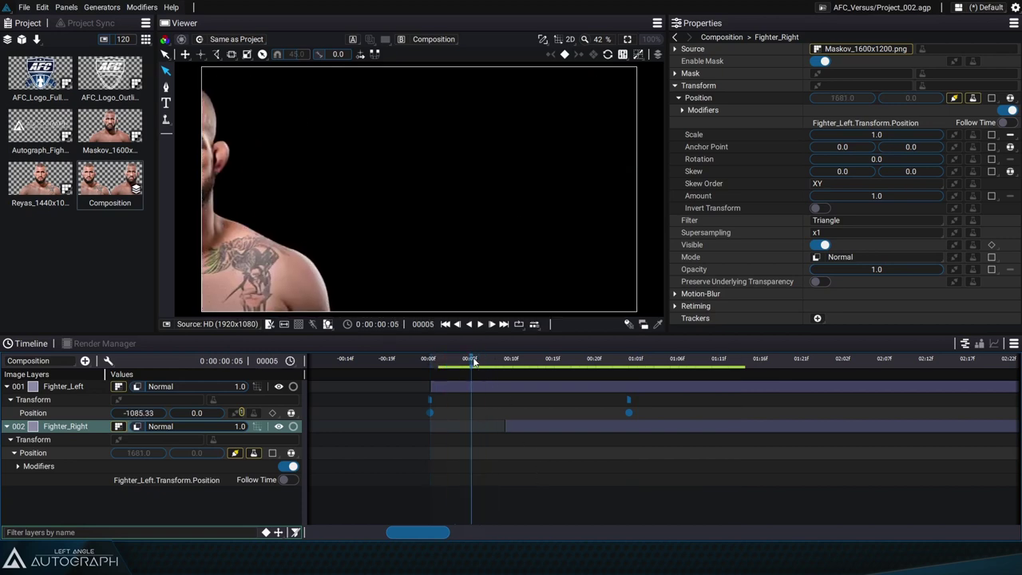
scroll(255, 248, "up", 8)
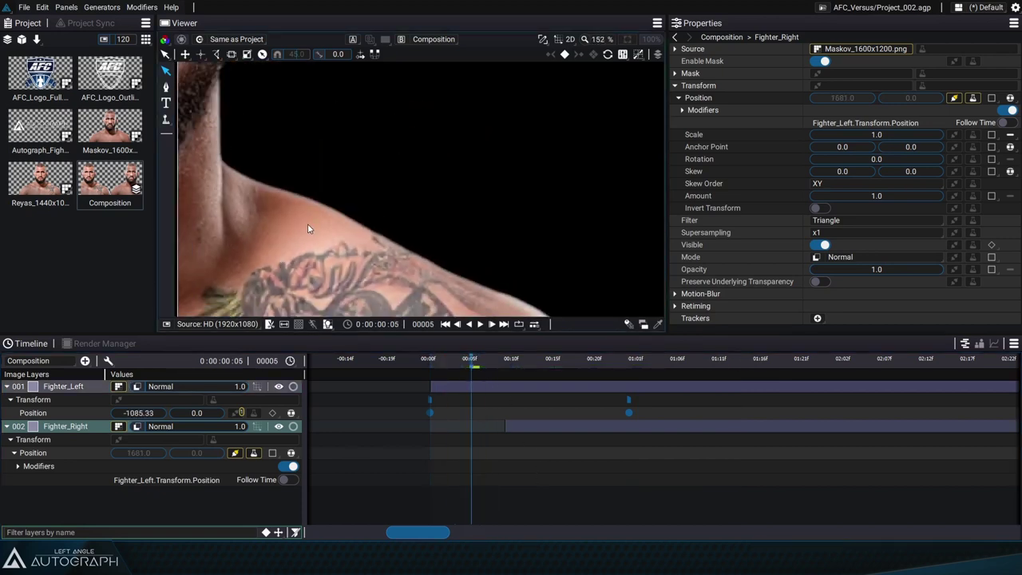
left_click(62, 388)
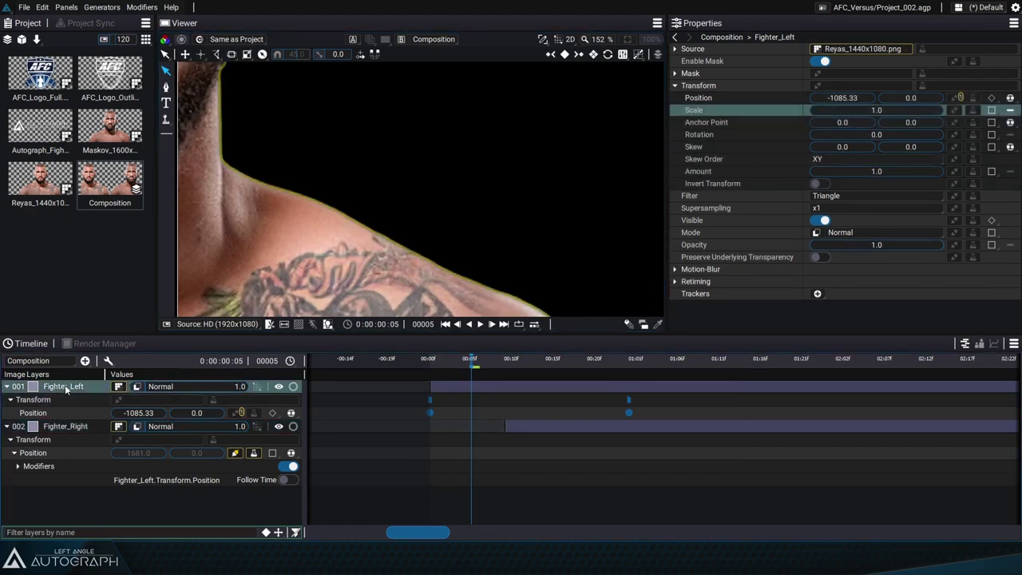
left_click(295, 533)
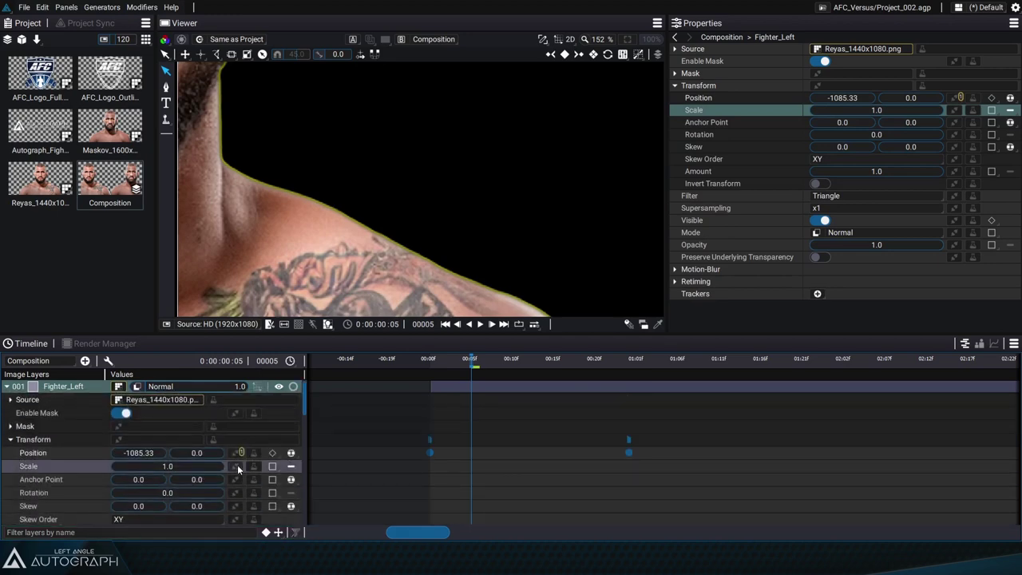
scroll(225, 460, "down", 7)
scroll(194, 451, "up", 1)
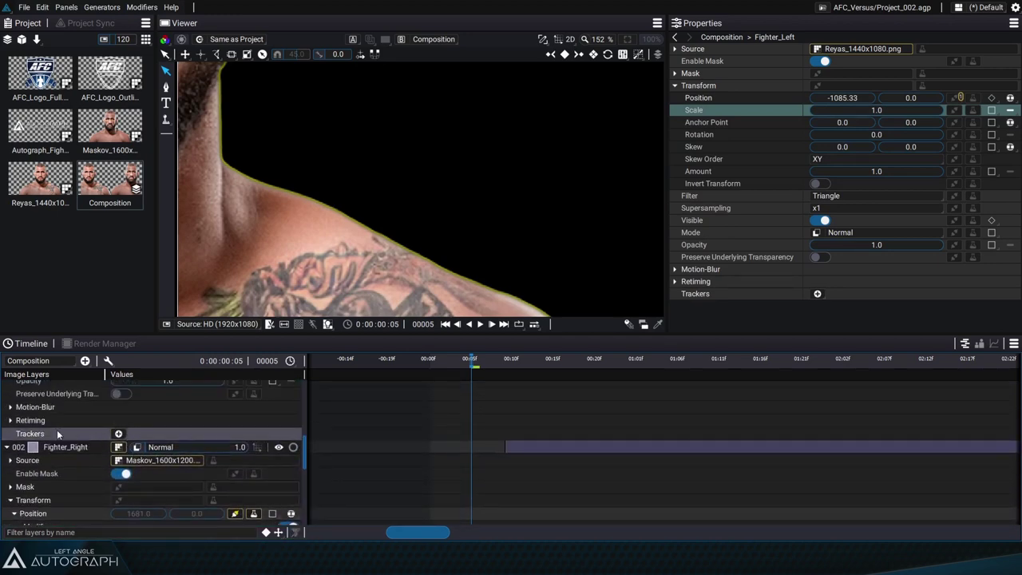
left_click(11, 407)
left_click(49, 409)
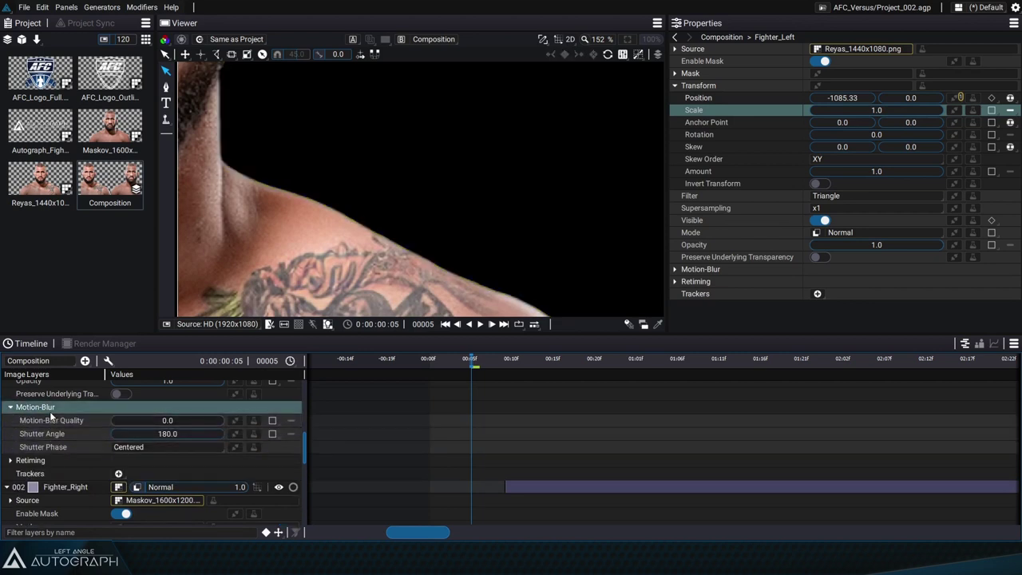
left_click(675, 270)
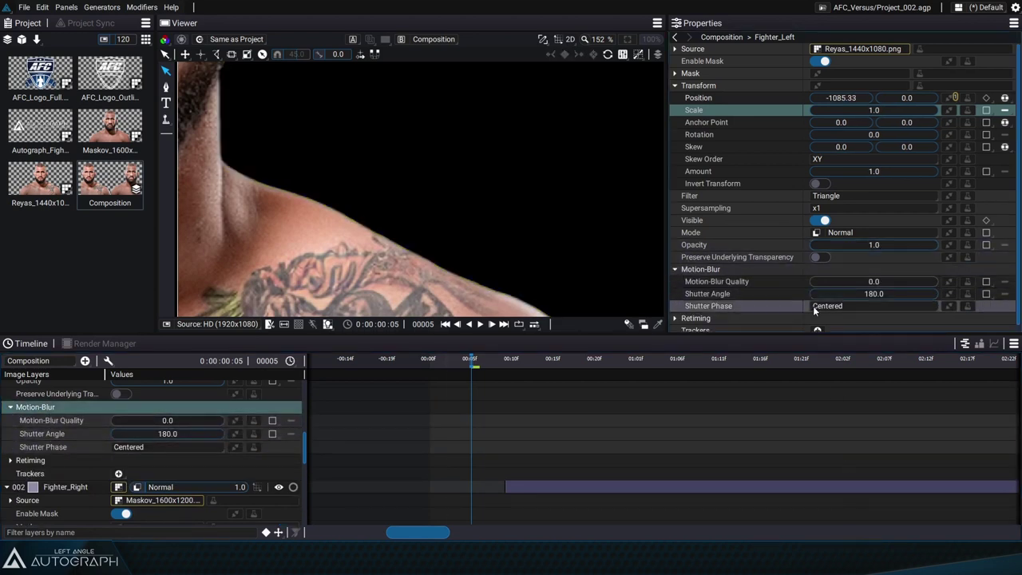
Try Motion-Blur Quality values of 0.01 and 1.0 on Fighter_Left while inspecting the shoulder edge up close.
mouse_move(864, 285)
left_mouse_down()
mouse_move(896, 285)
mouse_move(865, 285)
left_mouse_up()
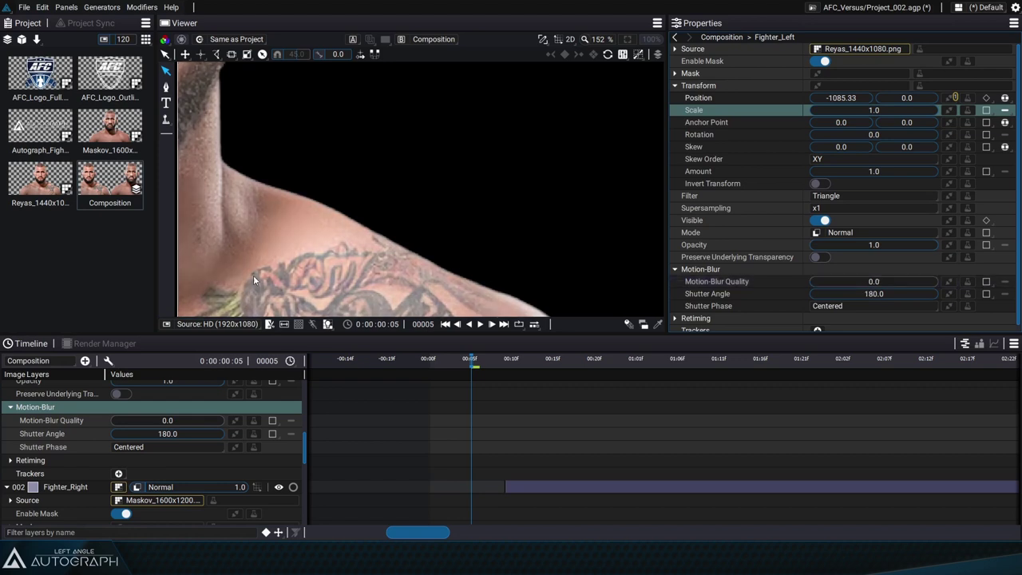
scroll(397, 269, "up", 6)
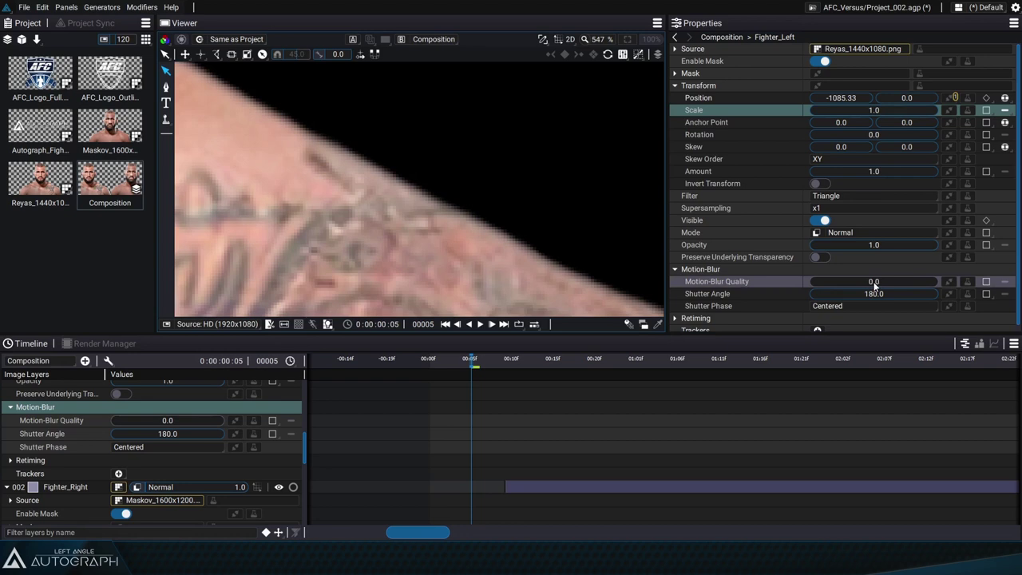
left_click(874, 282)
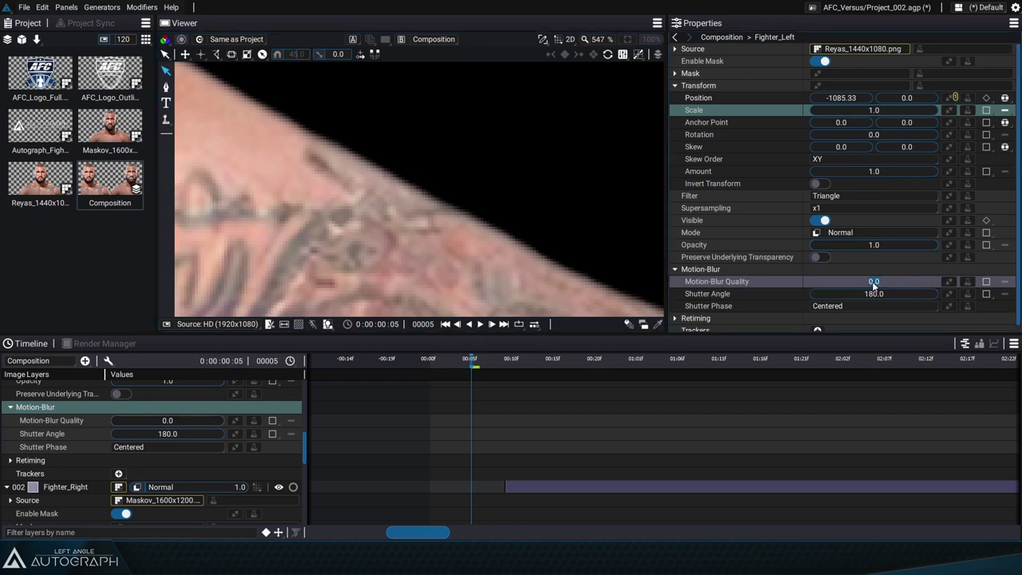
type("1")
key("Return")
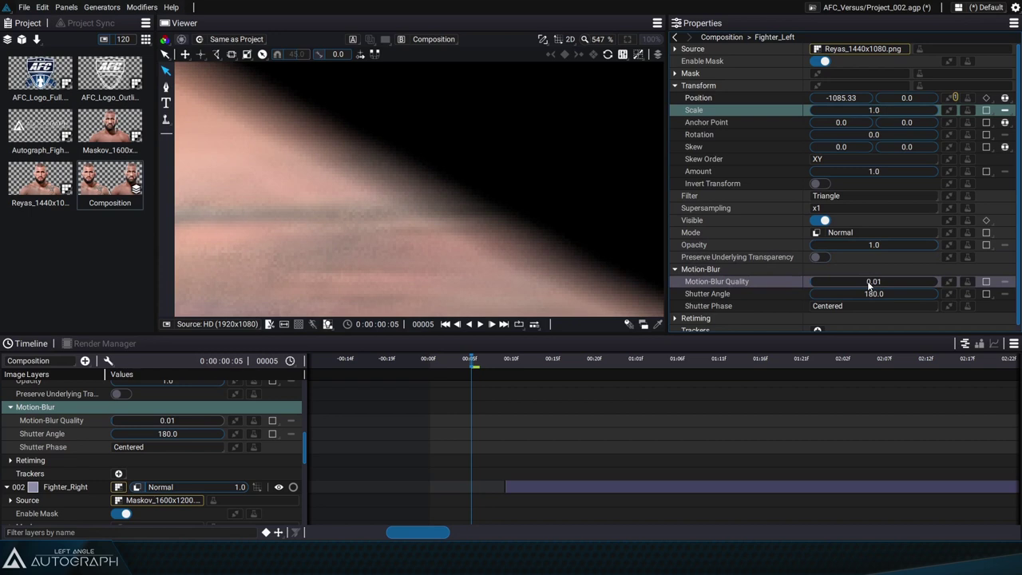
left_click_drag(841, 281, 816, 281)
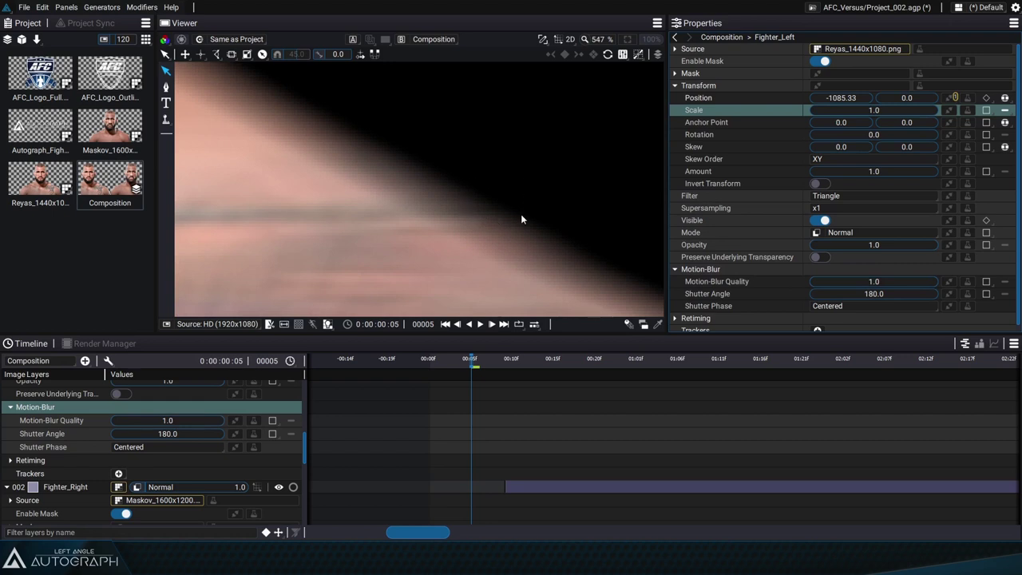
Set Fighter_Left's Motion-Blur Quality to 0.15.
double_click(882, 282)
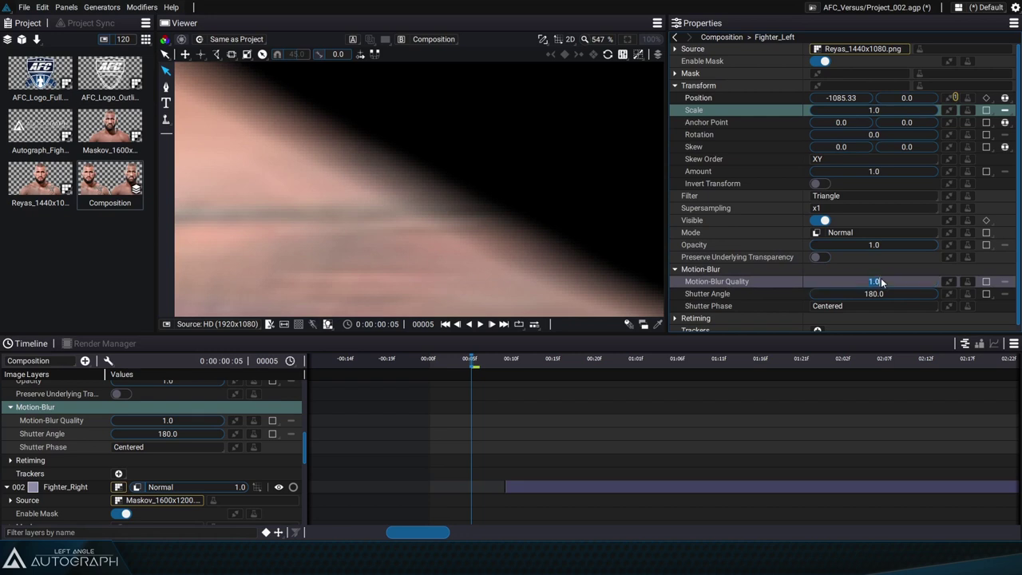
type("0.15")
key("Return")
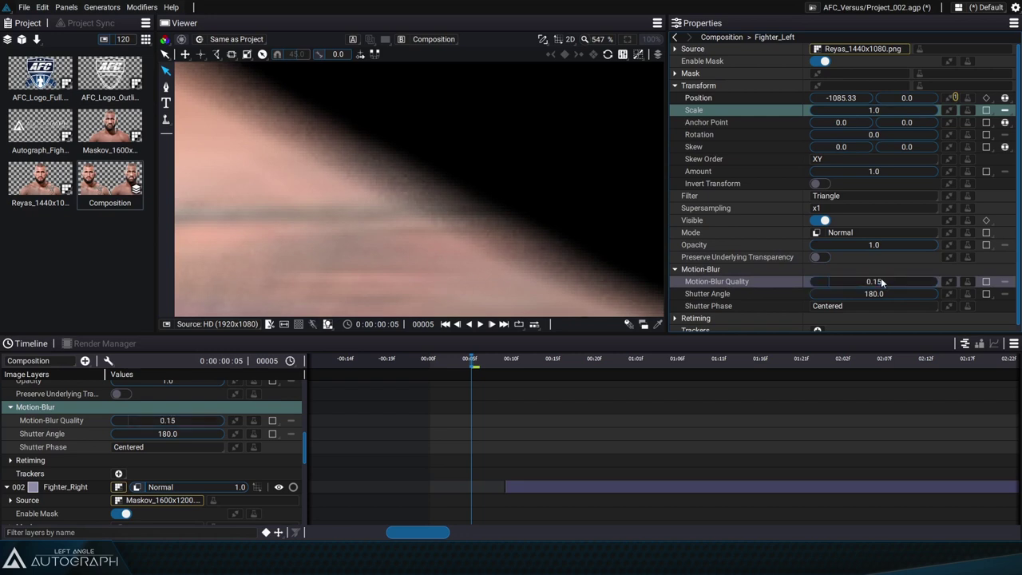
Fit the whole composition in the viewer and play it from the beginning to review the motion blur.
scroll(379, 236, "down", 5)
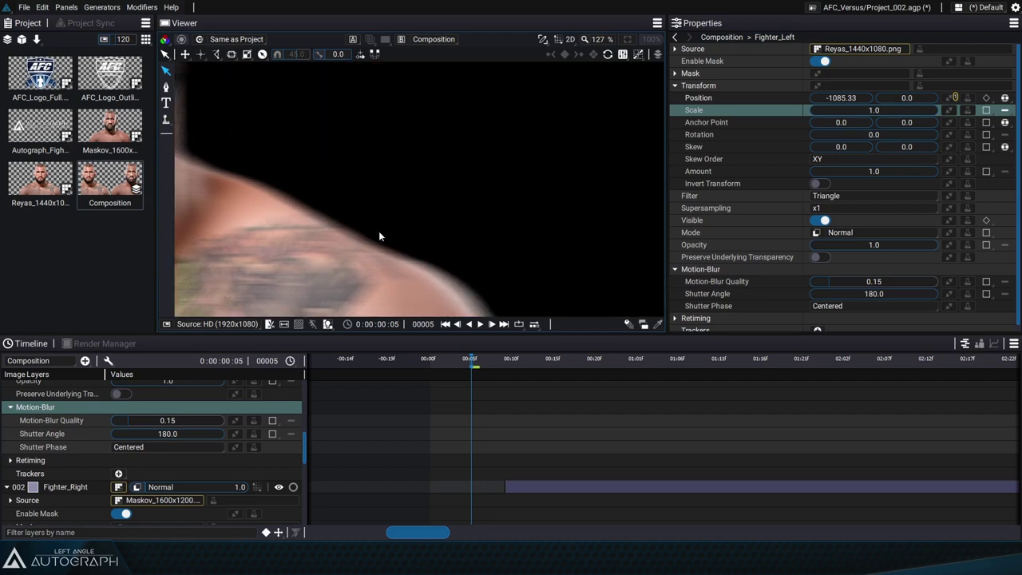
left_click(628, 39)
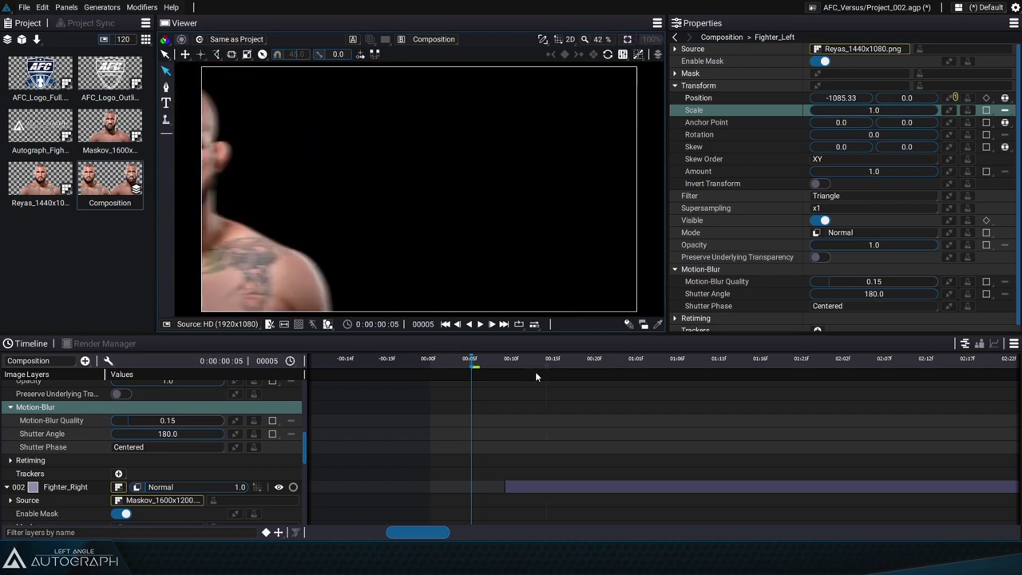
left_click(441, 325)
left_click(480, 324)
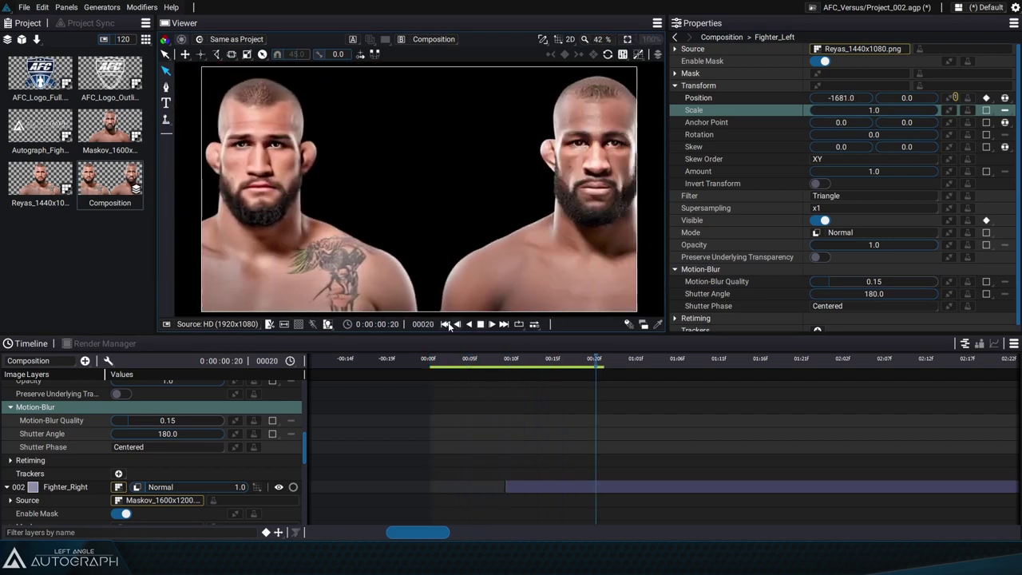
At frame 3, try Motion-Blur Quality values of 0.50 and 0.25 on Fighter_Left.
left_click(480, 324)
left_click_drag(499, 363, 459, 369)
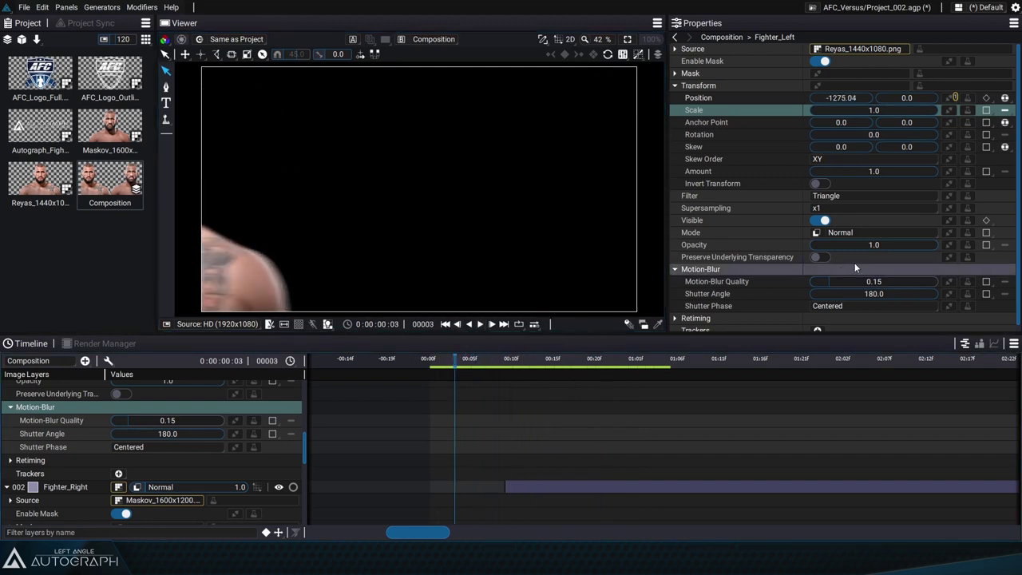
double_click(878, 282)
type("0.50")
key("Return")
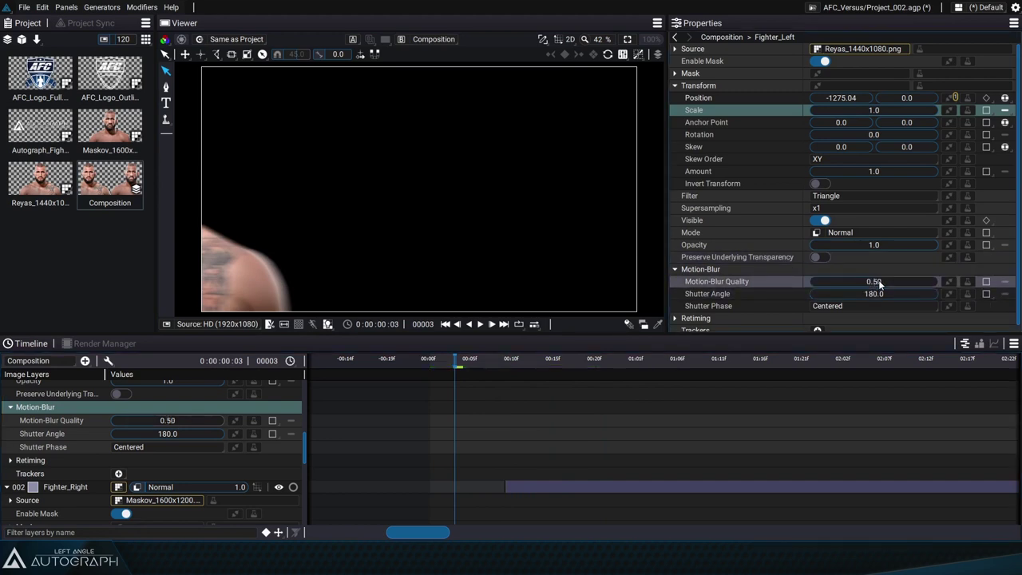
double_click(868, 282)
type("0.25")
key("Return")
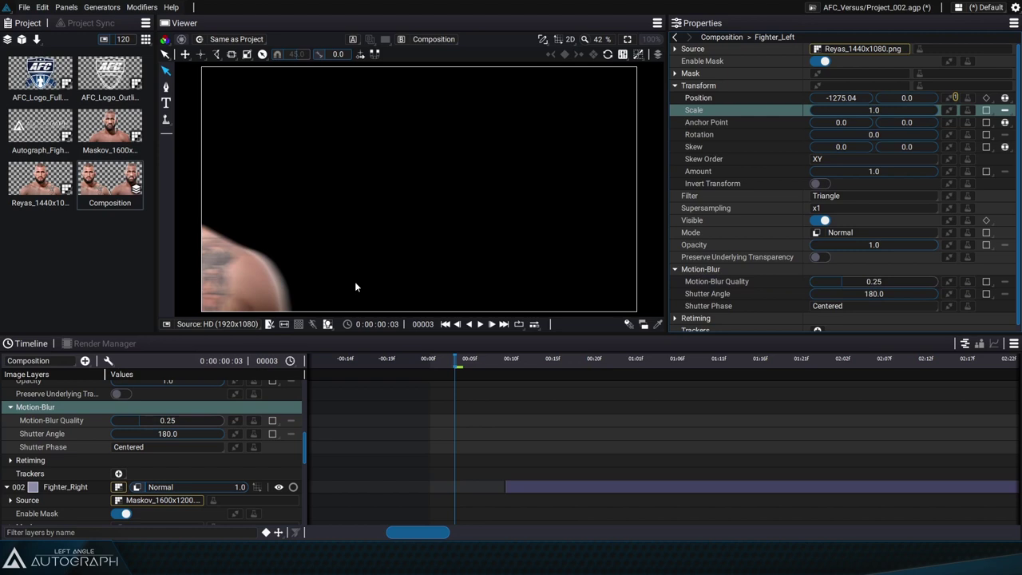
Set Fighter_Left's Motion-Blur Quality to 1.0 and play the composition from the start to review the blur.
double_click(870, 282)
type("1")
key("Return")
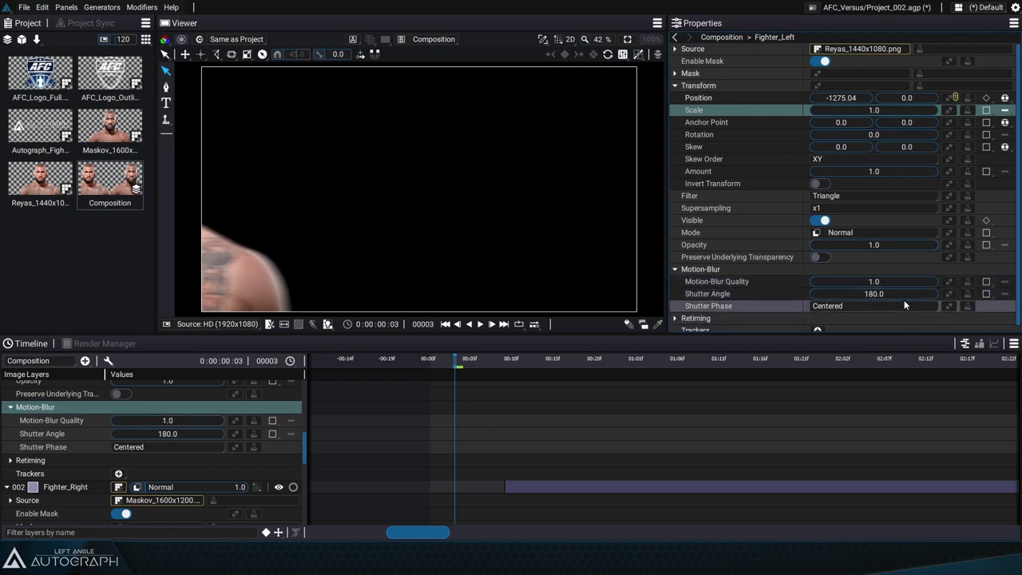
left_click(480, 324)
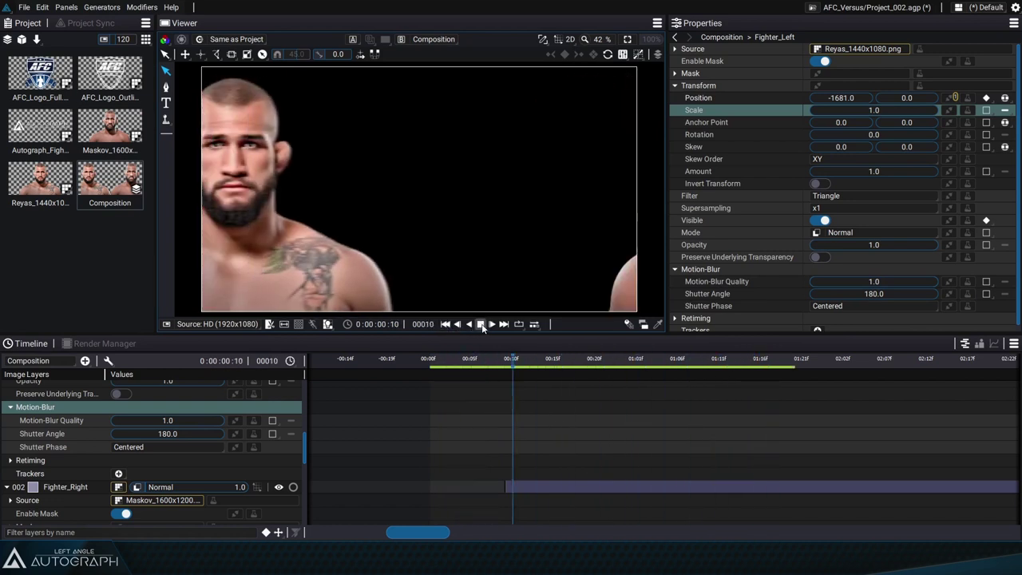
left_click(446, 324)
left_click(481, 324)
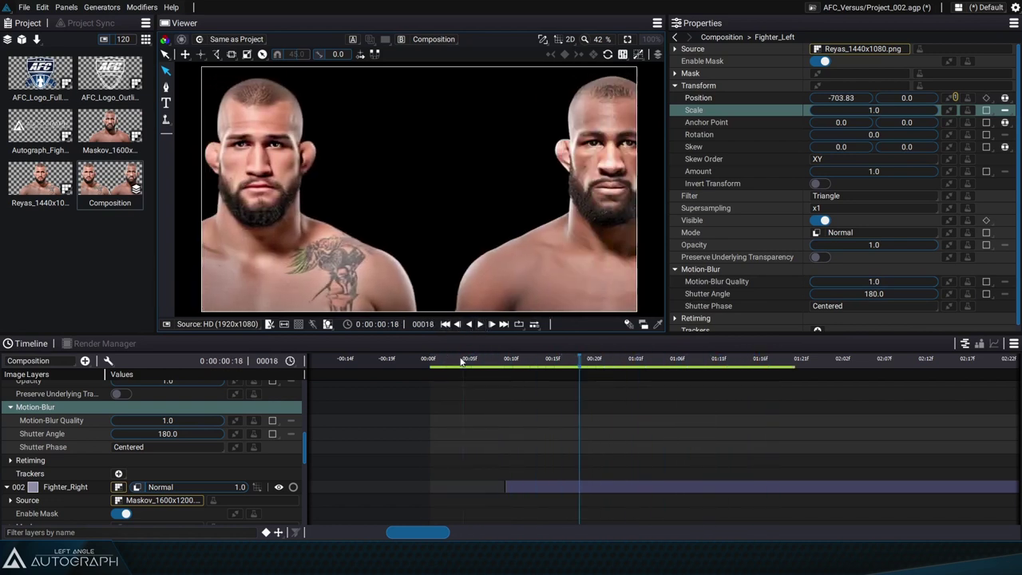
left_click_drag(442, 365, 584, 364)
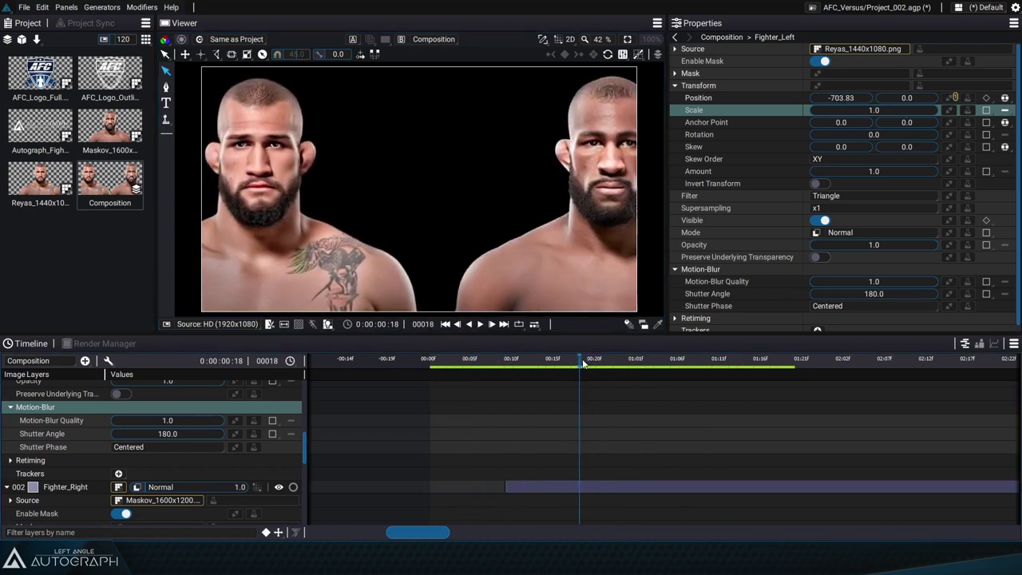
Set Fighter_Right's Motion-Blur Quality to 1.0 and scrub through its entrance to frame 15.
left_click(70, 418)
scroll(72, 425, "down", 6)
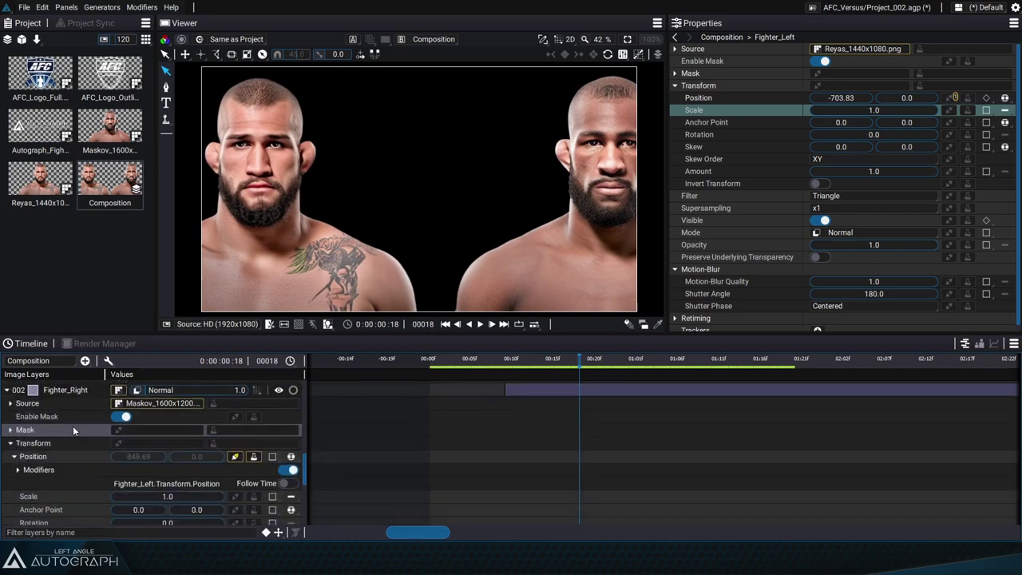
left_click(10, 492)
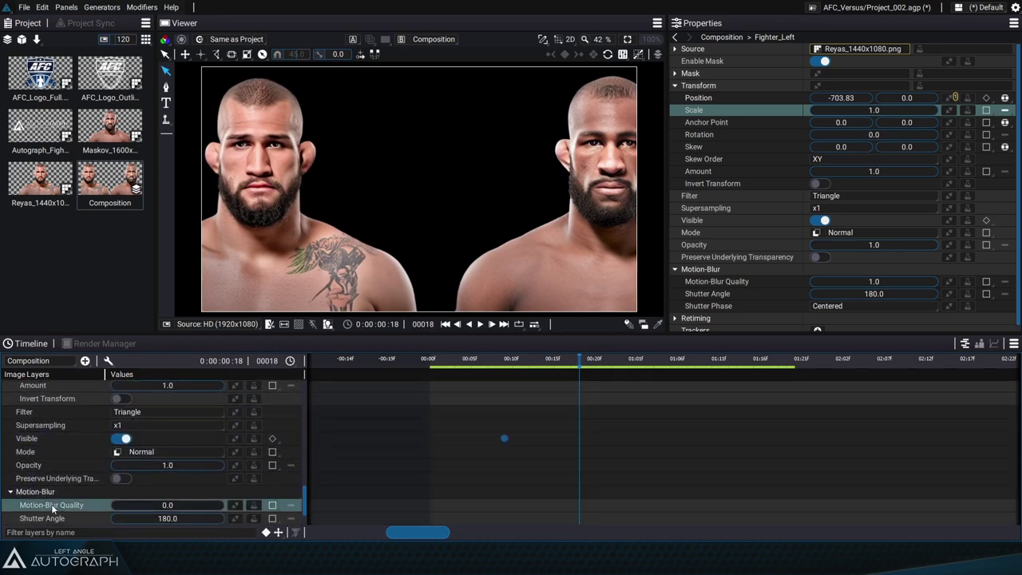
left_click(63, 505)
left_click_drag(479, 360, 557, 372)
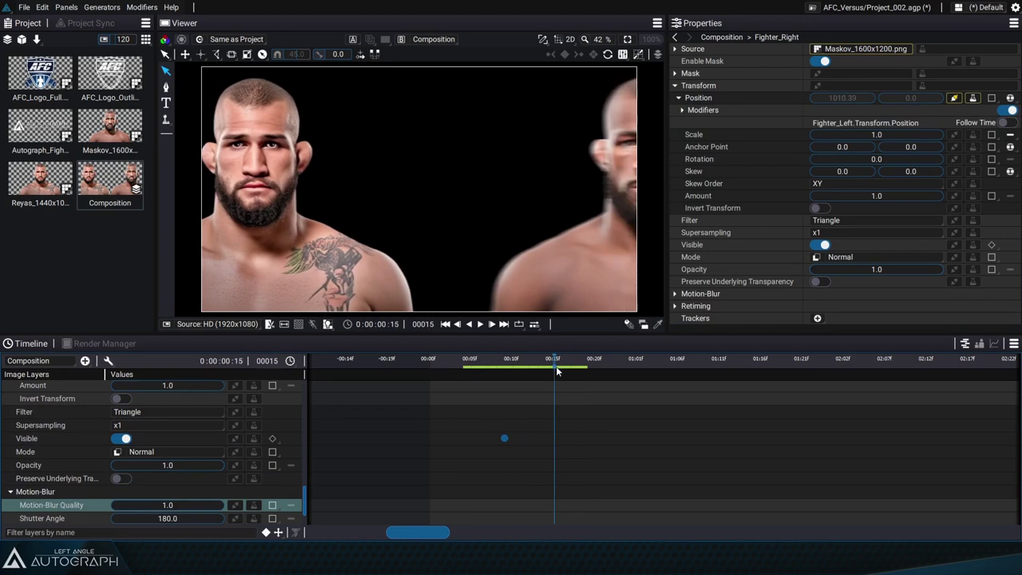
Try a Shutter Angle of 630 on Fighter_Right, scrub through the animation to compare the blur, and undo the change.
mouse_move(304, 499)
left_mouse_down()
mouse_move(306, 428)
mouse_move(301, 514)
left_mouse_up()
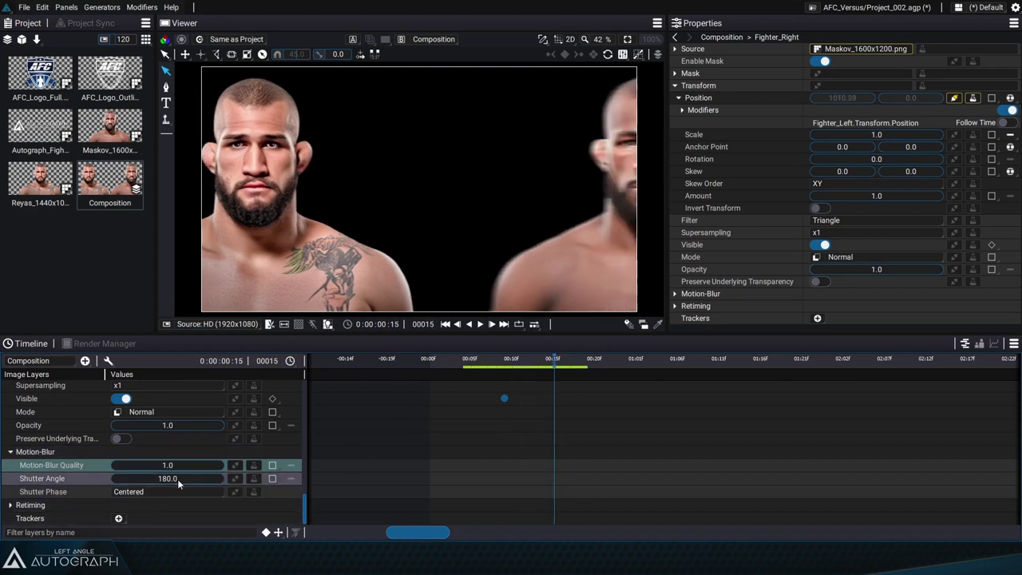
left_click_drag(177, 479, 272, 479)
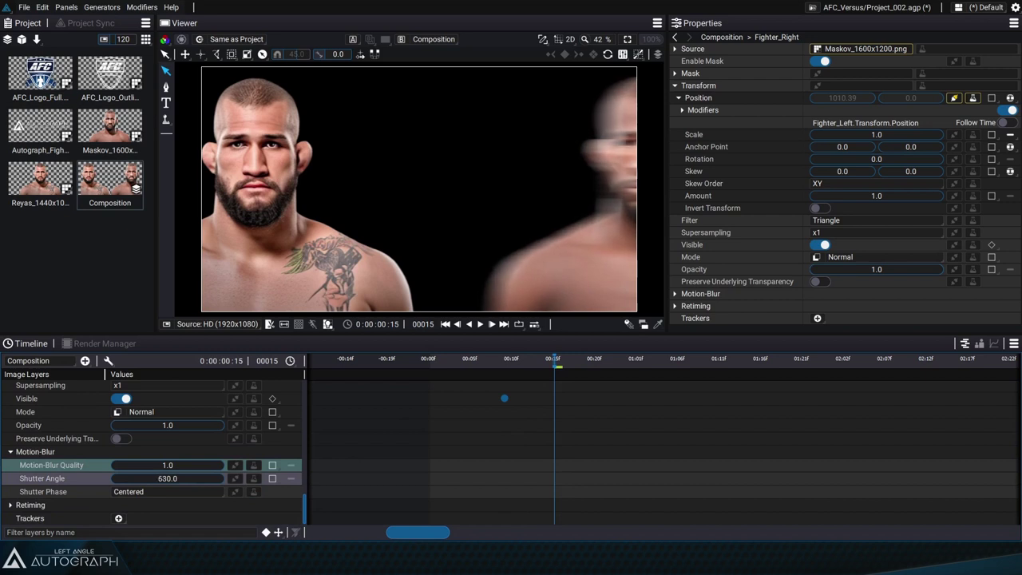
left_click_drag(502, 364, 545, 363)
key("ctrl+z")
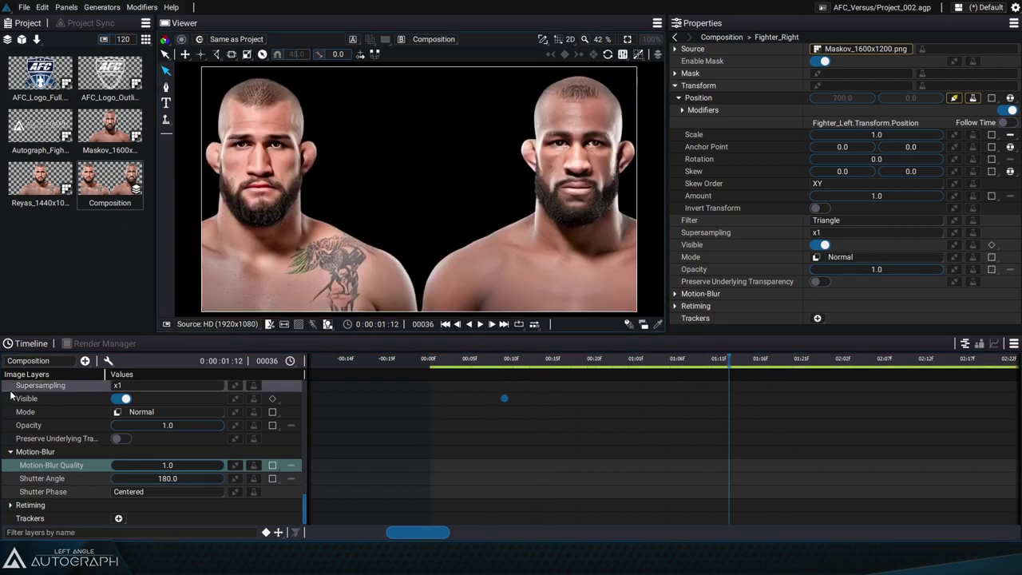
Select all layers, fold their properties in the timeline, and deselect them.
left_click(70, 411)
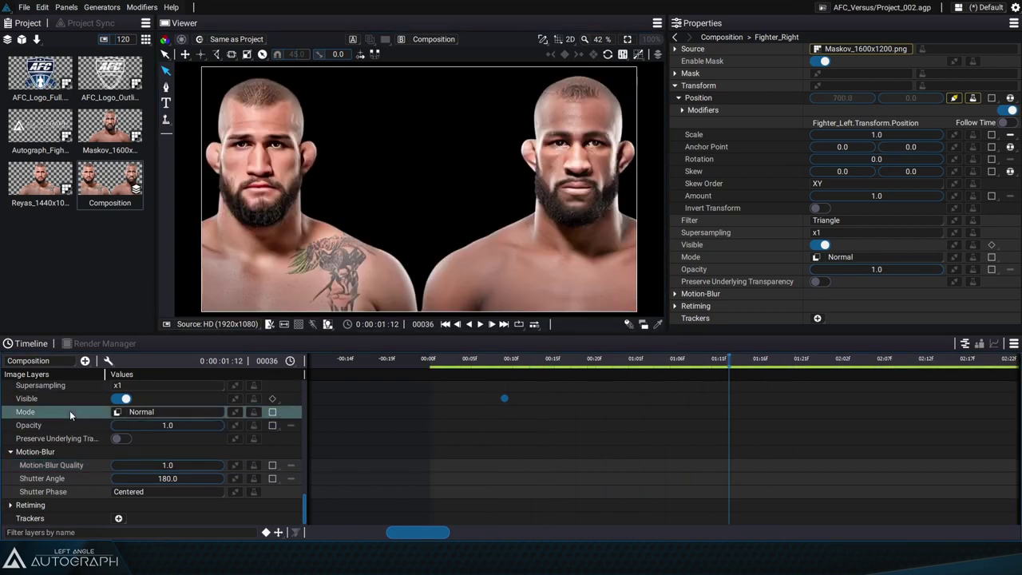
key("ctrl+a")
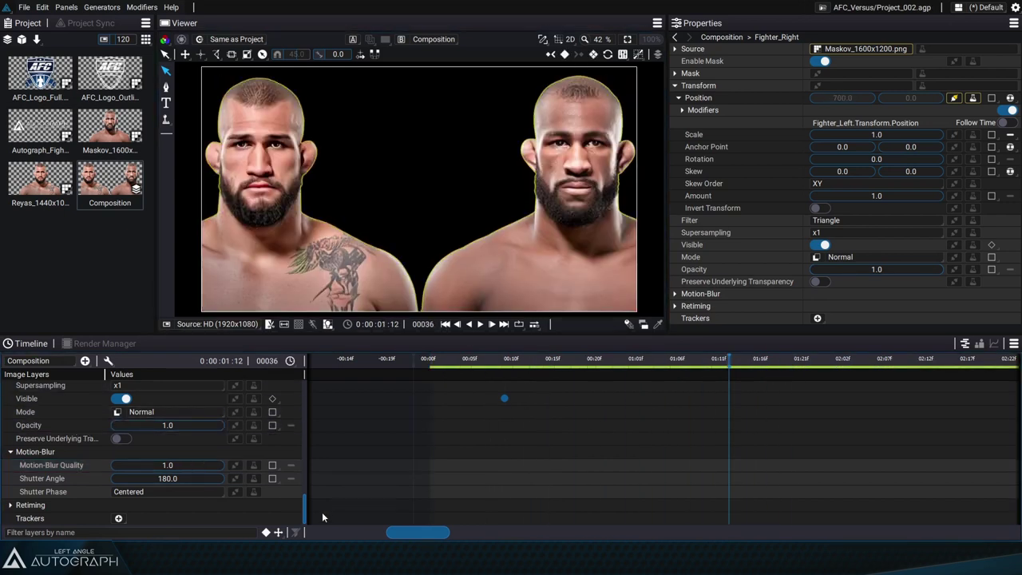
left_click(280, 532)
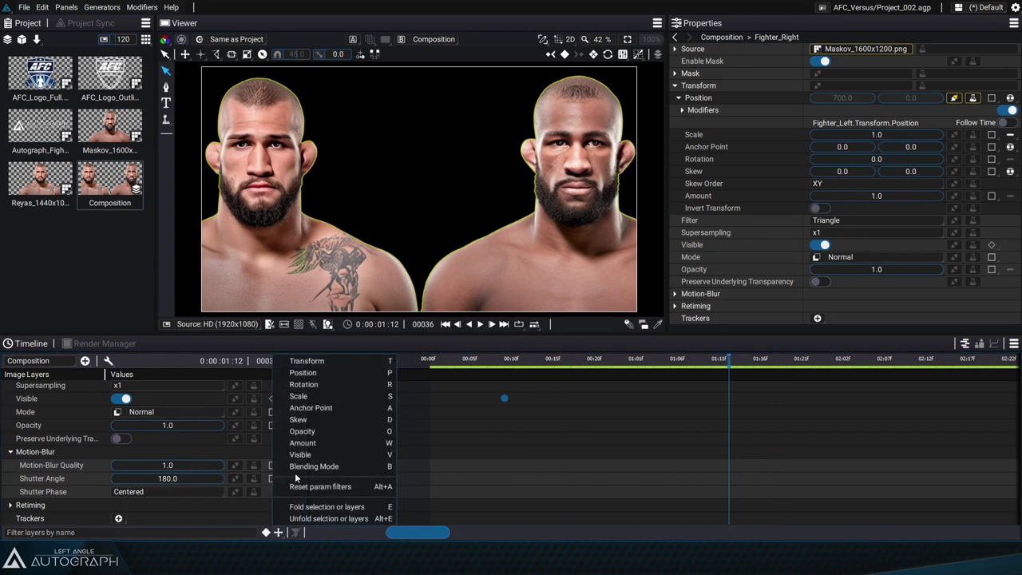
left_click(357, 507)
left_click(357, 506)
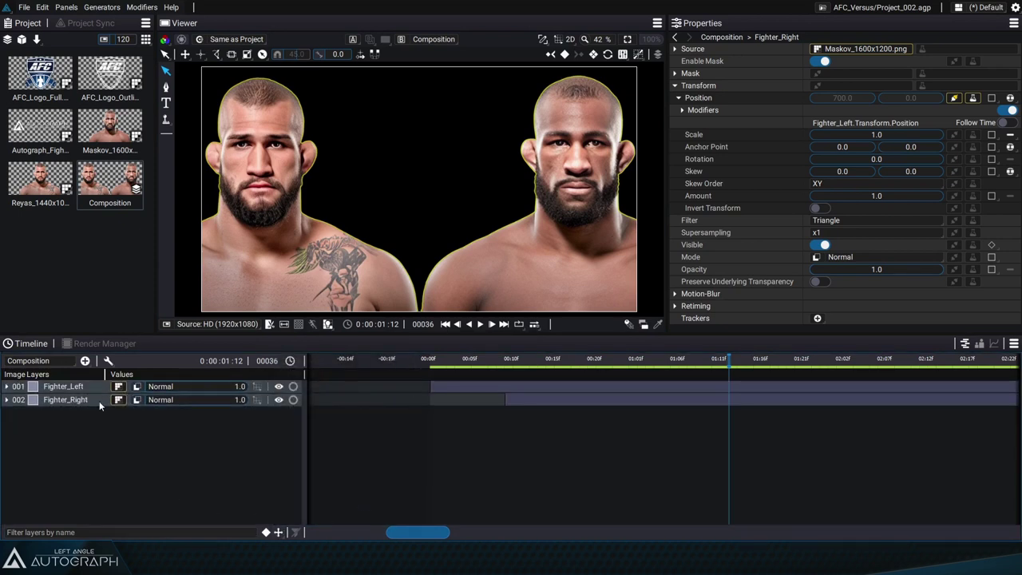
left_click(280, 532)
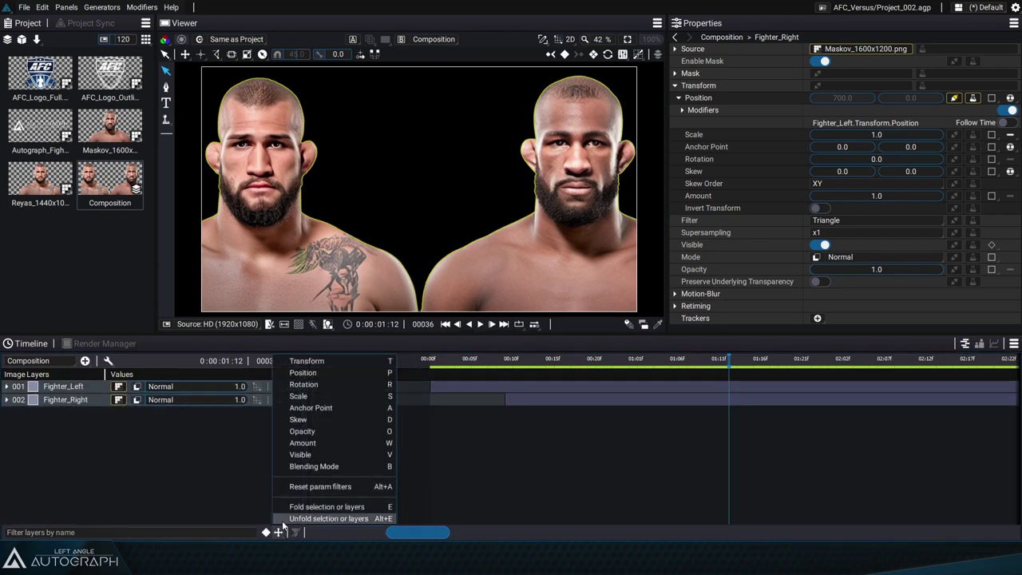
left_click(142, 438)
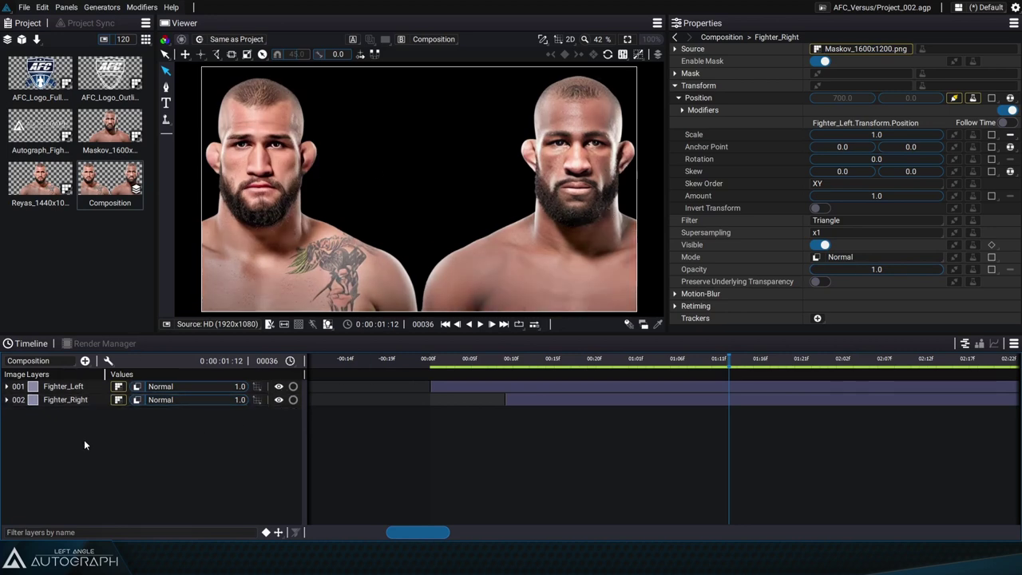
Look through the layer types that can be added, then expand Fighter_Left's Source and browse its existing and new source options.
left_click(84, 360)
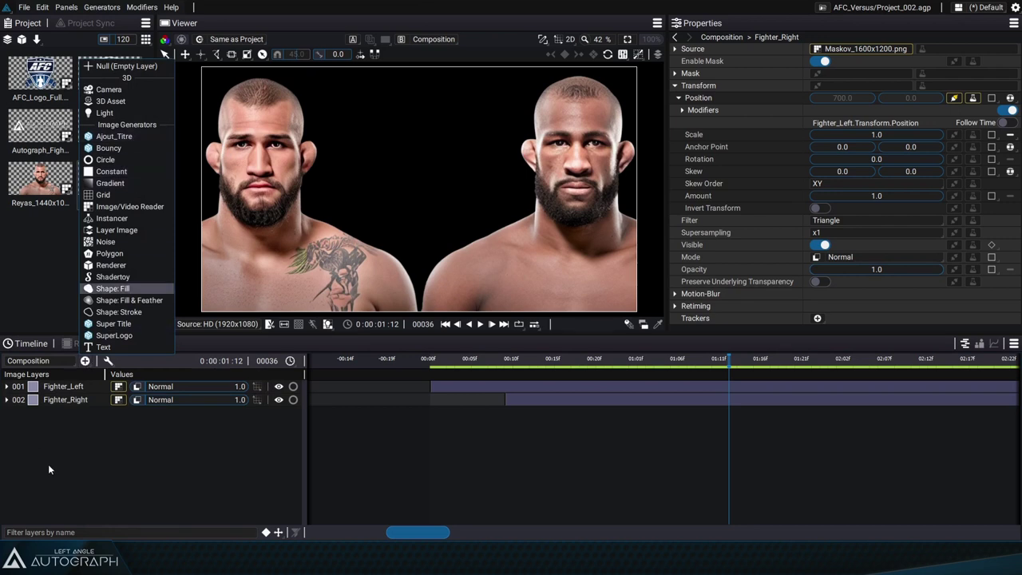
left_click(6, 387)
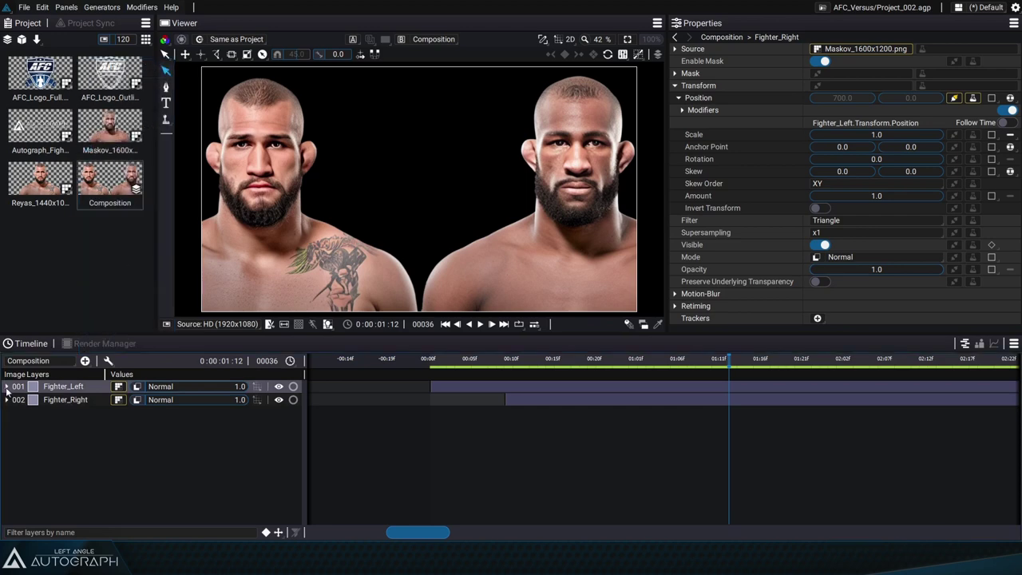
left_click(6, 387)
left_click(11, 439)
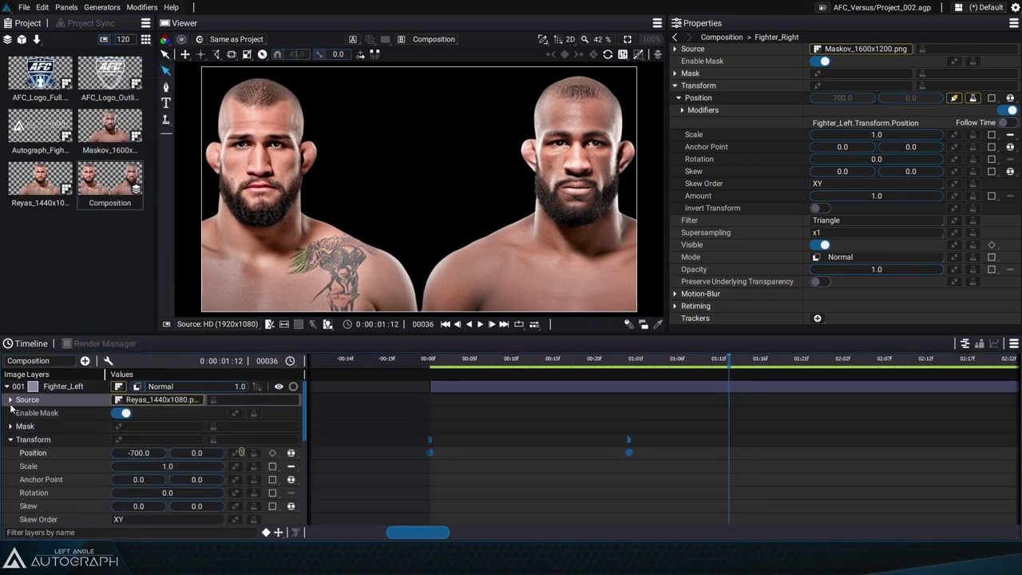
left_click(10, 400)
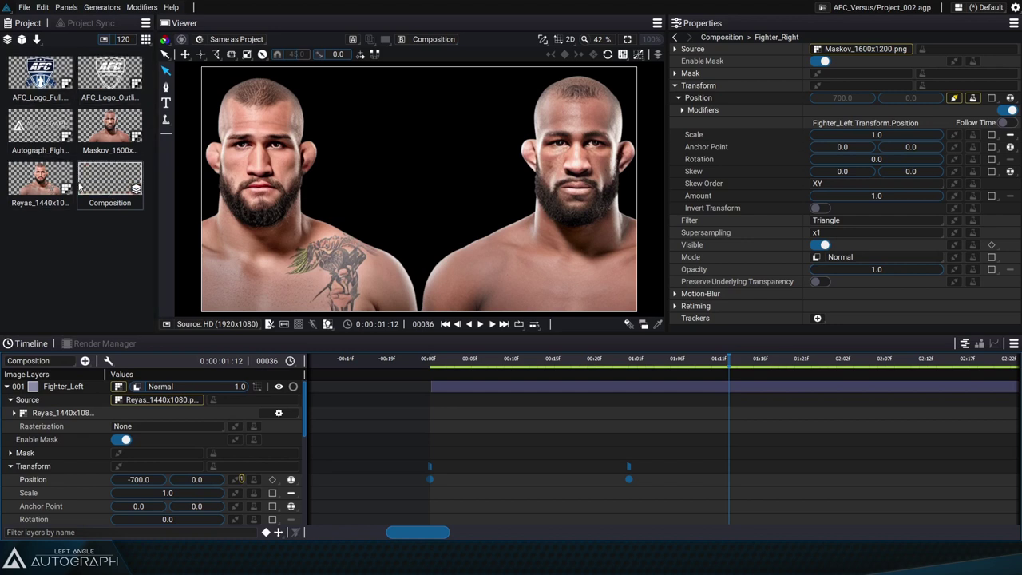
left_click(159, 400)
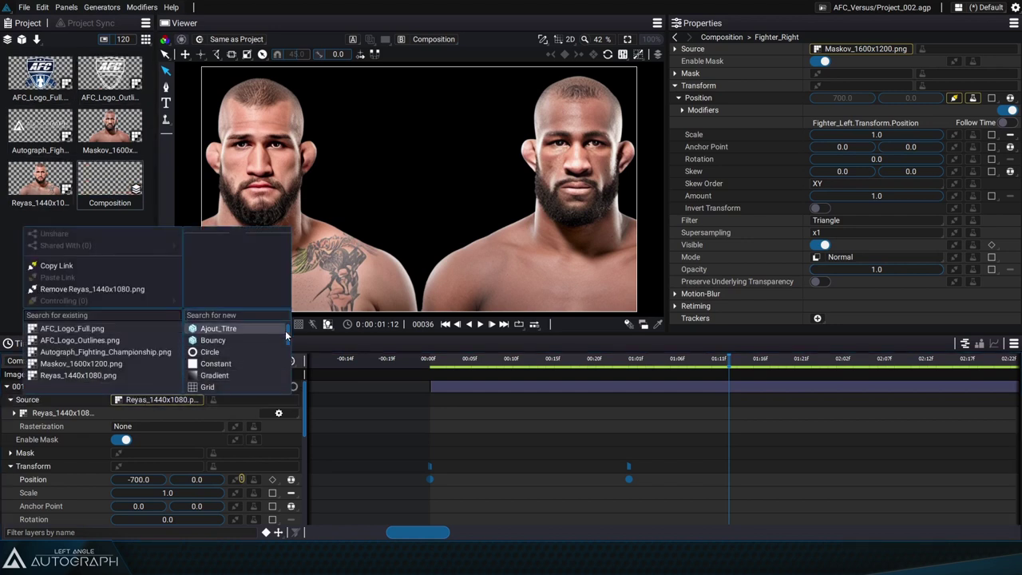
left_click_drag(286, 336, 289, 355)
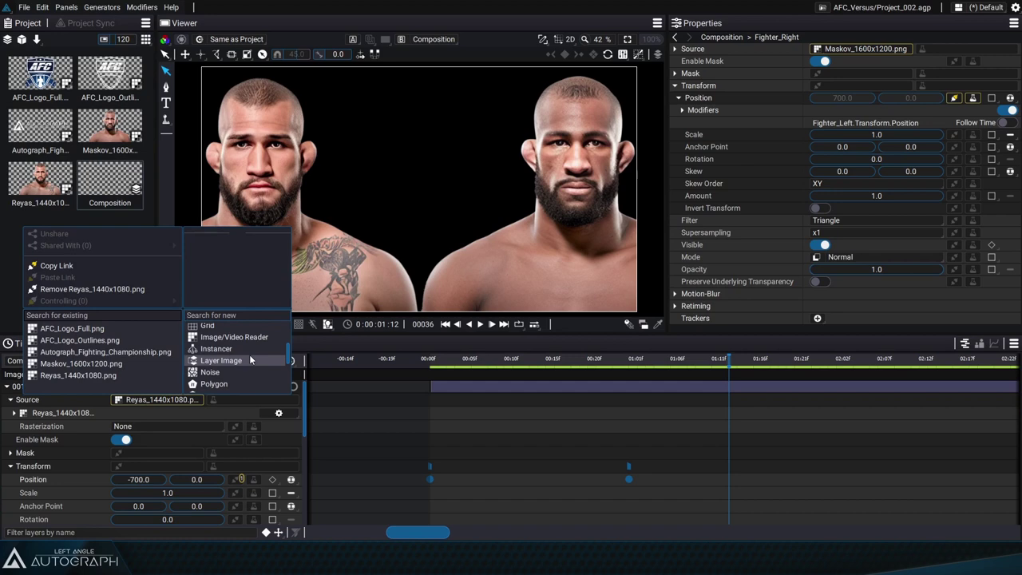
left_click(368, 390)
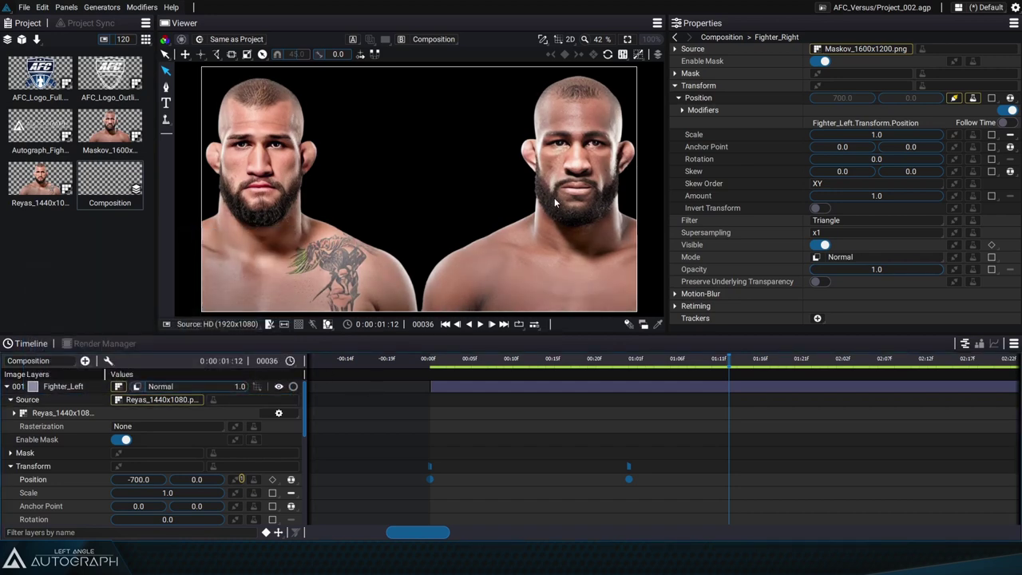
Swap Fighter_Left's source between the project images, ending on Maskov_1600x1200.png, and scrub to frame 18 to check the animation.
left_click_drag(112, 124, 163, 402)
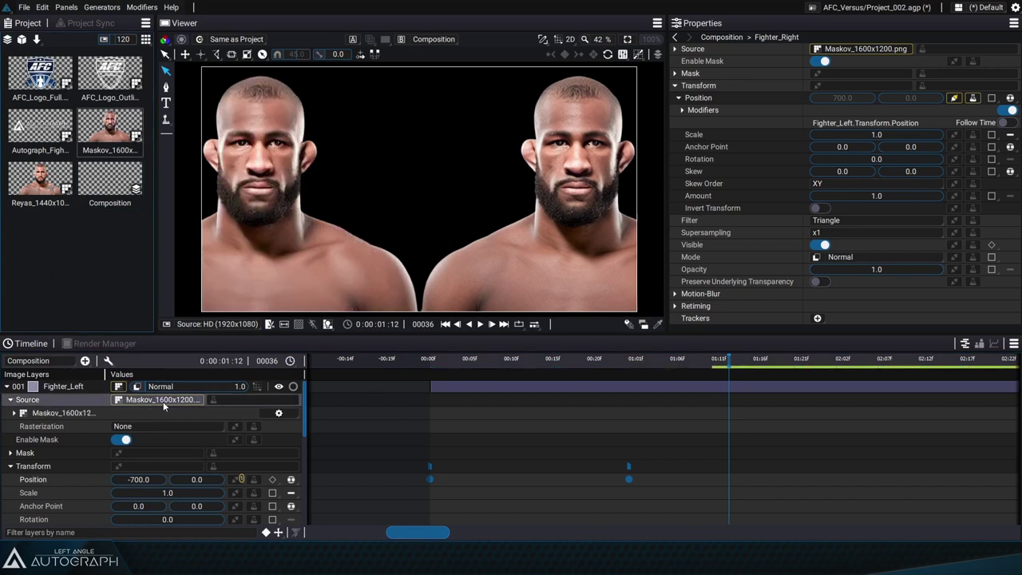
left_click_drag(40, 180, 160, 401)
left_click_drag(112, 132, 175, 397)
left_click_drag(483, 368, 580, 368)
scroll(48, 482, "down", 3)
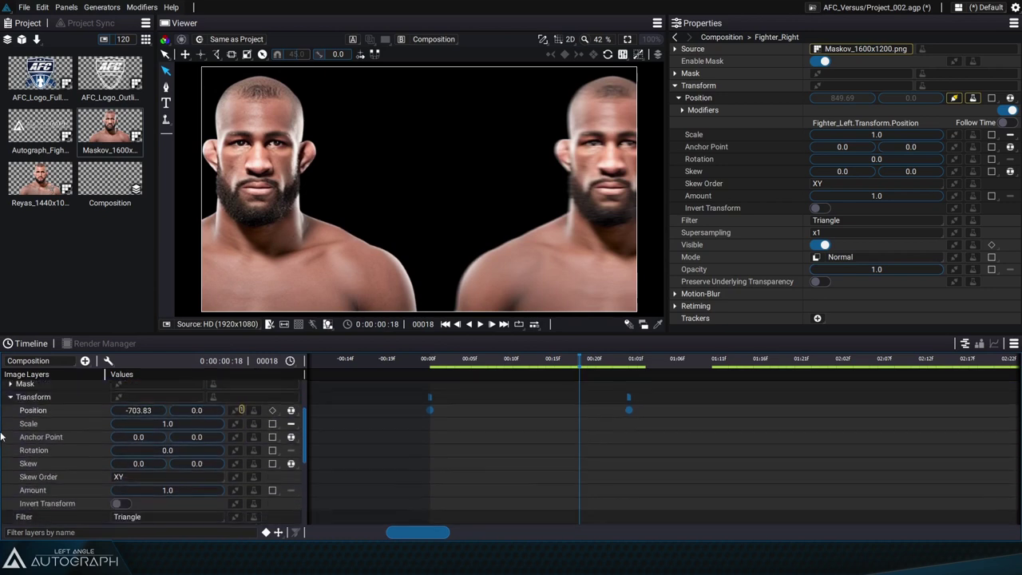
Fold the layers, reassign Reyas_1440x1080.png as Fighter_Left's source, and scrub through the animation to frame 21.
scroll(96, 434, "up", 2)
scroll(95, 434, "up", 1)
left_click_drag(36, 176, 118, 389)
left_click(41, 184)
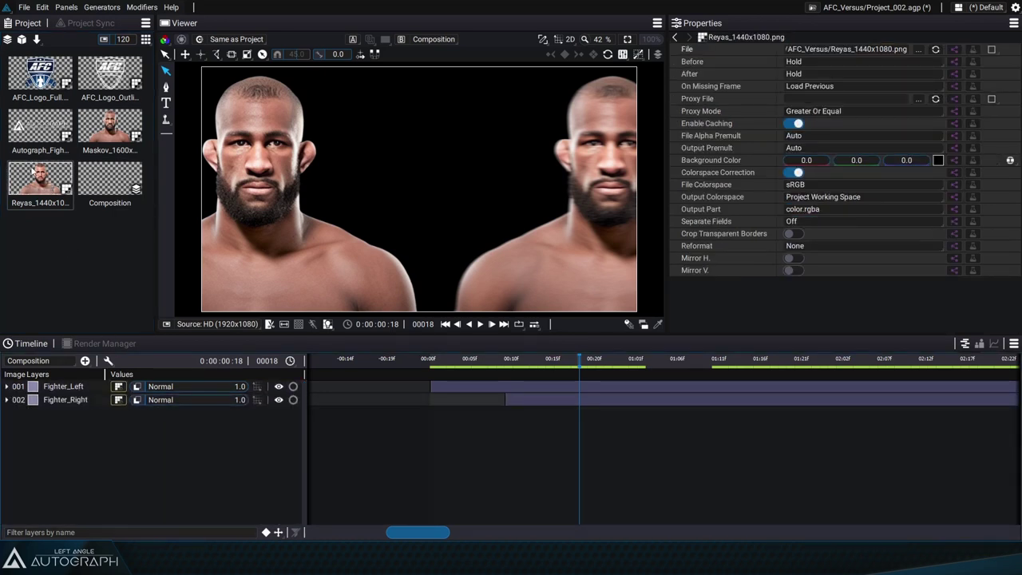
left_click_drag(35, 171, 118, 389)
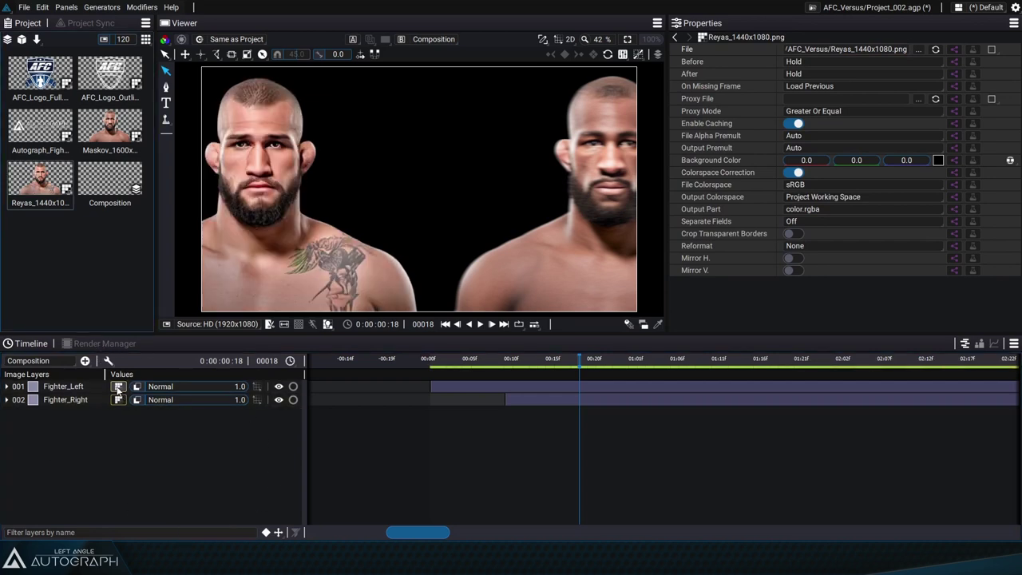
left_click_drag(462, 361, 603, 373)
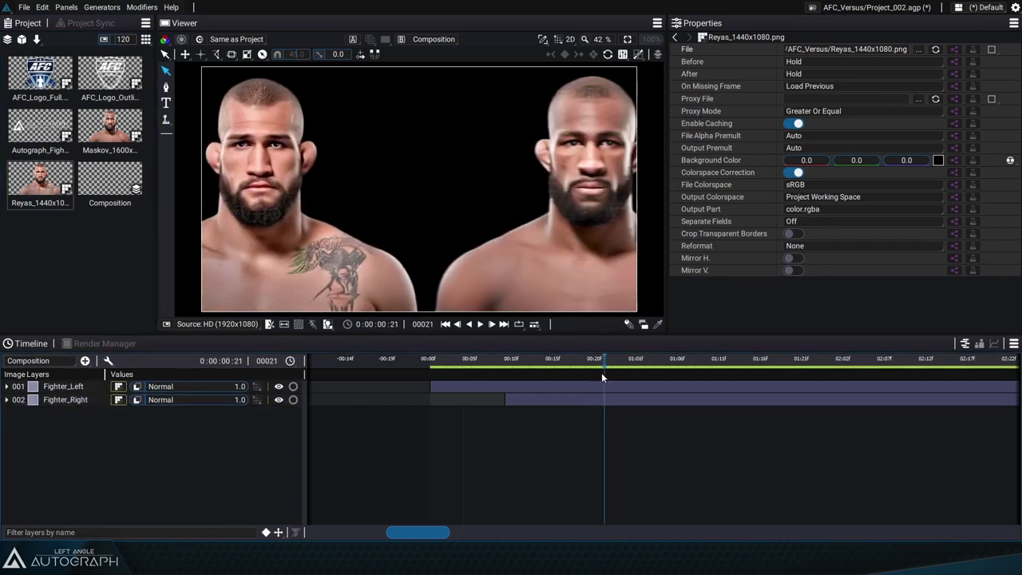
Replace Fighter_Left's source with a new Polygon generator and set its radius to 187.
left_click(6, 385)
left_click(181, 399)
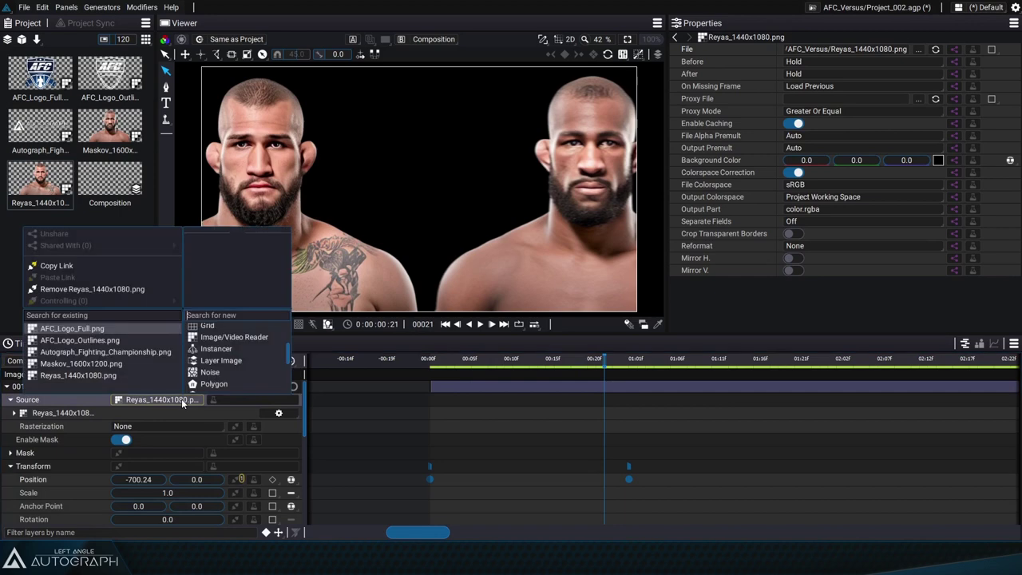
left_click_drag(290, 358, 293, 371)
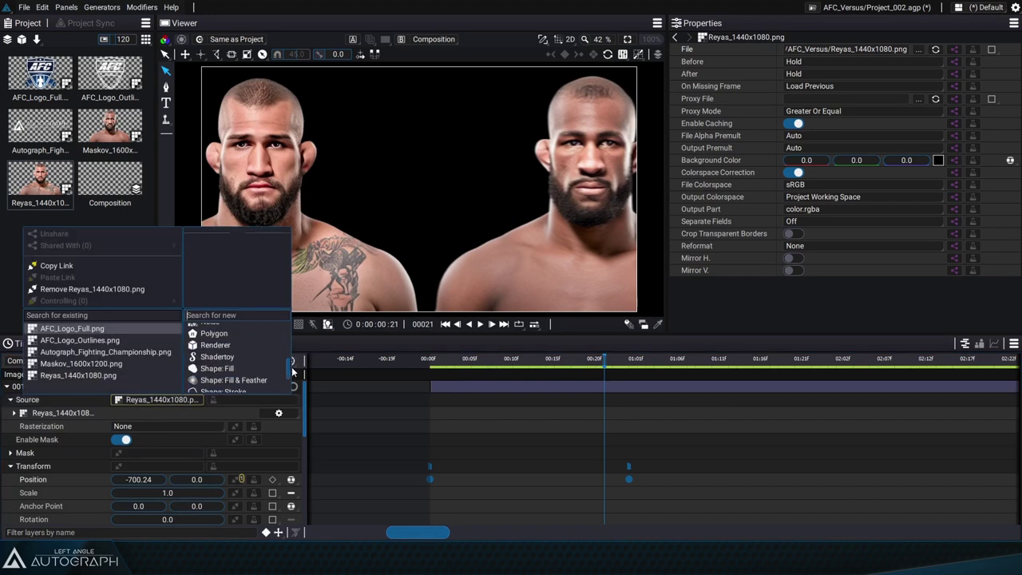
left_click(239, 334)
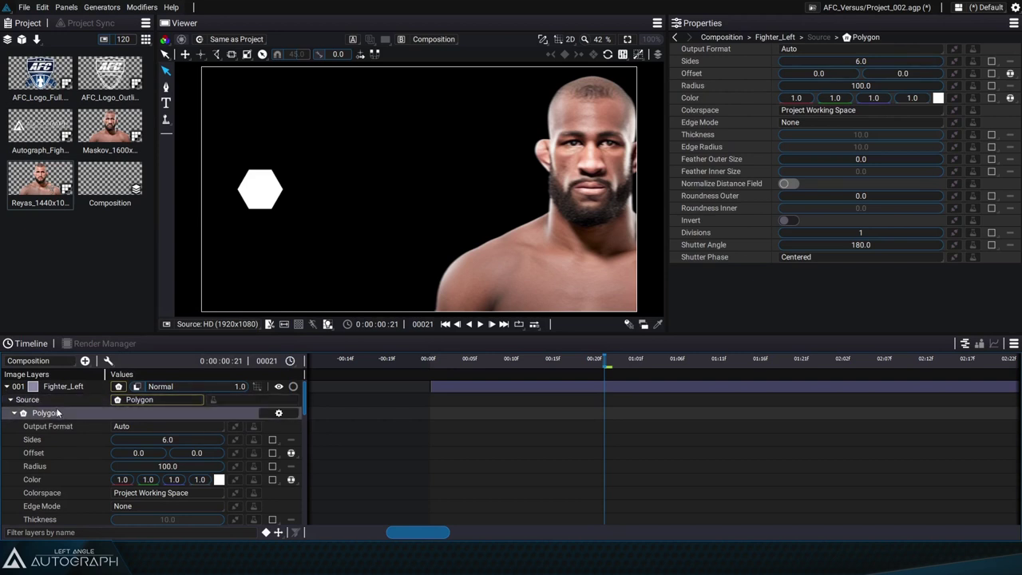
left_click_drag(157, 466, 226, 465)
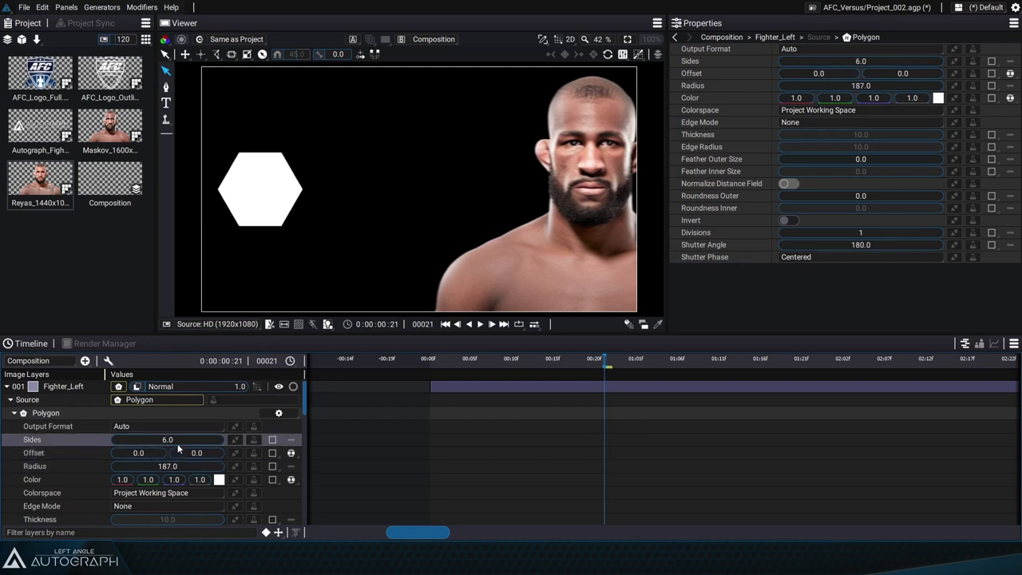
Assign Reyas_1440x1080.png as Fighter_Left's source in place of the polygon and scrub to frame 25 to check the animation.
mouse_move(175, 443)
left_mouse_down()
mouse_move(145, 439)
mouse_move(200, 439)
mouse_move(167, 440)
left_mouse_up()
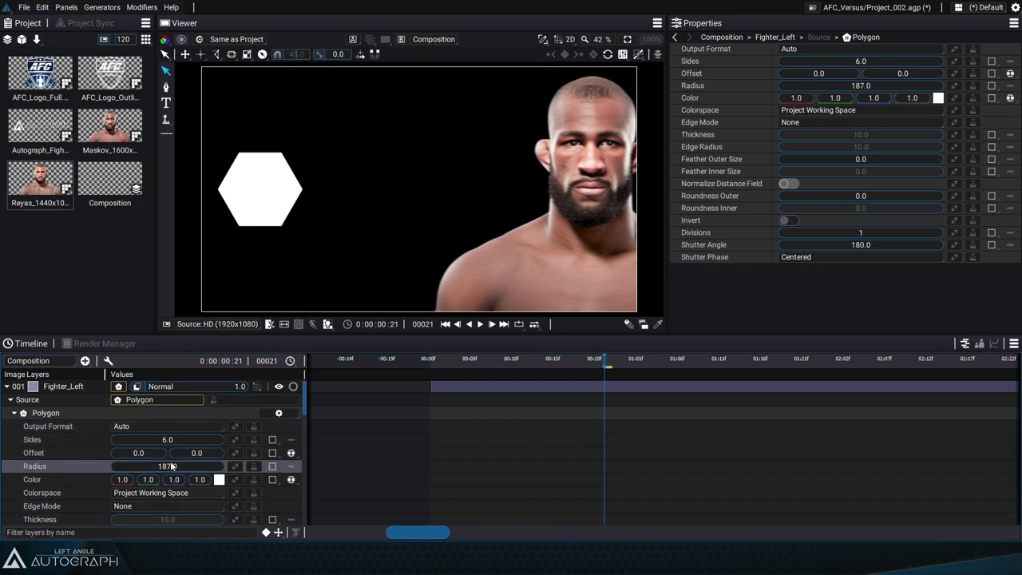
left_click(37, 413)
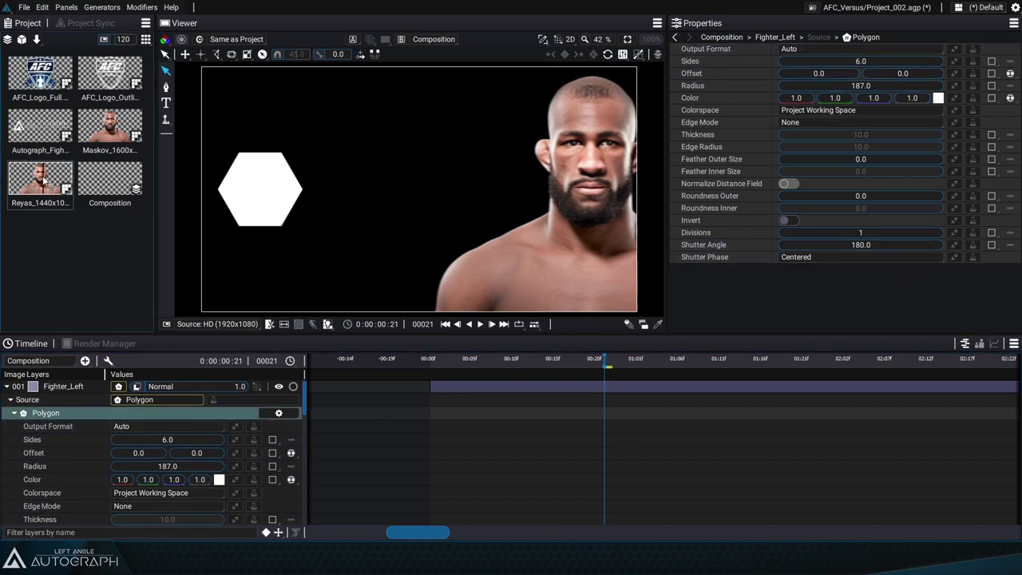
left_click_drag(129, 386, 121, 388)
left_click_drag(458, 366, 641, 369)
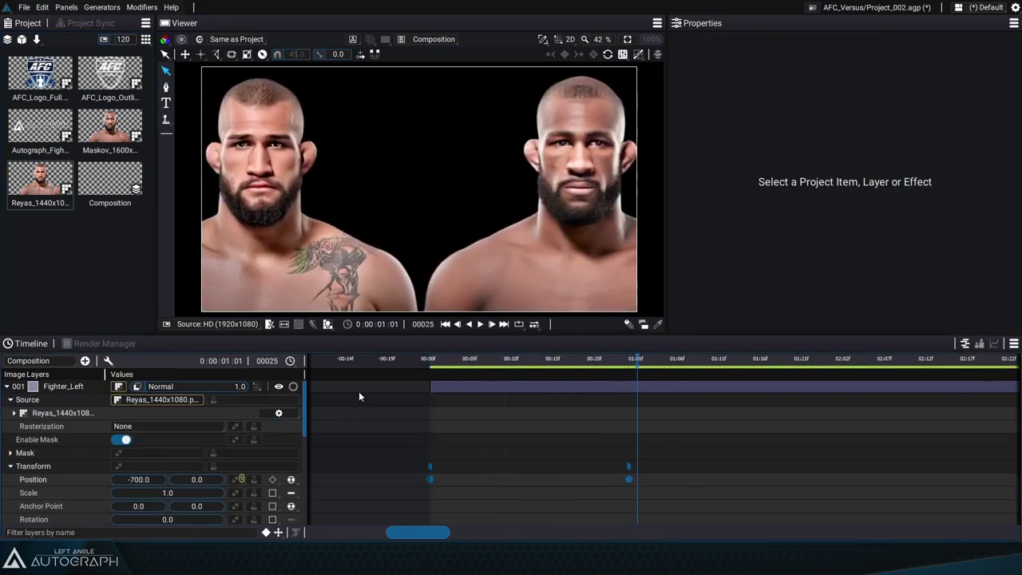
Clear Fighter_Left's source so the layer is empty and scrub back to frame 19.
left_click(160, 400)
left_click(73, 289)
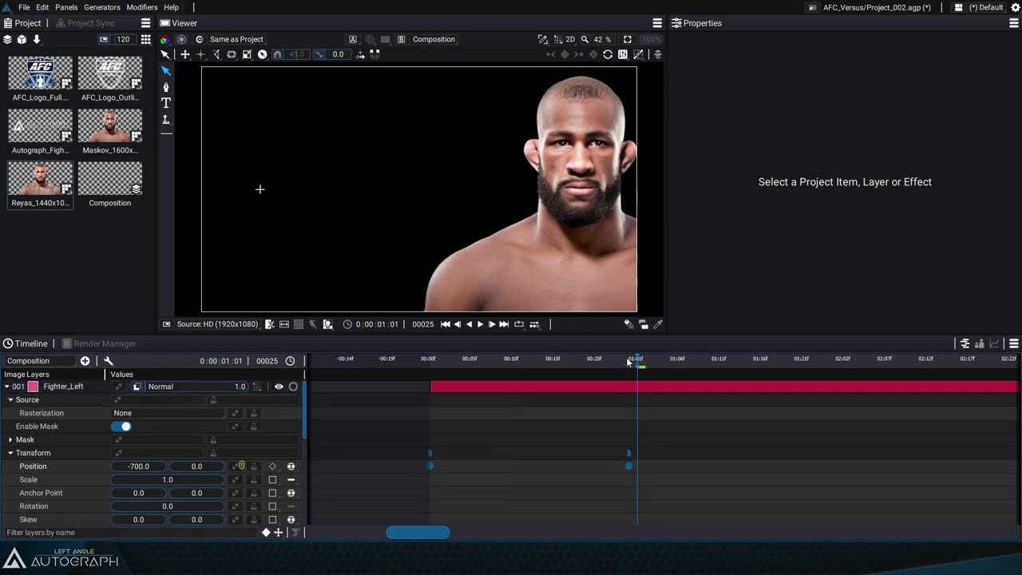
left_click_drag(629, 361, 589, 359)
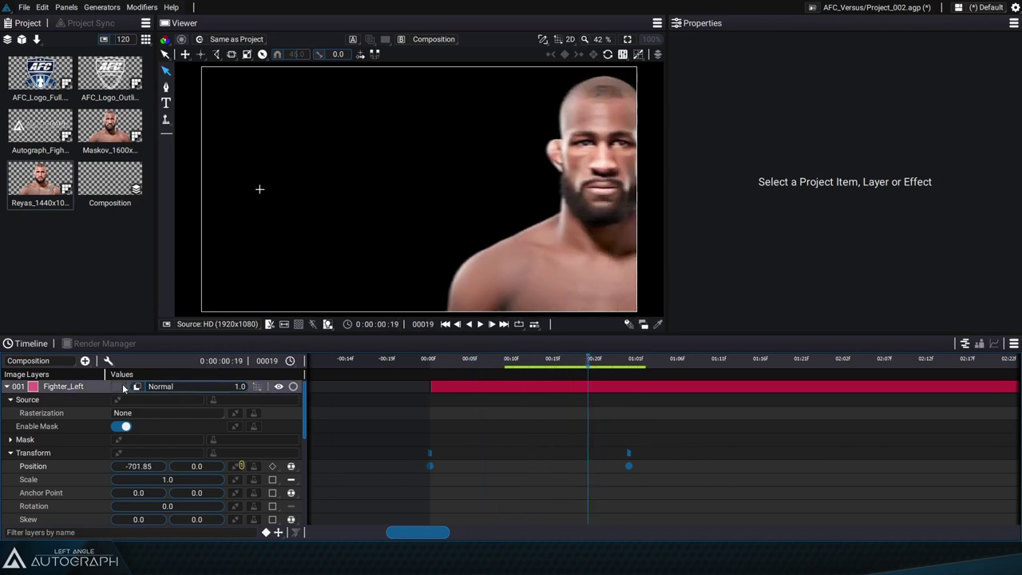
Reassign Reyas_1440x1080.png as Fighter_Left's source, scrub to frame 12 to check the animation, and fold the layer.
left_click_drag(66, 189, 123, 390)
left_click_drag(455, 361, 532, 366)
left_click(7, 386)
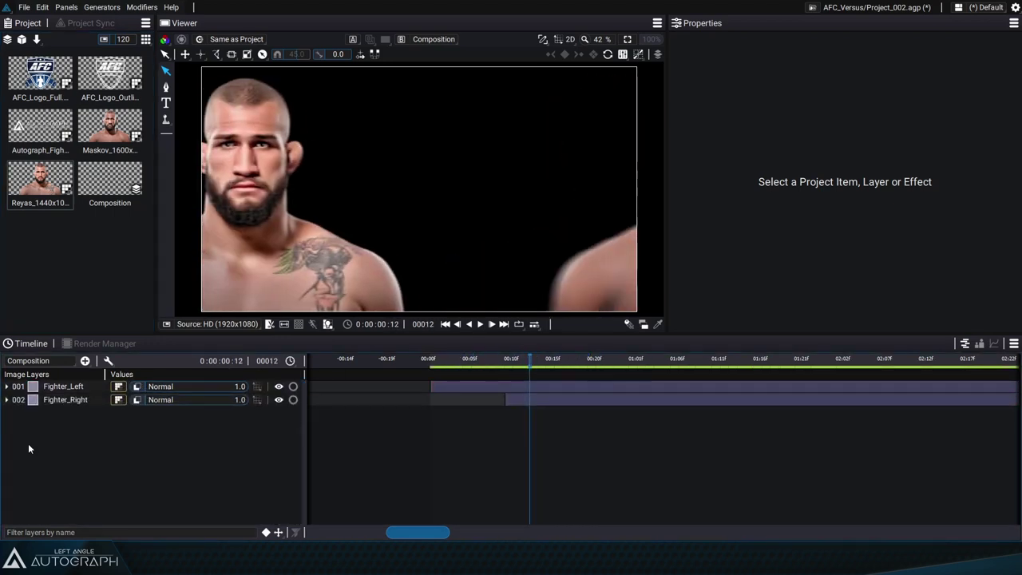
Add a Gradient layer to the composition and move it below both fighter layers.
left_click(86, 361)
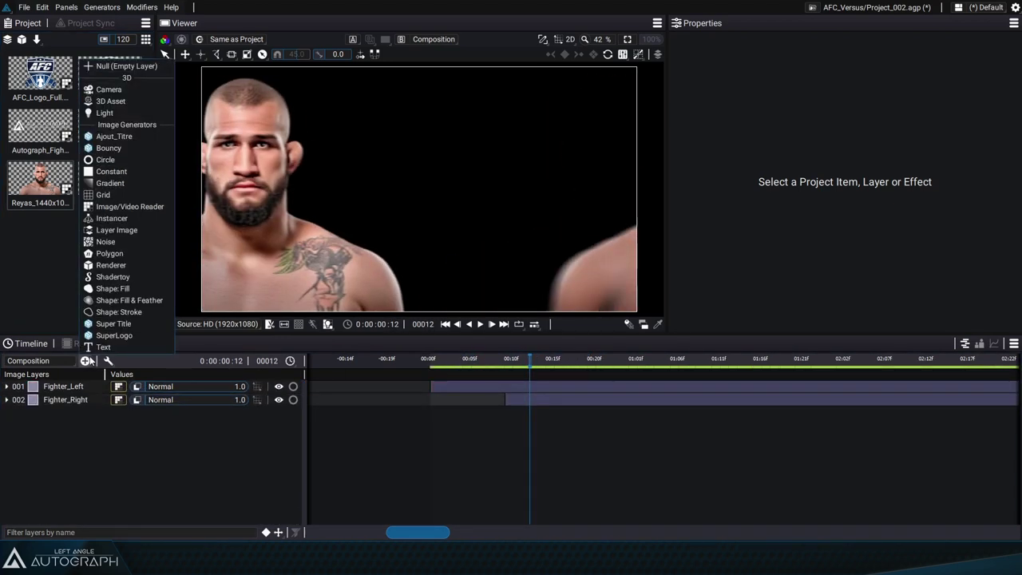
left_click(134, 180)
left_click_drag(92, 389, 74, 449)
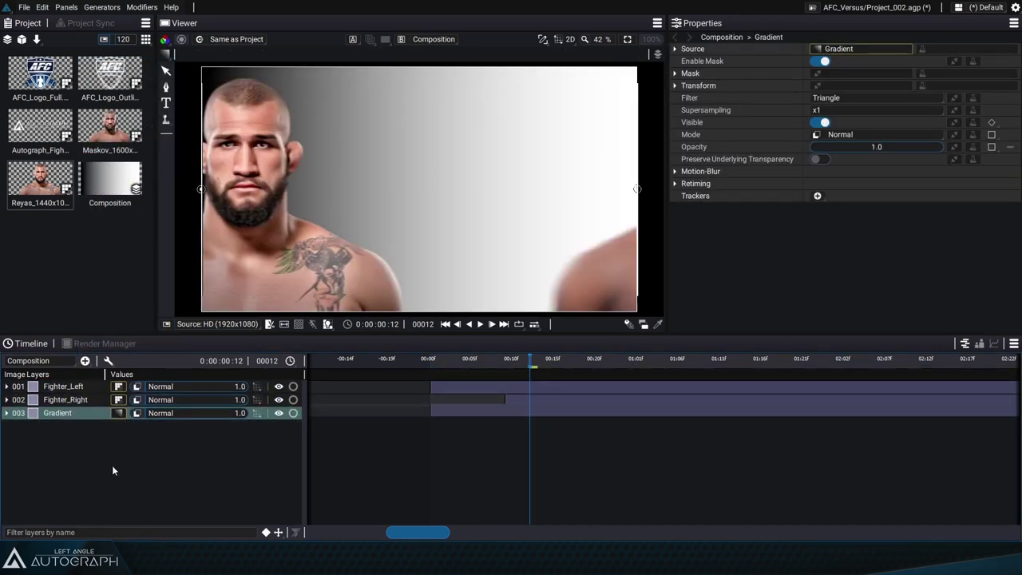
Expand the Gradient layer's source parameters and review the output format options, keeping Unbounded.
left_click(7, 412)
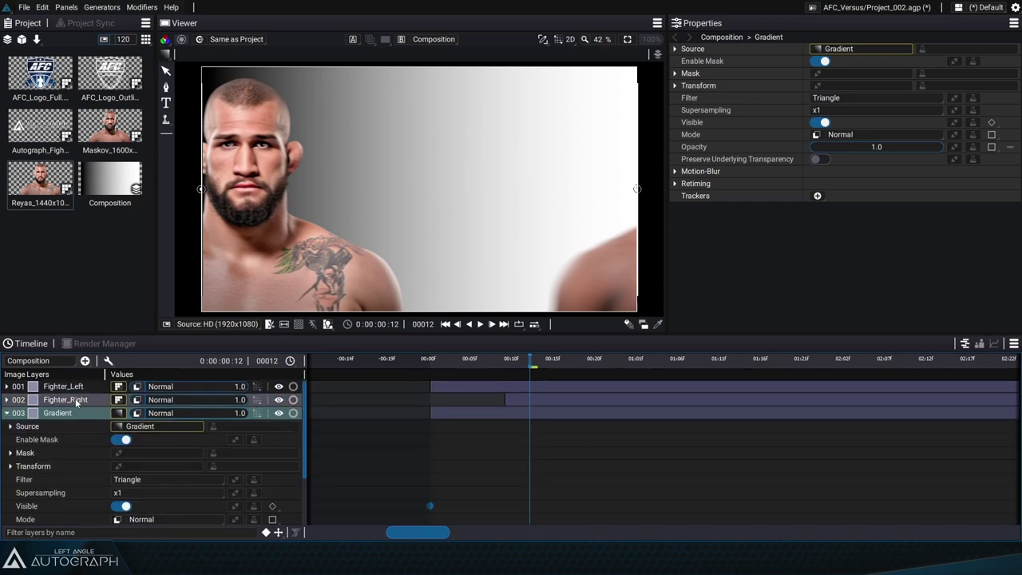
left_click(11, 426)
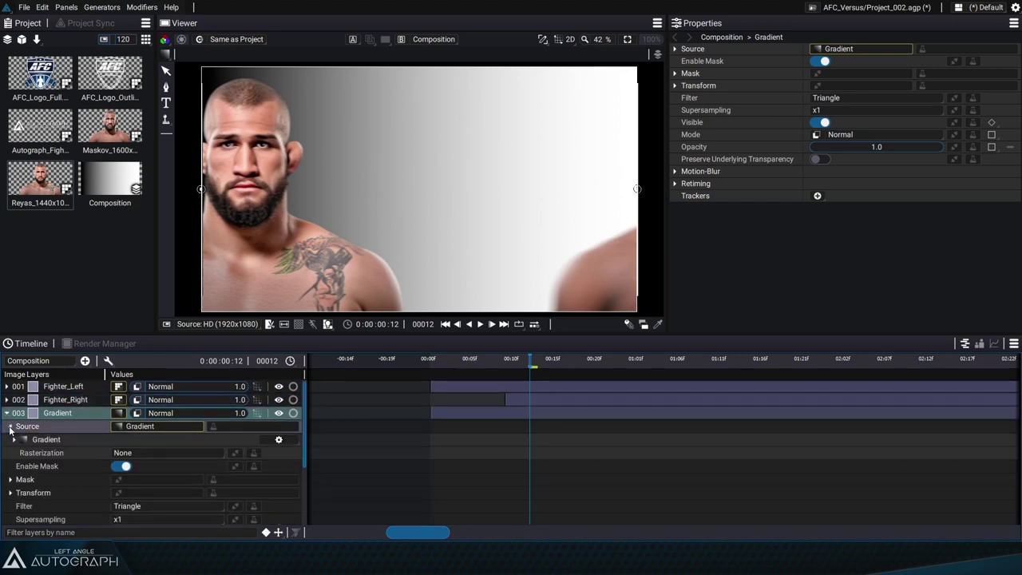
left_click(14, 440)
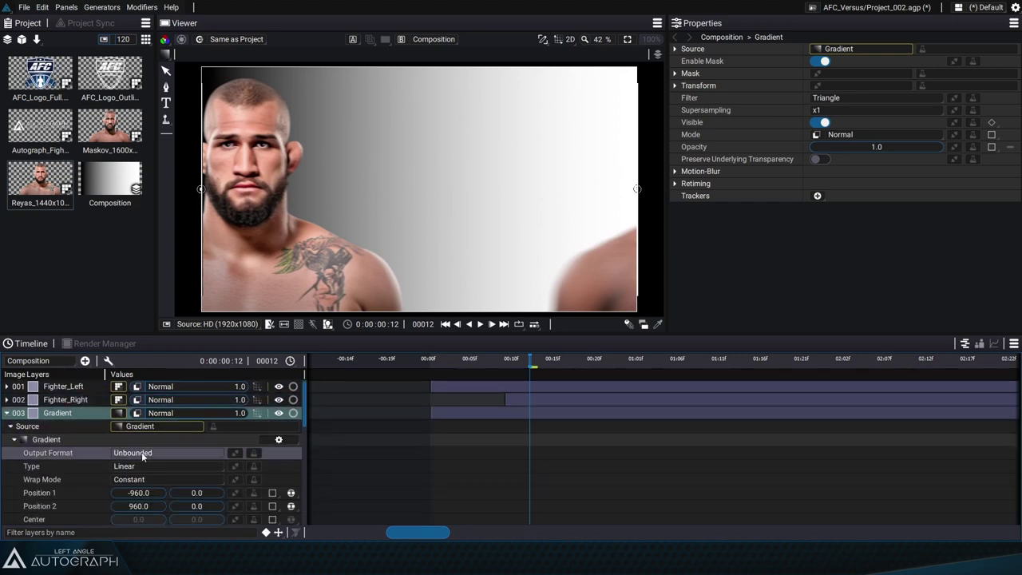
left_click(15, 440)
left_click(14, 440)
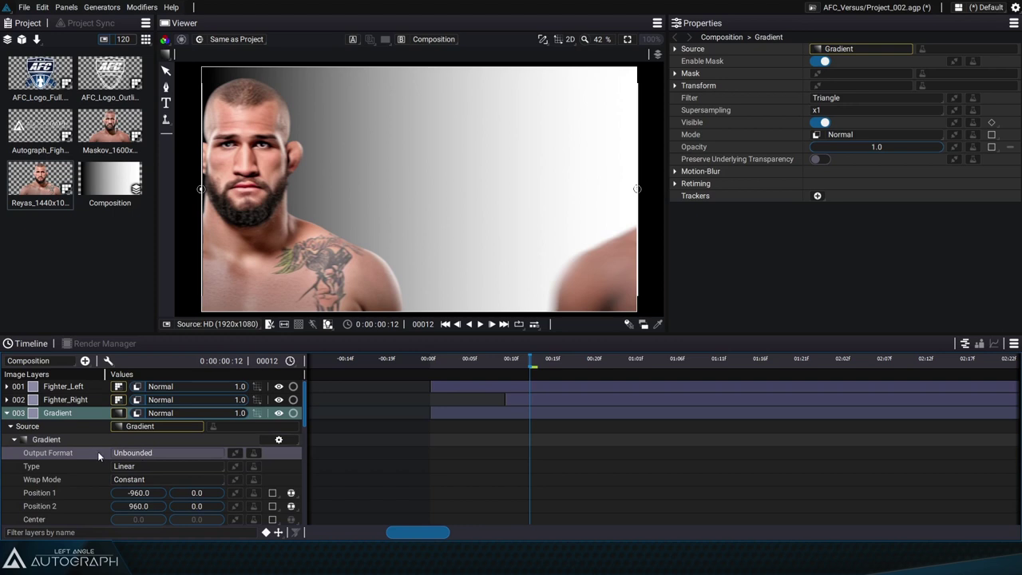
left_click(163, 452)
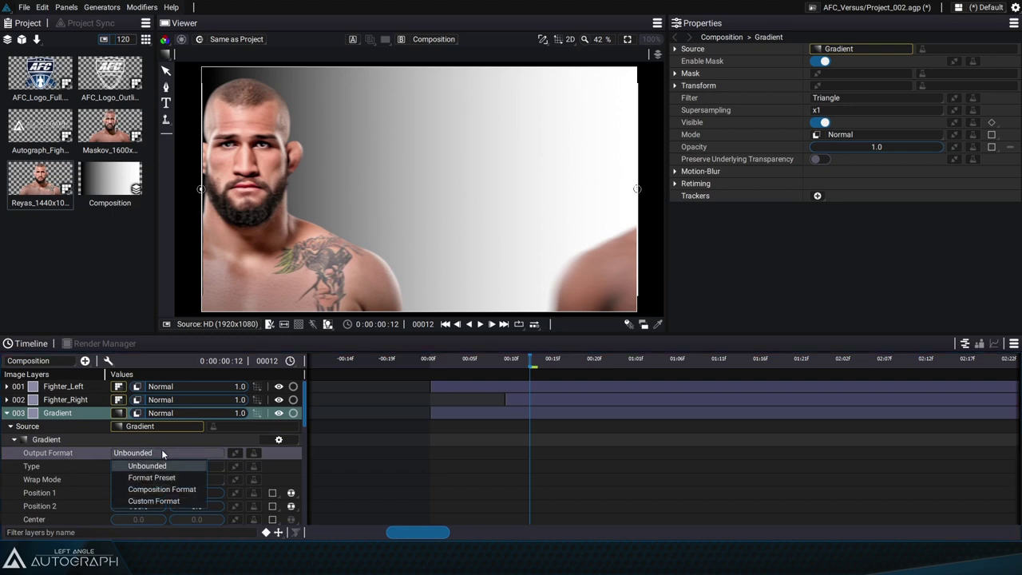
left_click(168, 466)
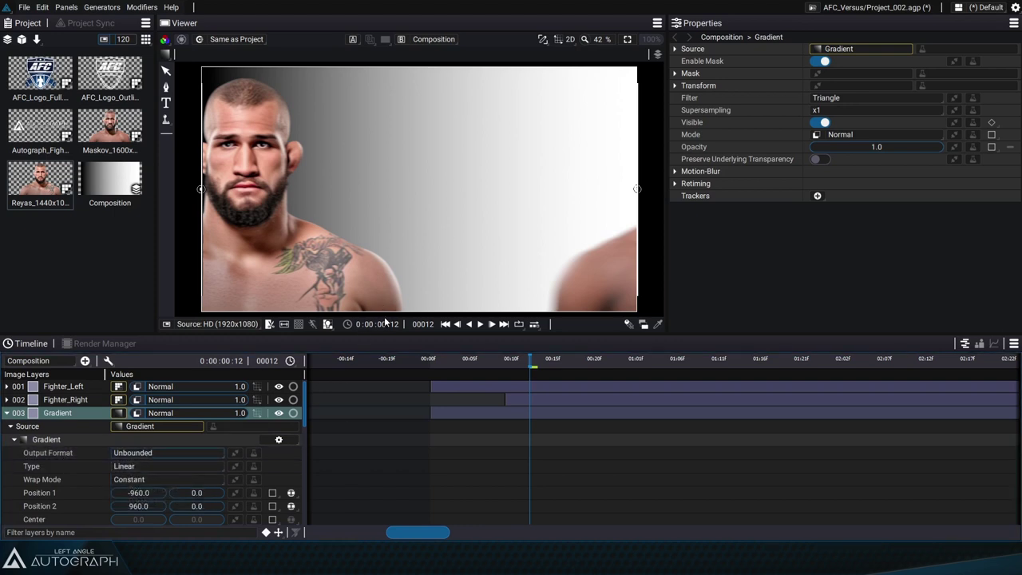
Turn off the viewer's clipping to the composition frame and examine how far the gradient extends beyond it.
scroll(391, 243, "down", 5)
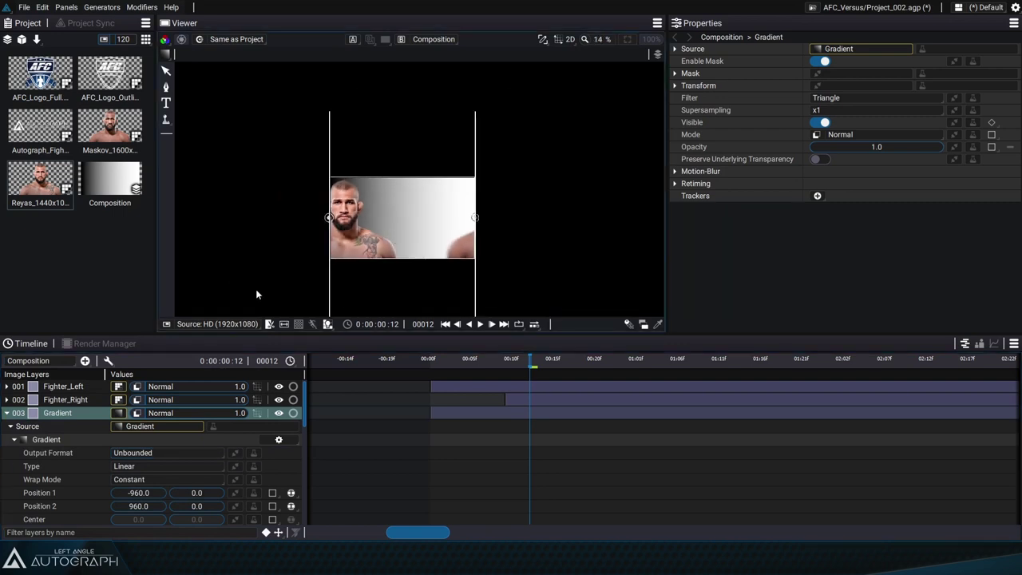
left_click(270, 324)
scroll(382, 262, "down", 3)
left_click_drag(384, 271, 381, 224)
scroll(382, 208, "up", 1)
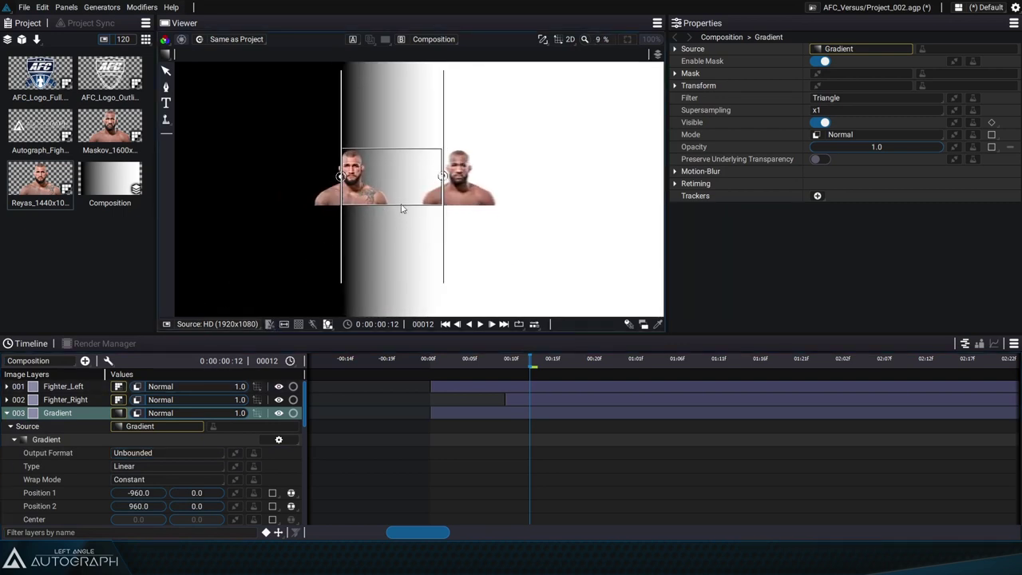
scroll(400, 230, "up", 1)
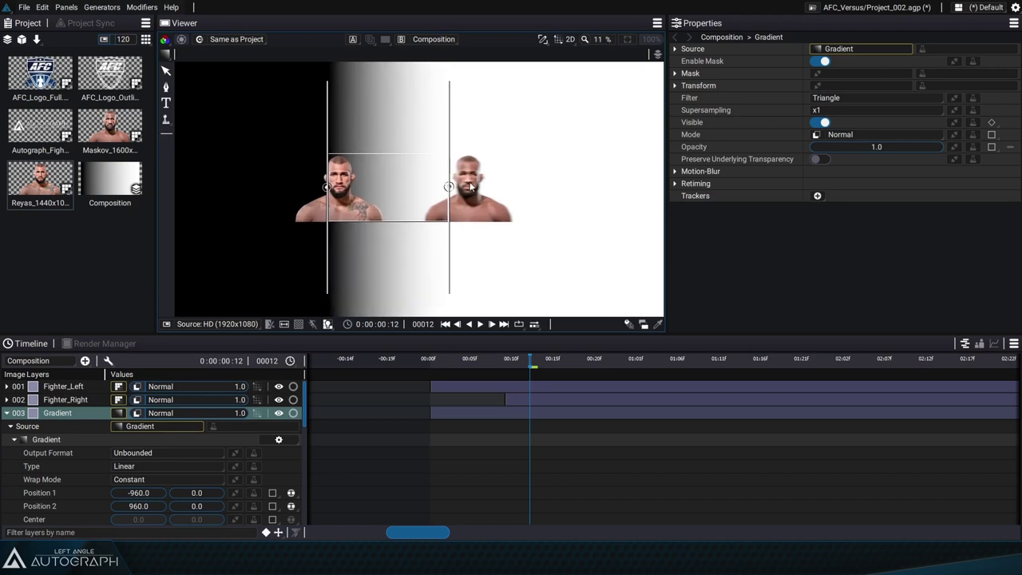
Try moving the gradient's white end handle, undo it, restore the frame clipping and fit the composition in the viewer.
left_click_drag(450, 187, 490, 155)
key("ctrl+z")
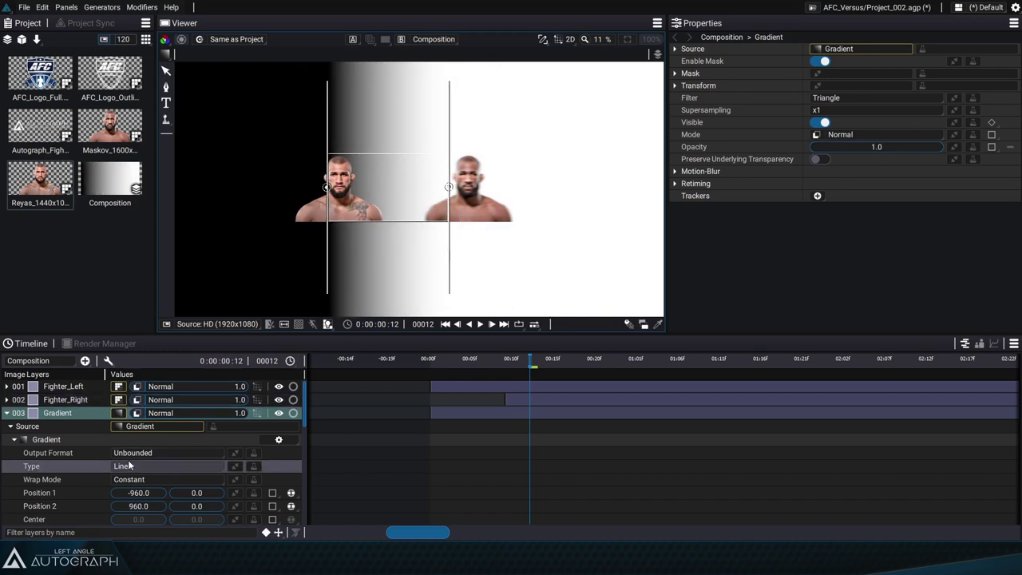
left_click(289, 323)
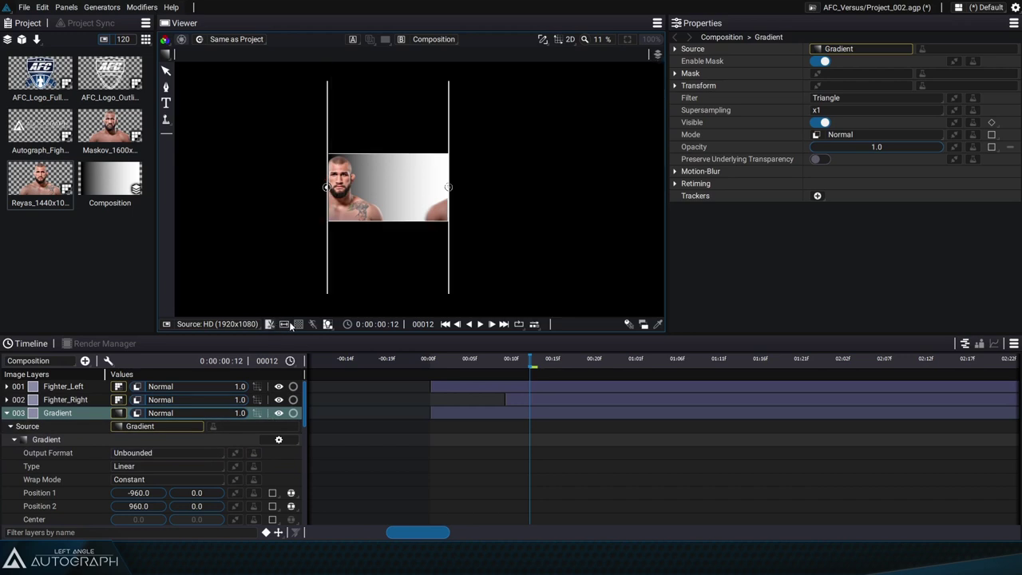
left_click(628, 40)
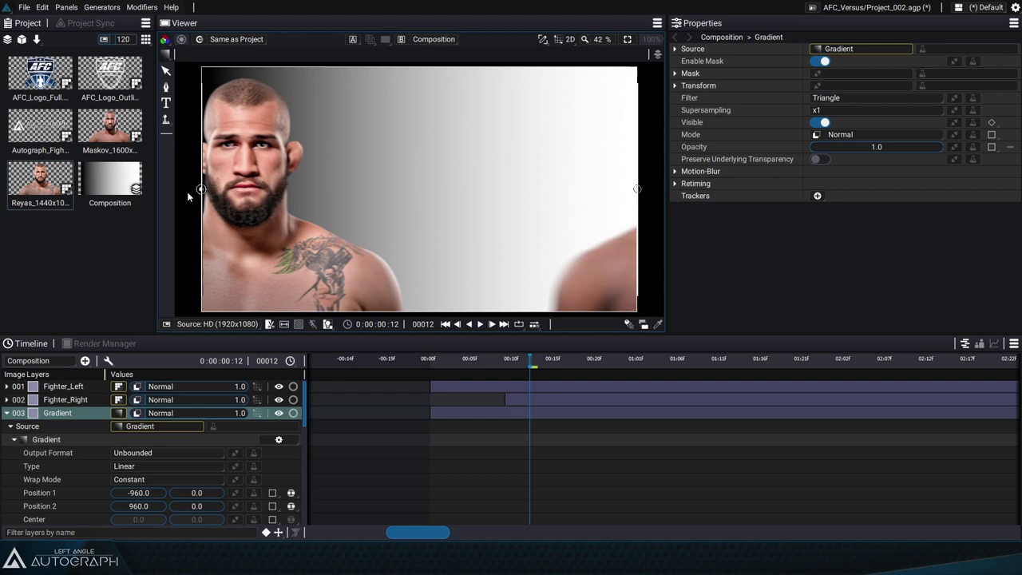
Switch to the Layer Selection Tool to view the gradient layer's transform handles, and return to the Gradient tool.
left_click(166, 54)
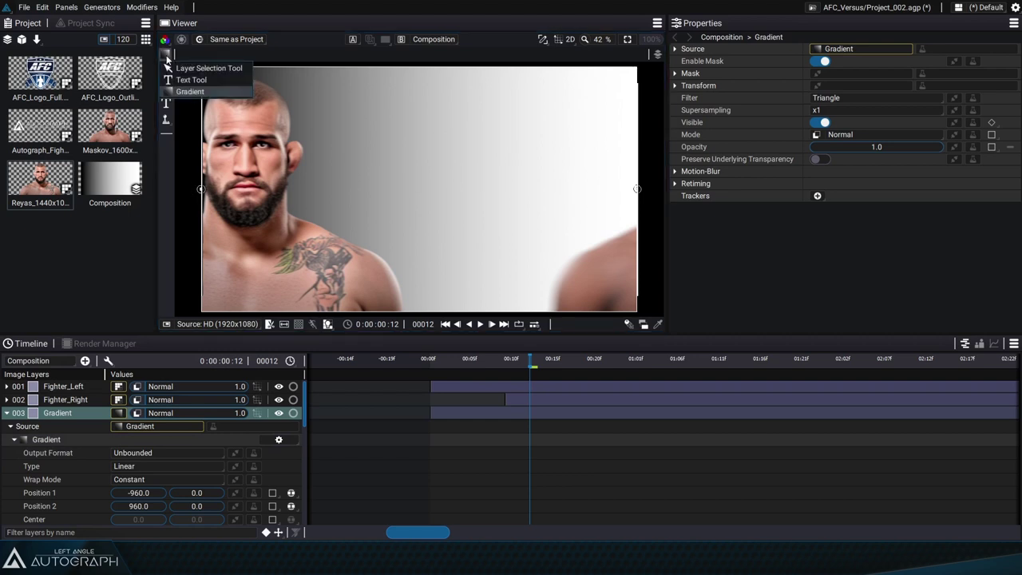
left_click(209, 69)
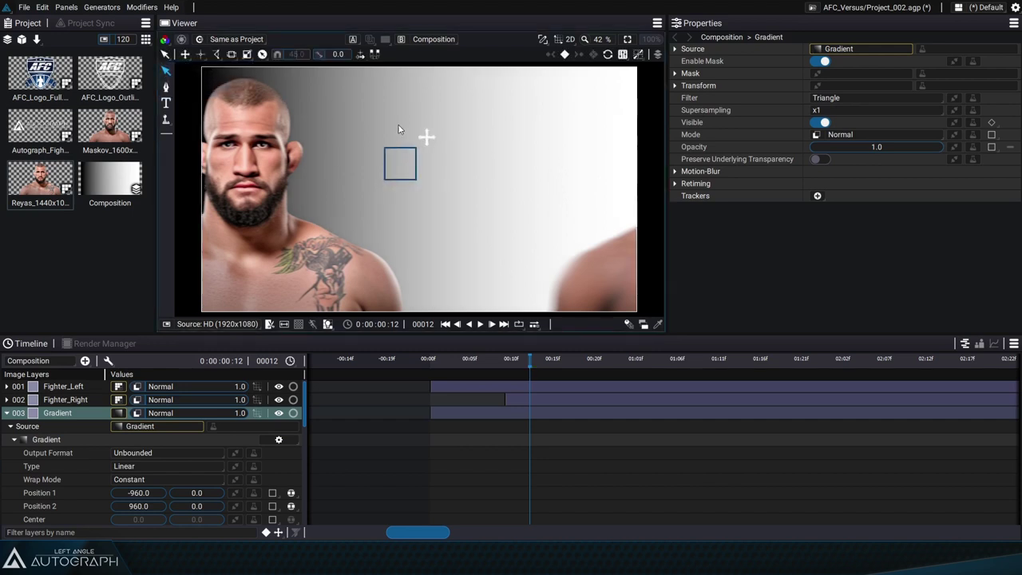
left_click_drag(425, 129, 392, 214)
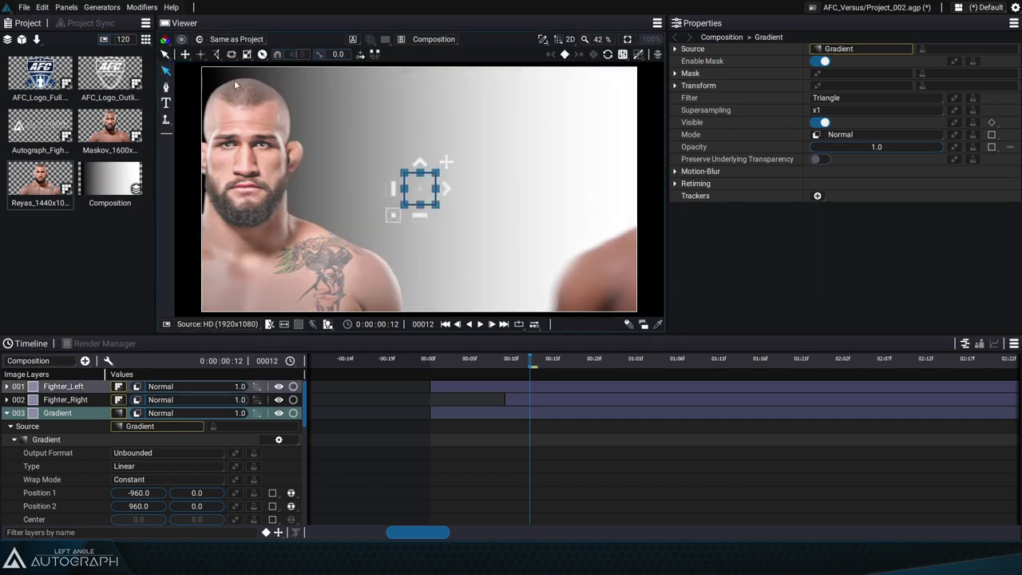
left_click(165, 54)
left_click(190, 91)
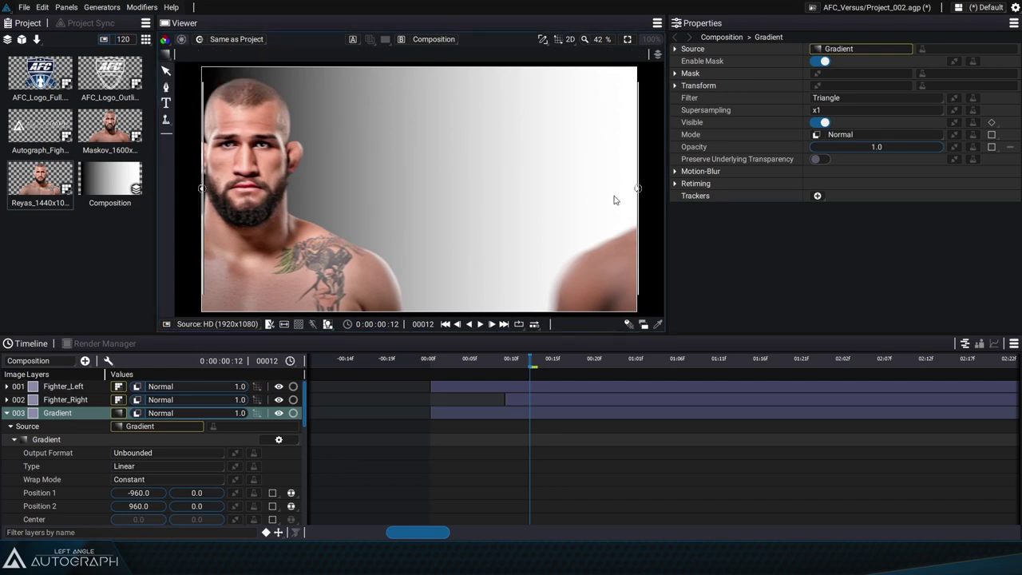
left_click(165, 54)
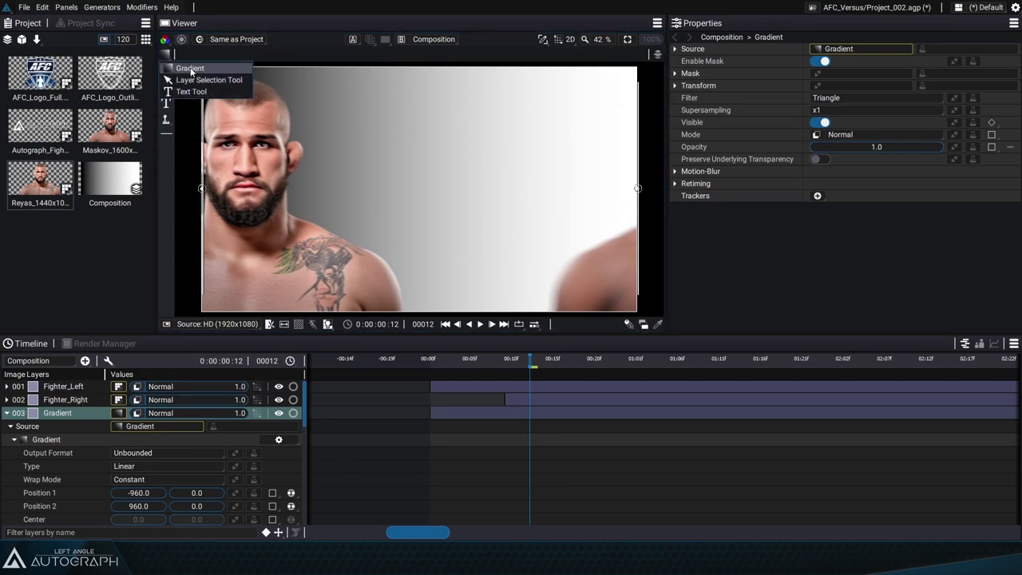
left_click(202, 71)
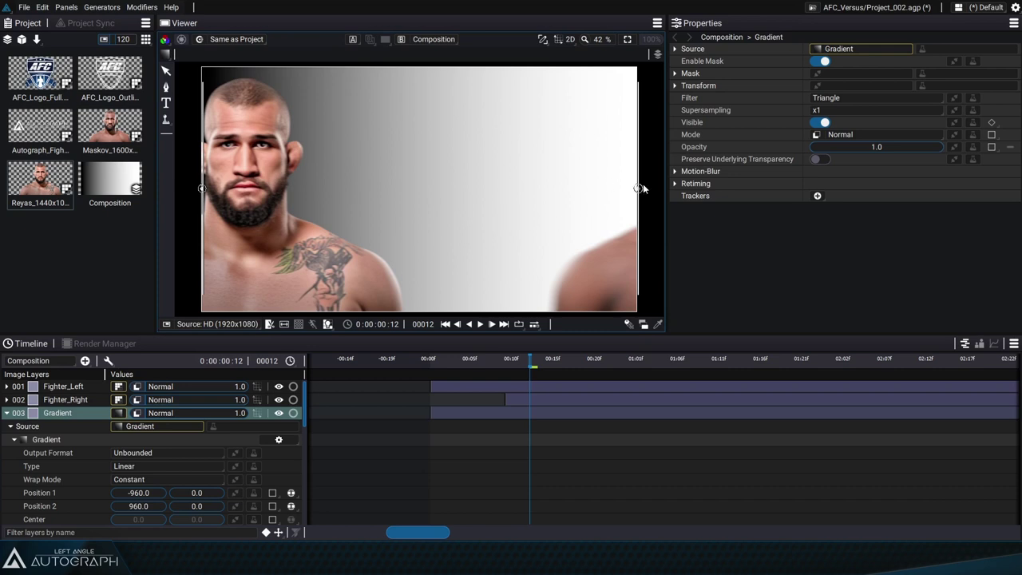
Try moving the gradient's two end handles in the viewer one after the other, undoing each move.
left_click_drag(635, 192, 625, 128)
key("ctrl+z")
left_click_drag(202, 189, 207, 218)
key("ctrl+z")
Tilt the gradient diagonally with its end handles, placing Position 1 at about -1164, 663 and Position 2 at about 1052, -601.
scroll(452, 228, "down", 4)
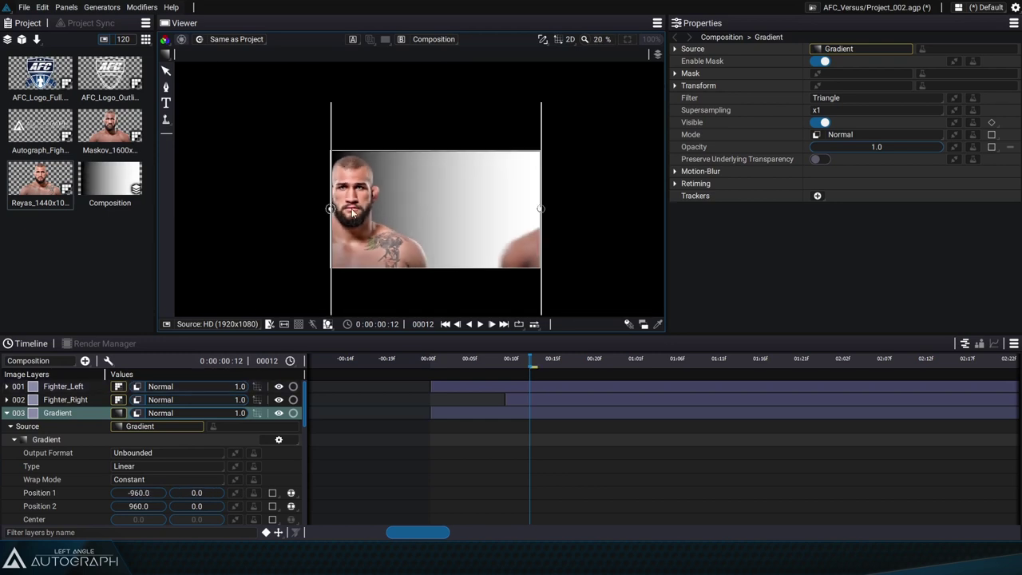
left_click_drag(330, 209, 293, 127)
left_click_drag(542, 209, 558, 282)
left_click_drag(289, 125, 308, 136)
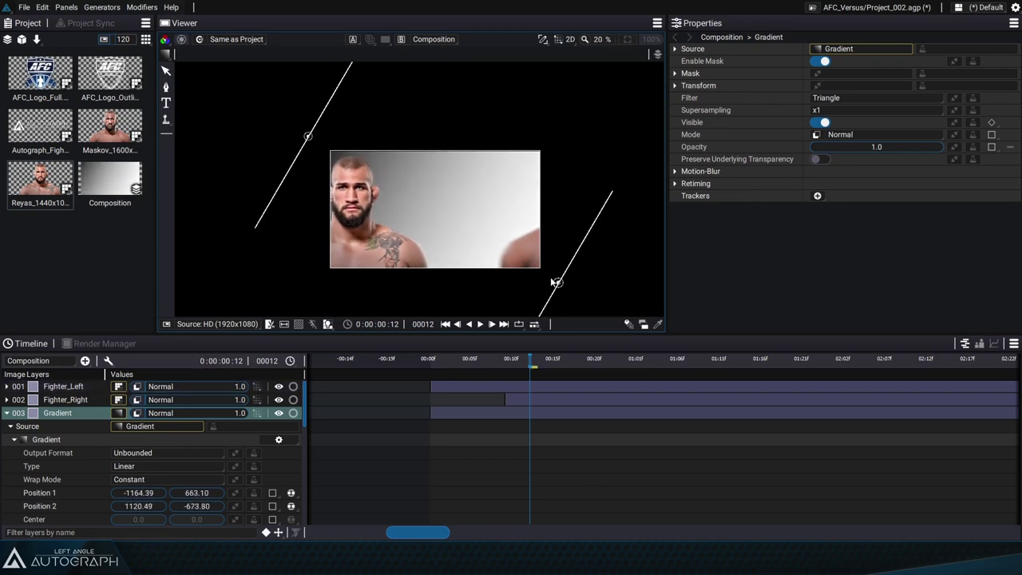
left_click_drag(559, 288, 552, 286)
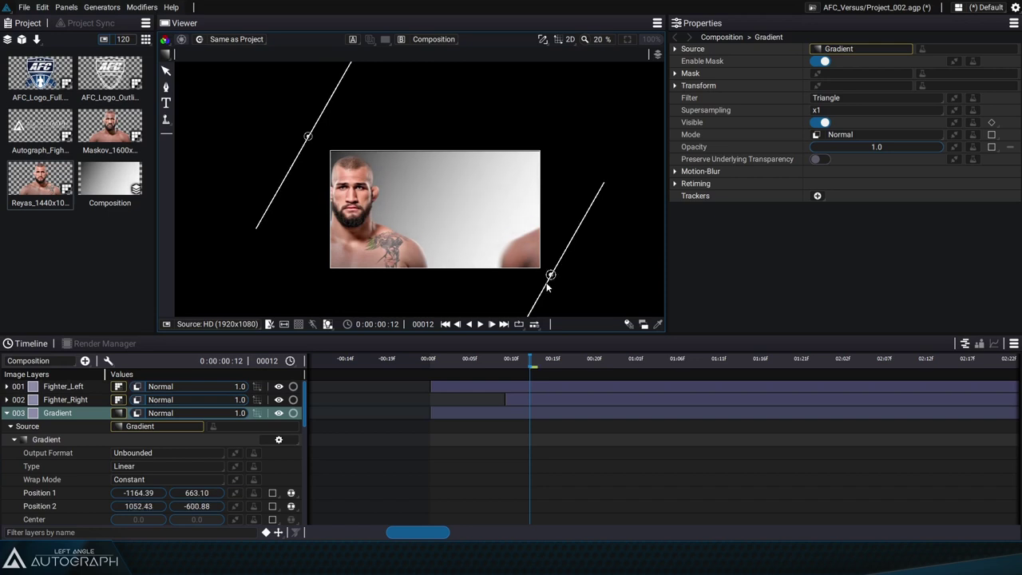
Examine the gradient source's own parameters and color stops, compare them with the layer's properties, and return to the layer level.
left_click(44, 440)
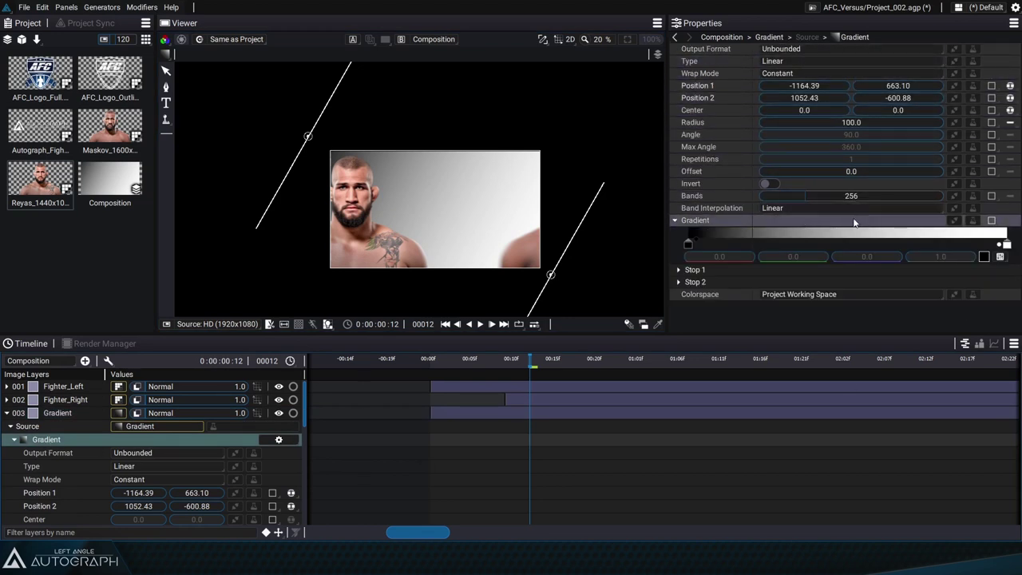
left_click(68, 412)
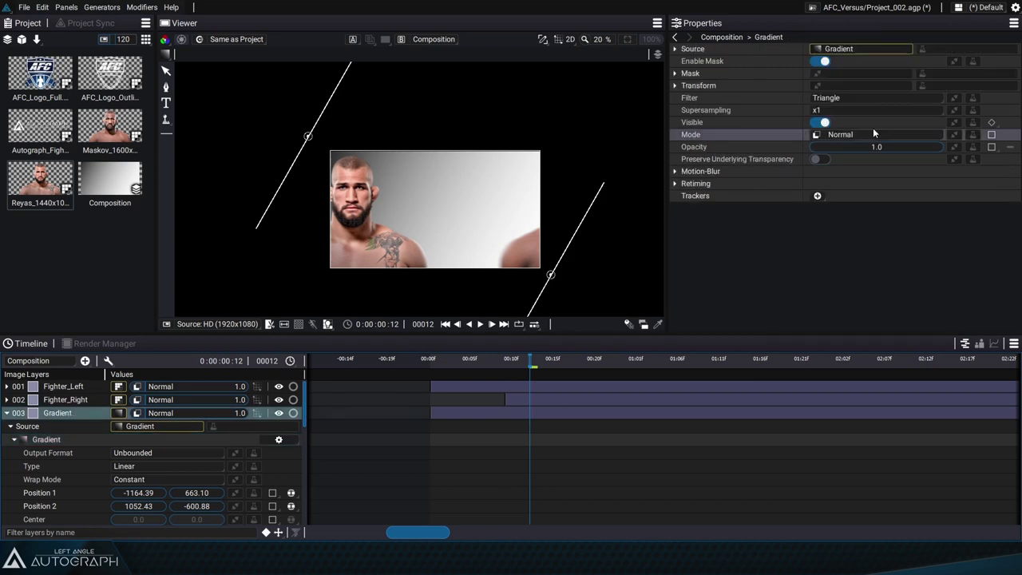
left_click(674, 49)
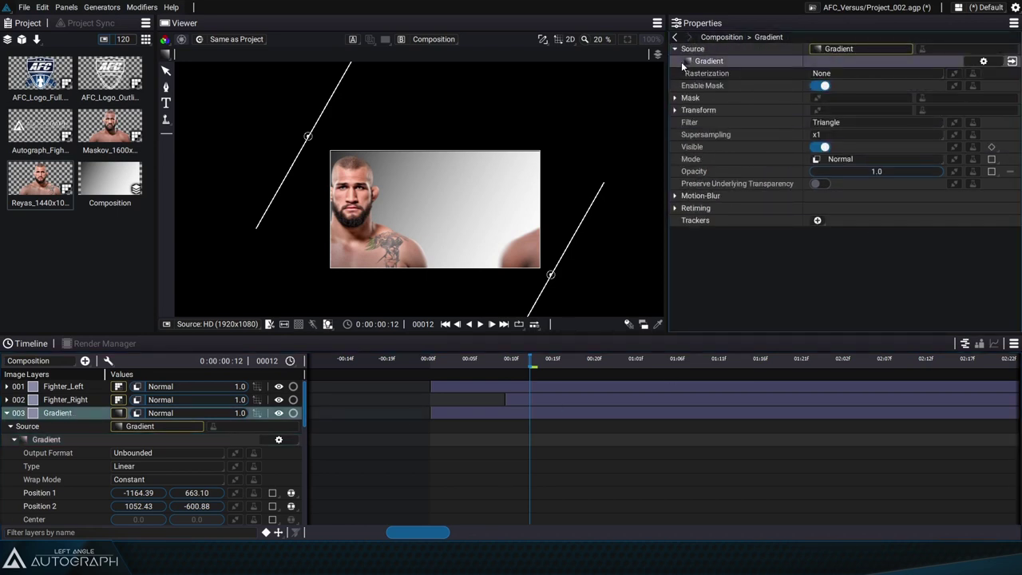
left_click(1011, 62)
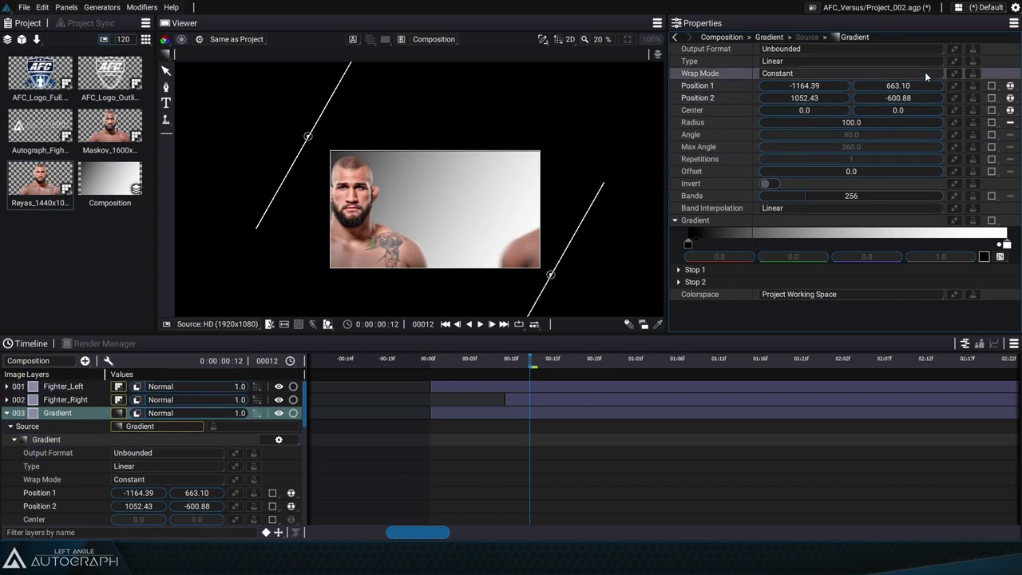
left_click(15, 439)
left_click(15, 439)
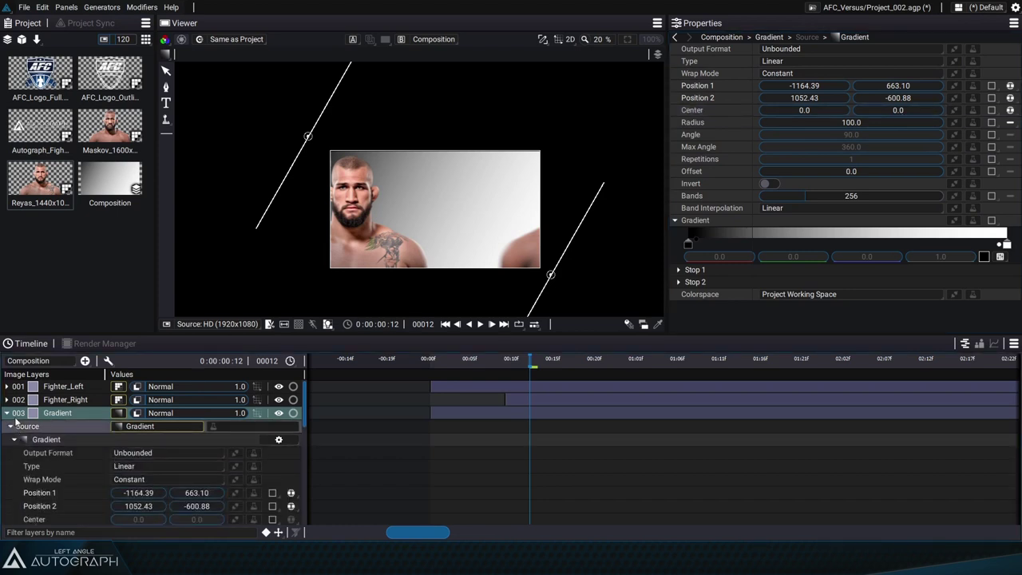
left_click(780, 37)
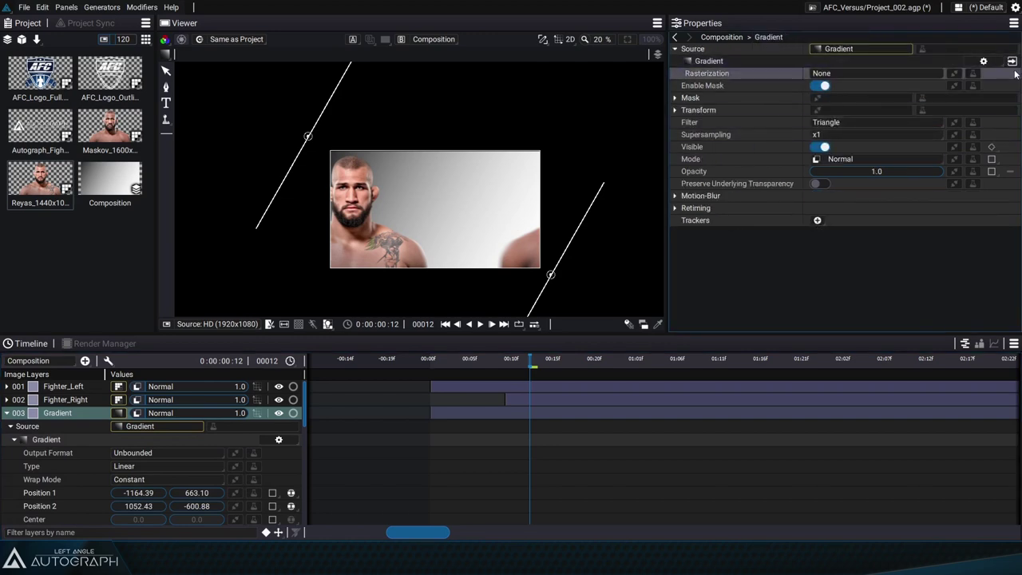
Open the gradient source's parameters and recolor the black start stop to blue, #3037bc.
left_click(738, 62)
left_click(769, 37)
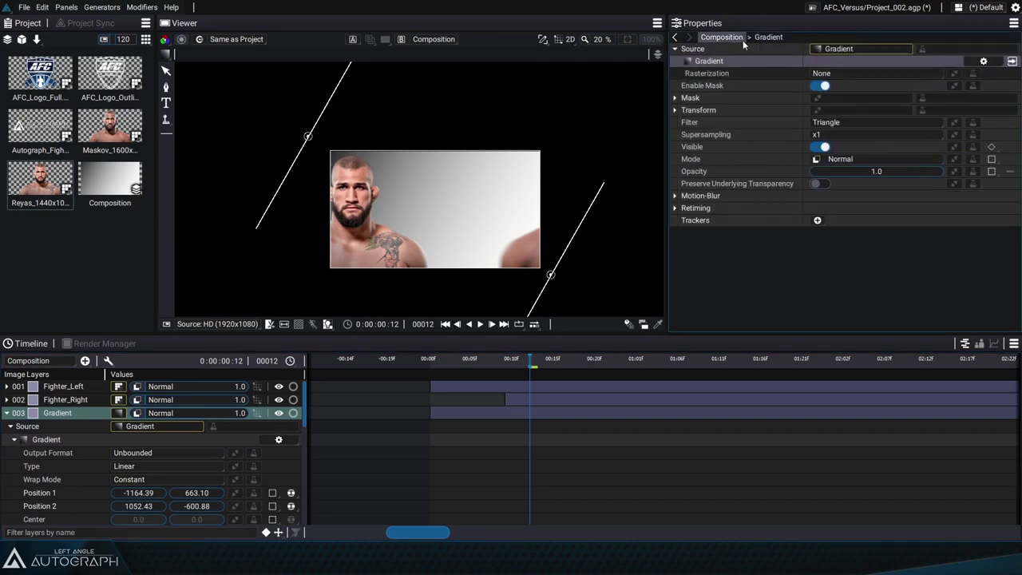
left_click(1012, 61)
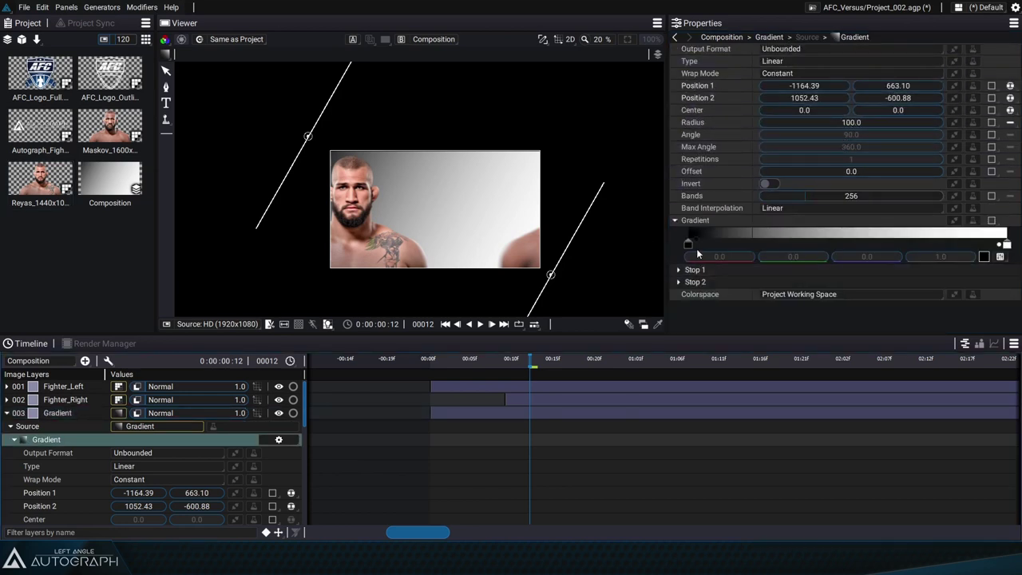
left_click(688, 244)
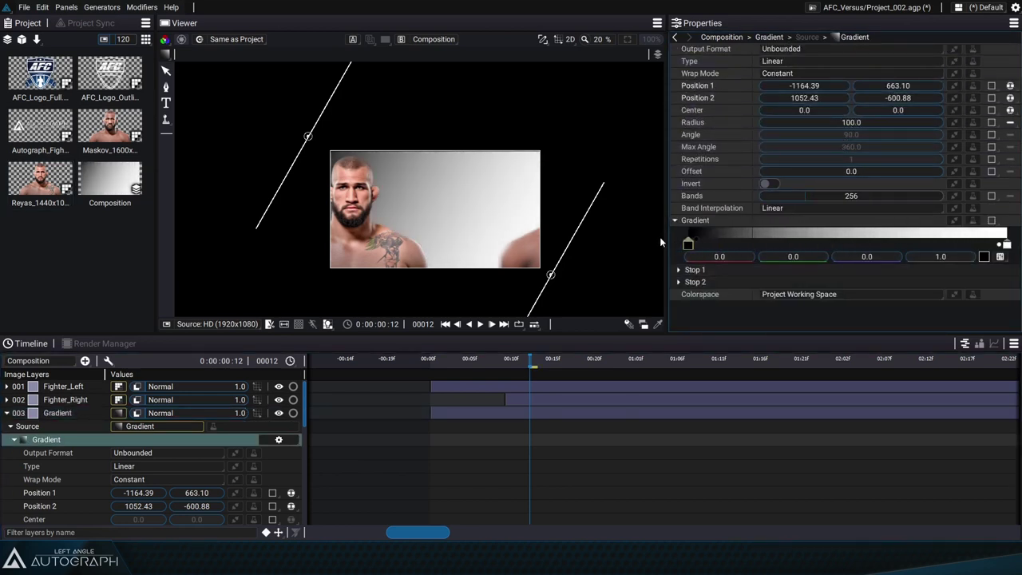
left_click(983, 257)
left_click_drag(504, 154, 783, 262)
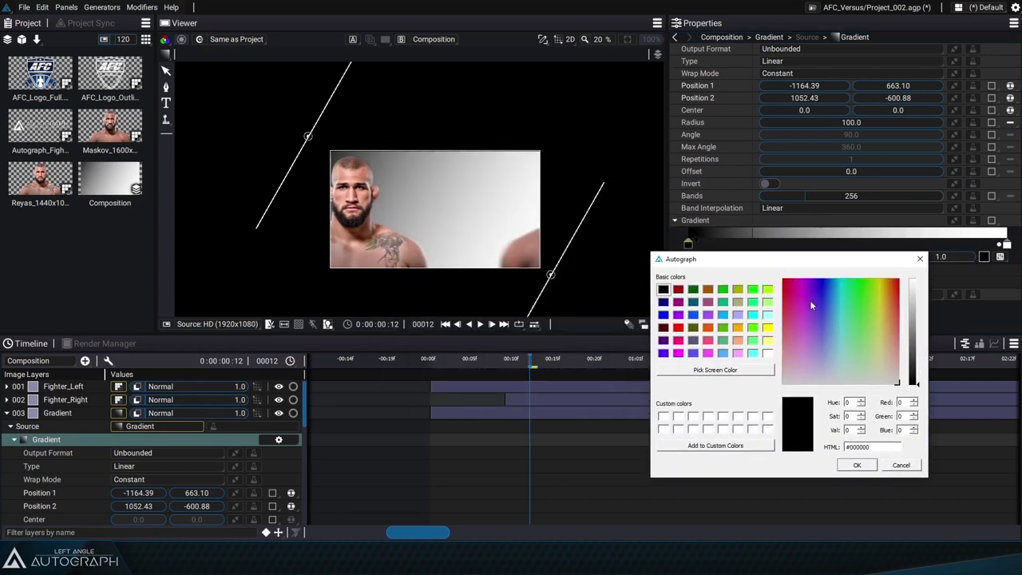
left_click(801, 294)
mouse_move(909, 325)
left_mouse_down()
mouse_move(917, 314)
mouse_move(919, 339)
mouse_move(911, 279)
mouse_move(915, 307)
left_mouse_up()
left_click(822, 298)
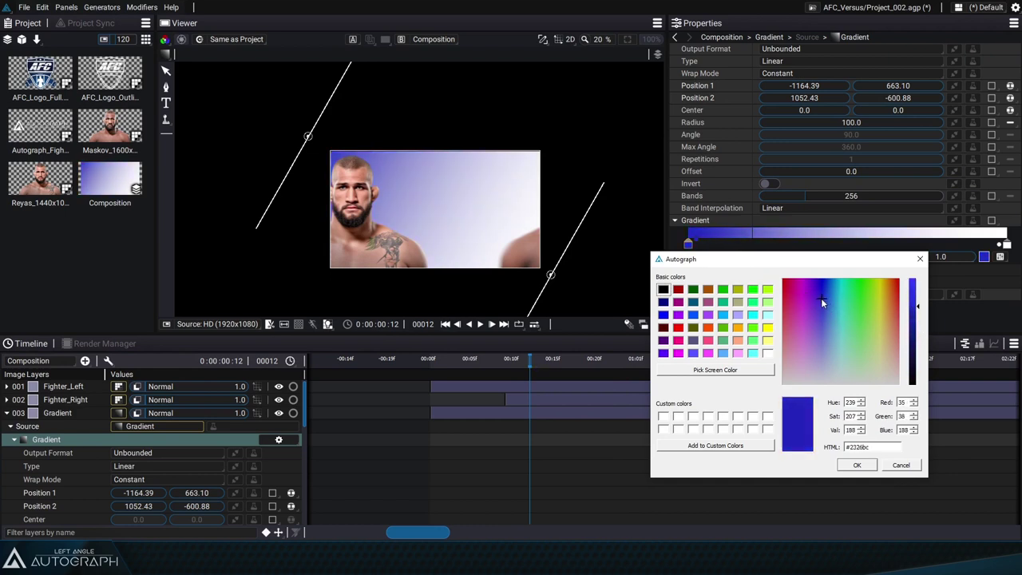
left_click(822, 305)
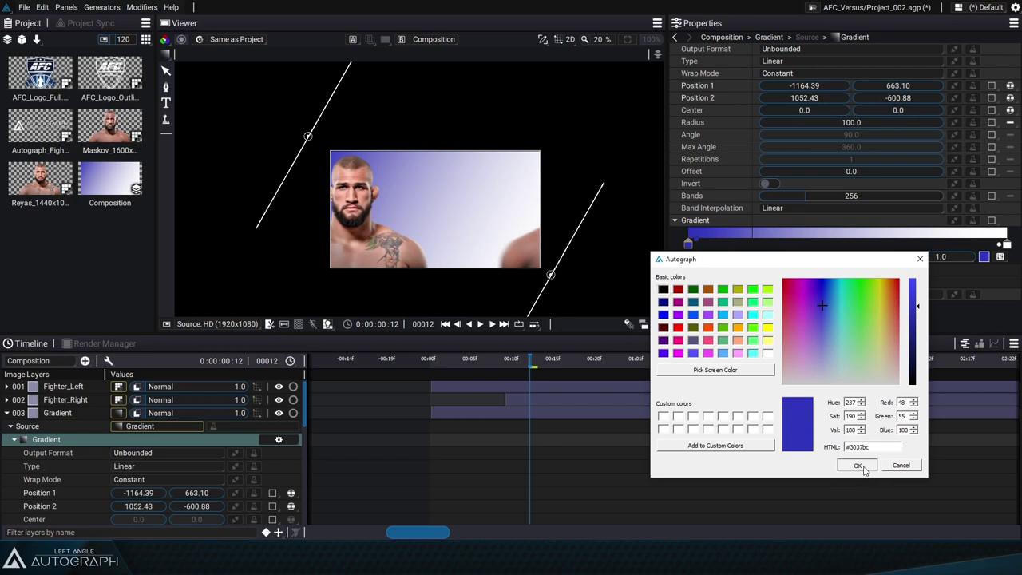
left_click(858, 466)
Recolor the gradient's white end stop to dark magenta (0.60, 0.01, 0.20) and scrub the composition to frame 33.
left_click(1006, 246)
left_click(984, 257)
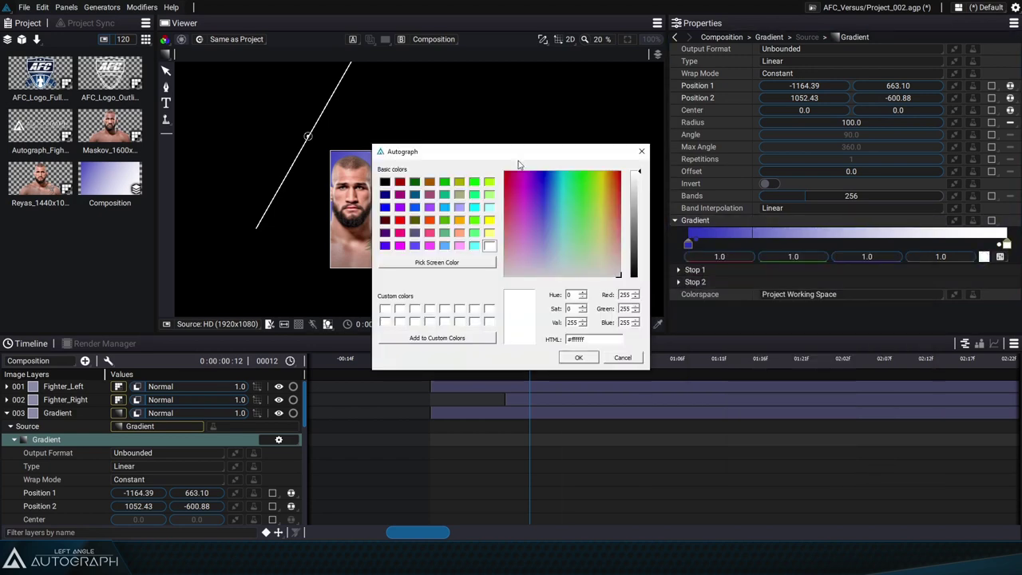
left_click_drag(527, 151, 756, 247)
left_click_drag(733, 277, 740, 282)
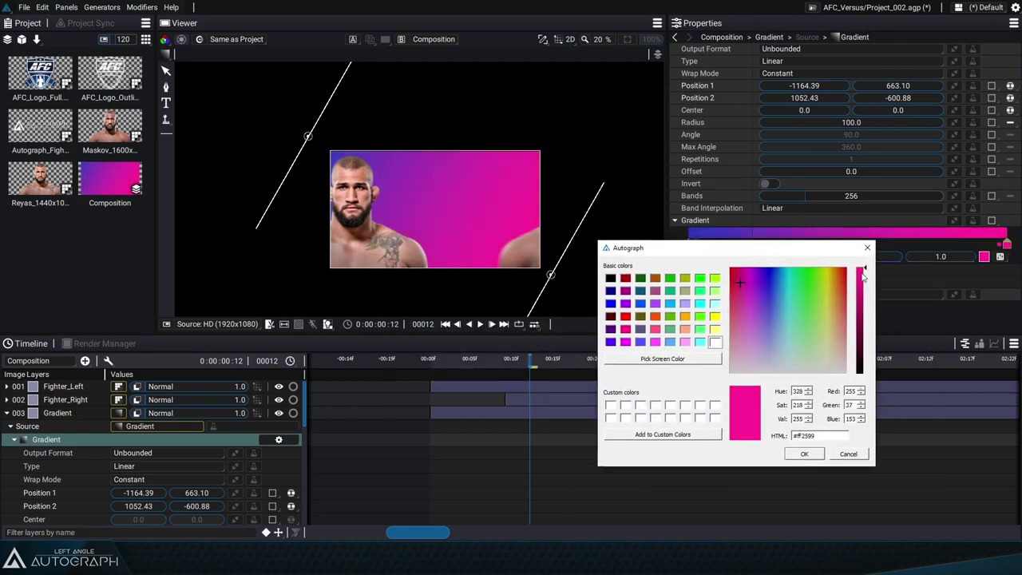
left_click_drag(863, 275, 864, 293)
left_click(804, 454)
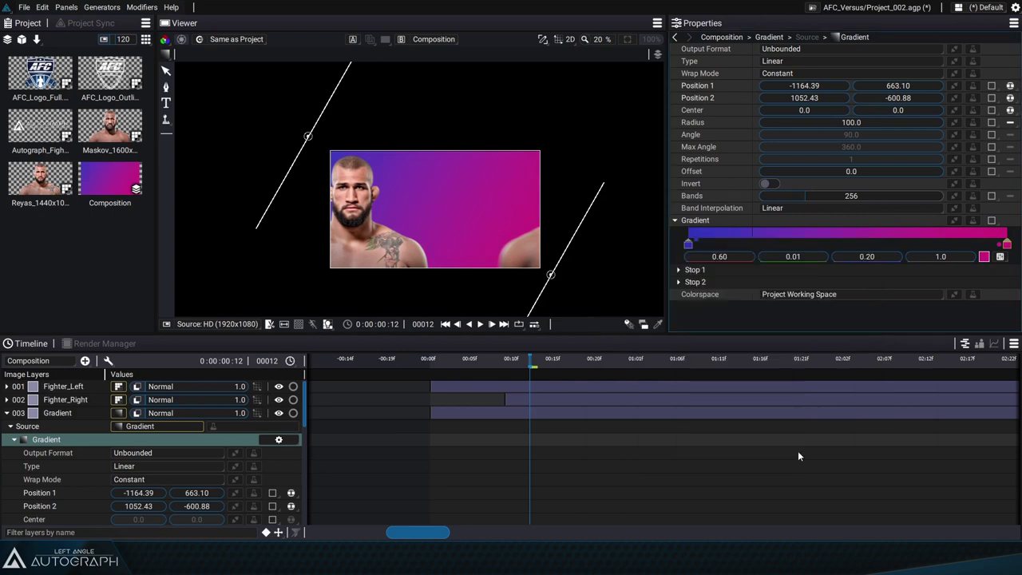
left_click_drag(524, 365, 708, 370)
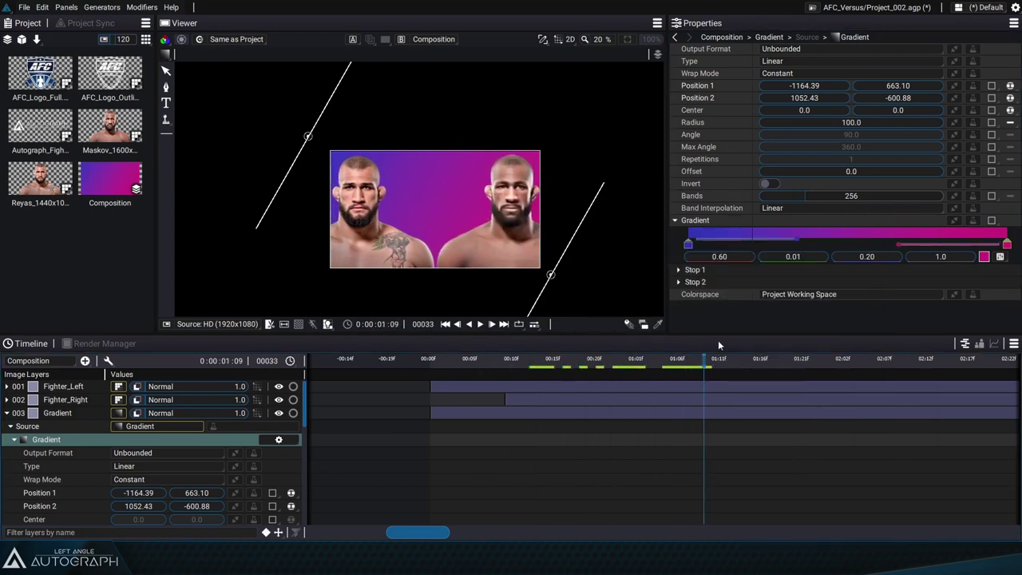
Try the other gradient types and the Mirror wrap mode, restoring Linear and Constant.
left_click(813, 61)
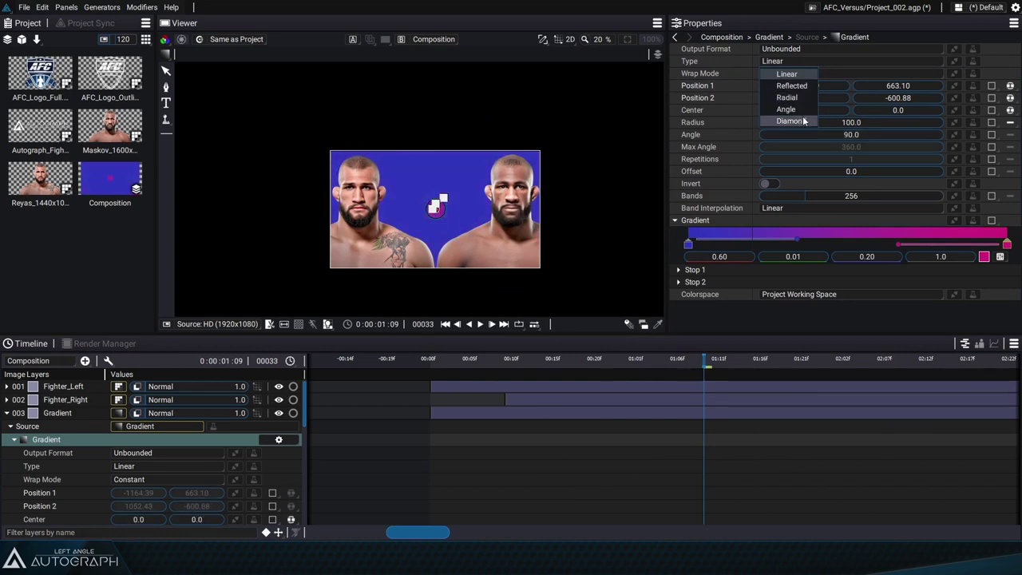
left_click(806, 73)
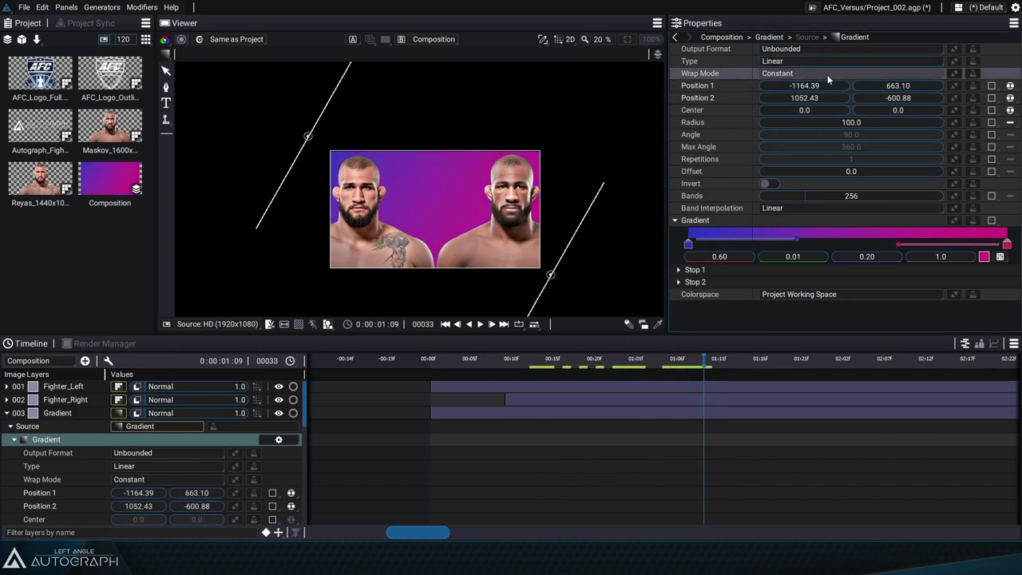
left_click(827, 74)
left_click(798, 110)
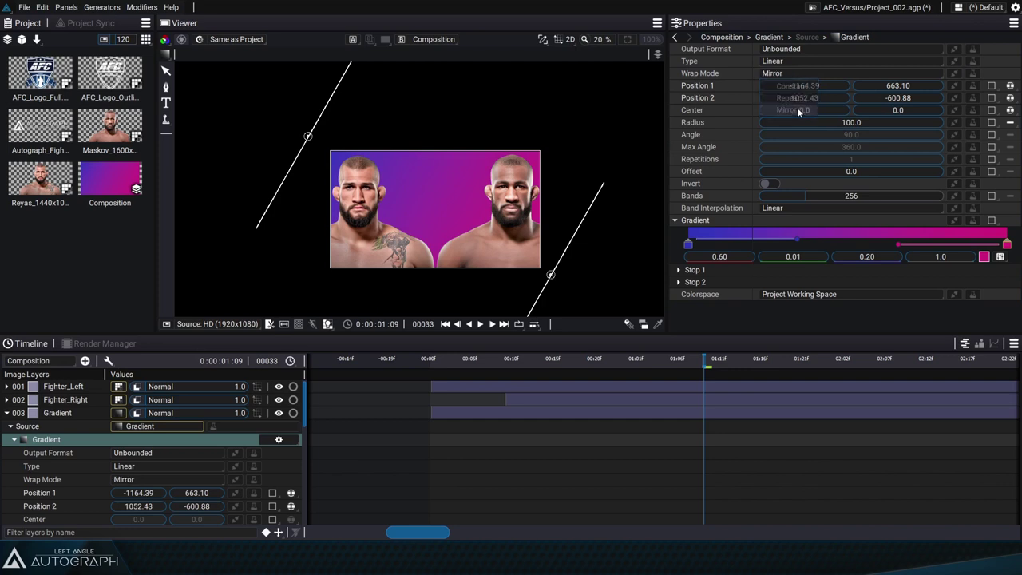
left_click(827, 73)
left_click(799, 85)
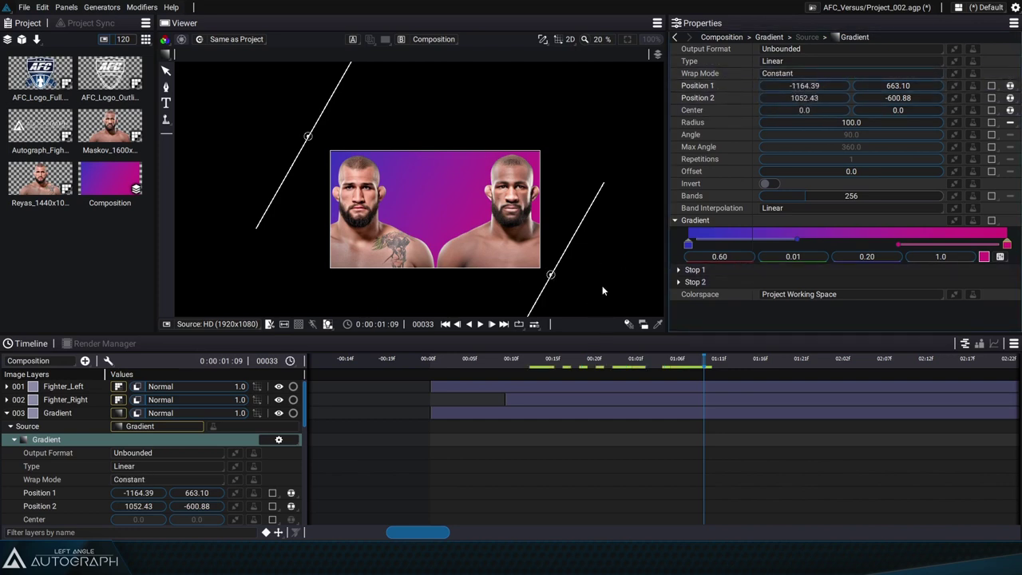
Switch to the Layer Selection Tool, fit the composition in the viewer, and save the project.
left_click(164, 53)
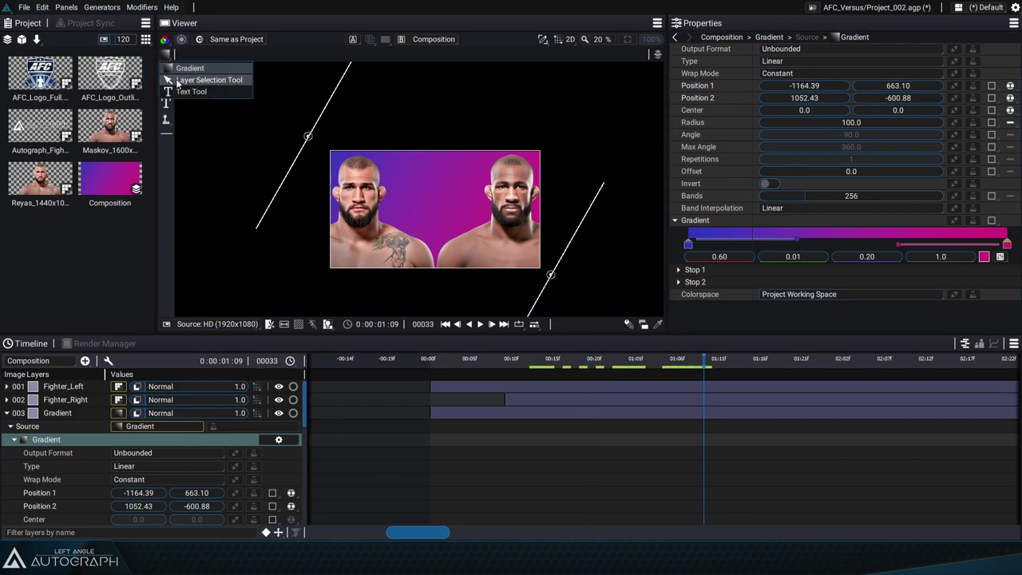
left_click(177, 79)
left_click(628, 39)
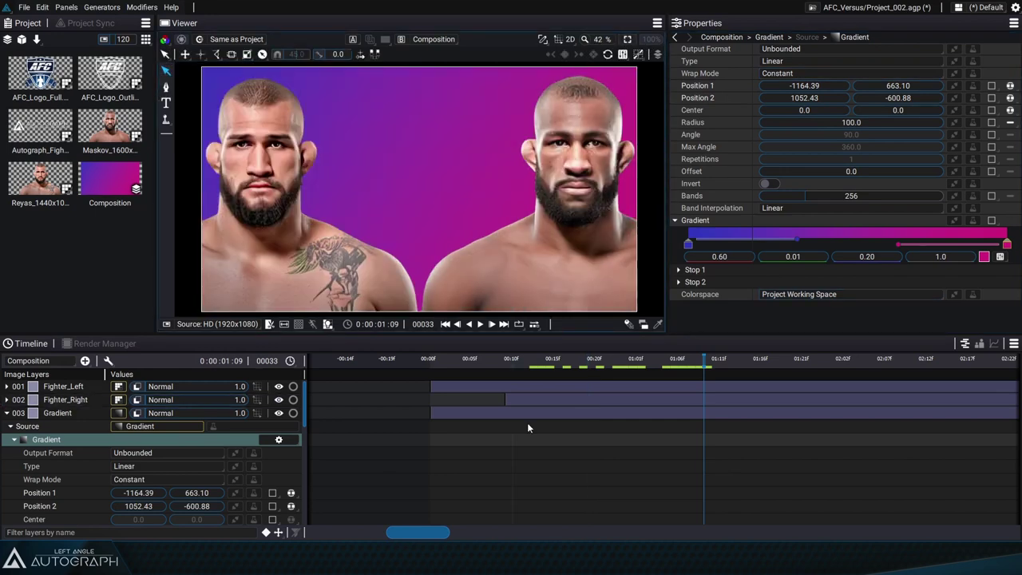
key("ctrl+s")
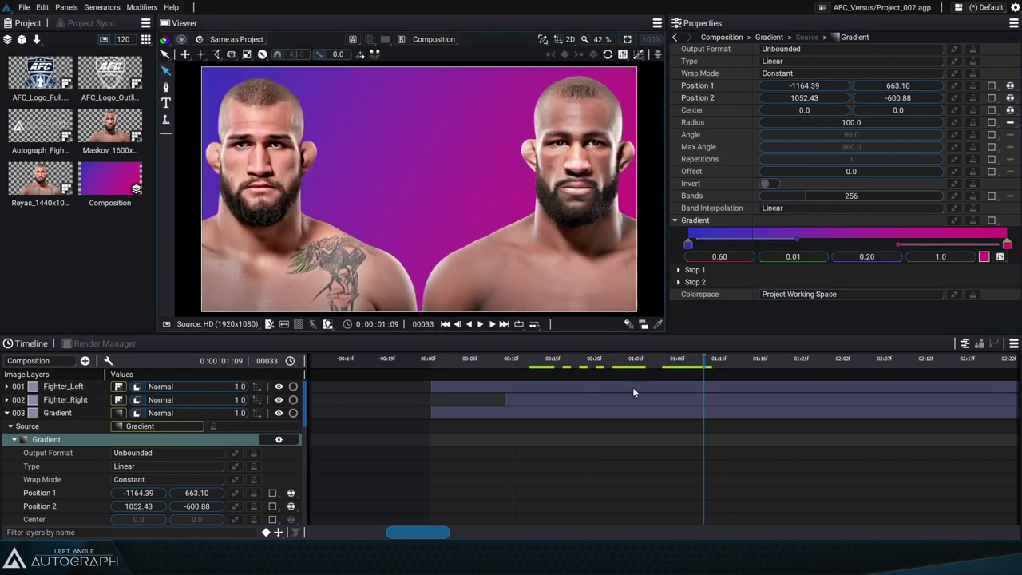
Collapse the Gradient layer's properties and hide both fighter layers, testing the visibility and solo toggles along the way.
left_click(7, 412)
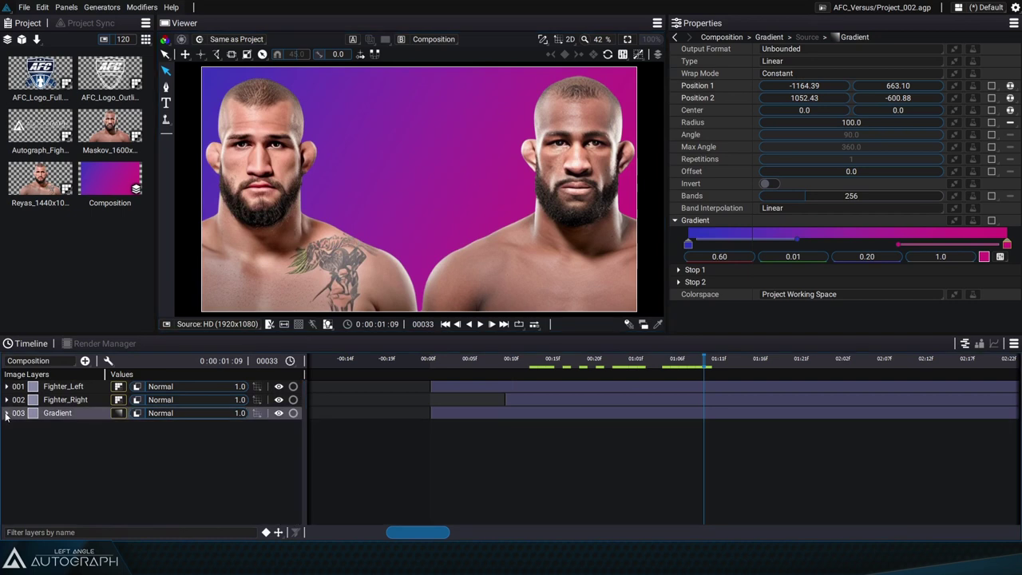
left_click(278, 400)
left_click(279, 399)
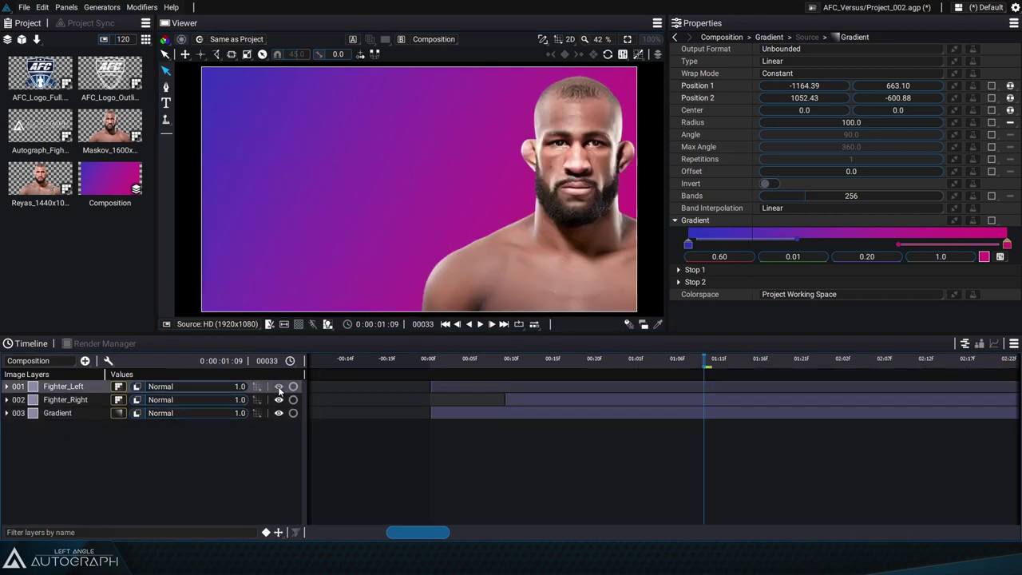
left_click(293, 413)
left_click(293, 413)
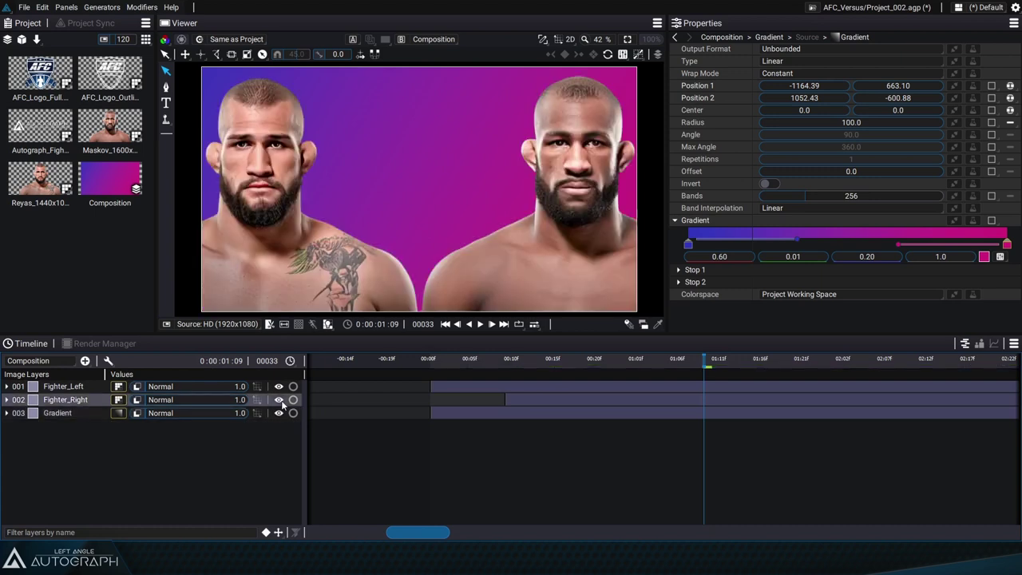
left_click(279, 400)
left_click(278, 386)
Add the AFC_Logo_Outlines image as the top layer, and preview the Autograph_Fighting_Championship image before reopening the composition.
left_click_drag(114, 65, 72, 383)
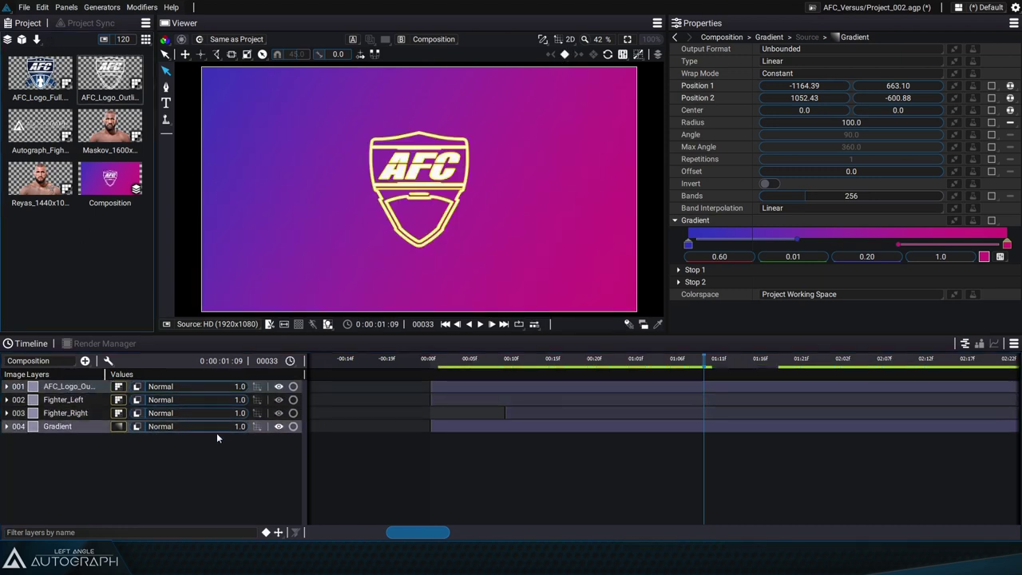
left_click(483, 477)
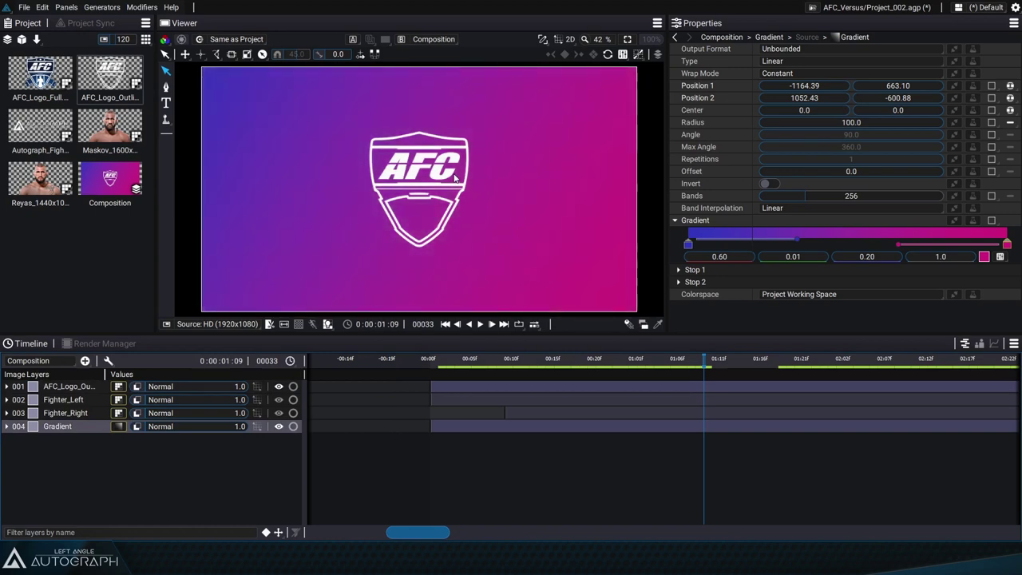
double_click(40, 128)
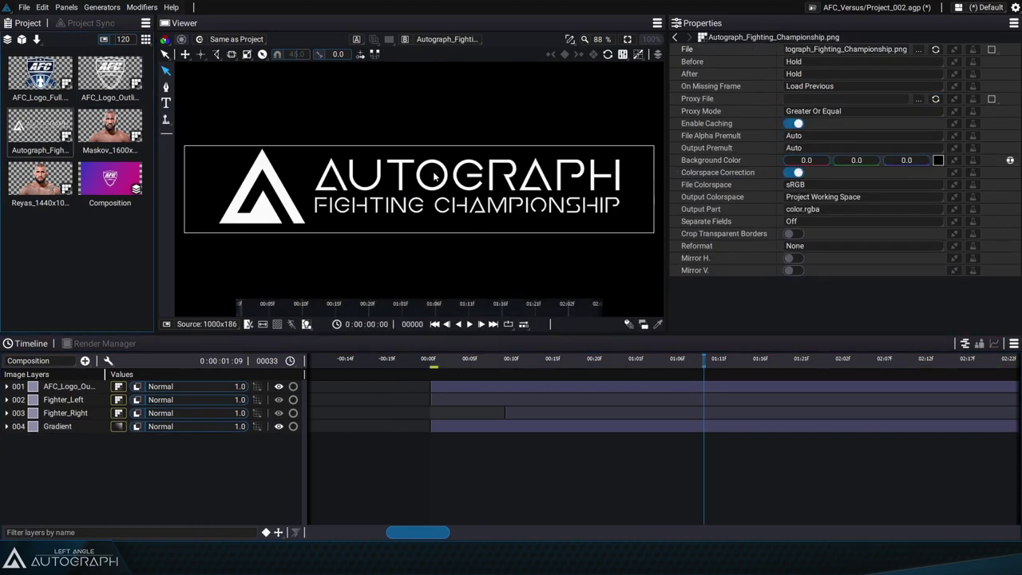
double_click(115, 182)
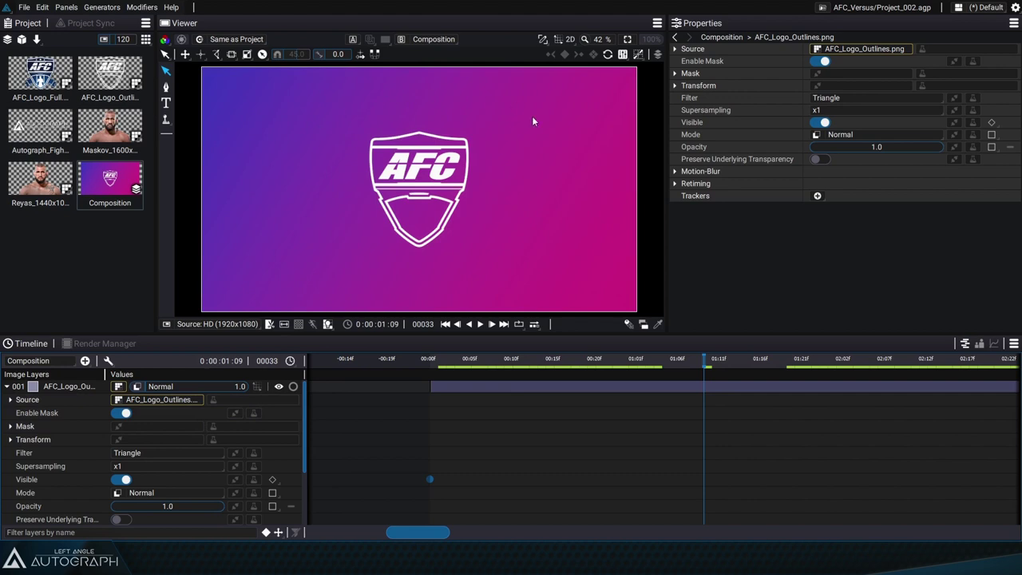
Add a Blur modifier to the AFC logo layer's source and set its size to 122.
left_click(253, 399)
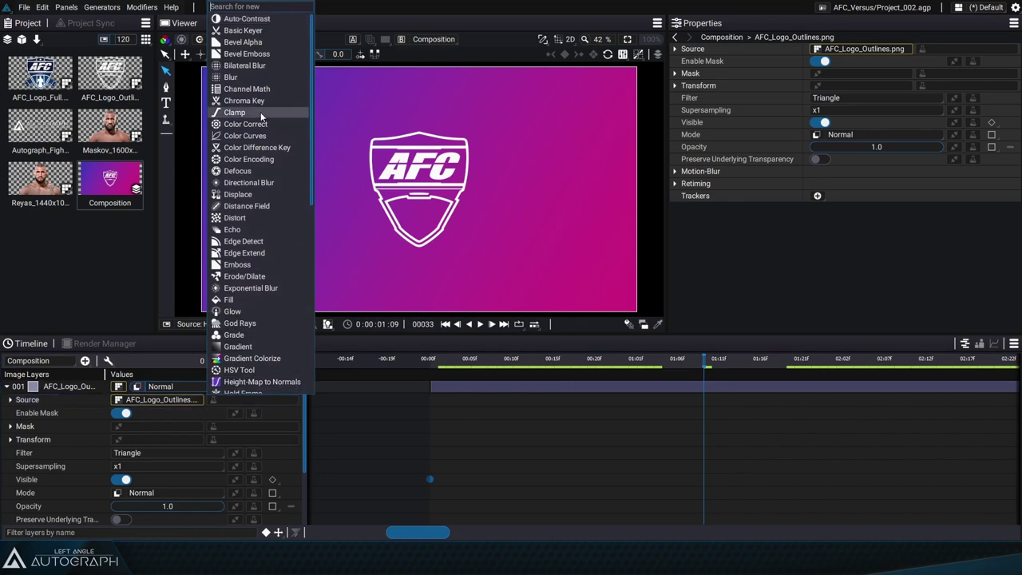
left_click(241, 77)
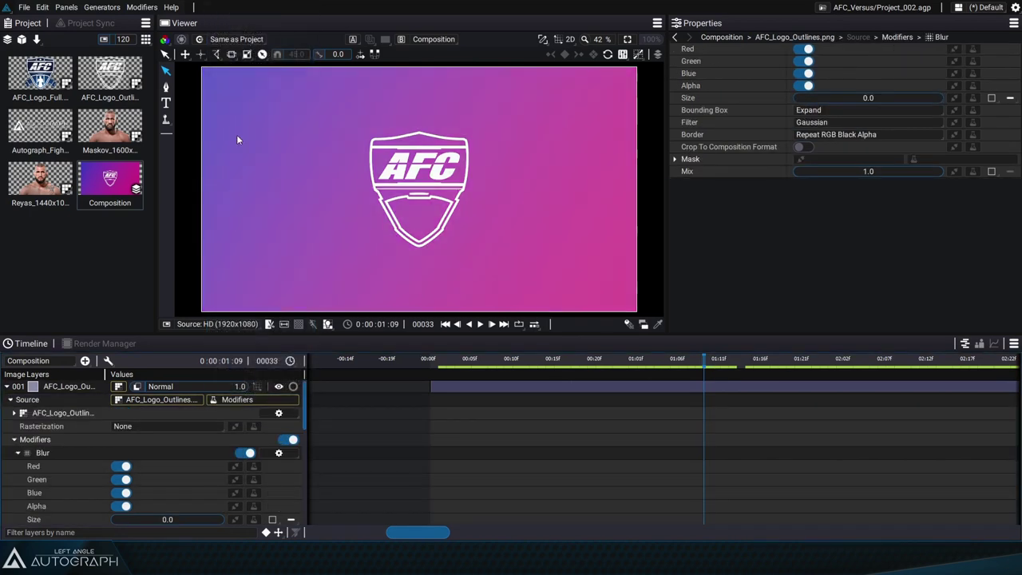
mouse_move(167, 519)
left_mouse_down()
mouse_move(239, 519)
mouse_move(180, 521)
left_mouse_up()
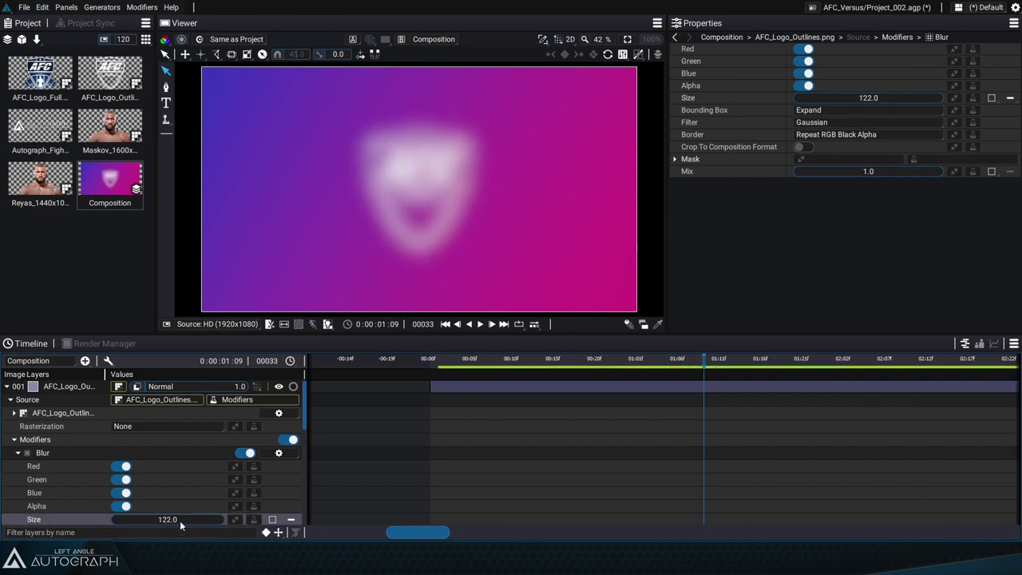
Examine the Blur modifier's place under the logo layer's source and open its parameters from the layer's properties.
left_click(54, 440)
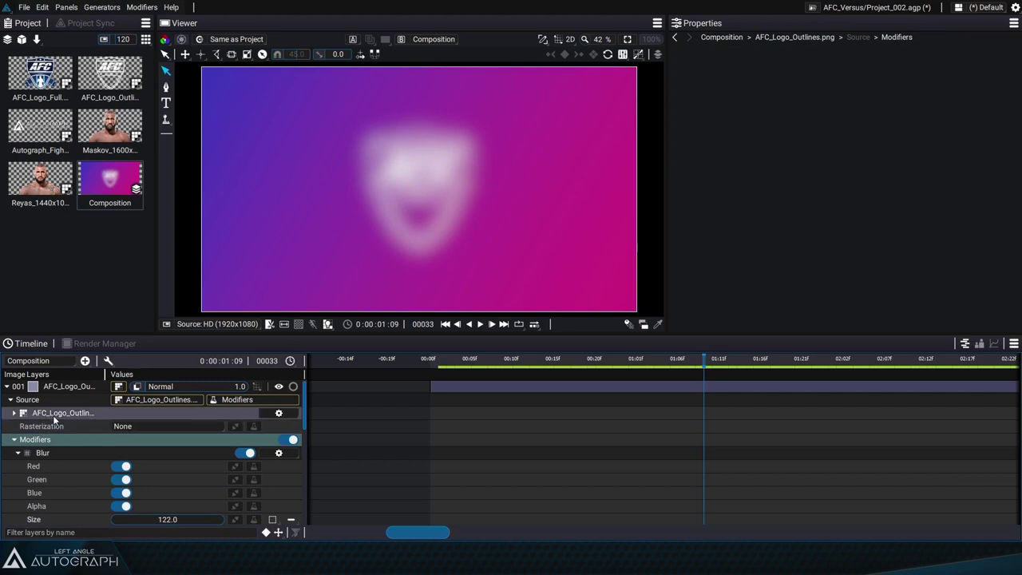
left_click(56, 391)
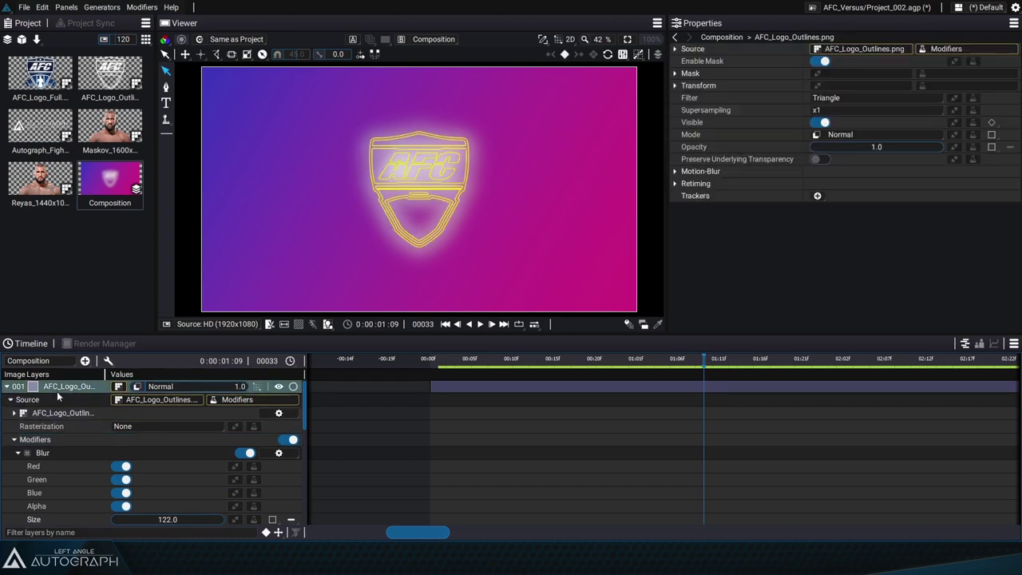
left_click(675, 49)
left_click(678, 86)
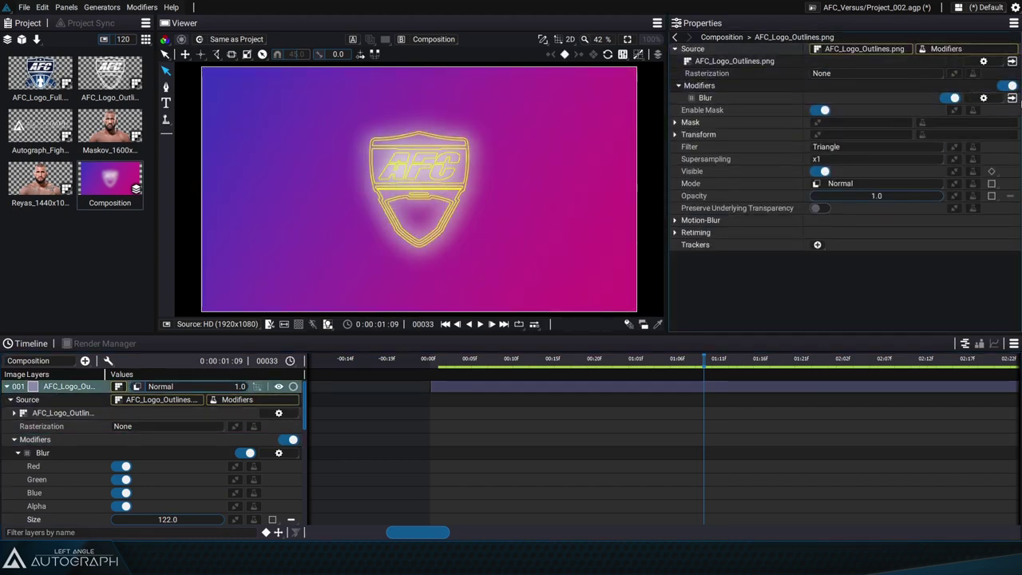
left_click(1013, 99)
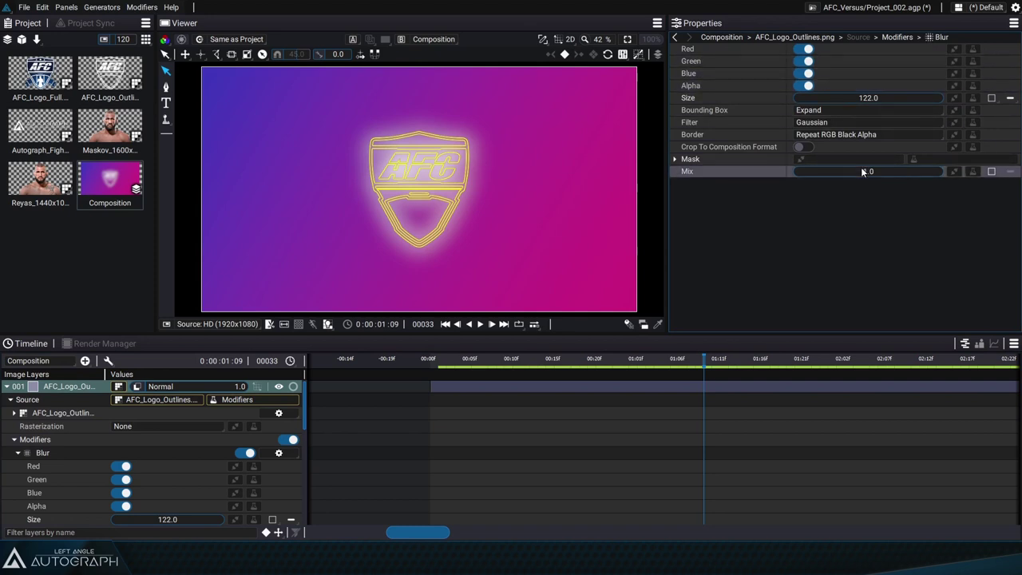
Delete the Blur modifier from the logo layer's source.
left_click(42, 455)
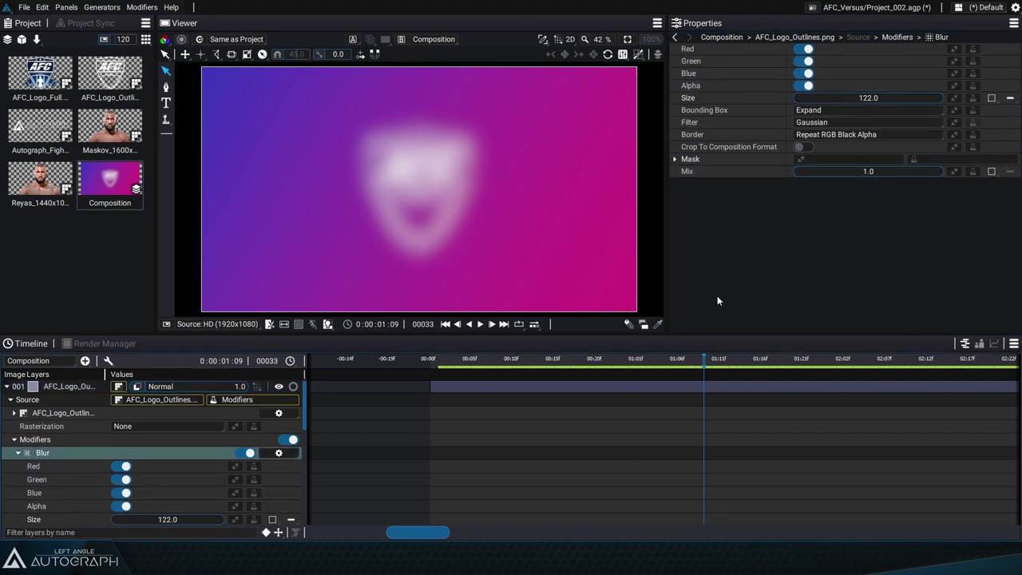
key("Delete")
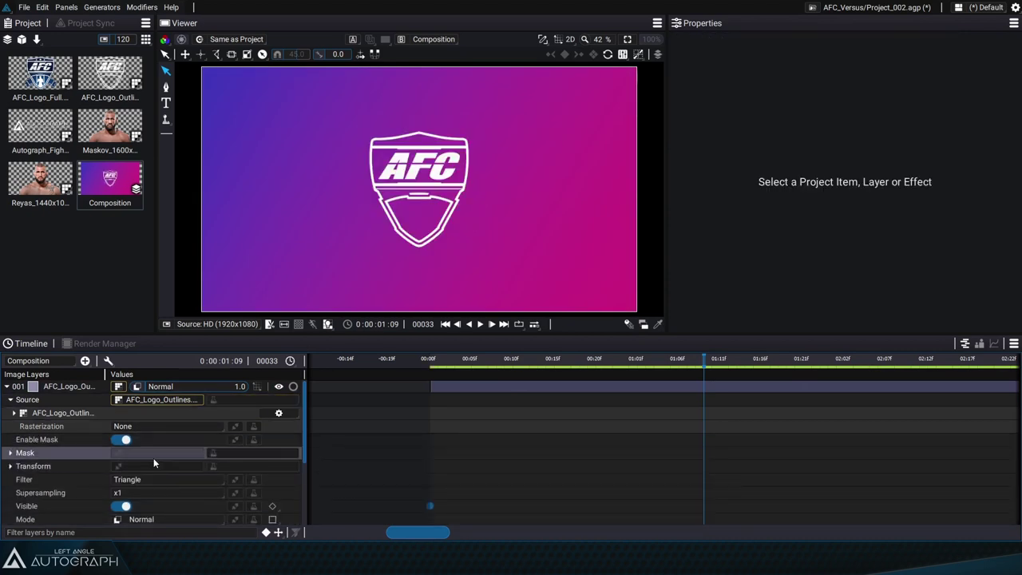
Add a Tile modifier to the AFC logo layer's source.
right_click(245, 400)
scroll(256, 303, "down", 9)
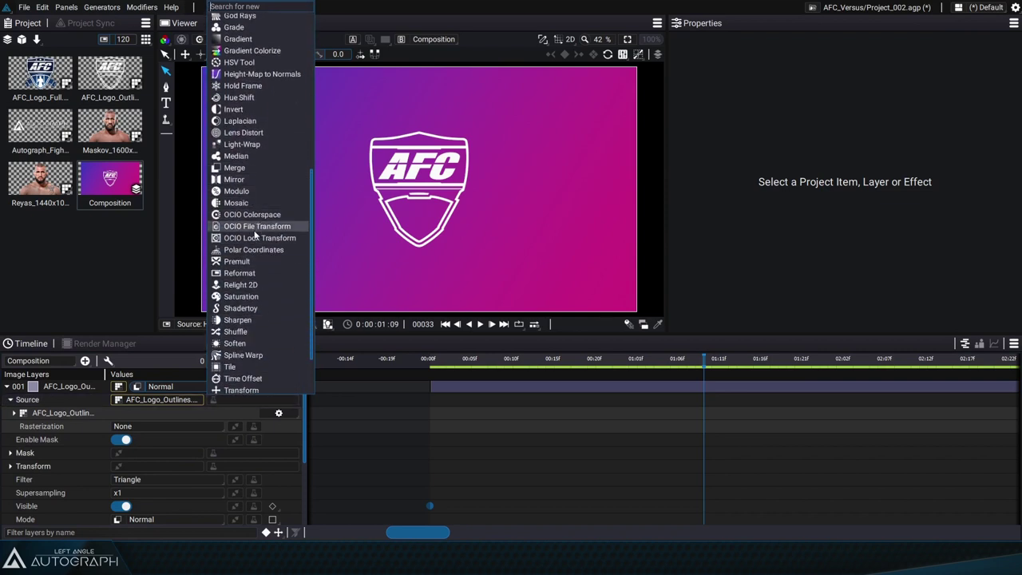
scroll(308, 255, "up", 2)
scroll(287, 271, "down", 4)
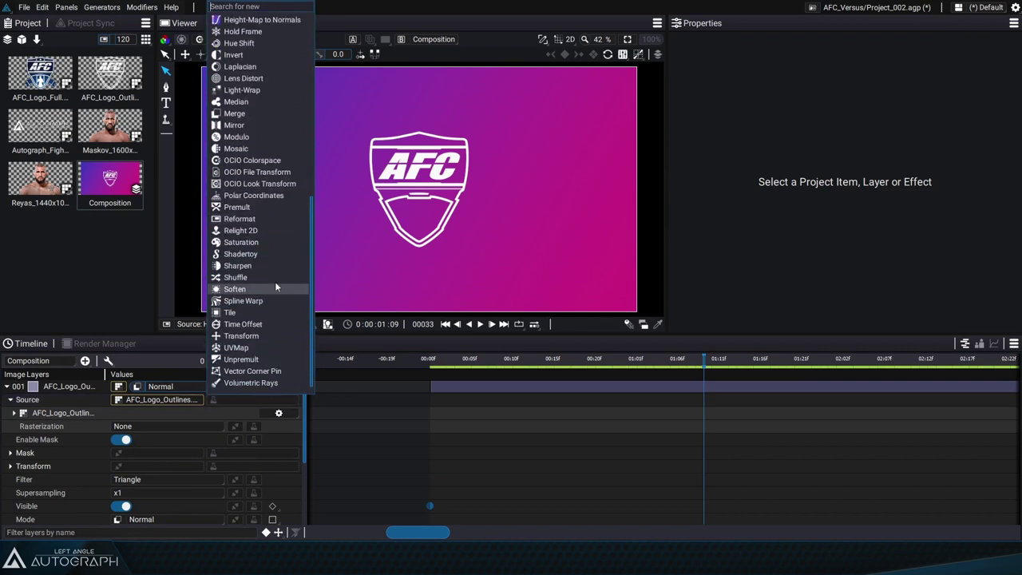
scroll(313, 304, "up", 10)
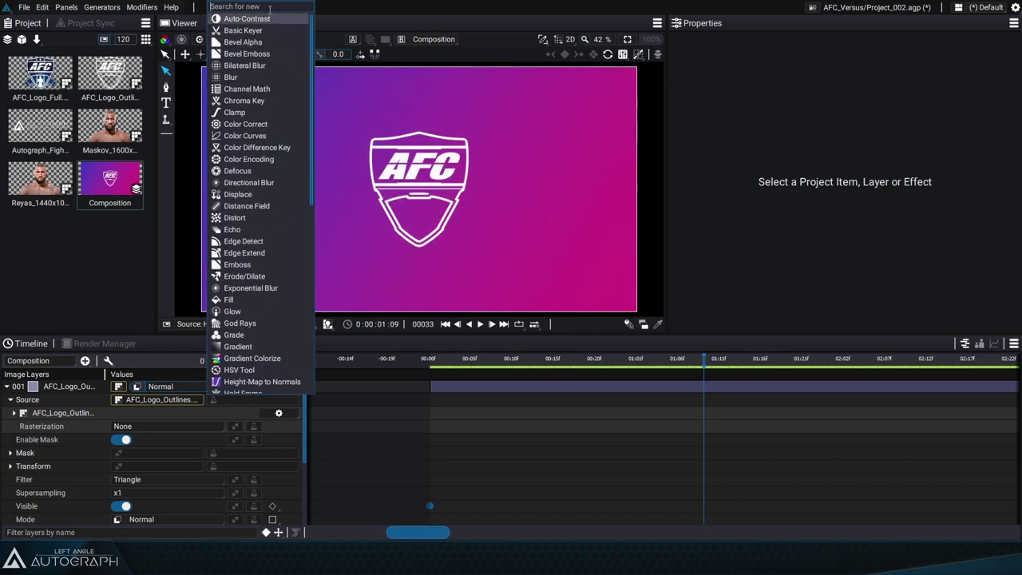
type("tile")
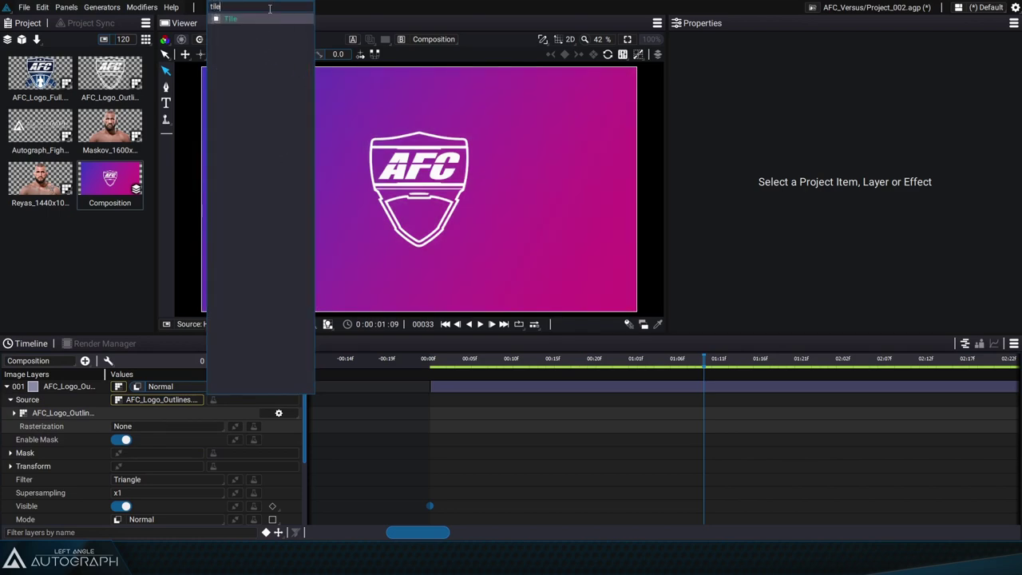
left_click(227, 21)
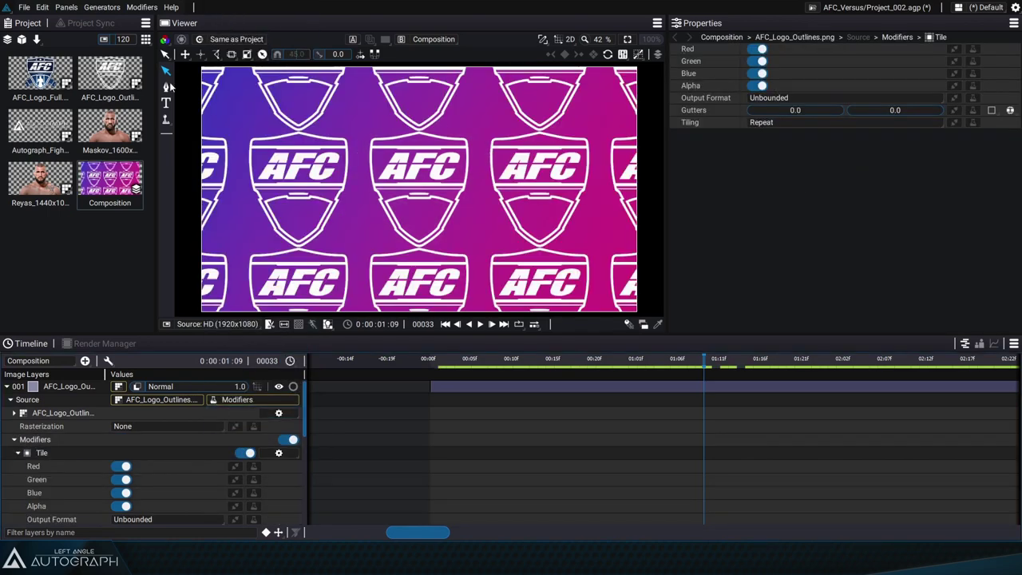
Review the categories of image modifiers available for the AFC logo layer, including Blur And Sharpen.
left_click(75, 387)
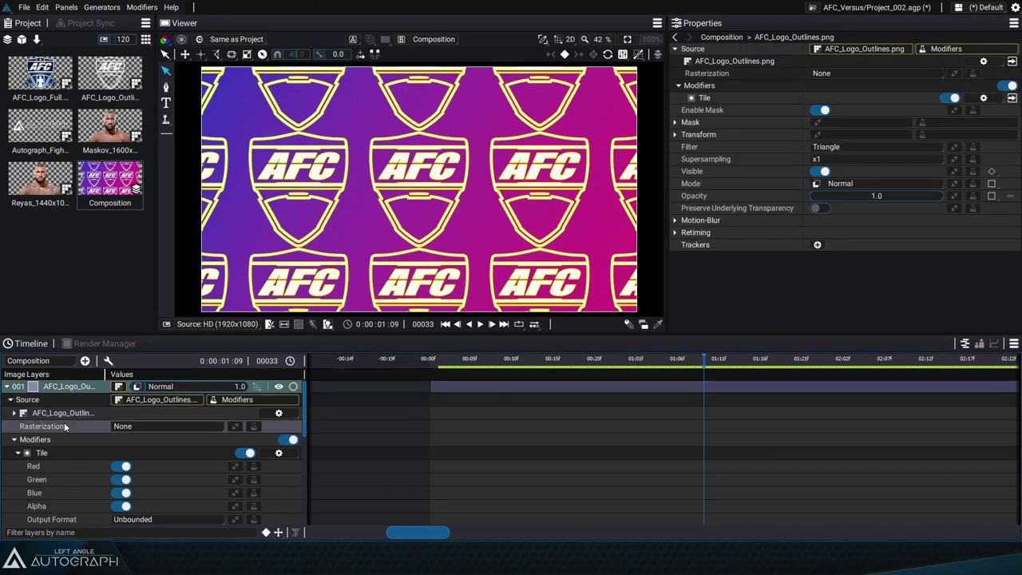
left_click(133, 8)
mouse_move(159, 20)
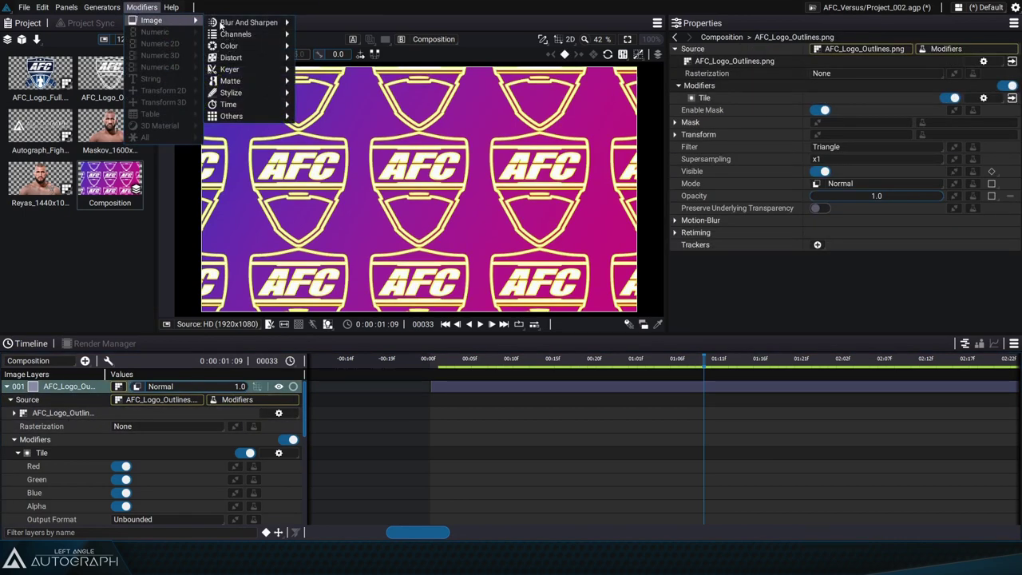
mouse_move(243, 28)
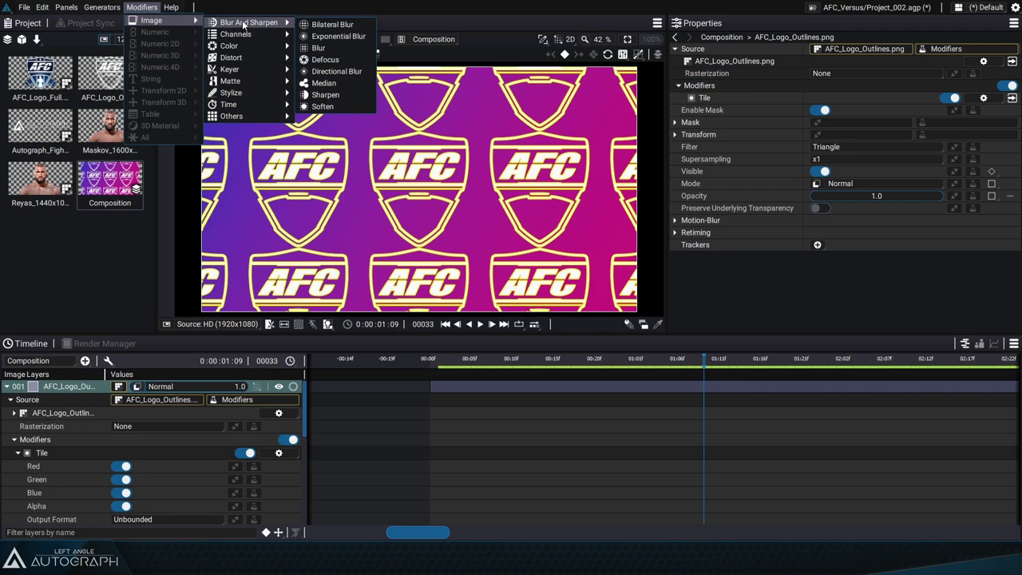
mouse_move(239, 95)
left_click(500, 479)
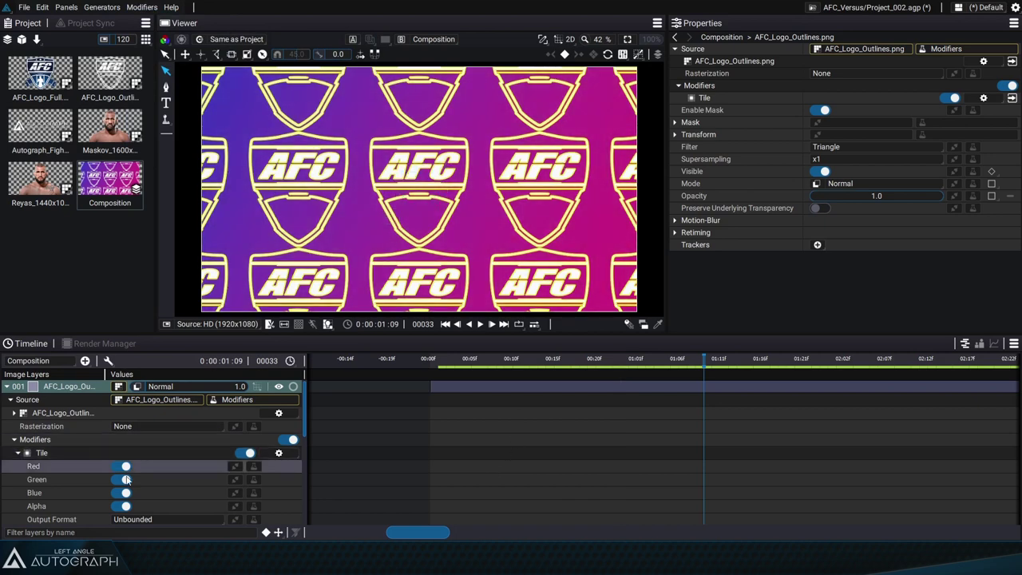
Set the Tile modifier's gutters to 80 and 120, and turn off viewer clipping to show the tiles beyond the composition frame.
scroll(159, 431, "down", 5)
left_click_drag(141, 403, 284, 403)
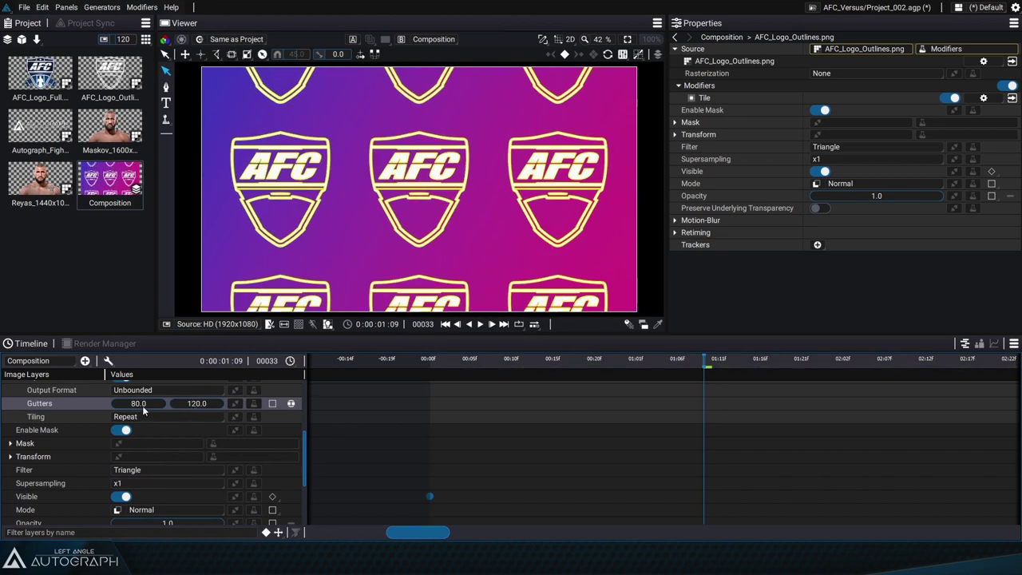
scroll(342, 227, "down", 4)
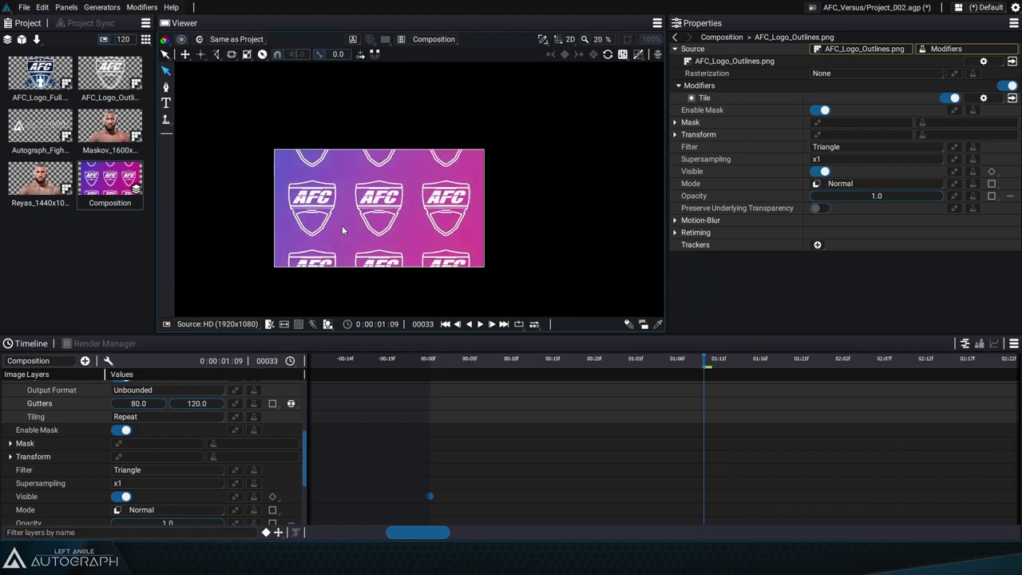
scroll(343, 225, "down", 1)
left_click(270, 325)
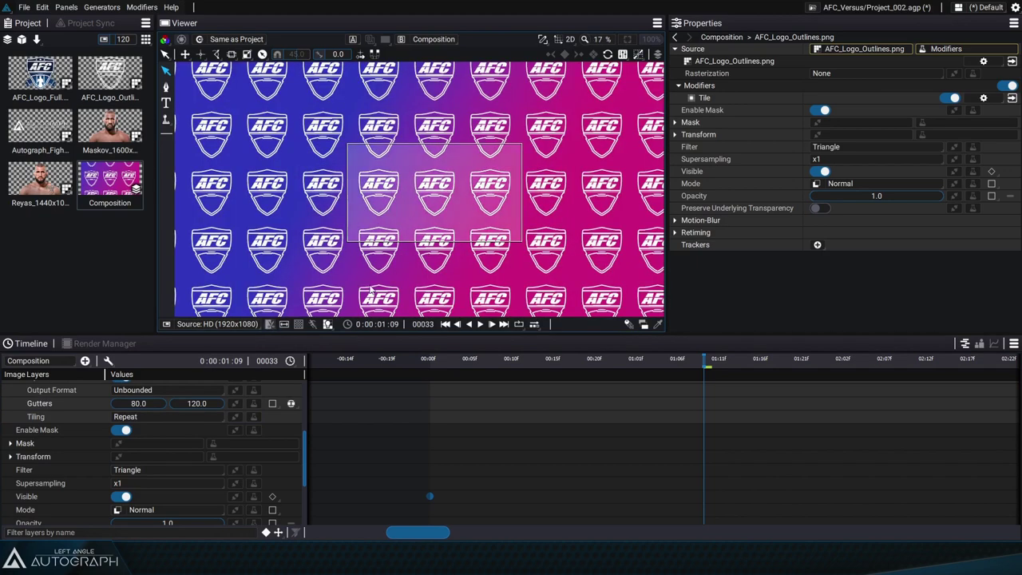
scroll(431, 240, "down", 8)
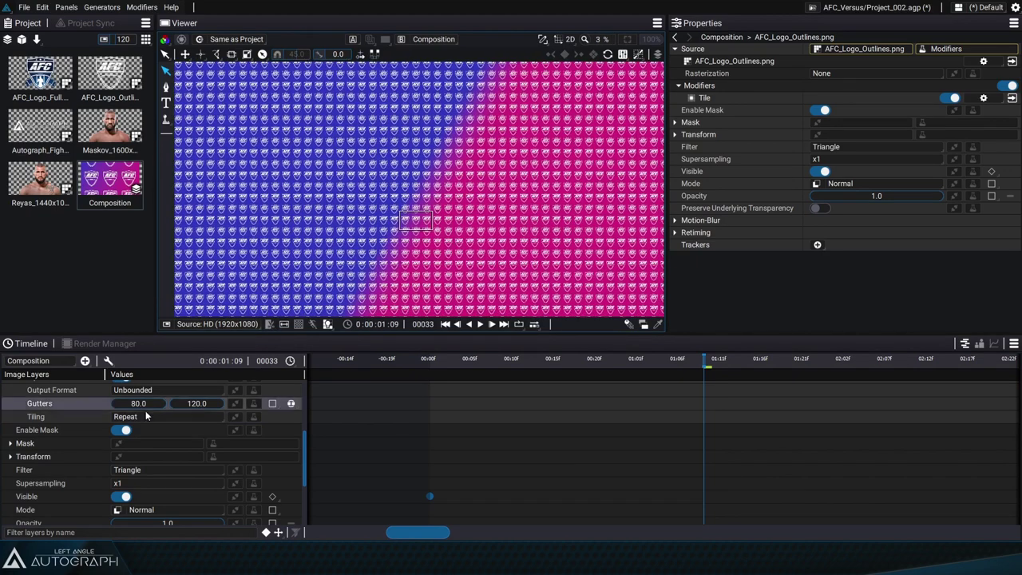
Try the Format Preset output format on the Tile modifier, preview its format sizes, and restore the output format to Unbounded.
scroll(101, 445, "up", 4)
scroll(102, 445, "down", 2)
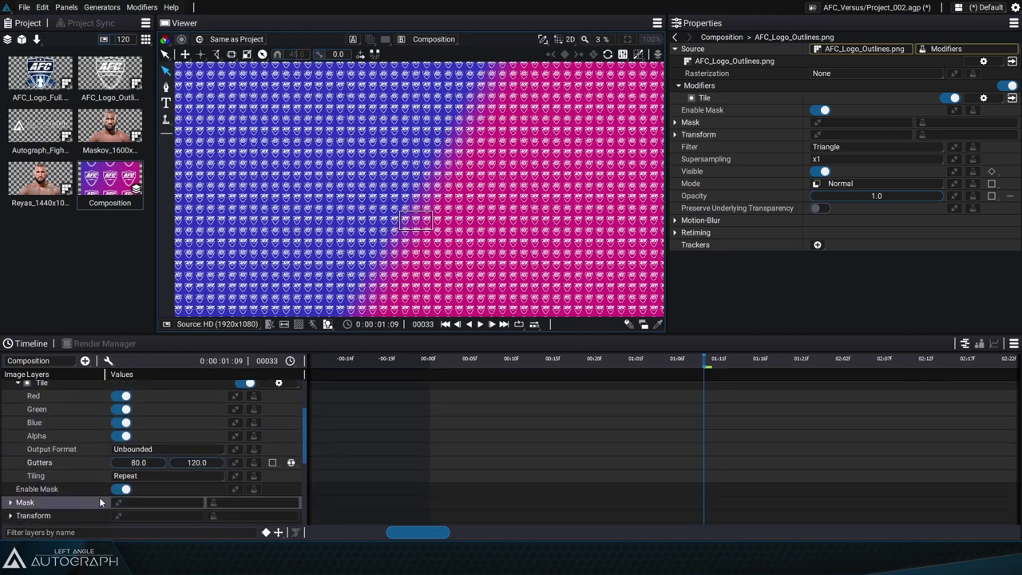
left_click(136, 450)
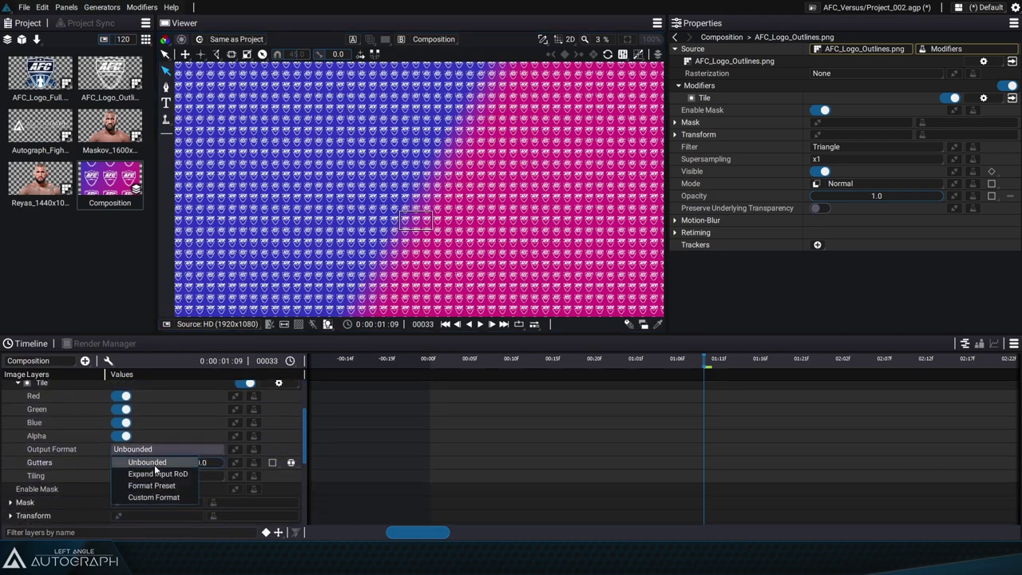
left_click(160, 485)
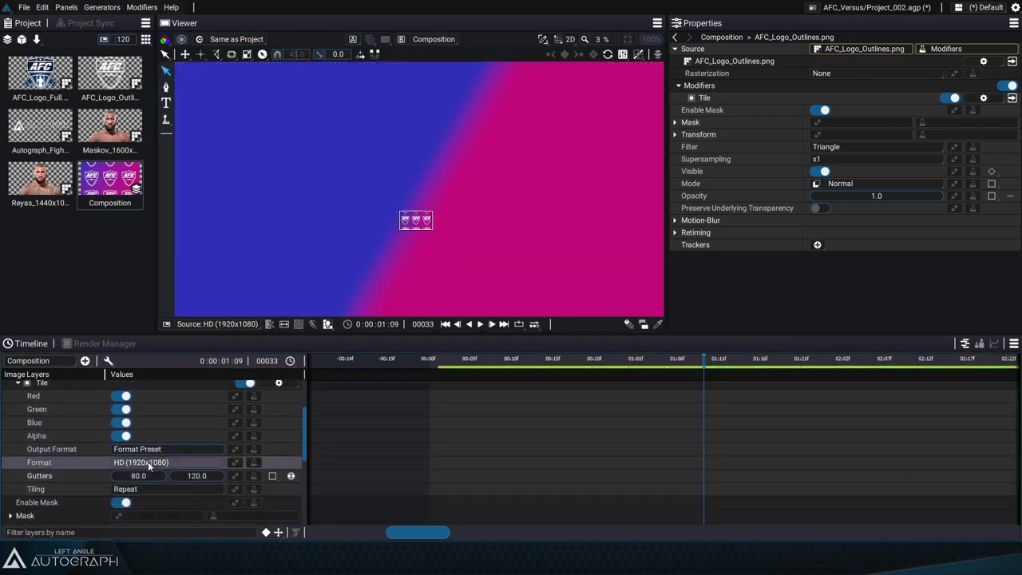
left_click(144, 462)
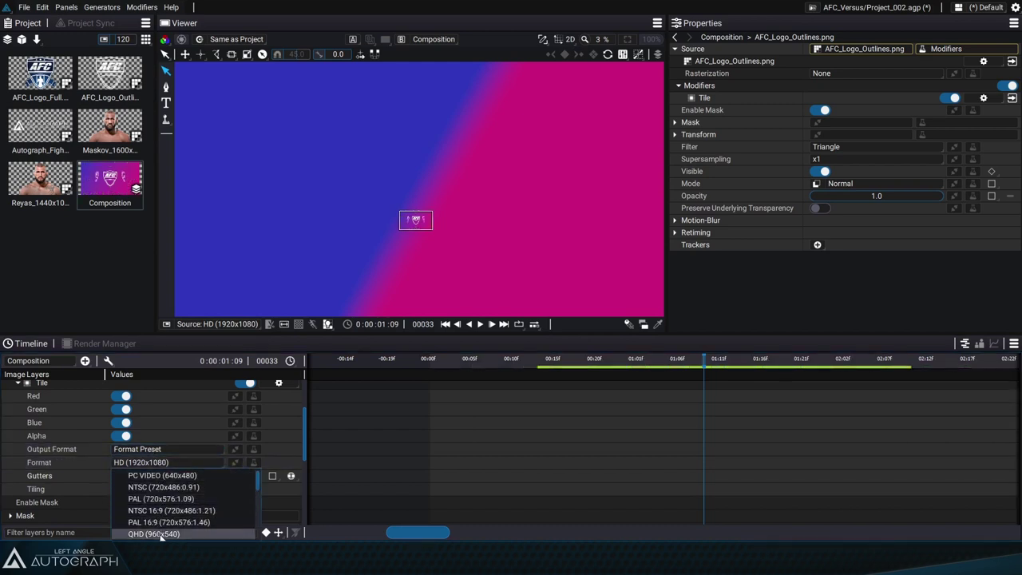
scroll(164, 503, "down", 5)
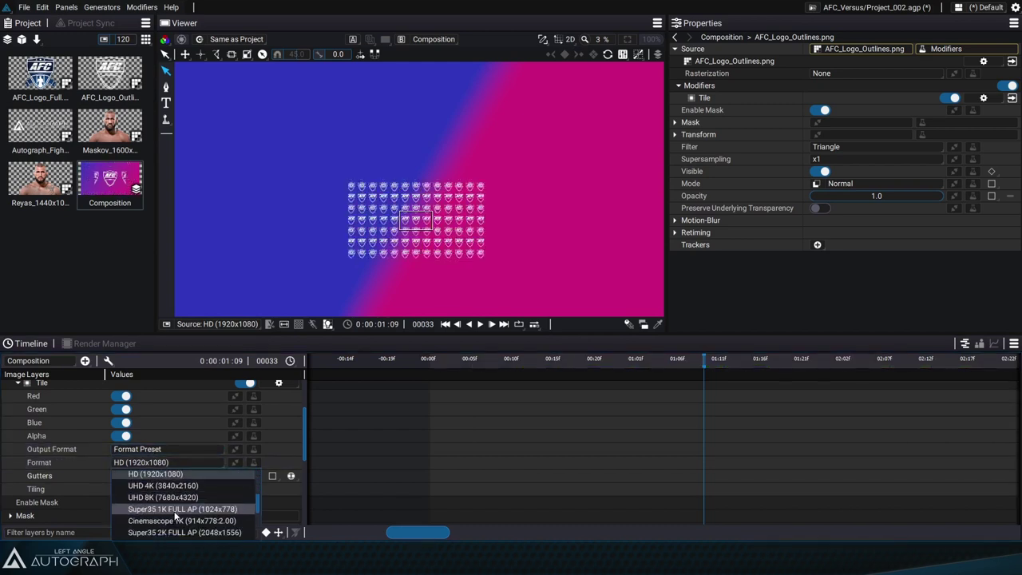
left_click(170, 457)
left_click(170, 451)
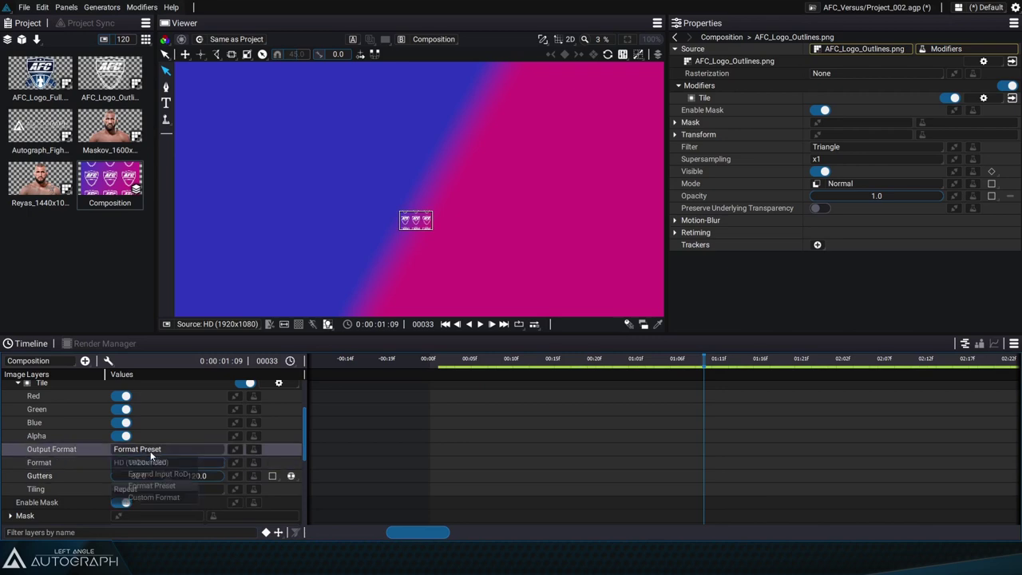
left_click(163, 477)
Try rotating and scaling the tiled AFC logo layer with its viewer handles, and undo both changes.
scroll(425, 241, "up", 2)
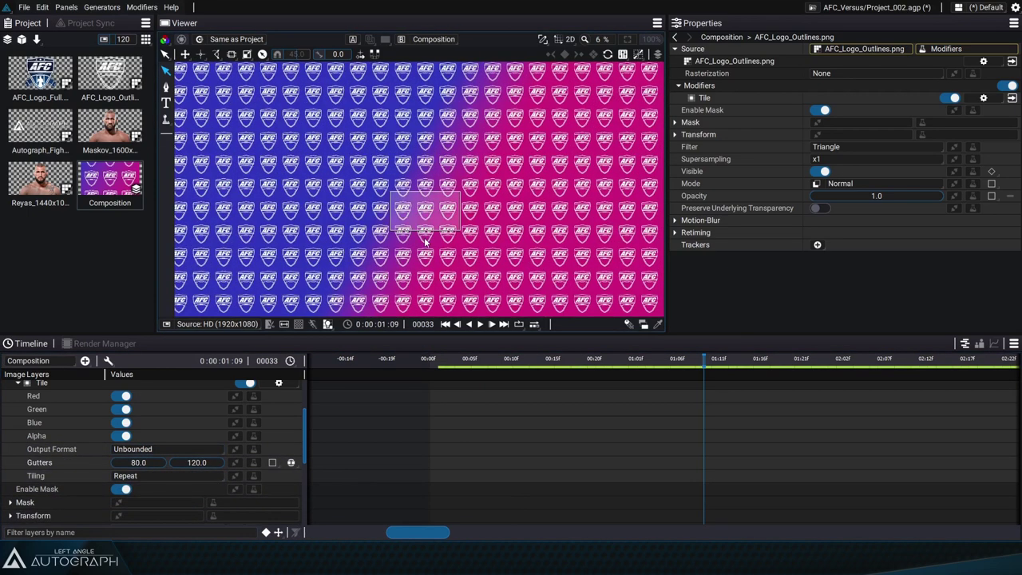
scroll(138, 424, "up", 3)
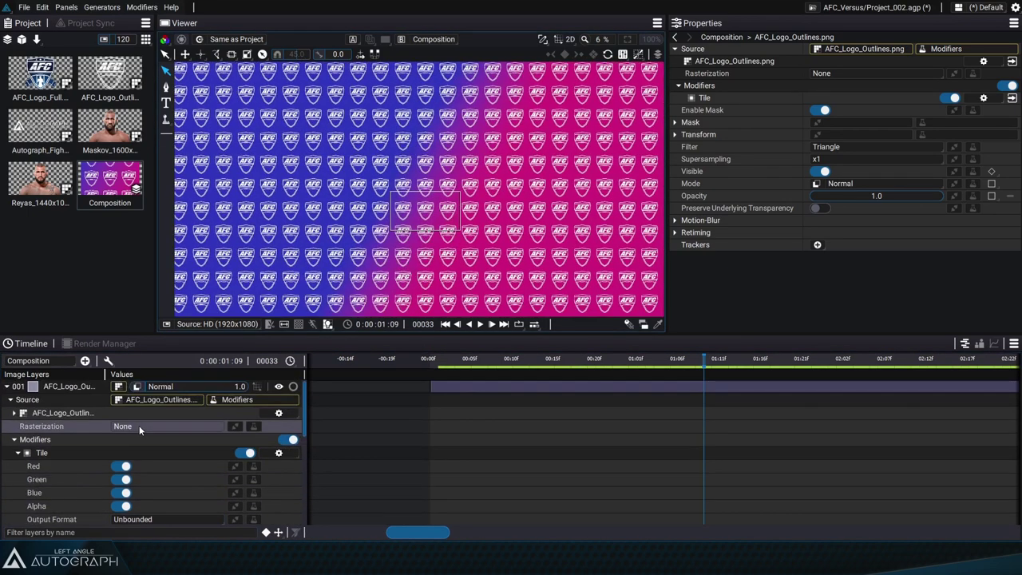
left_click(93, 386)
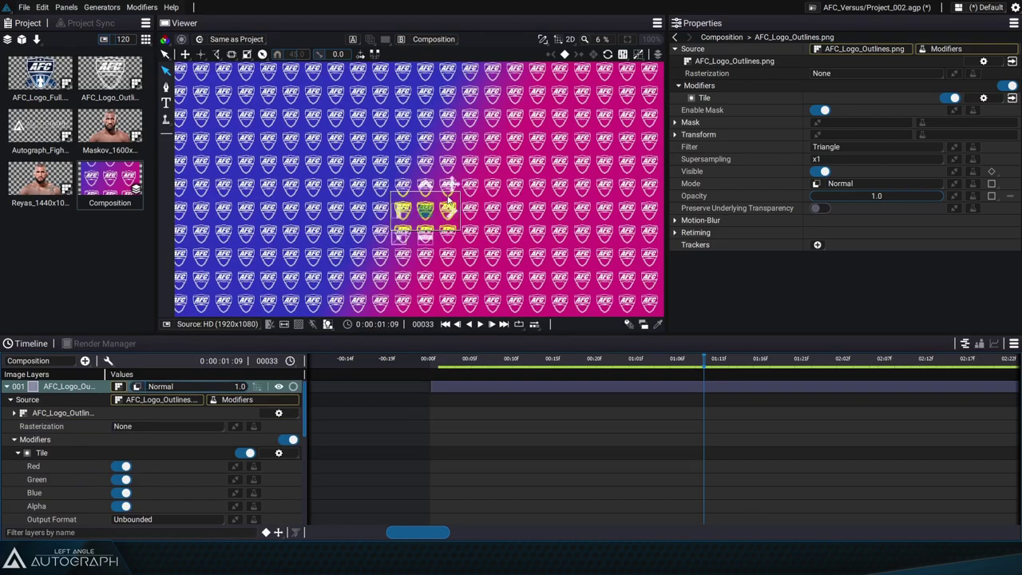
left_click_drag(450, 184, 503, 166)
key("ctrl+z")
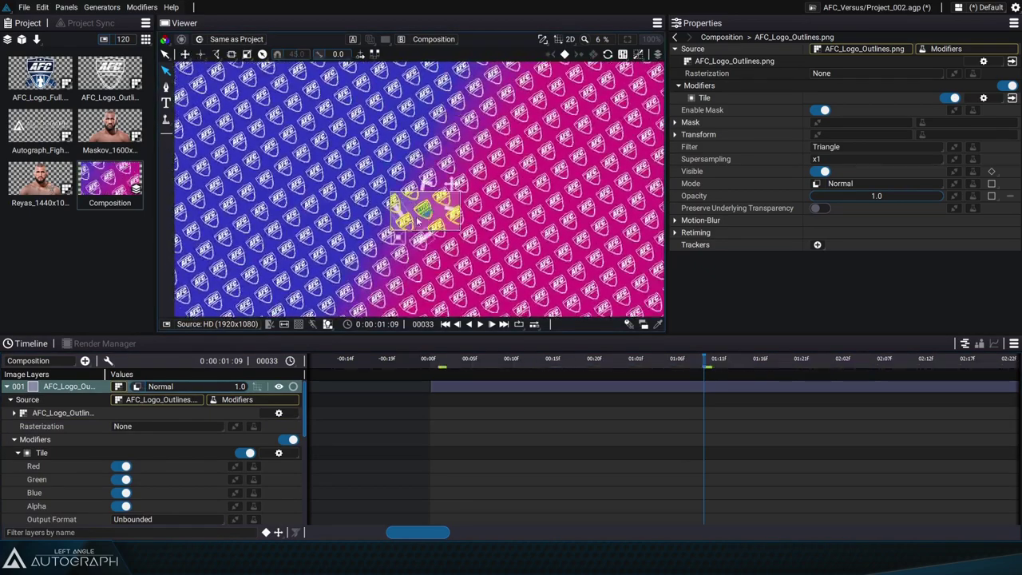
left_click_drag(398, 237, 417, 300)
key("ctrl+z")
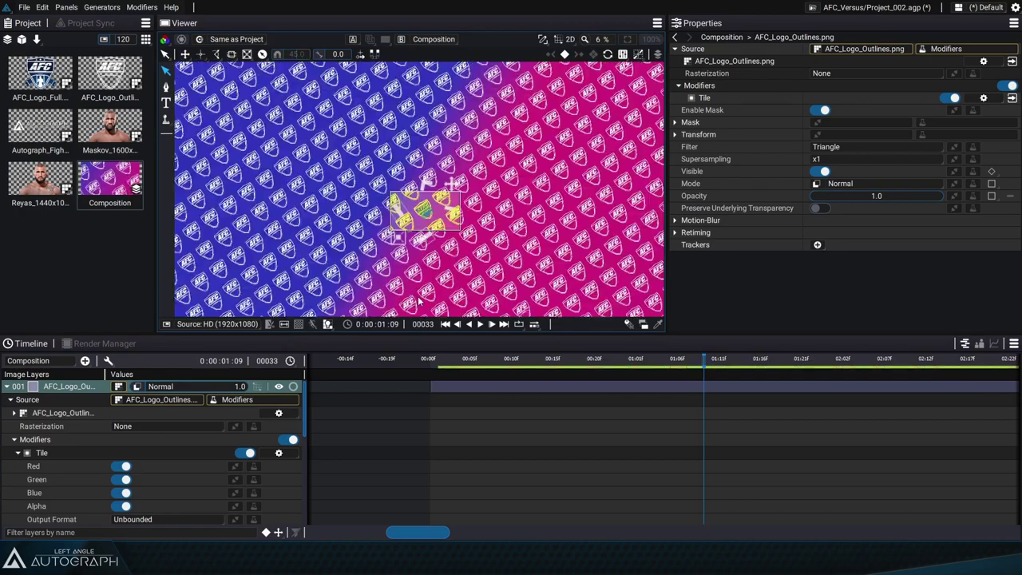
key("ctrl+z")
scroll(440, 220, "down", 3)
left_click_drag(240, 239, 361, 223)
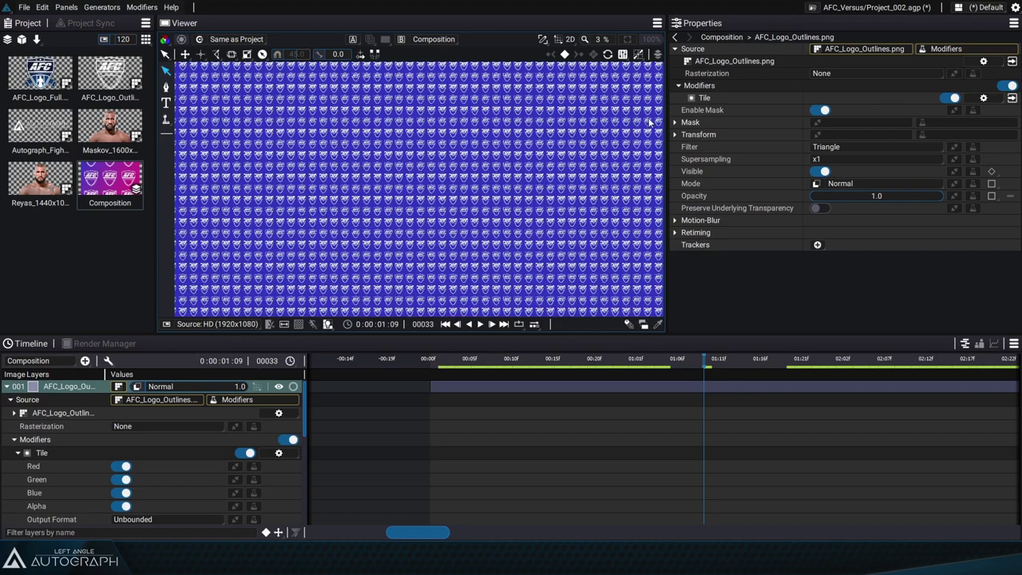
Fit the clipped composition in the viewer, scale the tiled logo layer down to about 0.47, and rotate it about 32 degrees.
left_click(626, 38)
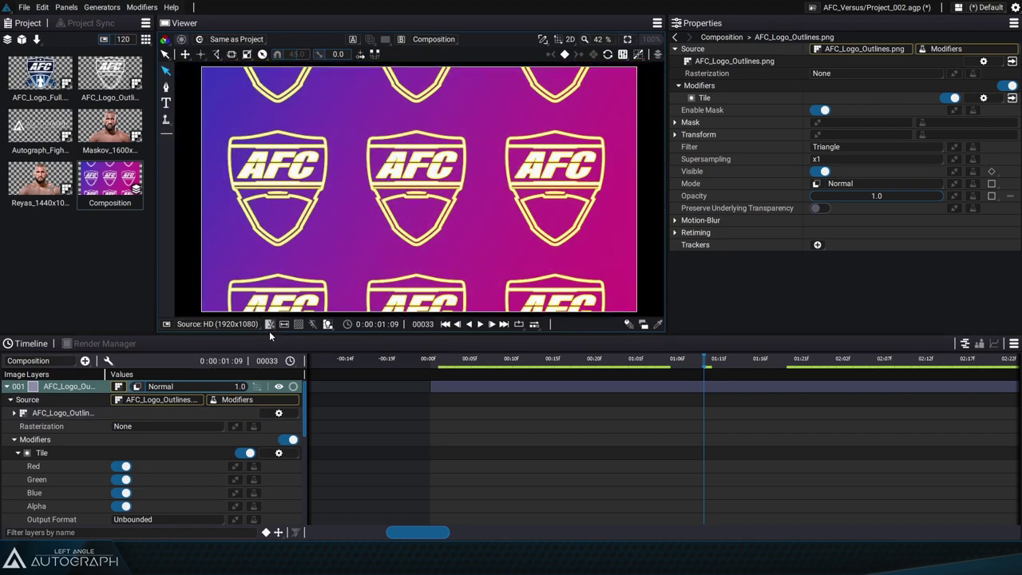
left_click_drag(389, 214, 408, 209)
left_click_drag(467, 192, 458, 164)
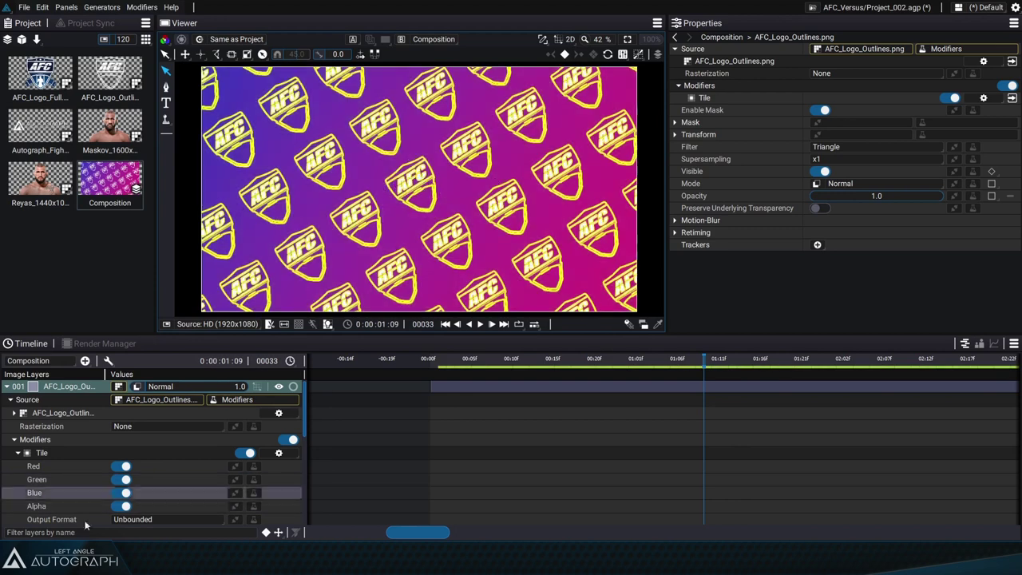
Set the AFC logo layer's rotation to 30 degrees and deselect the layer.
key("r")
left_click(173, 414)
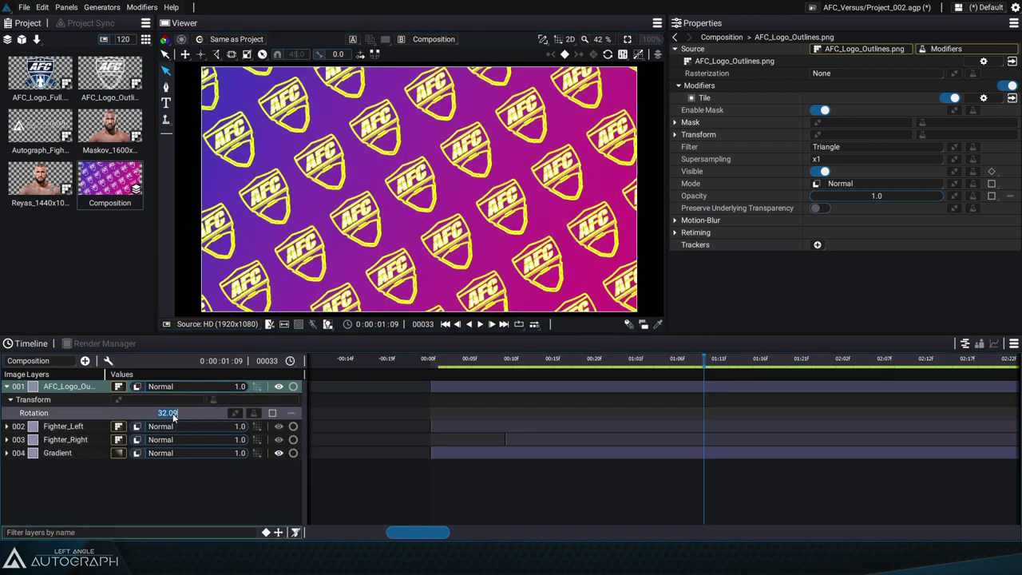
type("30")
key("Return")
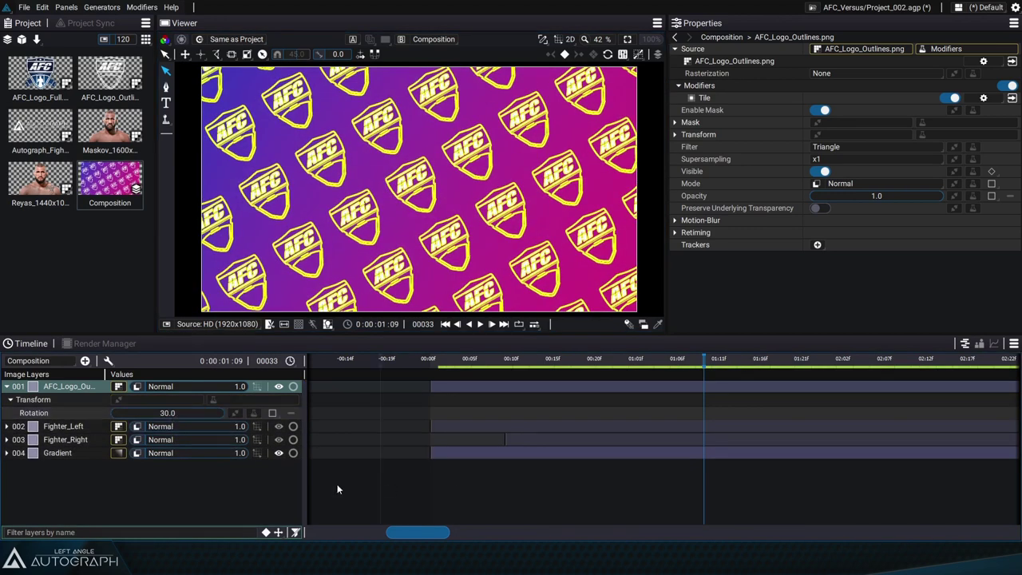
left_click(338, 489)
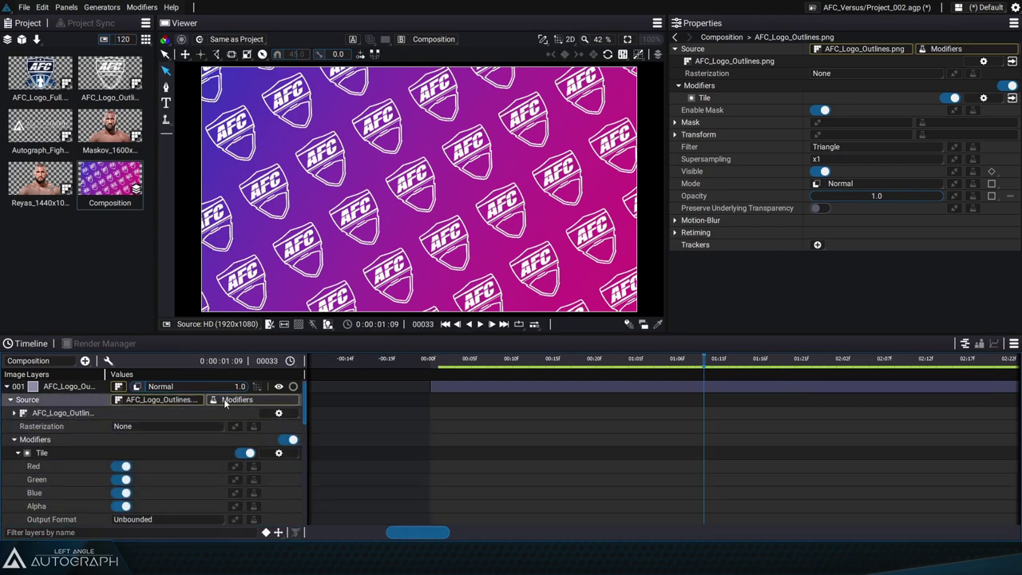
Compare the modifiers offered for the logo layer's Source with those offered for its Transform.
left_click(245, 401)
scroll(308, 252, "down", 10)
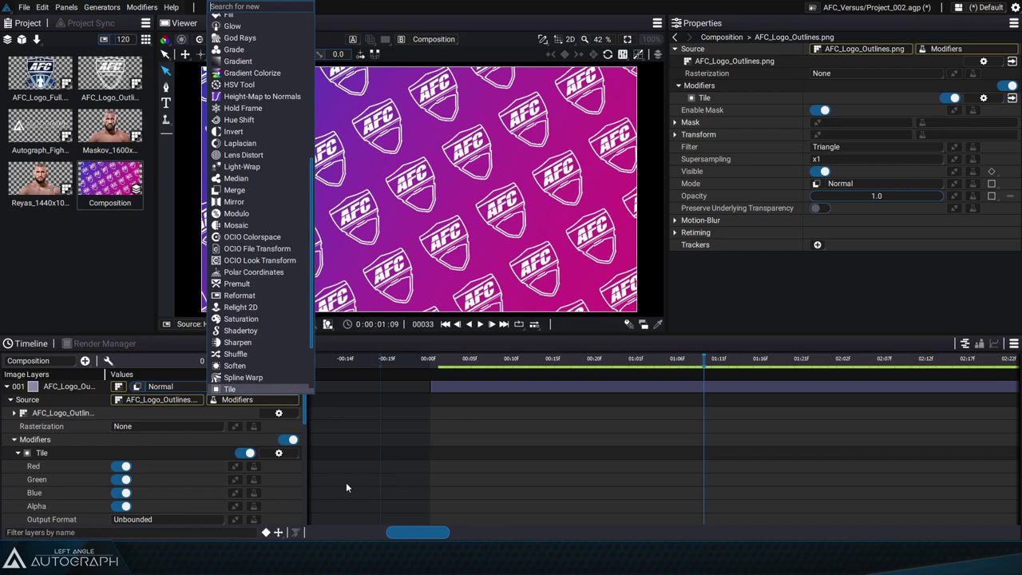
left_click_drag(304, 412, 301, 446)
left_click(228, 471)
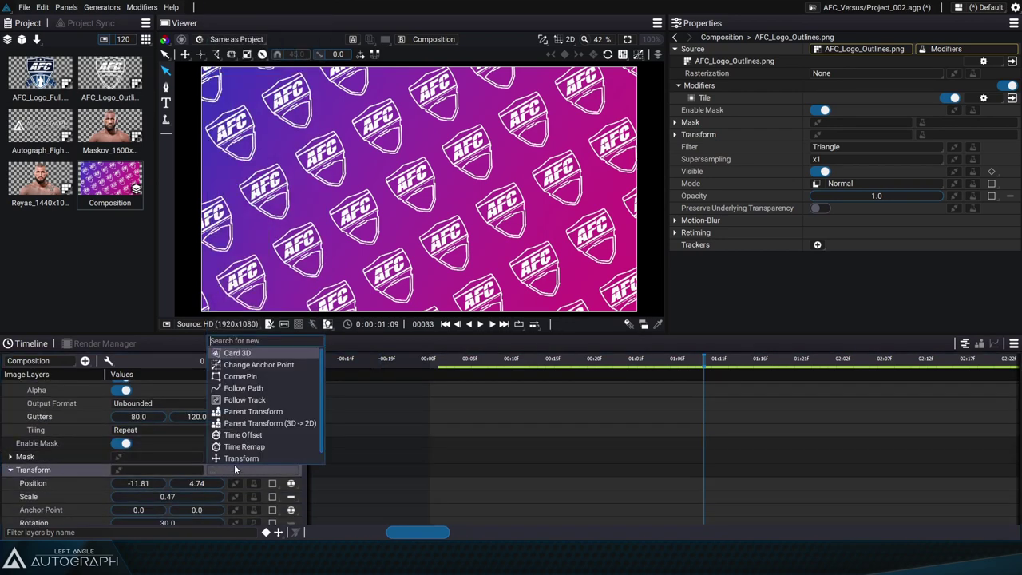
left_click(459, 436)
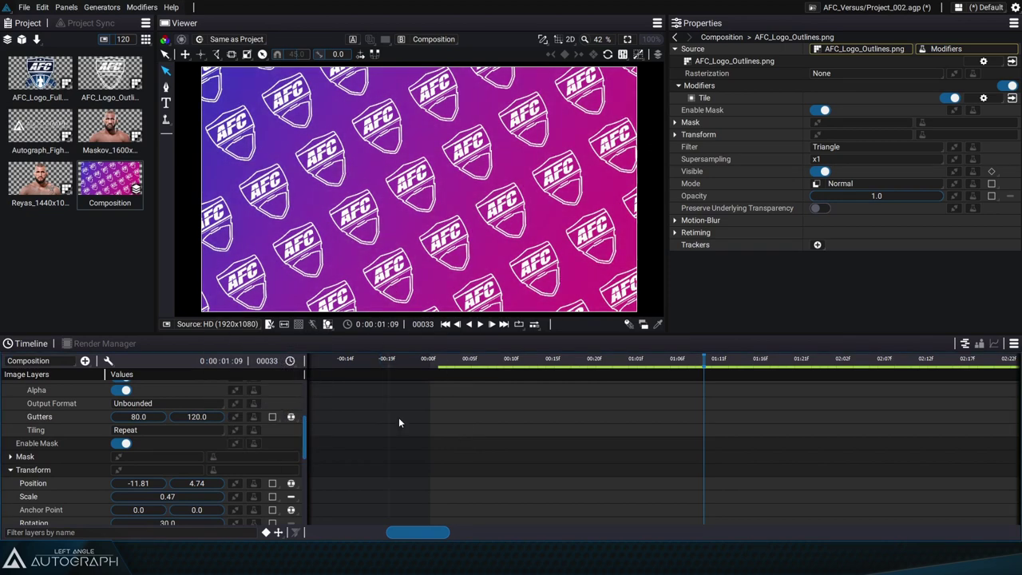
left_click(253, 468)
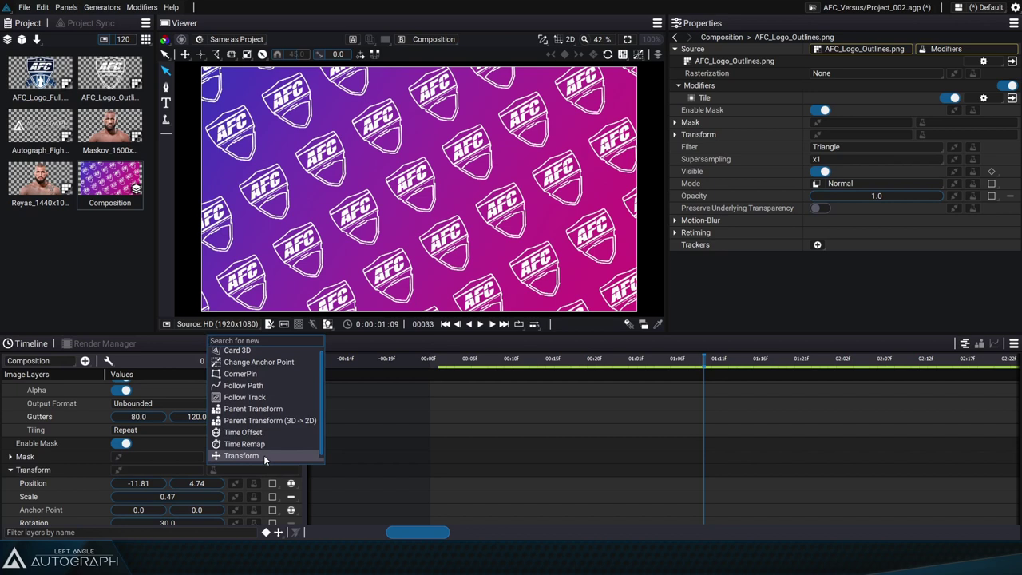
left_click(474, 463)
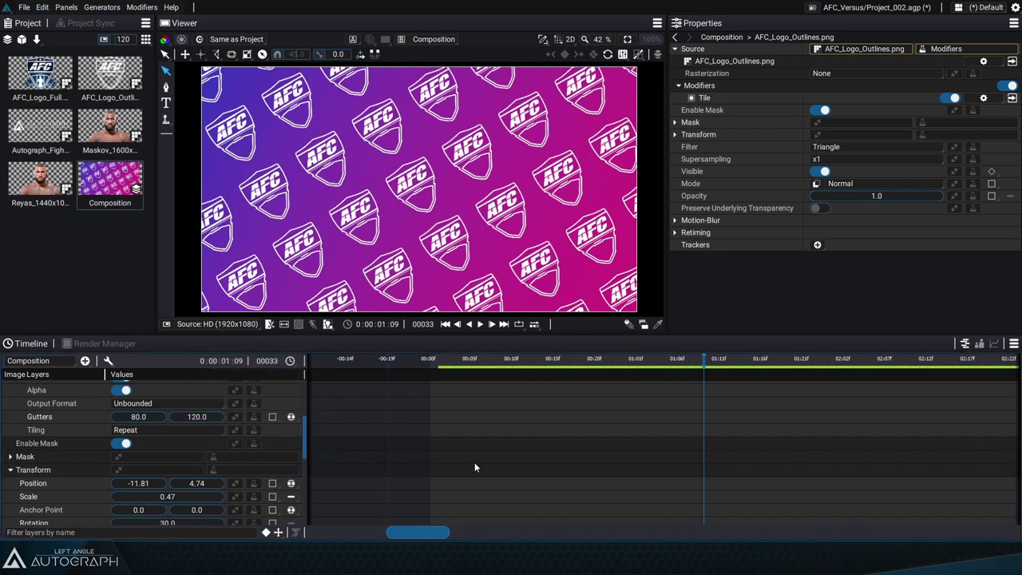
Add a Transform modifier after Tile in the AFC logo layer's Source modifiers.
scroll(306, 437, "up", 5)
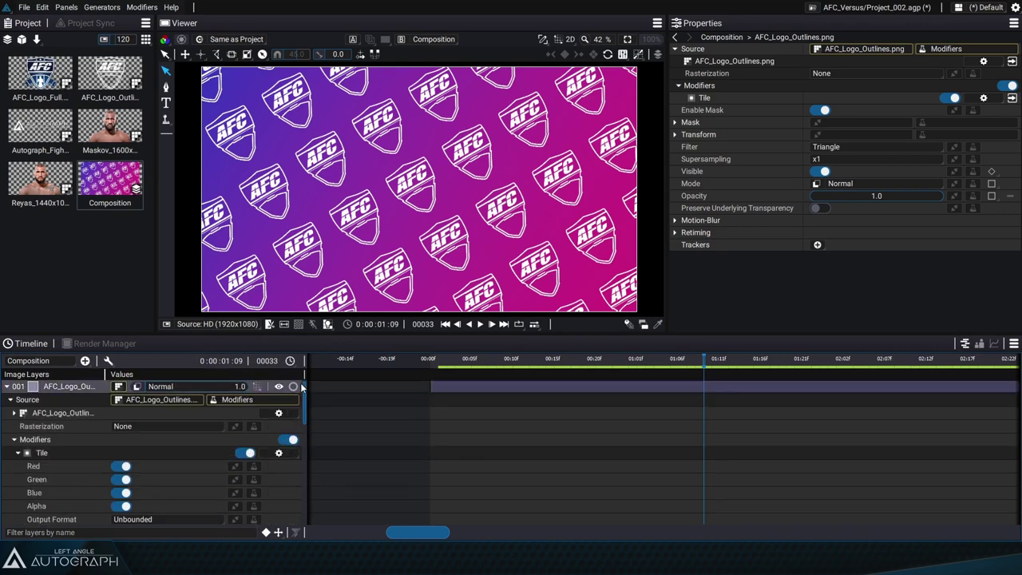
left_click(238, 400)
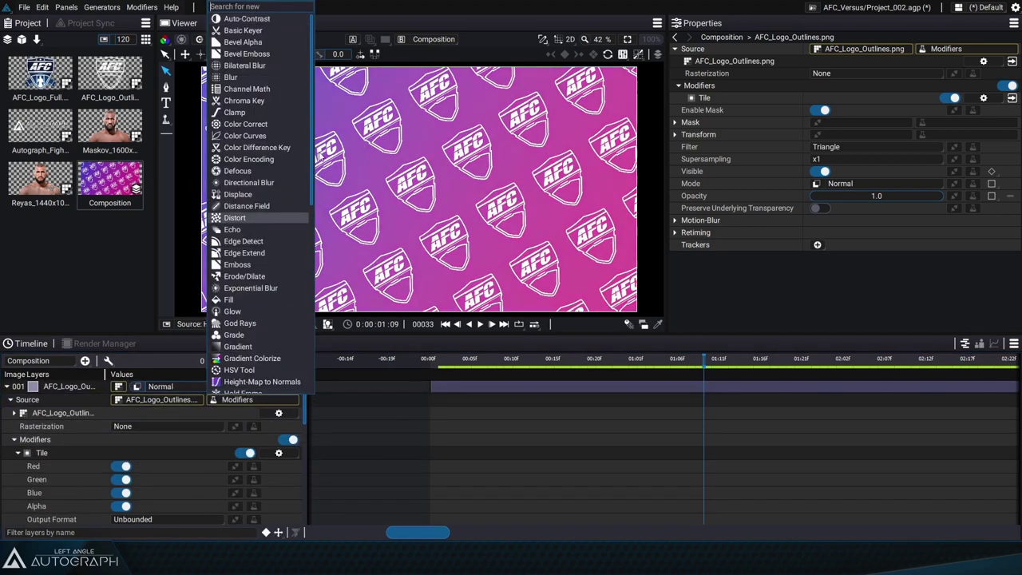
left_click_drag(310, 200, 336, 387)
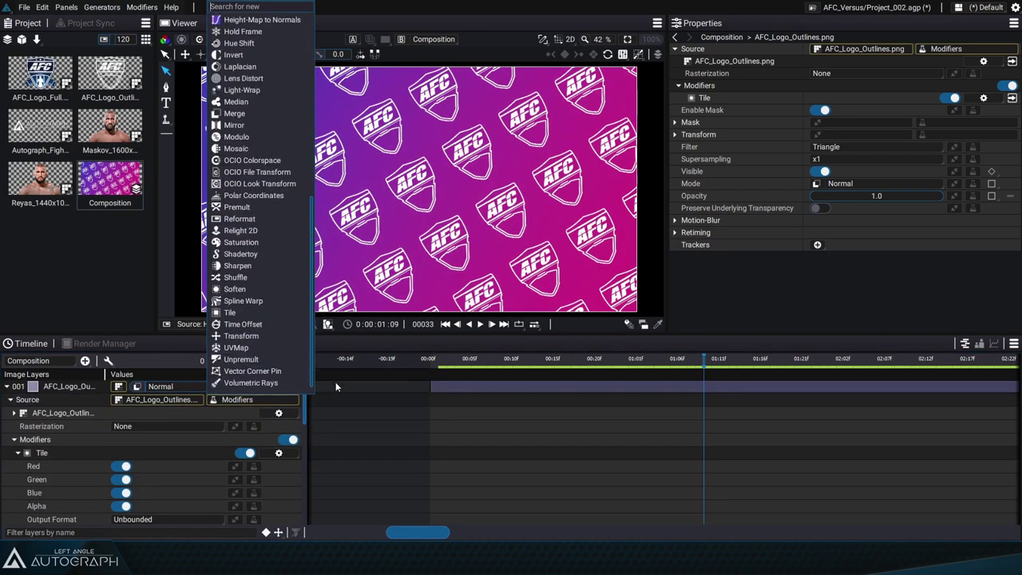
left_click(261, 335)
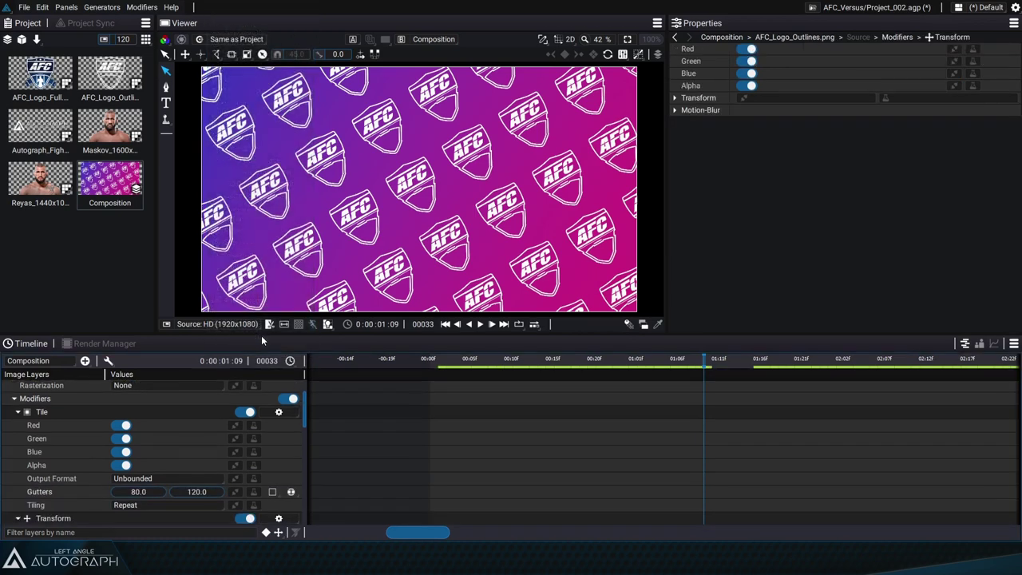
Expand the Transform group inside the new Transform modifier, comparing its parameters with the layer's own Transform.
scroll(144, 448, "down", 3)
scroll(143, 448, "down", 3)
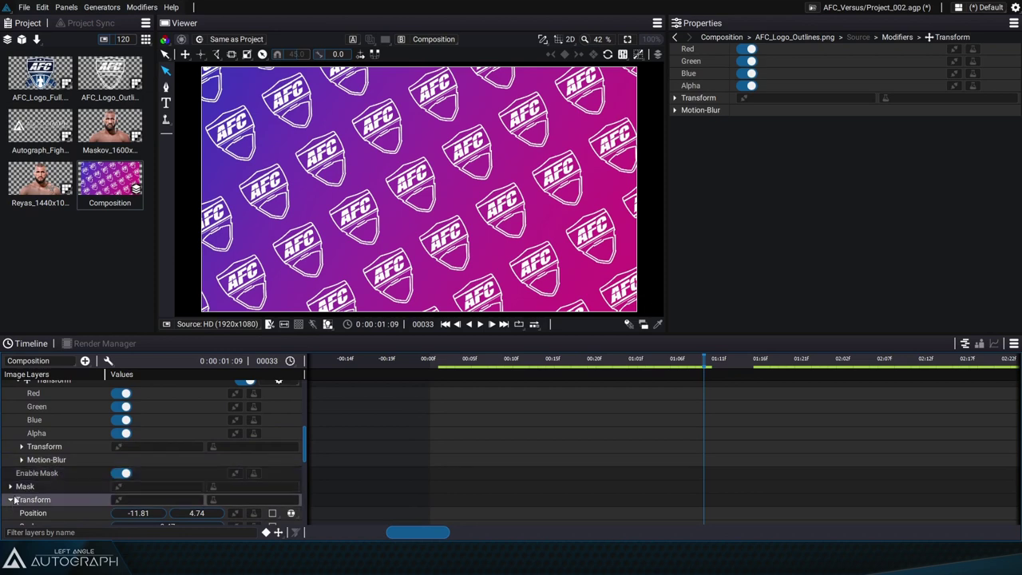
scroll(104, 484, "down", 3)
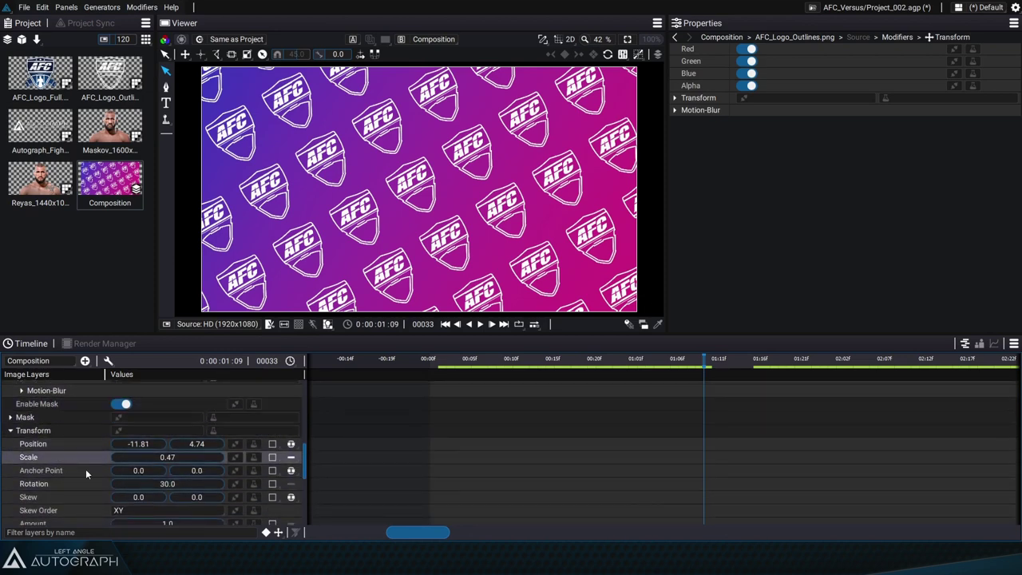
scroll(77, 454, "up", 6)
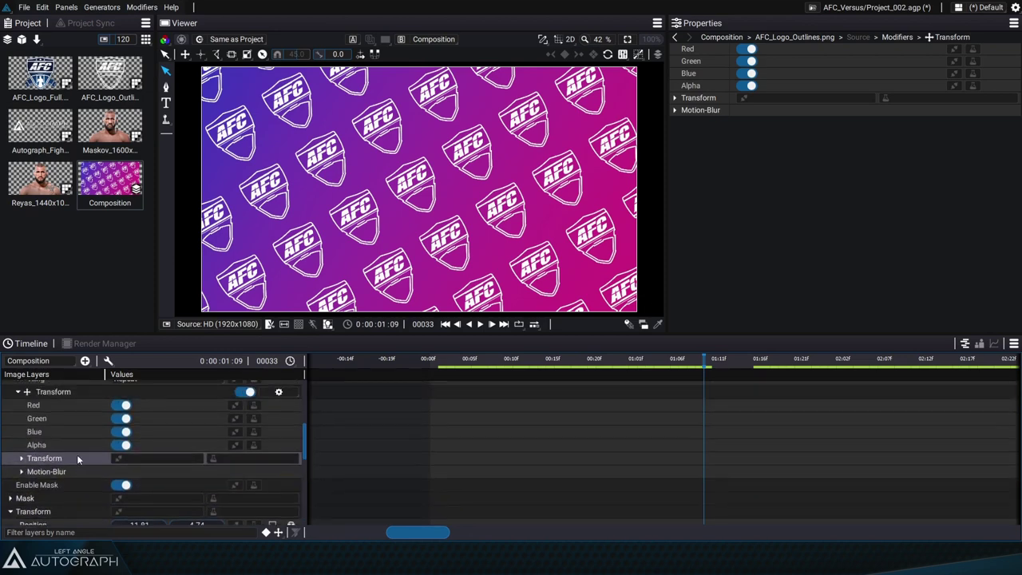
left_click(22, 504)
scroll(96, 479, "down", 3)
scroll(184, 447, "down", 3)
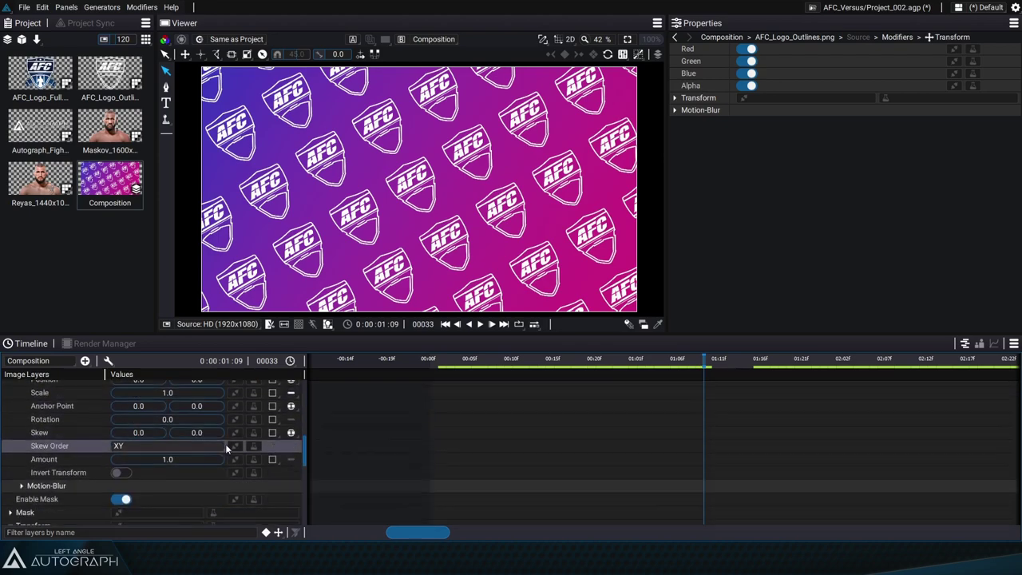
scroll(163, 424, "up", 3)
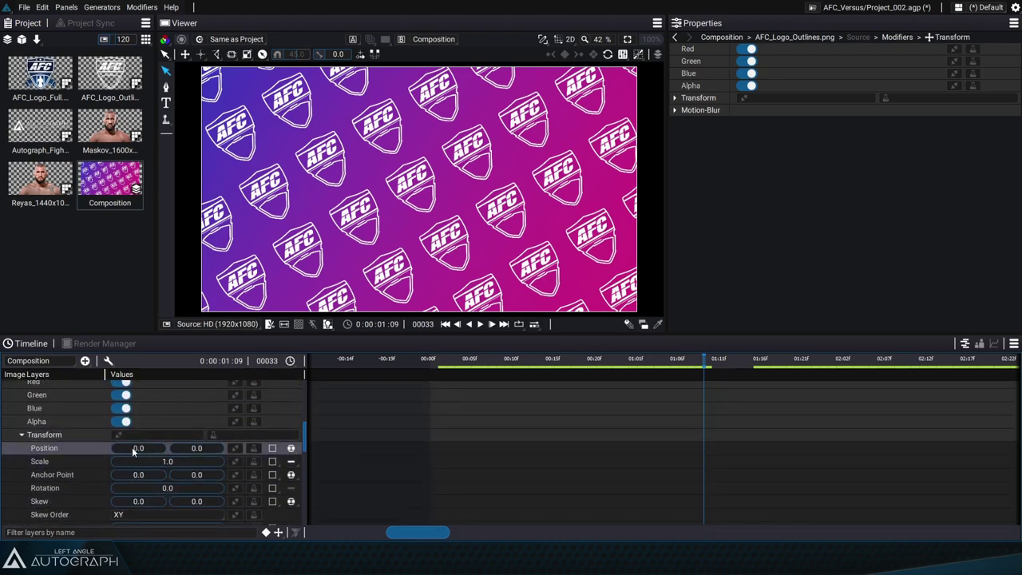
Try shifting the horizontal position in the Transform modifier to slide the tiled logos, and undo each change.
left_click_drag(137, 448, 309, 466)
key("ctrl+z")
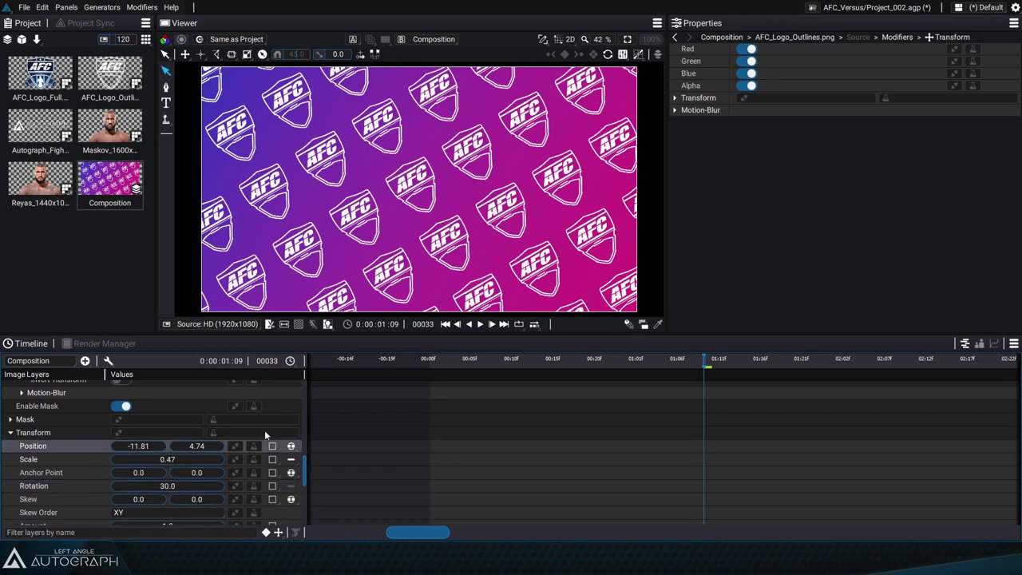
left_click_drag(308, 474, 311, 445)
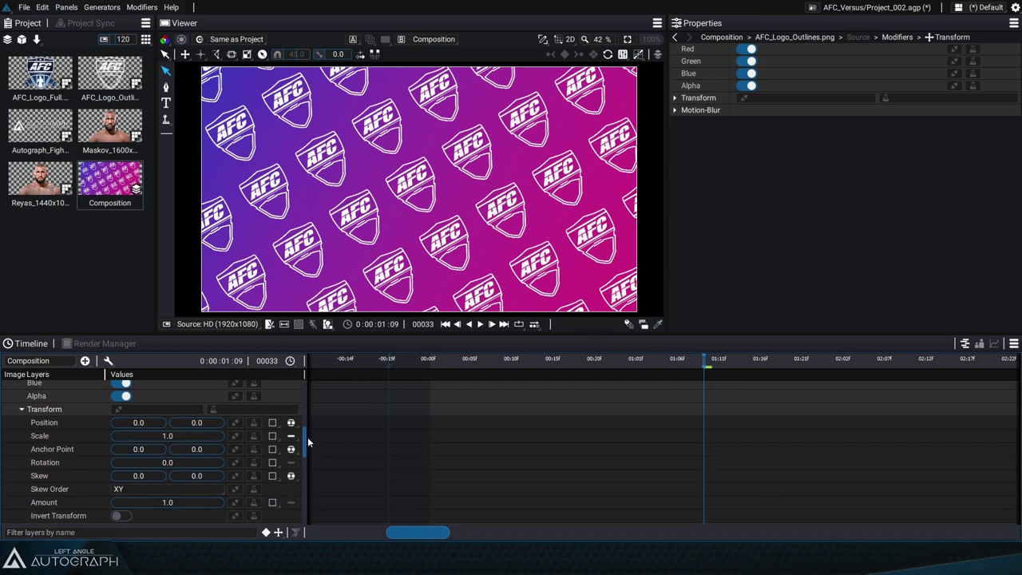
left_click_drag(130, 424, 172, 425)
key("ctrl+z")
Separate the Transform modifier's Position into individual x and y values.
left_click(290, 422)
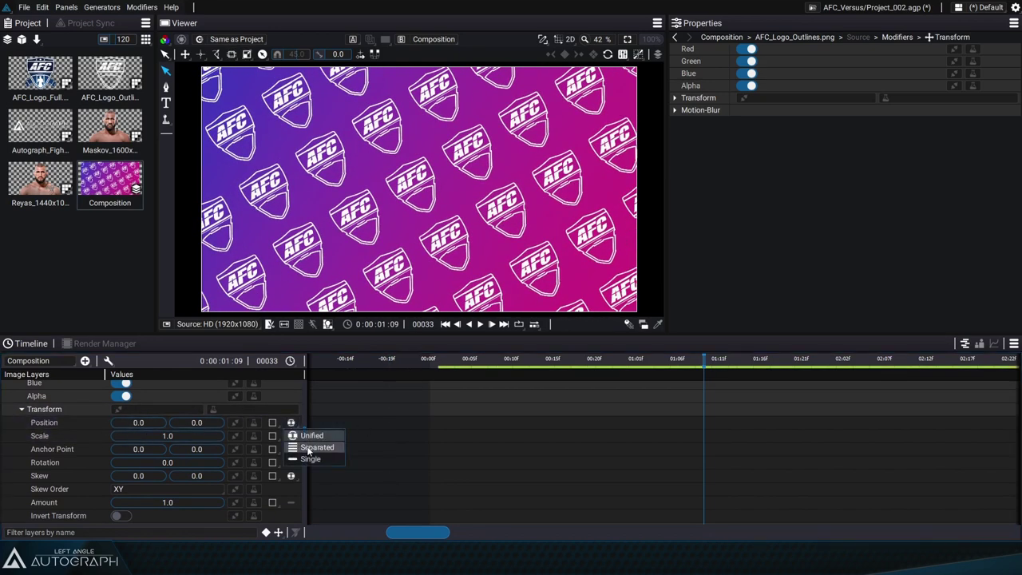
left_click(300, 448)
left_click_drag(168, 436, 223, 436)
Drive the Transform modifier's x position with a Current Time generator and set its Multiplier to 100.
left_click(430, 361)
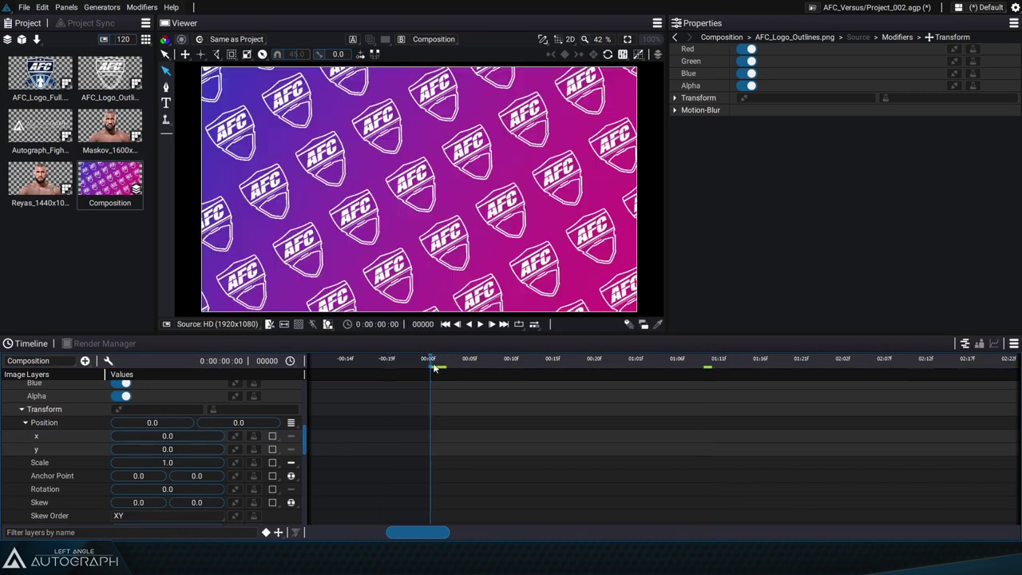
left_click(232, 435)
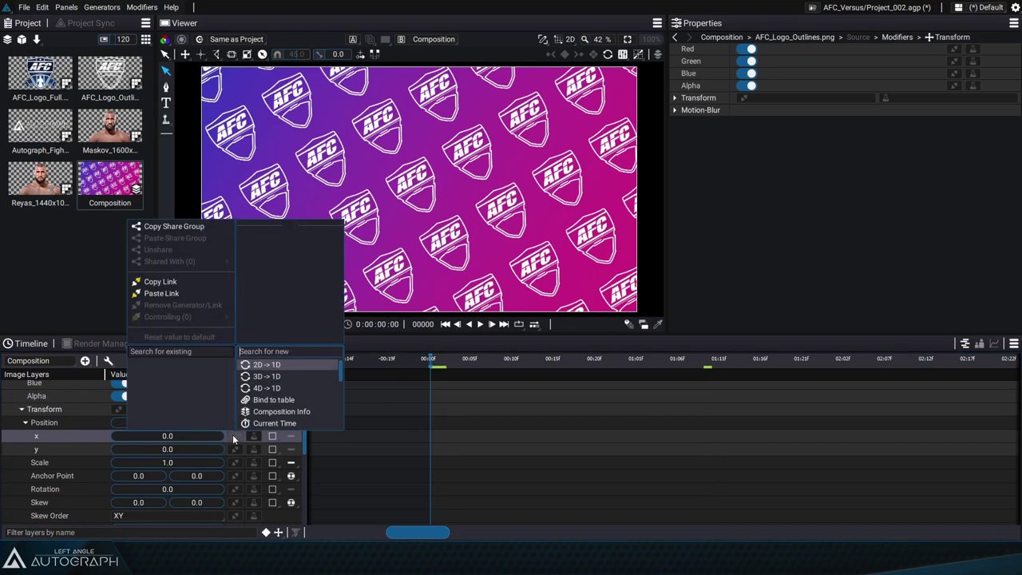
scroll(340, 377, "down", 2)
mouse_move(339, 377)
left_mouse_down()
mouse_move(341, 407)
mouse_move(339, 379)
left_mouse_up()
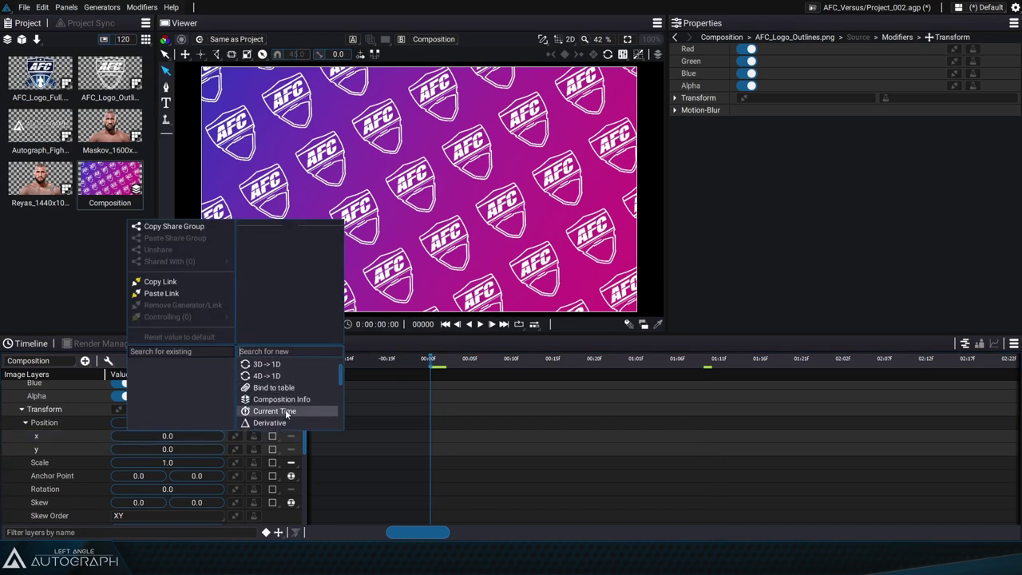
left_click(286, 411)
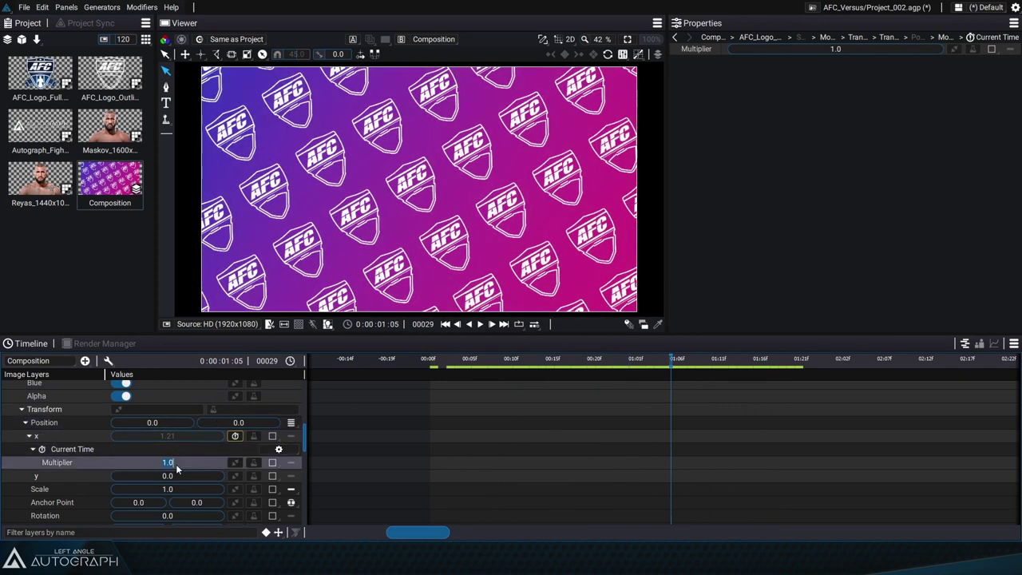
type("0")
key("Return")
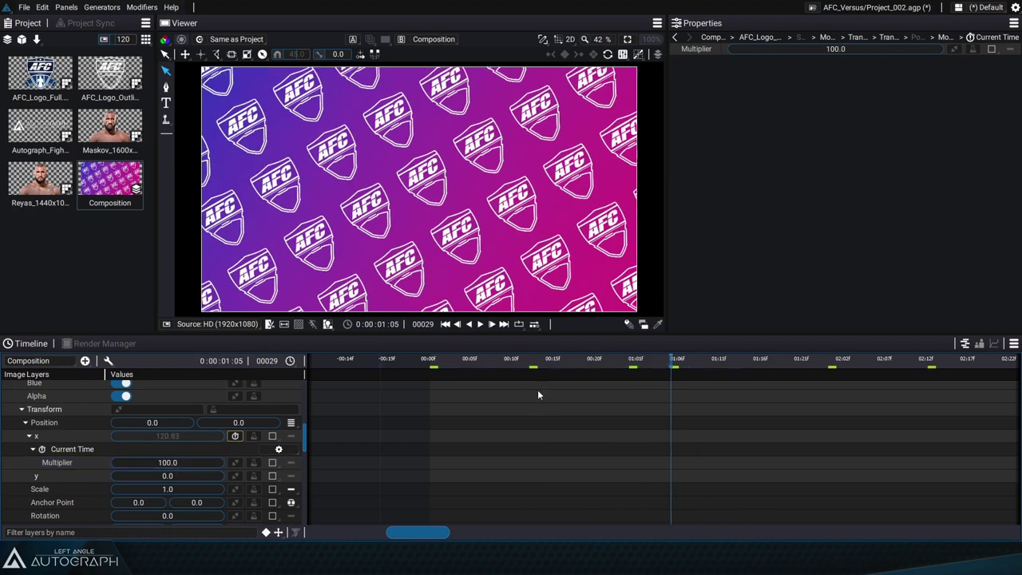
Play the scrolling logo animation and scrub through the full 30-second timeline to check the motion.
key("space")
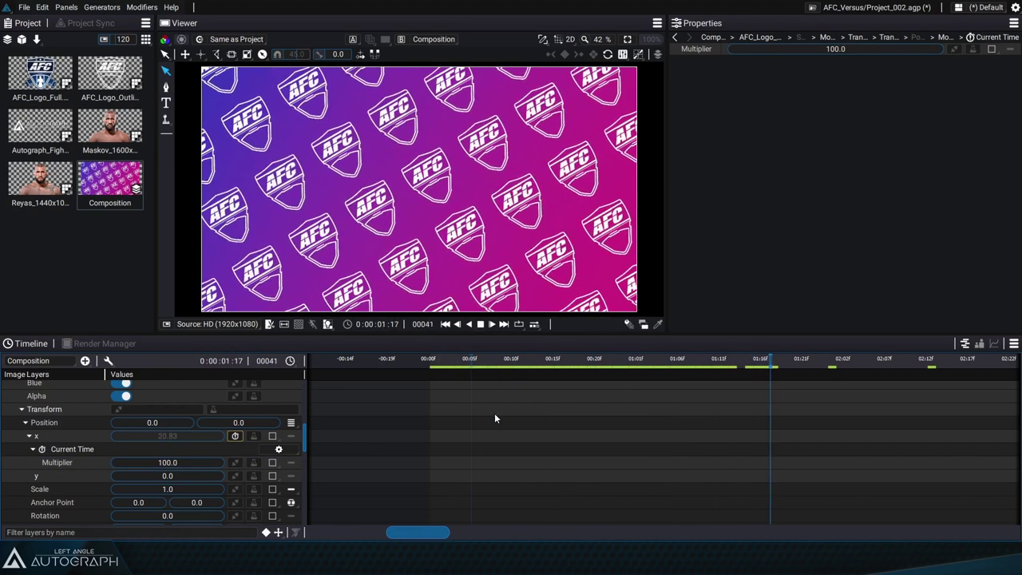
key("space")
scroll(498, 415, "down", 10)
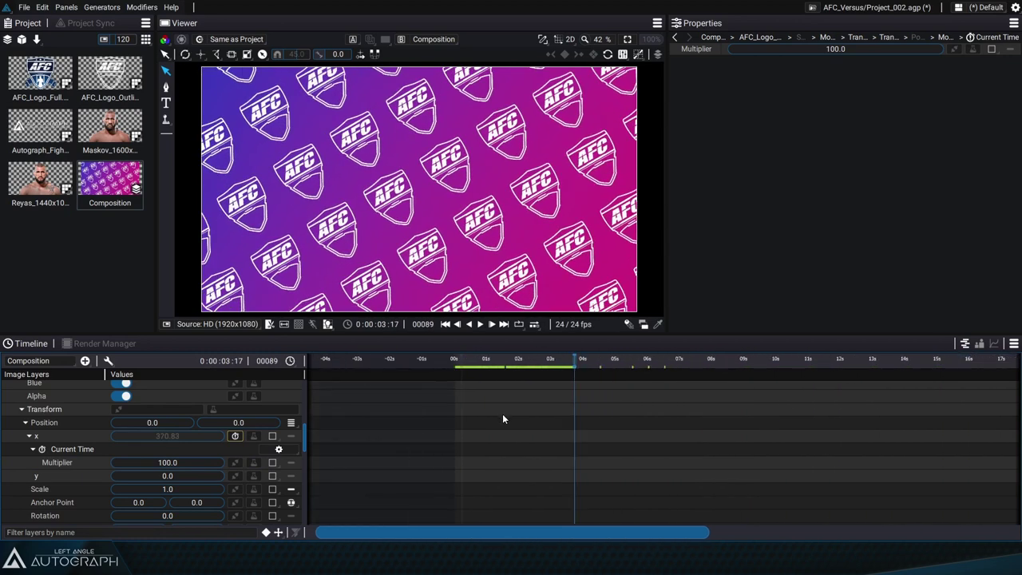
left_click(445, 324)
key("space")
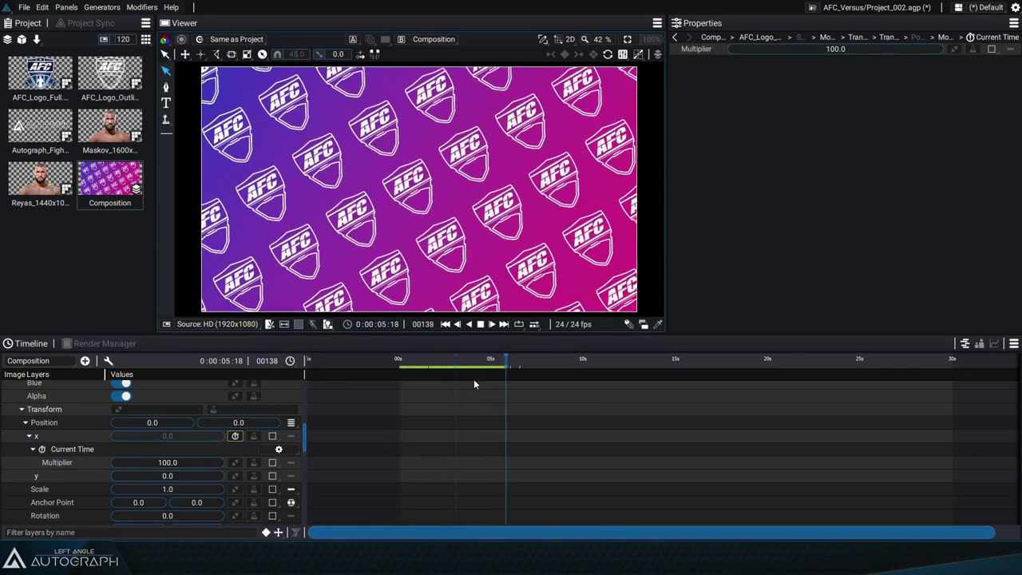
left_click_drag(527, 360, 831, 367)
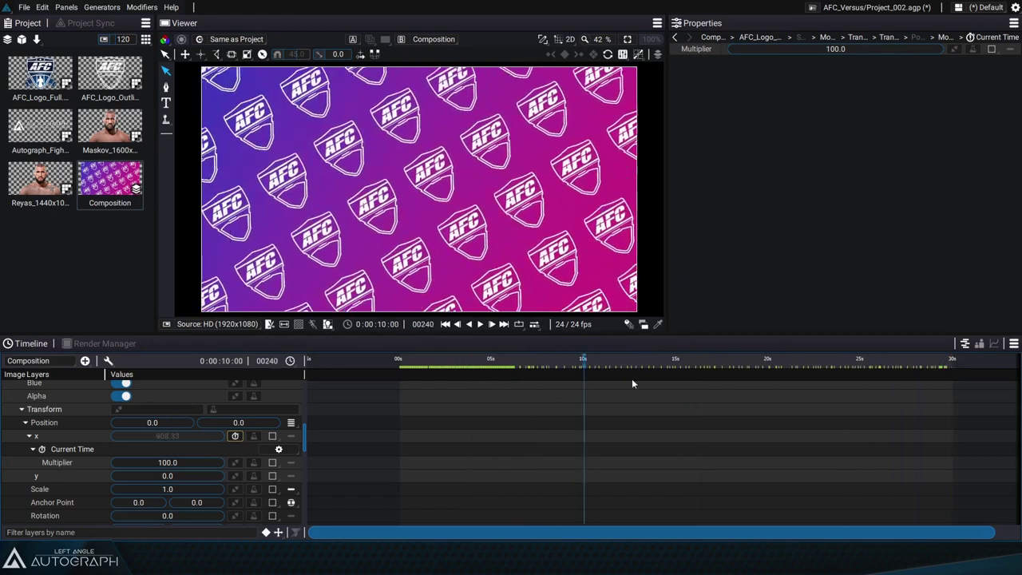
left_click(908, 370)
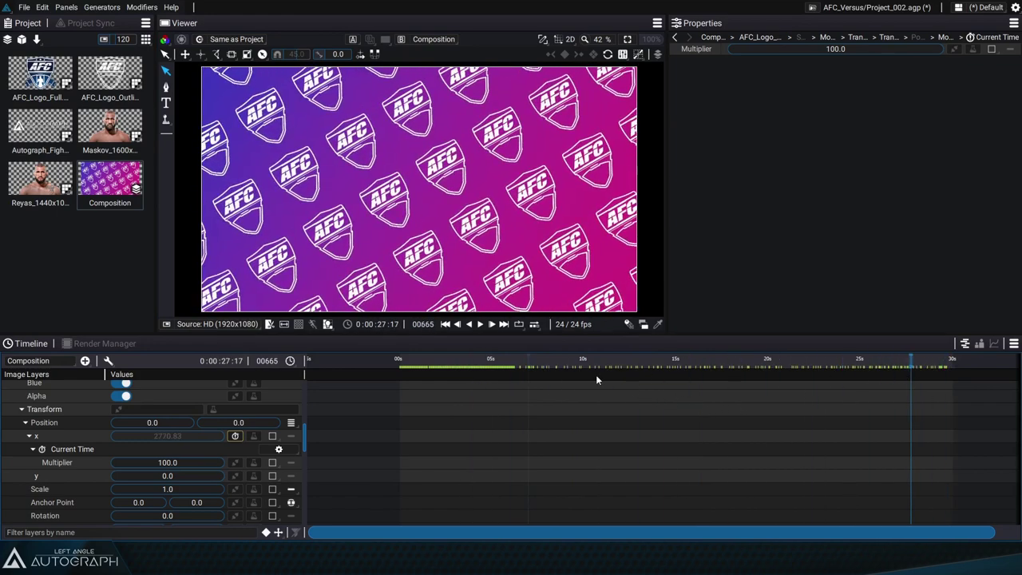
Inspect the moving tiled pattern beyond the frame with clipping turned off, then restore clipping and fit the composition in the viewer.
scroll(412, 235, "down", 4)
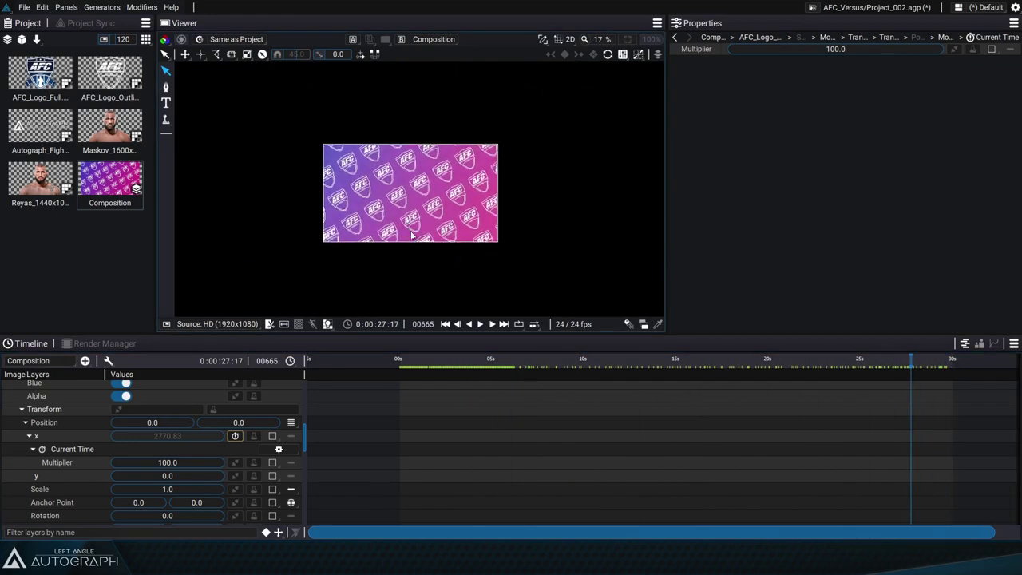
left_click(269, 325)
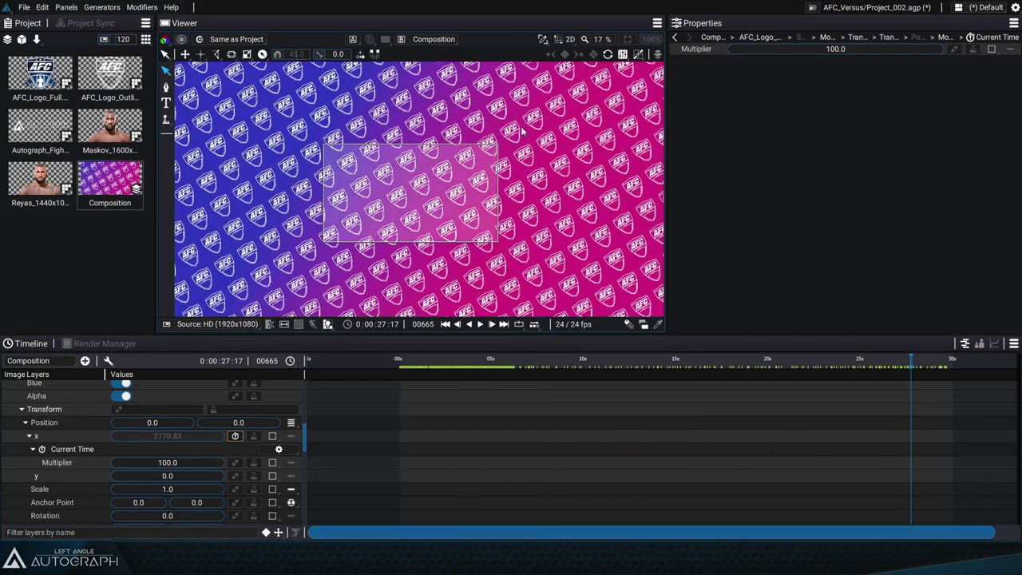
left_click_drag(934, 364, 888, 375)
left_click_drag(547, 381, 879, 369)
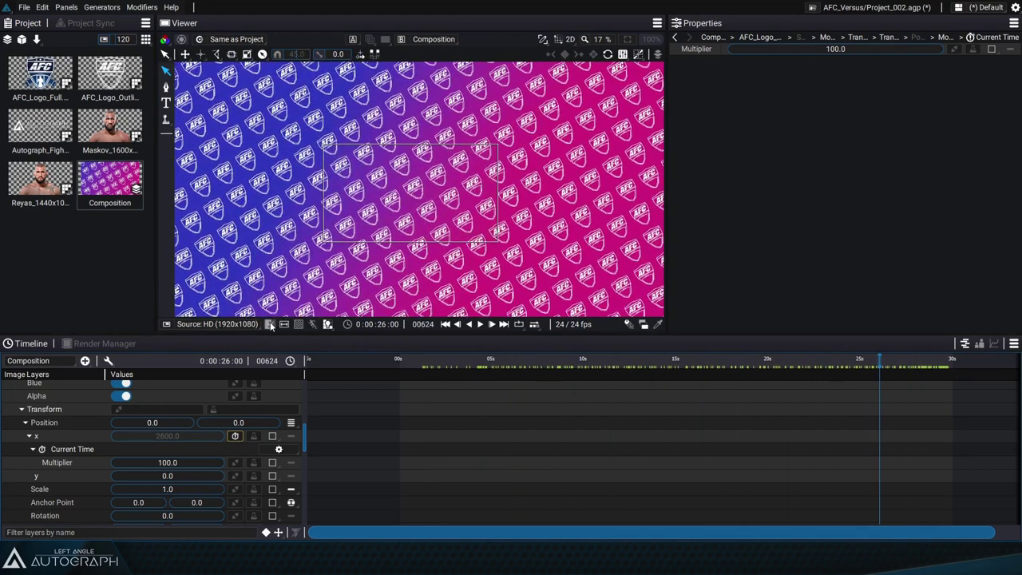
left_click(270, 324)
left_click(629, 40)
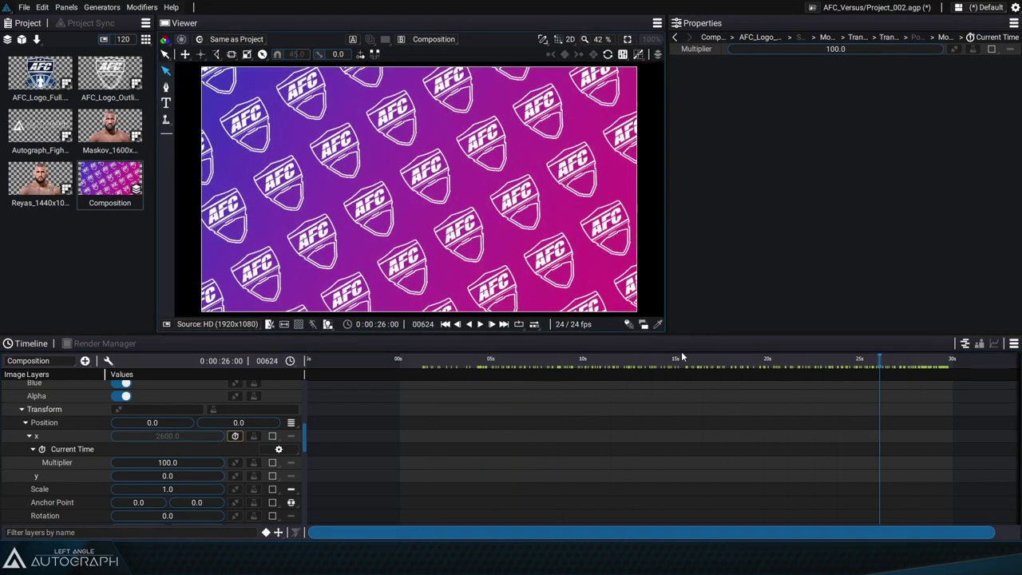
Scrub through the logo animation once more and save the project.
left_click_drag(524, 366, 480, 364)
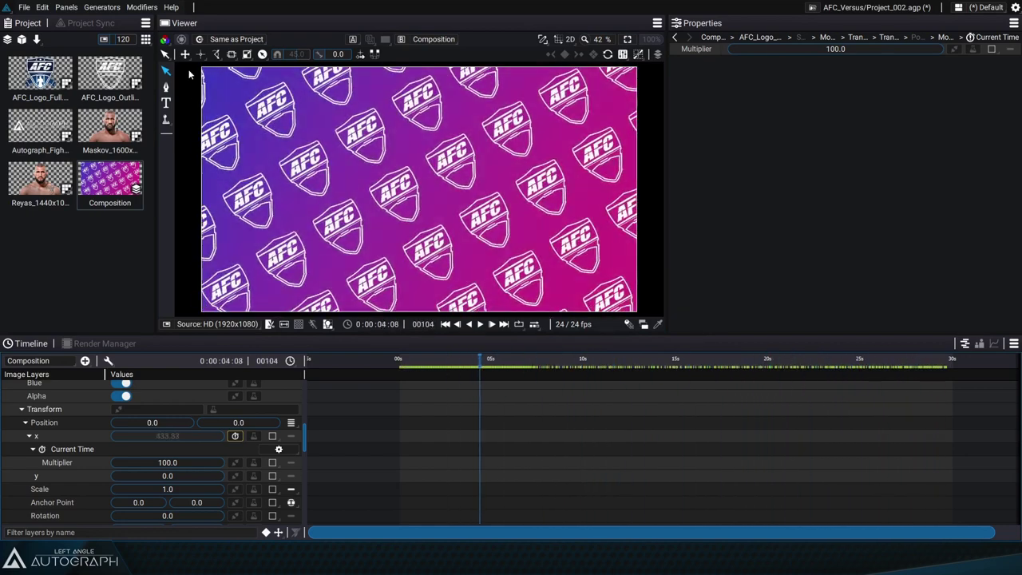
left_click_drag(746, 364, 876, 365)
left_click(534, 361)
key("ctrl+s")
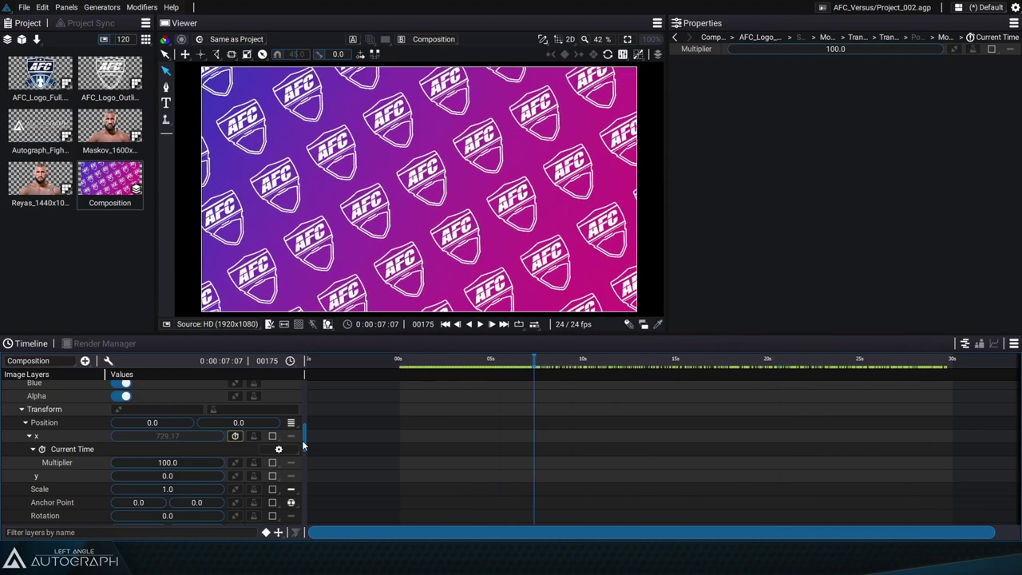
Lower the AFC logo layer's opacity to 0.25 and collapse its Source group.
left_click_drag(303, 435, 301, 388)
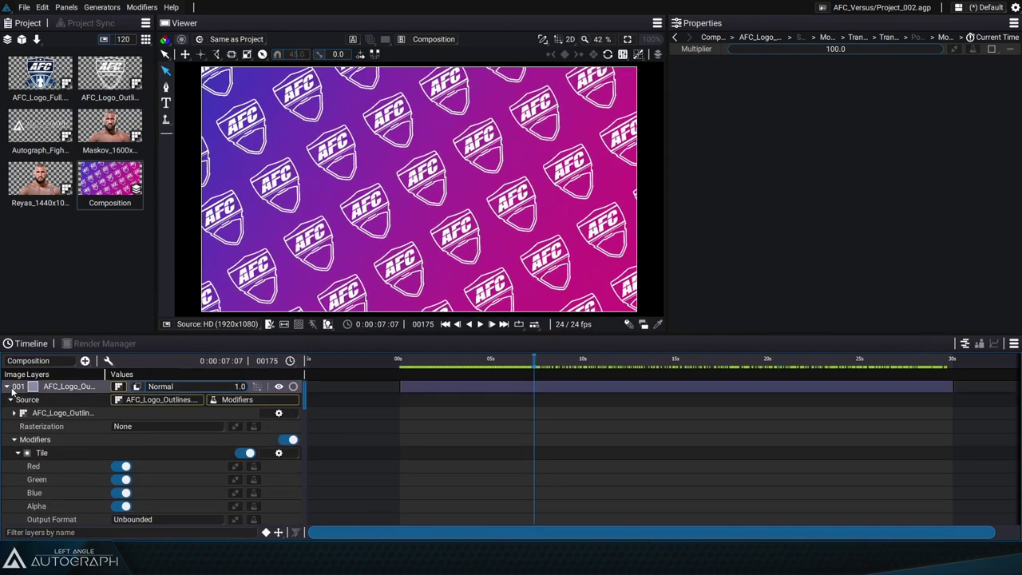
mouse_move(214, 387)
left_mouse_down()
mouse_move(174, 387)
mouse_move(209, 386)
left_mouse_up()
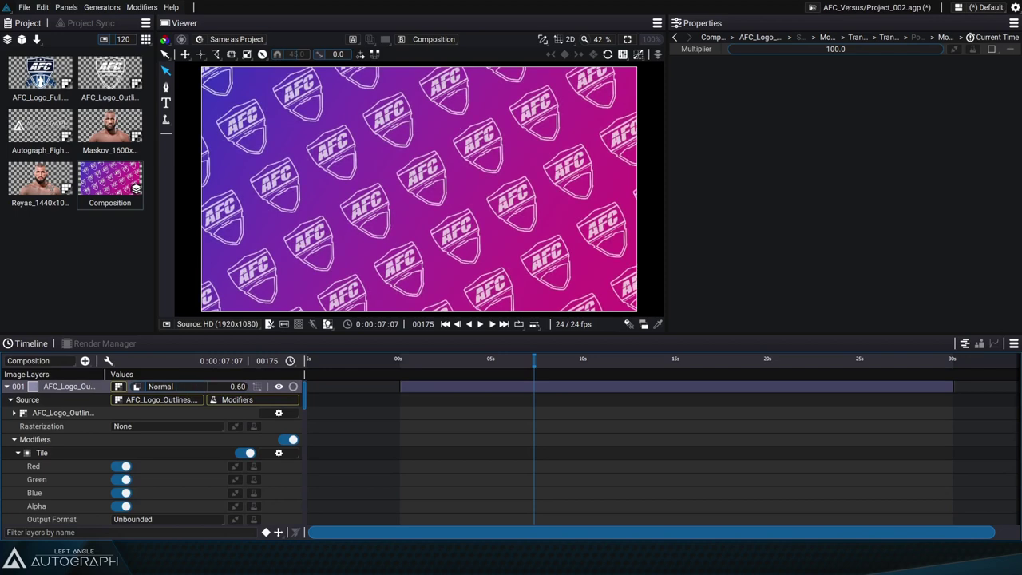
left_click(10, 399)
left_click_drag(304, 408, 302, 463)
mouse_move(168, 484)
left_mouse_down()
mouse_move(209, 484)
mouse_move(120, 483)
mouse_move(150, 483)
left_mouse_up()
left_click_drag(305, 468, 305, 383)
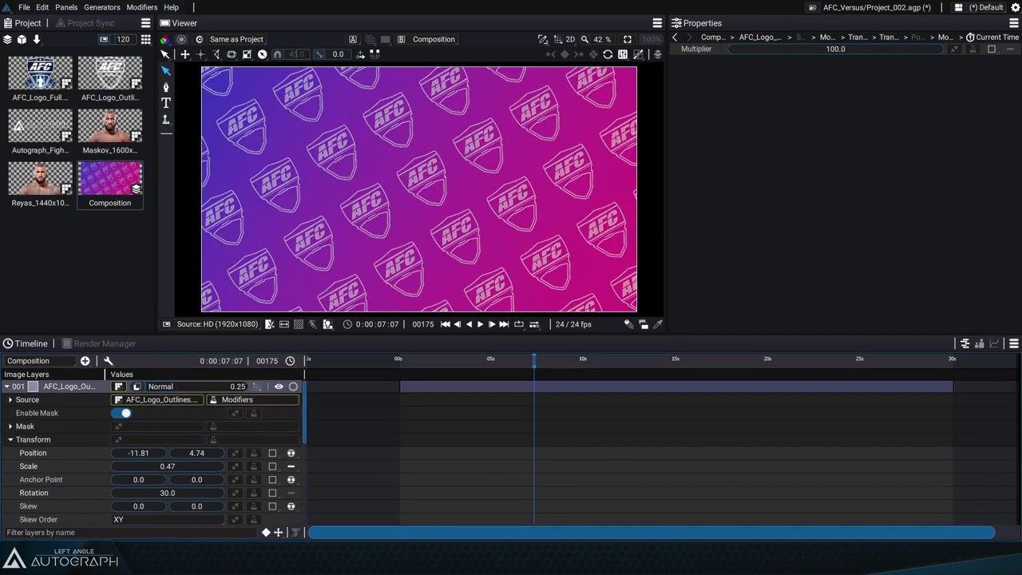
Set the AFC logo layer's blending mode to Overlay, and open the list of choices for its Mode property.
left_click(139, 387)
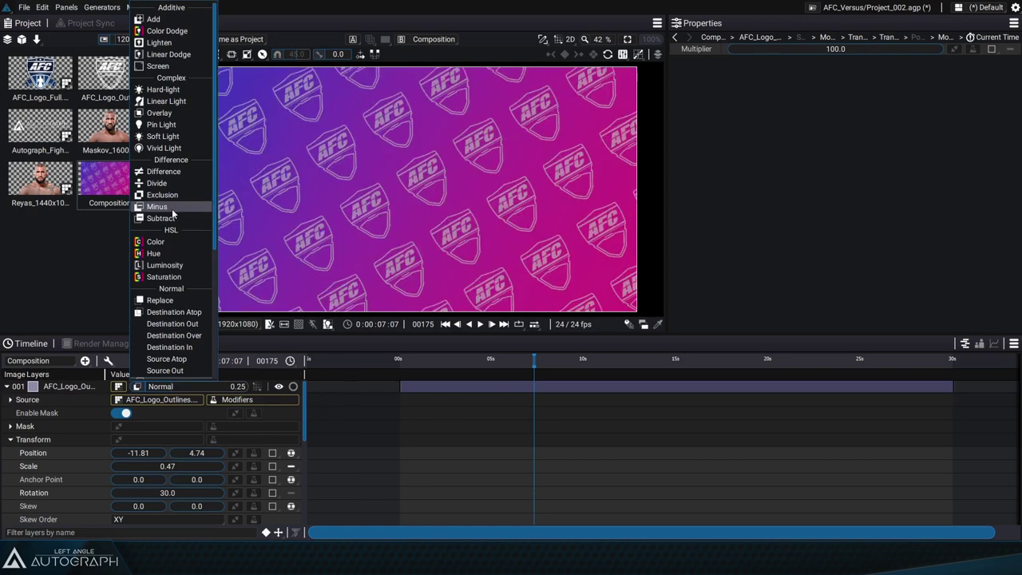
left_click(177, 116)
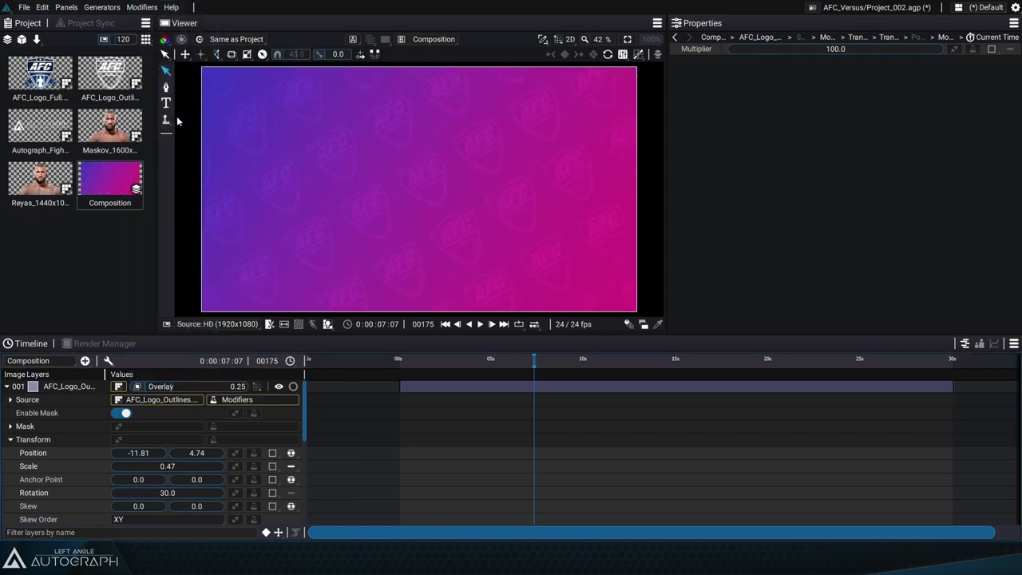
scroll(304, 410, "down", 1)
scroll(303, 409, "down", 3)
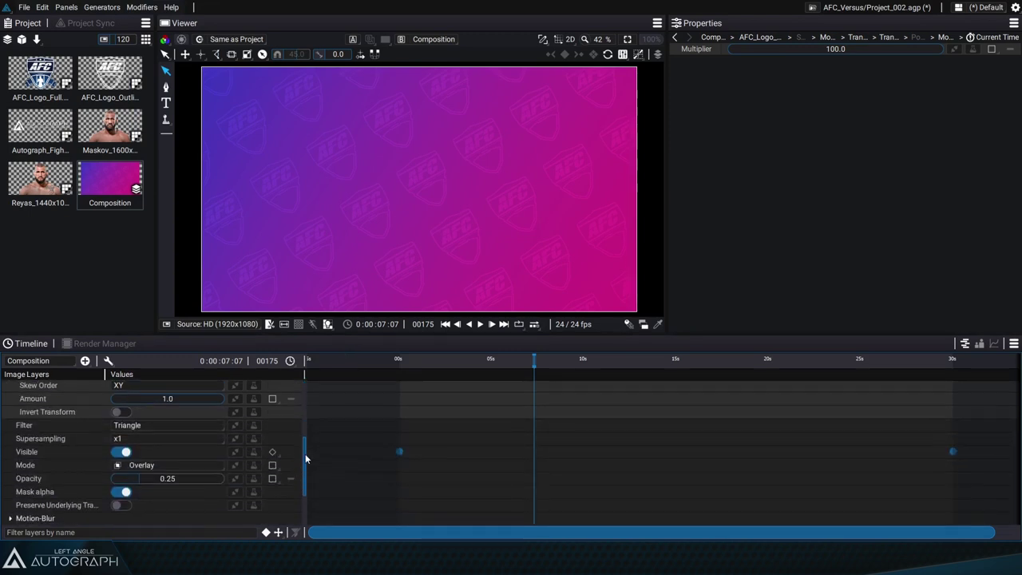
left_click(117, 458)
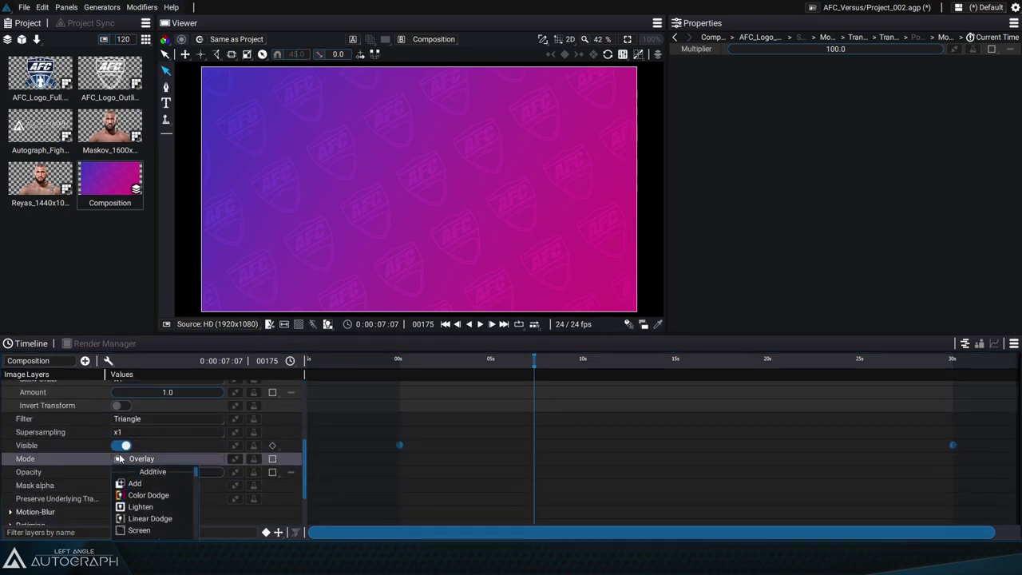
Review the AFC outline logo layer's blending mode choices, keep Overlay, and preview the moving pattern from the start.
left_click(305, 447)
left_click_drag(304, 472, 303, 495)
scroll(303, 499, "down", 1)
left_click(128, 411)
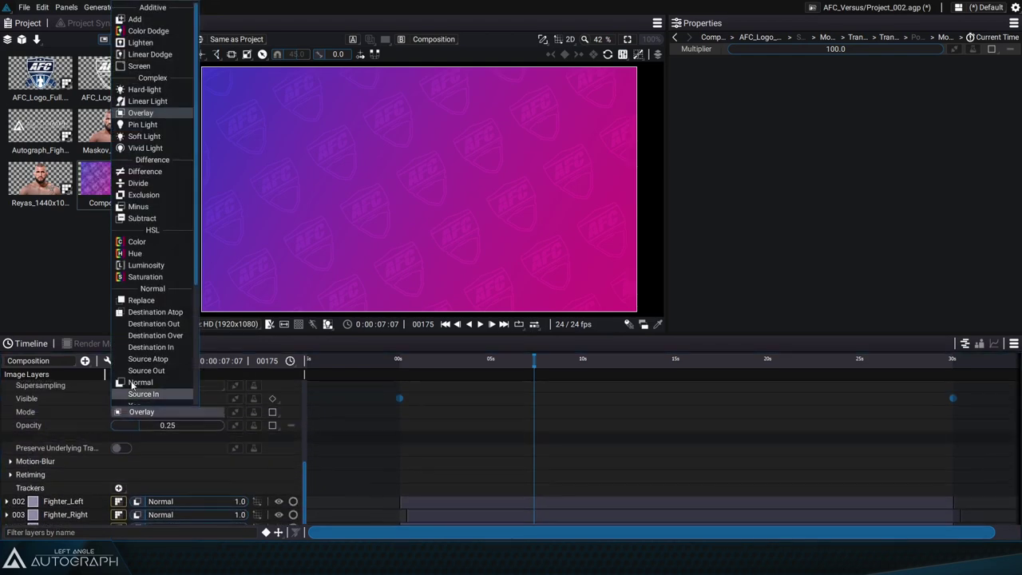
left_click(396, 417)
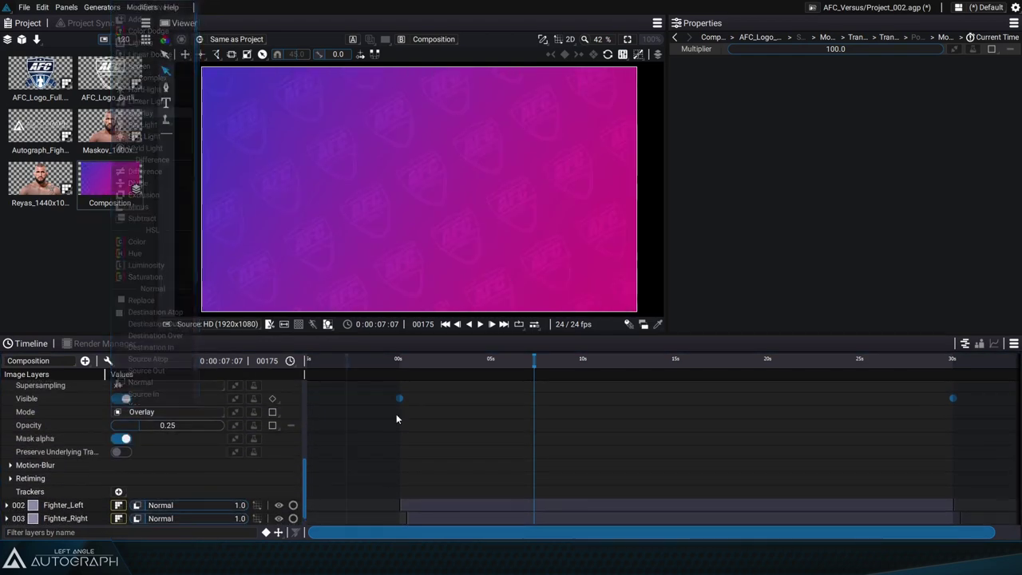
left_click(281, 418)
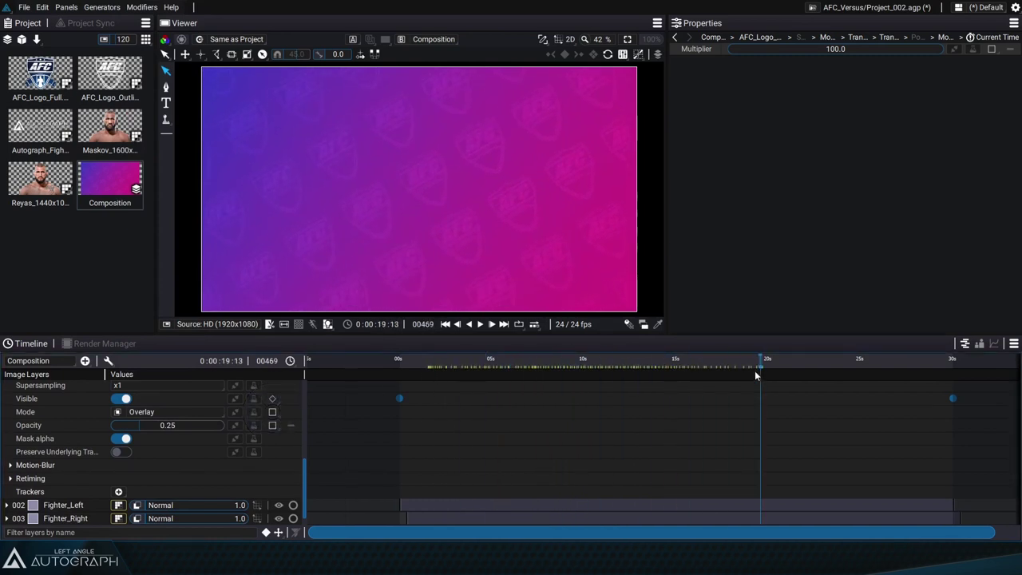
left_click(446, 324)
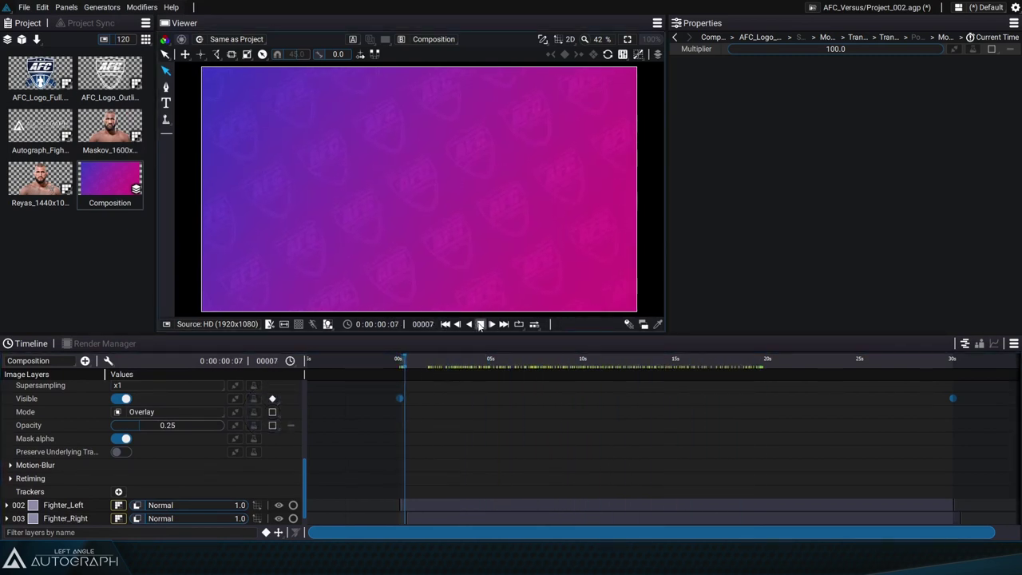
Show both fighter layers, place the AFC outline logo layer between them and Gradient, and play the composition from the start.
scroll(457, 415, "up", 5)
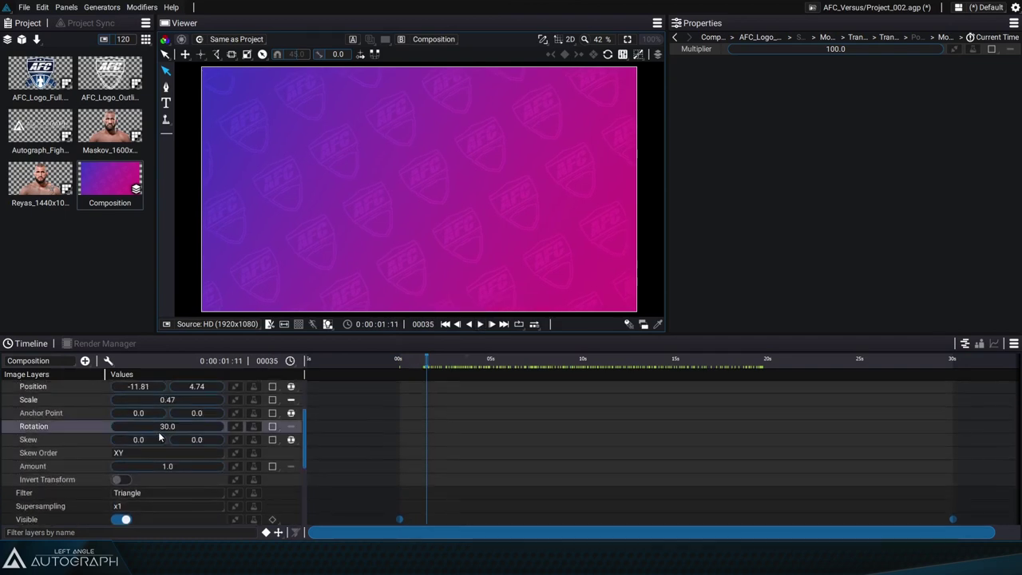
left_click(6, 387)
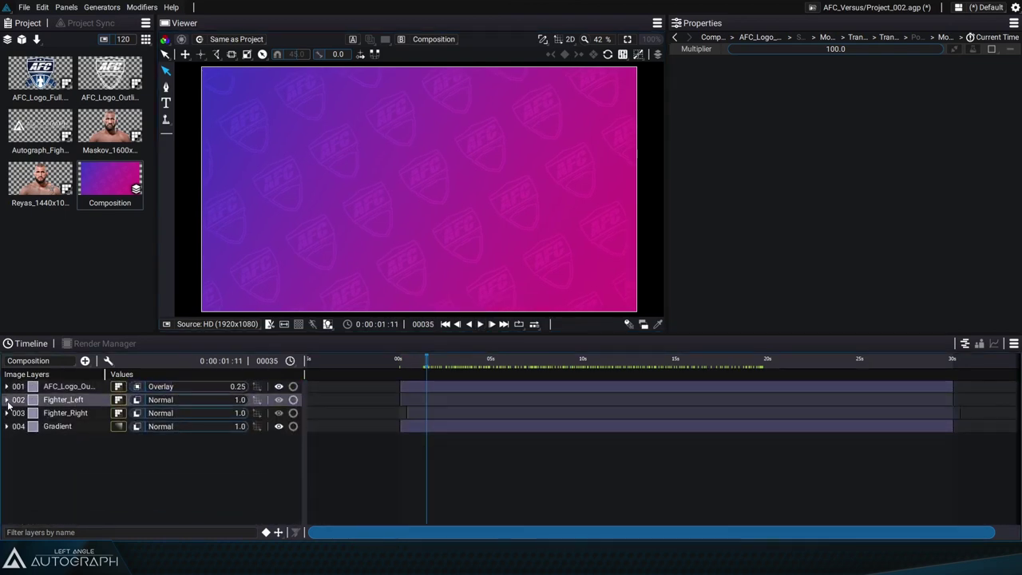
left_click(279, 400)
left_click(279, 413)
left_click_drag(78, 386, 82, 431)
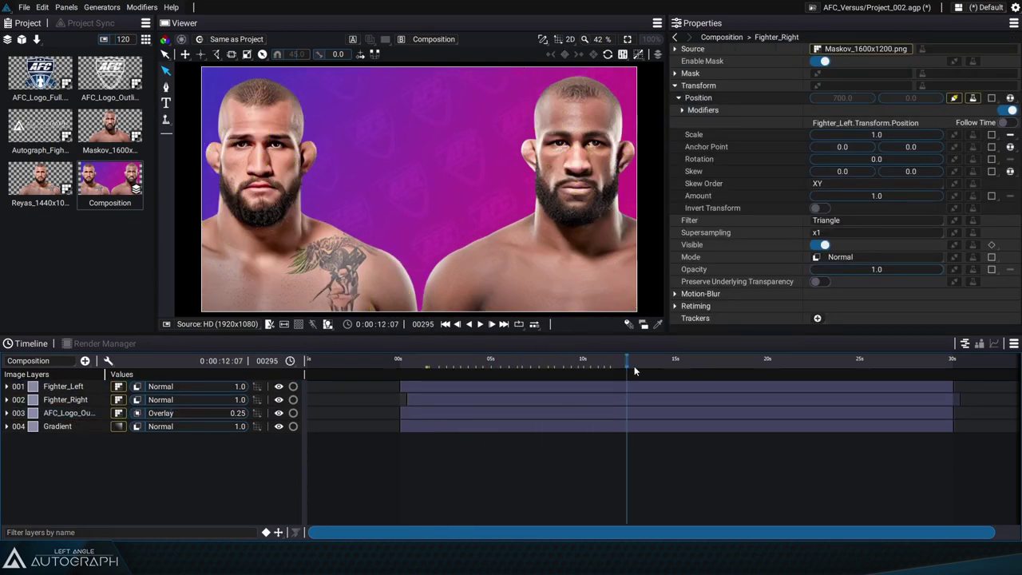
left_click(480, 324)
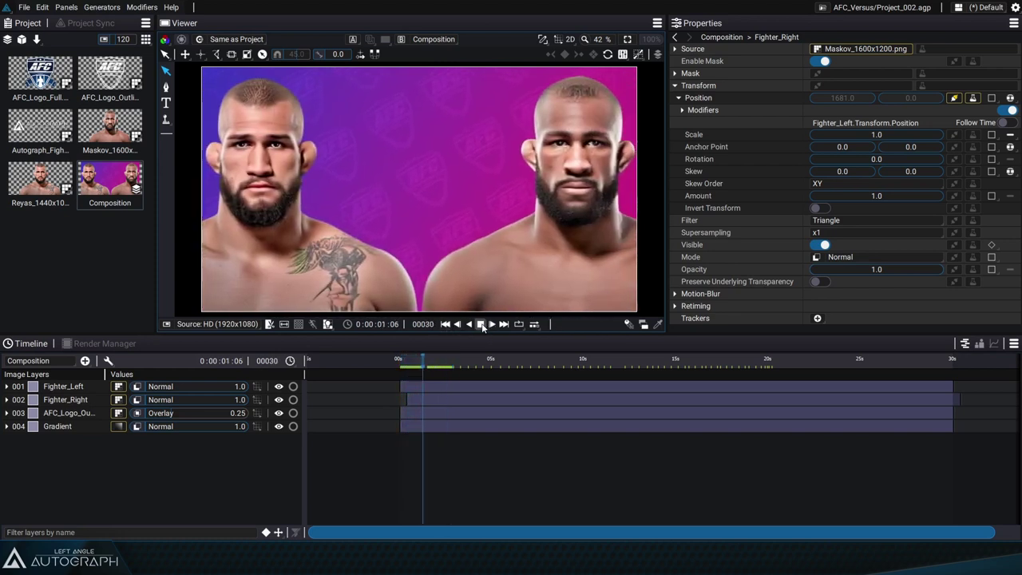
left_click(445, 324)
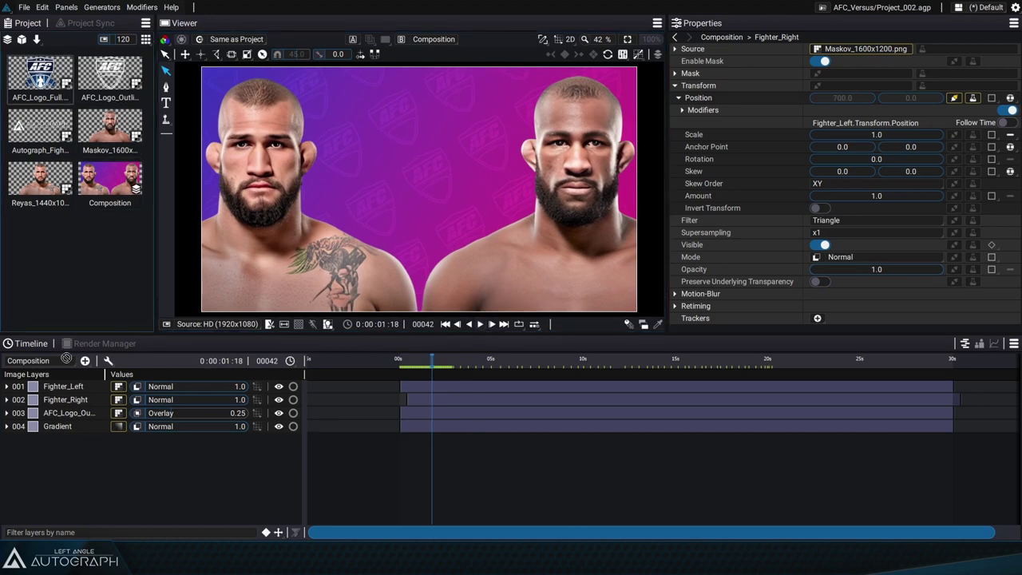
Add AFC_Logo_Full.png as the topmost layer and shrink it to about 0.52 scale at the frame's bottom centre.
left_click_drag(70, 388, 70, 385)
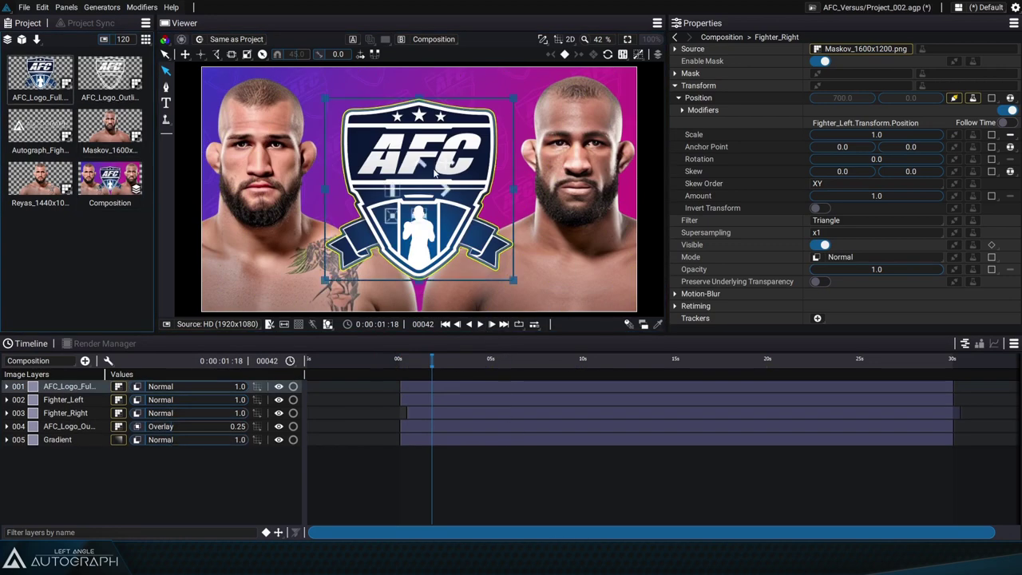
left_click_drag(419, 164, 419, 241)
left_click_drag(392, 291, 387, 313)
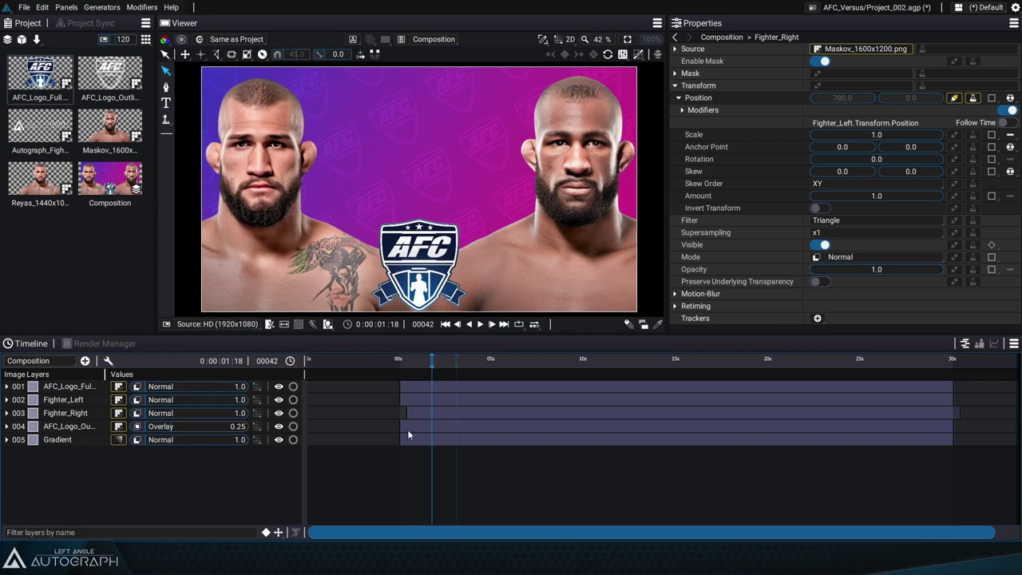
Reveal the AFC_Logo_Full.png layer's Scale property and set it to 0.5.
left_click_drag(106, 374, 128, 374)
left_click(94, 386)
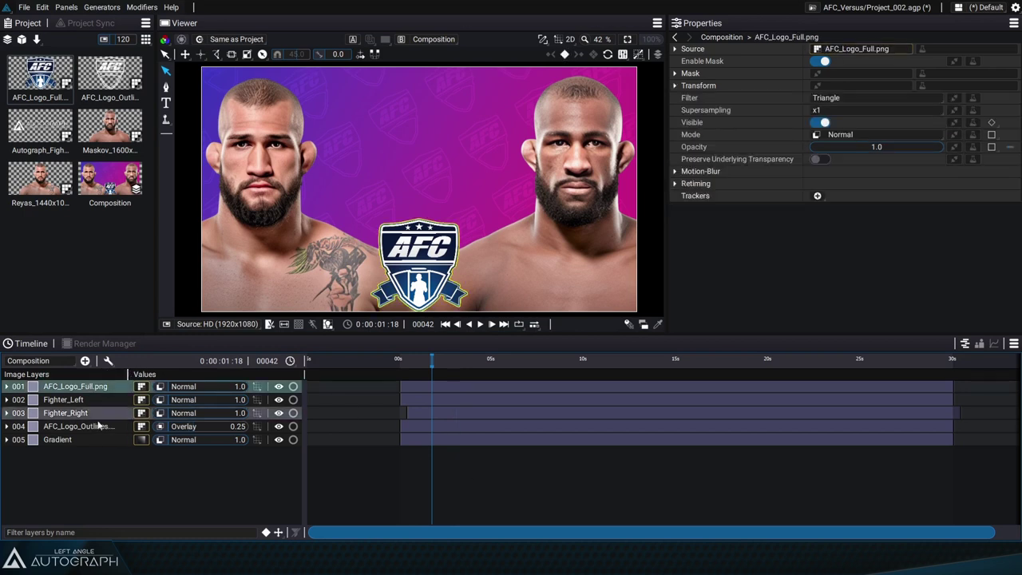
key("s")
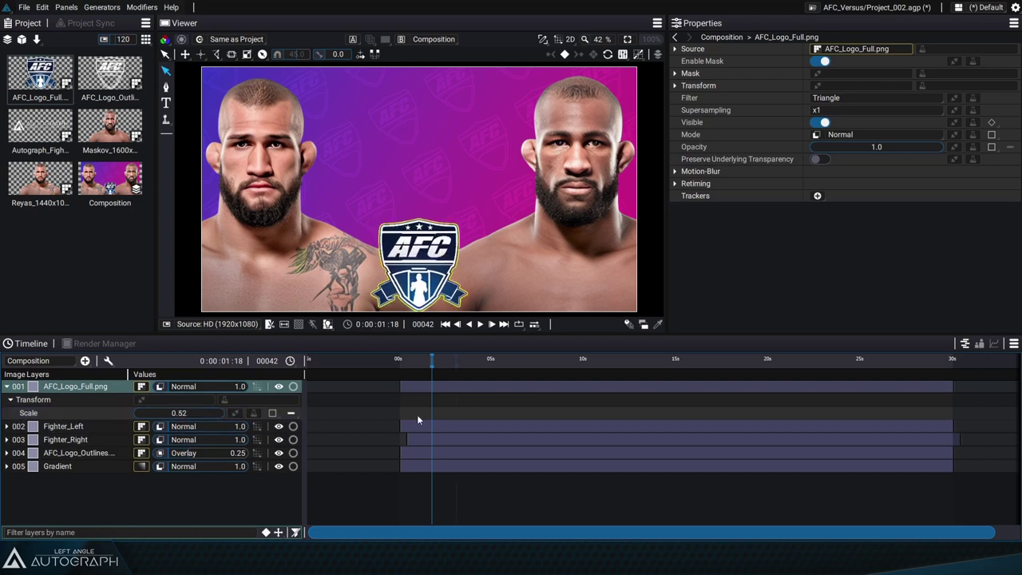
left_click_drag(180, 415, 169, 415)
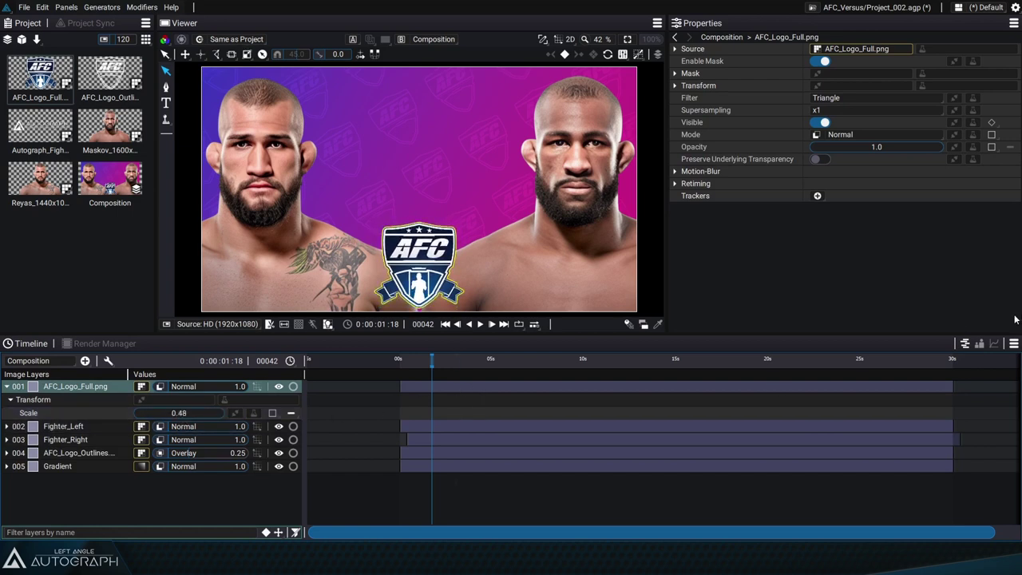
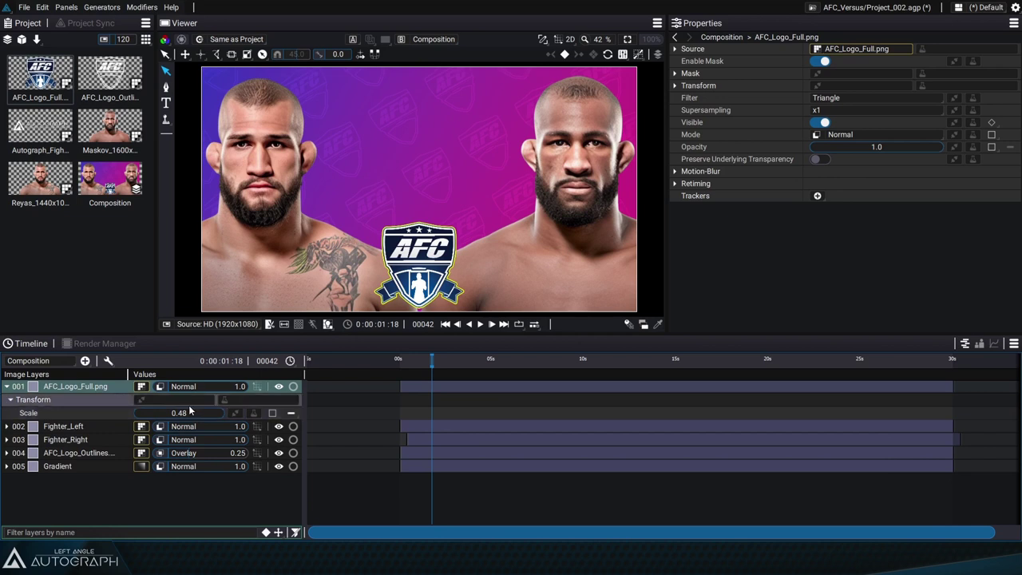
type("0.5")
key("Return")
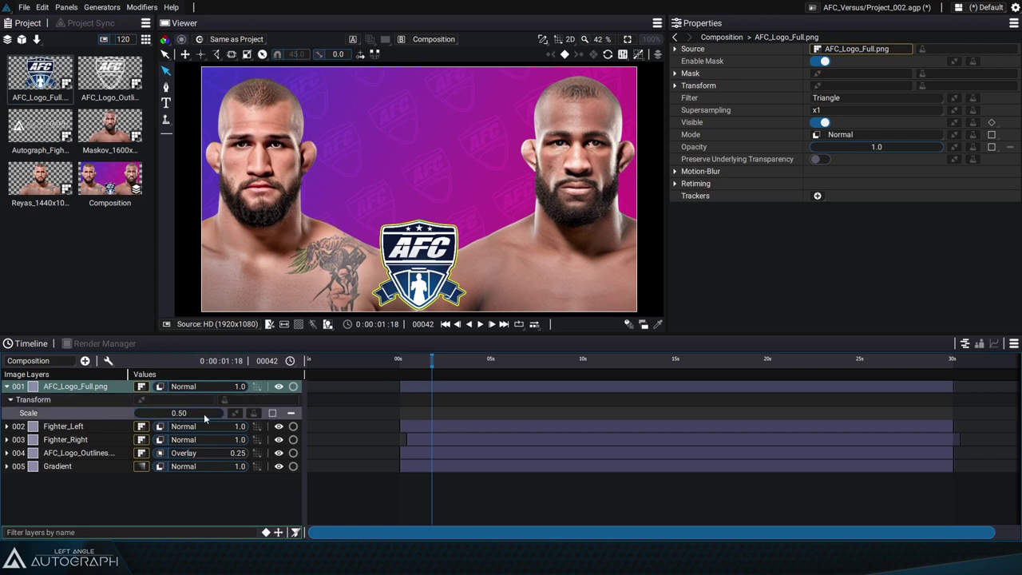
Add an Animator modifier to the full AFC logo's Scale and set the starting scale to 0.
left_click(255, 414)
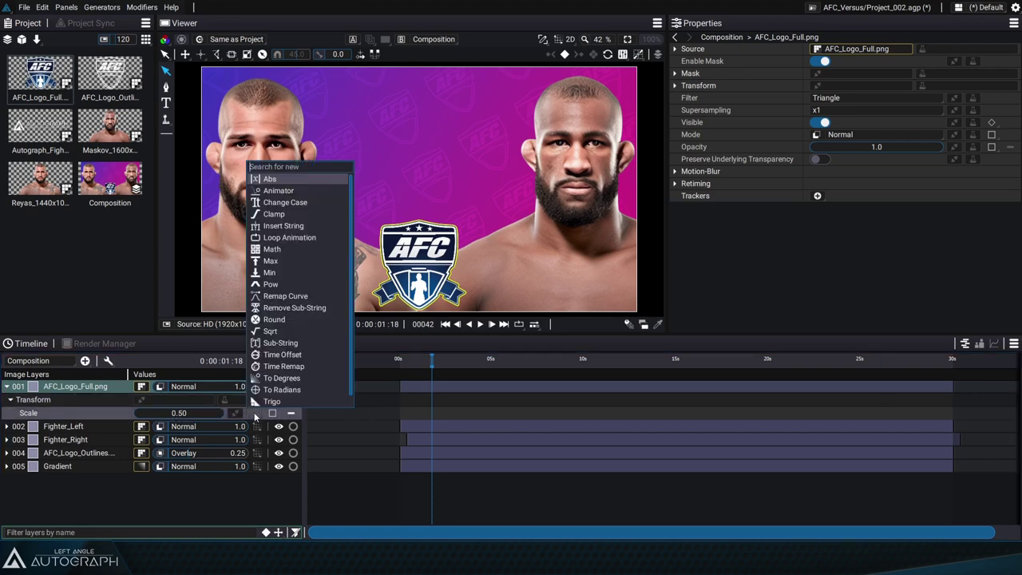
left_click(303, 195)
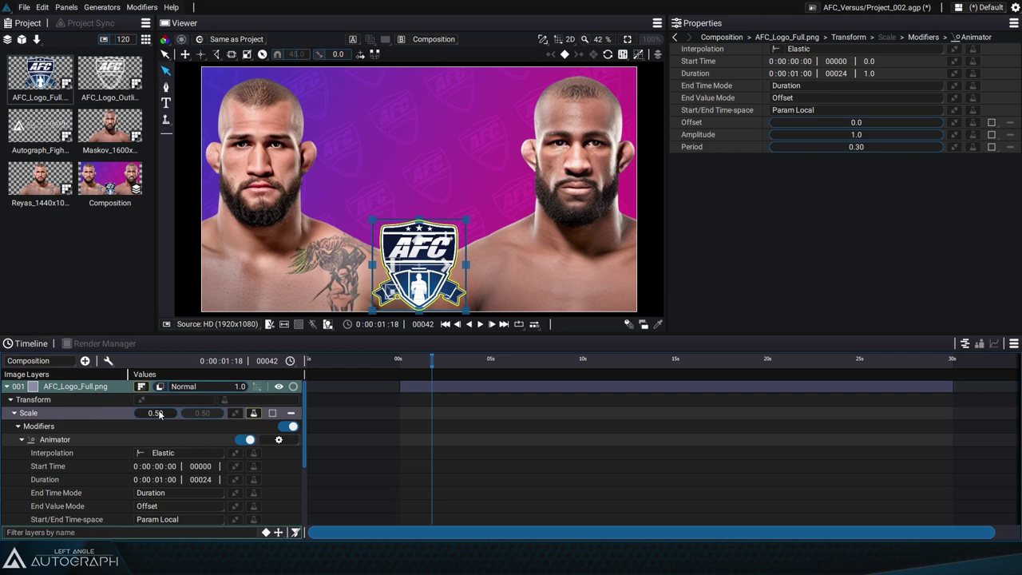
scroll(168, 447, "down", 2)
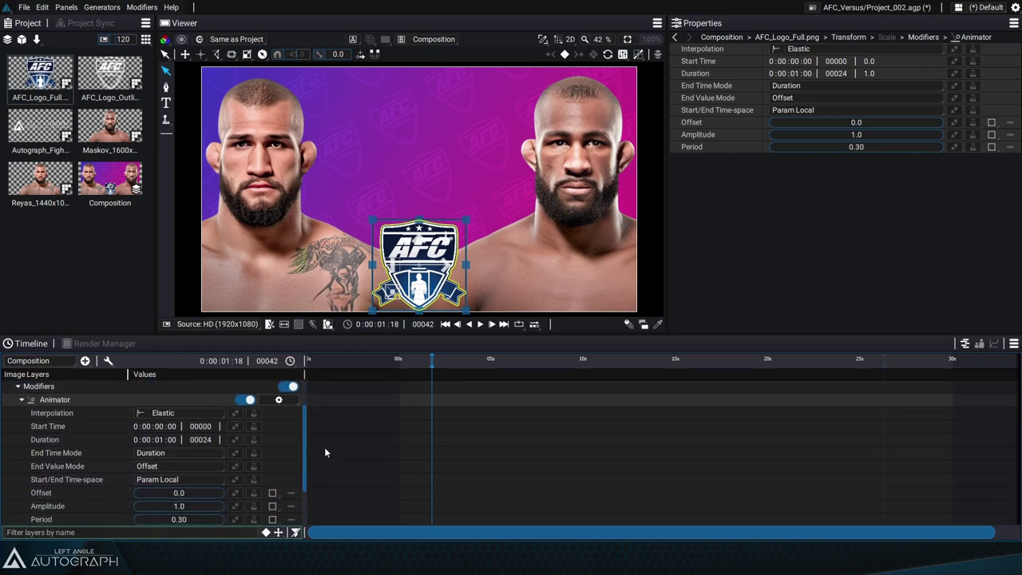
scroll(304, 438, "up", 1)
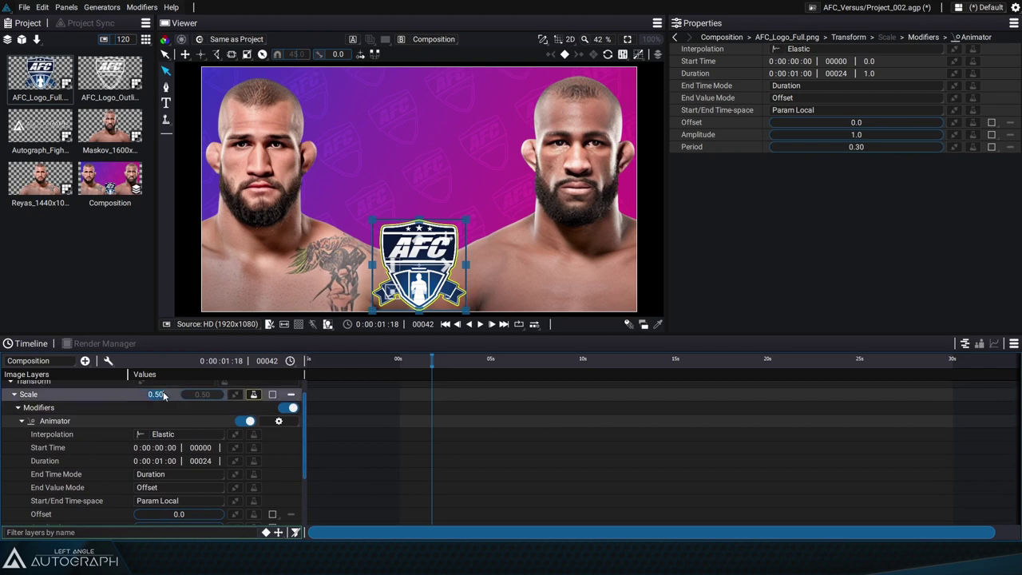
key("Return")
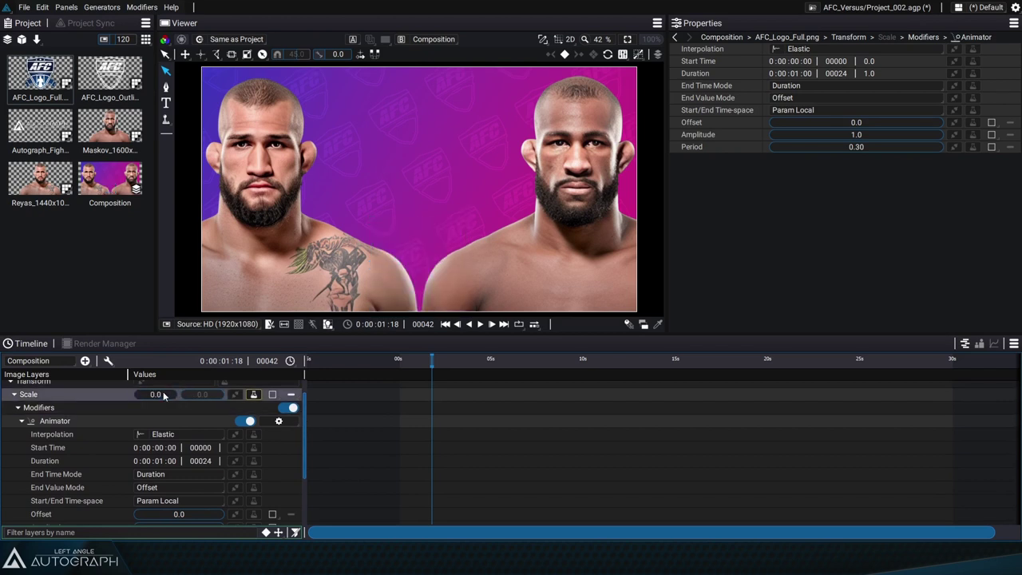
Set the scale Animator's End Value Mode to Target Value and its End Value to 0.5.
left_click(171, 487)
left_click(172, 498)
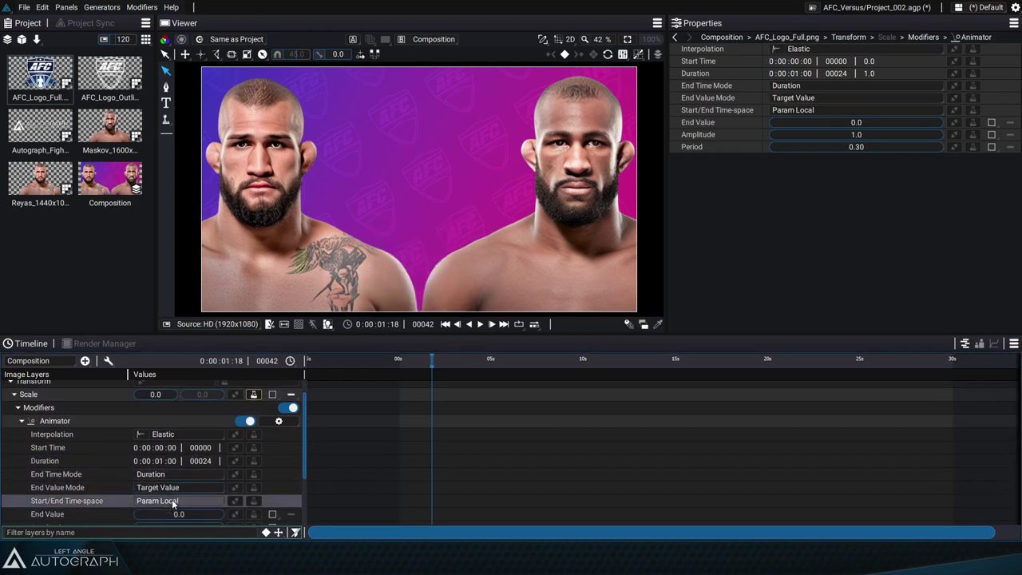
left_click(170, 512)
type("0.5")
key("Return")
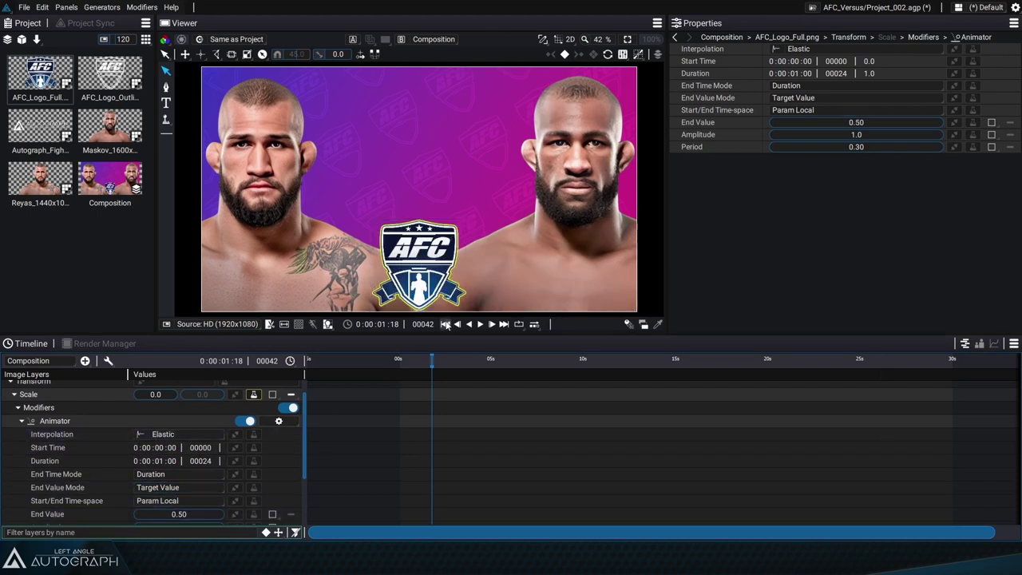
Play the full AFC logo's elastic scale-in twice from the start of the composition.
left_click(446, 324)
left_click(481, 324)
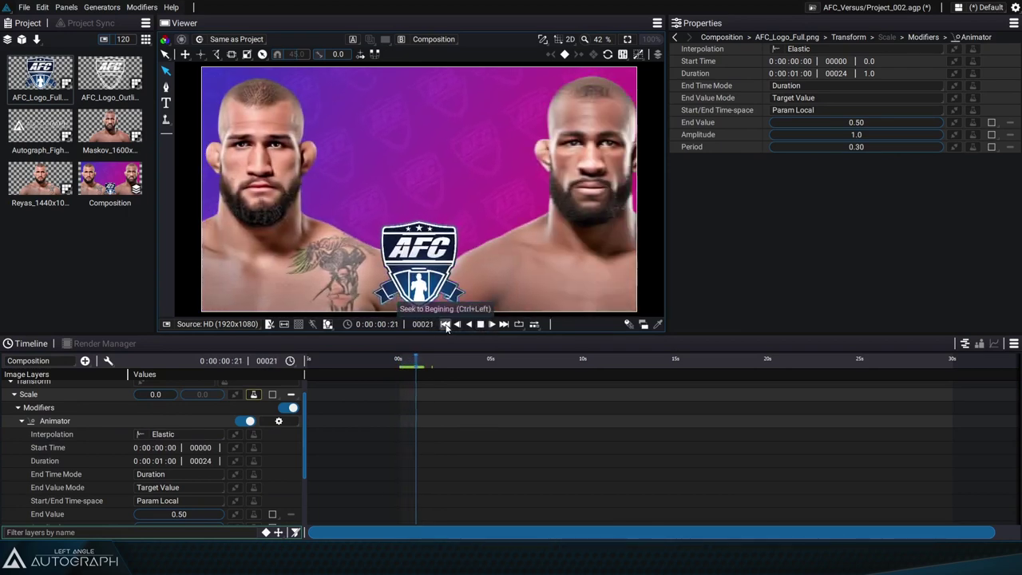
left_click(446, 325)
left_click(481, 324)
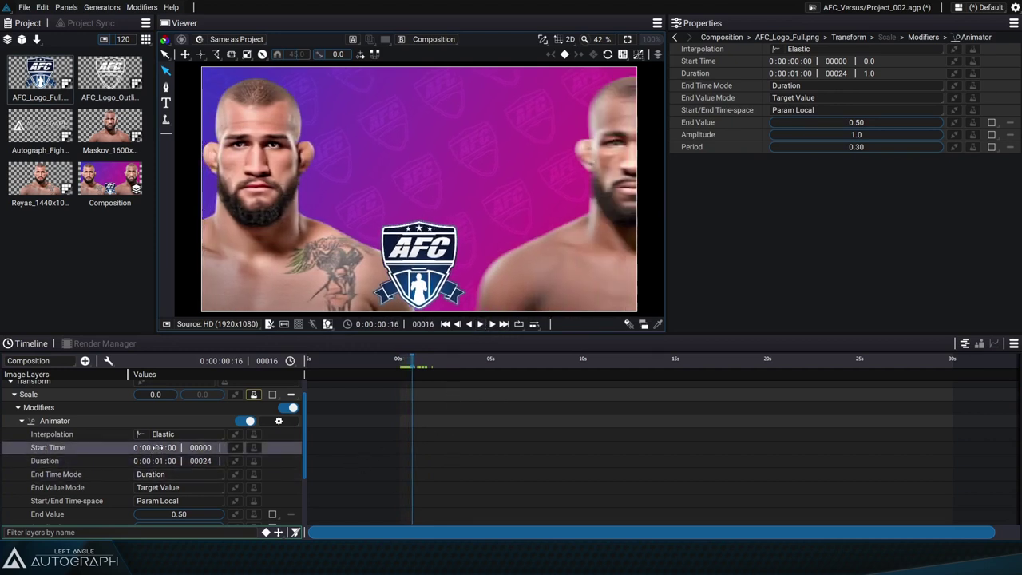
Try the Animator's Custom end time mode, return it to Duration, and review the Start/End Time-space choices, keeping Param Local.
left_click(164, 473)
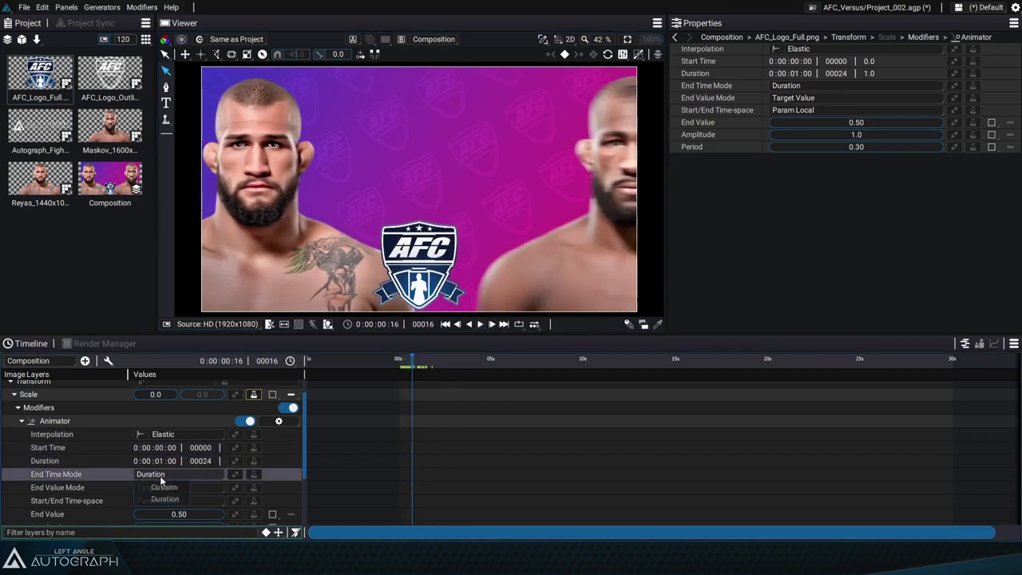
left_click(164, 488)
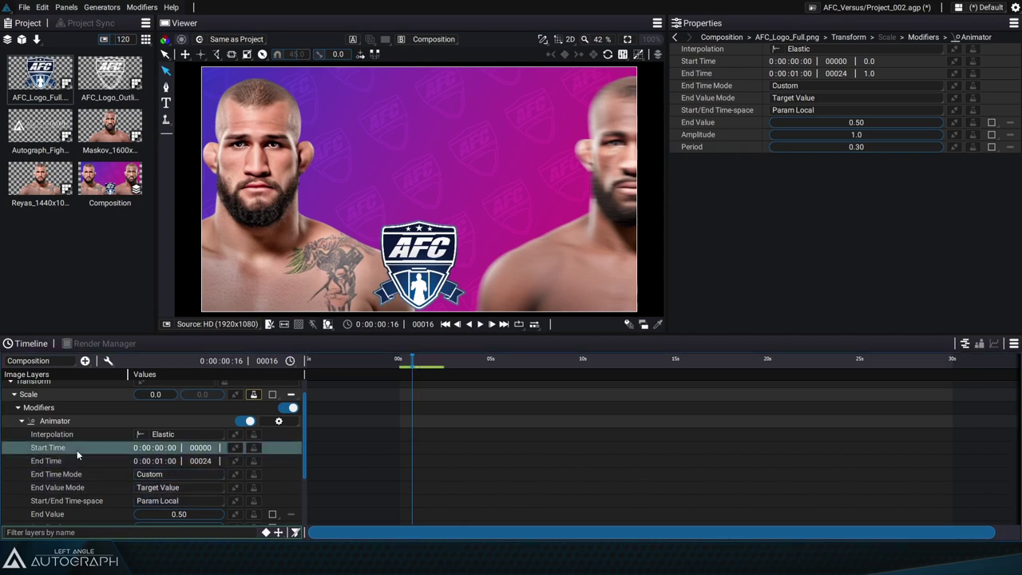
left_click(144, 475)
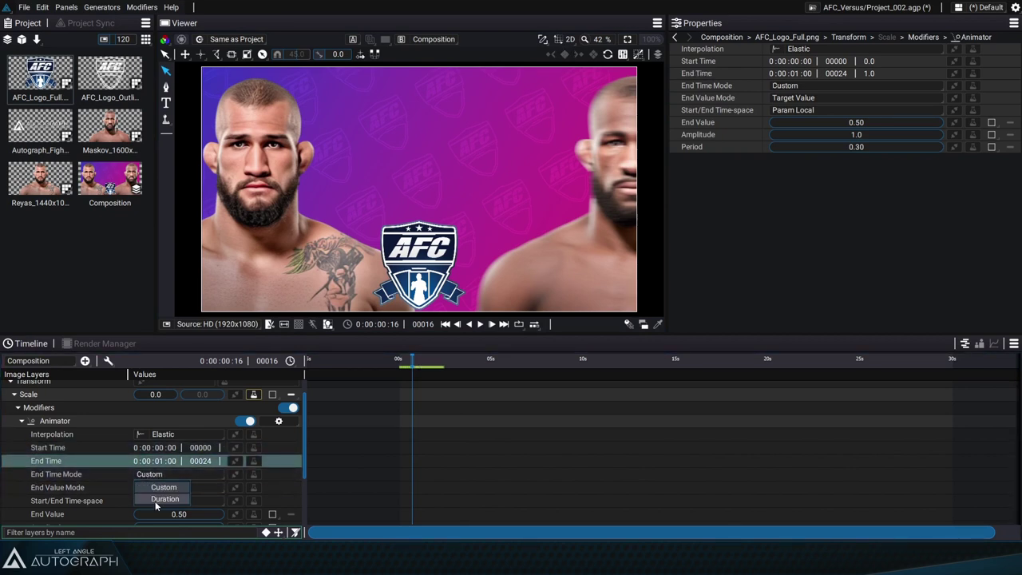
left_click(164, 499)
scroll(117, 485, "down", 3)
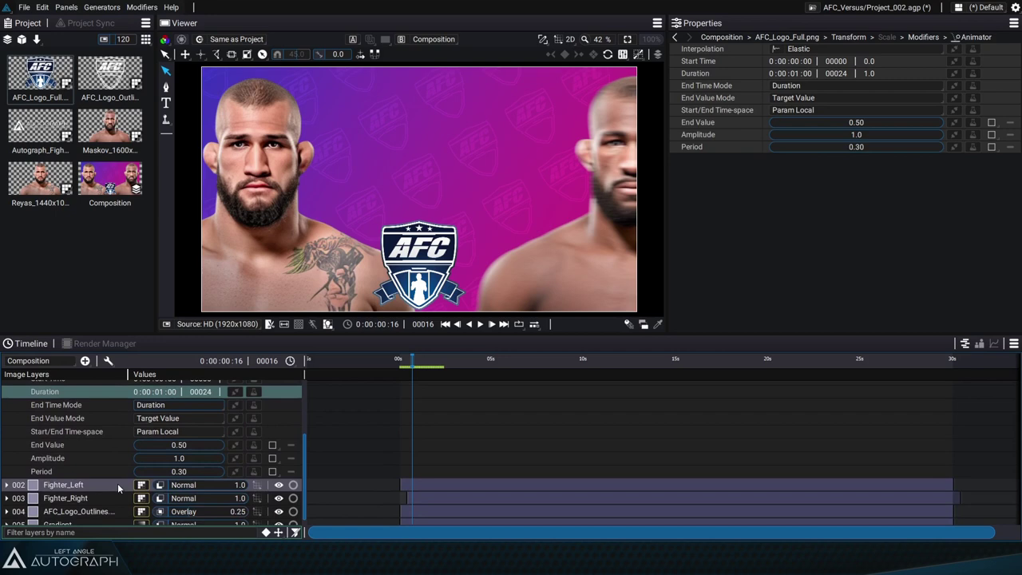
left_click(176, 432)
left_click(172, 444)
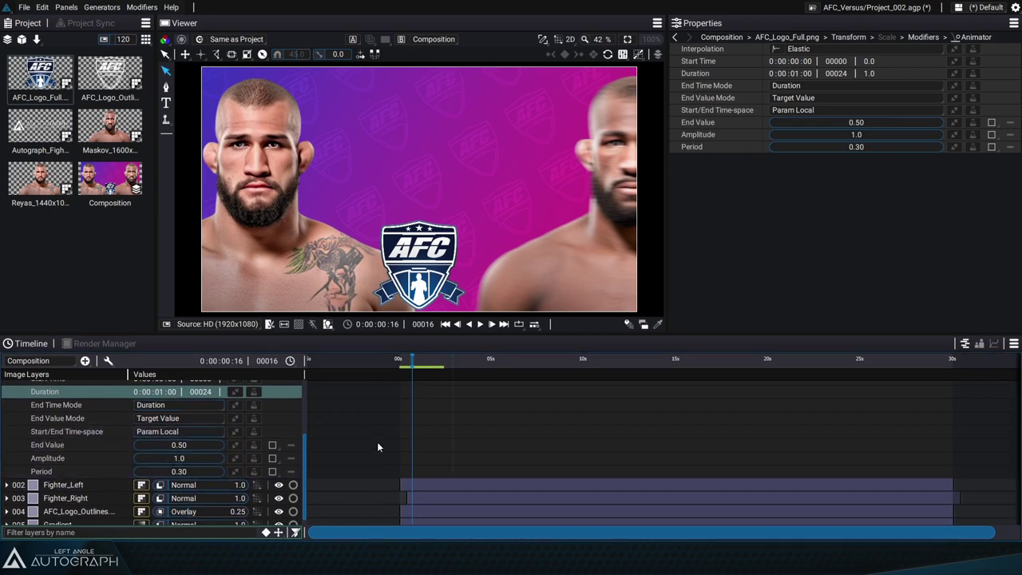
Try shifting the full AFC logo layer in time to check how its Param Local animation timing follows, then restore its start.
left_click_drag(419, 387, 441, 371)
scroll(203, 465, "down", 3)
scroll(203, 463, "up", 2)
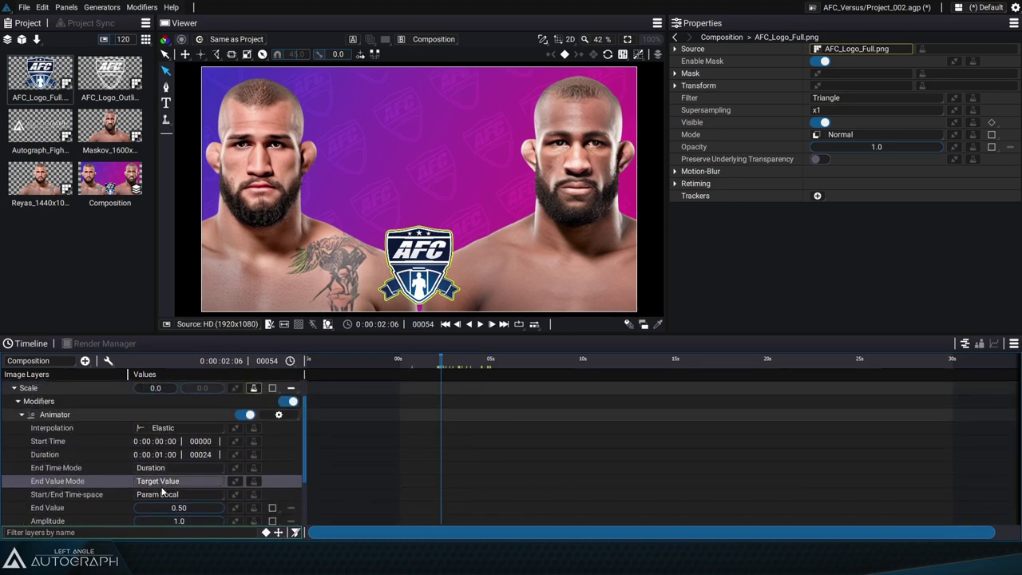
left_click(171, 494)
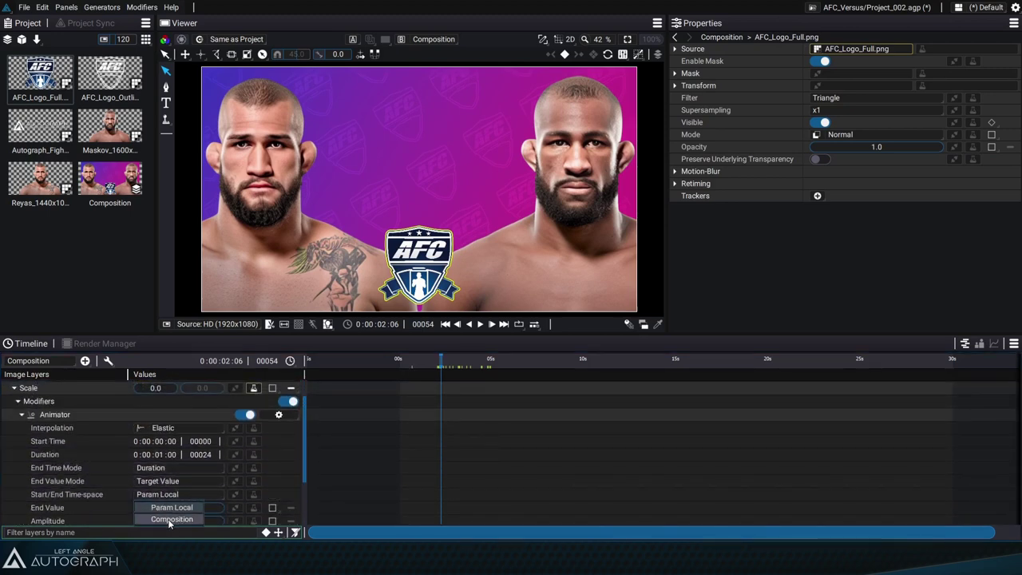
scroll(467, 413, "up", 2)
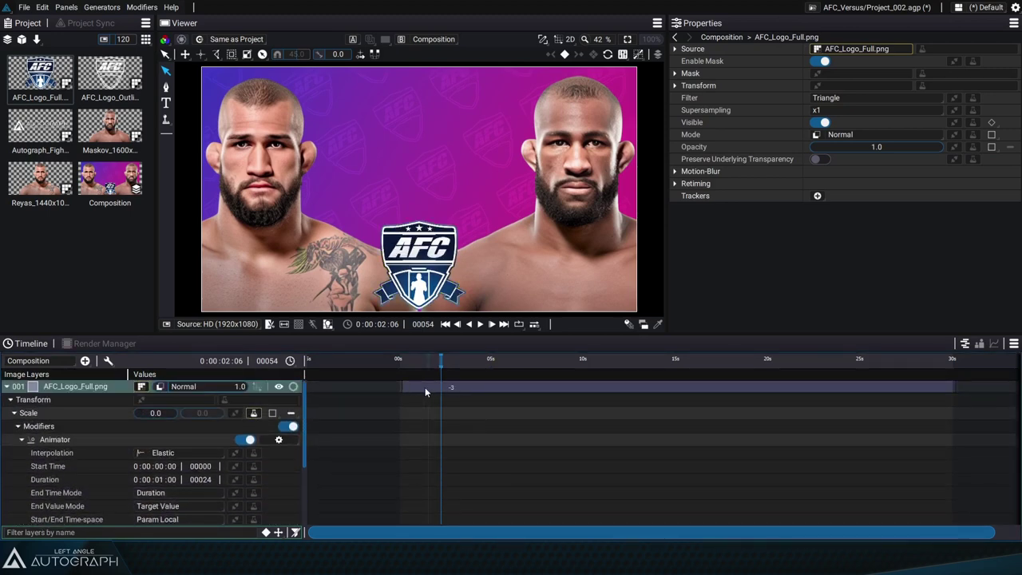
Replay the opening of the full AFC logo's scale animation from the first frame to examine its timing.
left_click(399, 363)
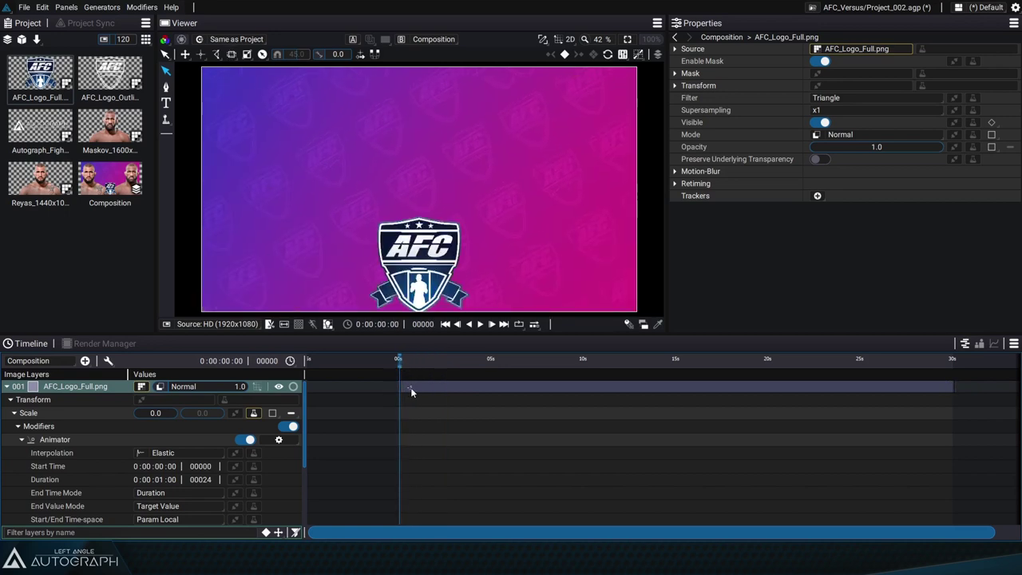
scroll(410, 387, "up", 3)
key("space")
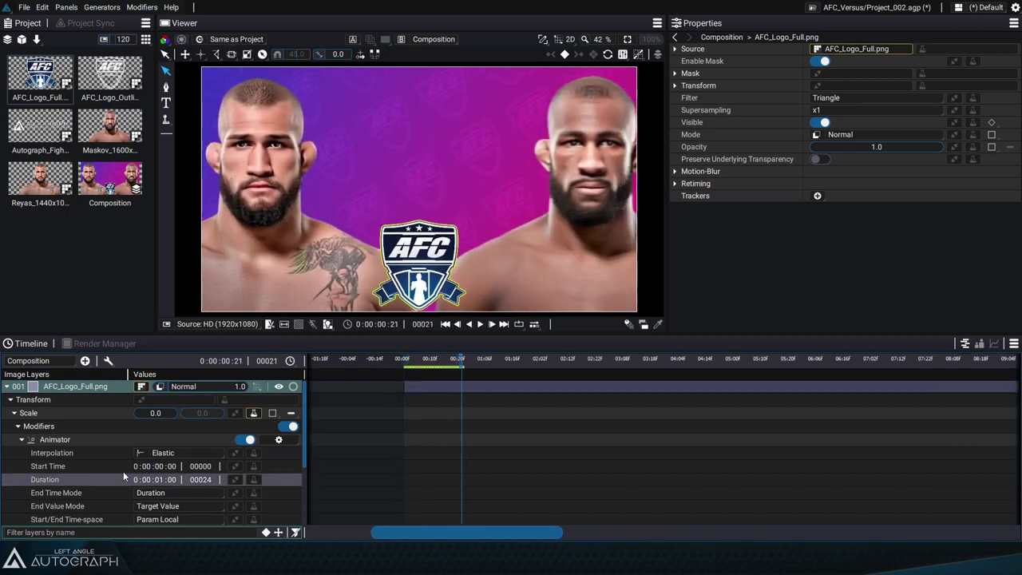
Change the full AFC logo's scale Animator interpolation to ease-out Bounce and play the animation from the start.
left_click(160, 453)
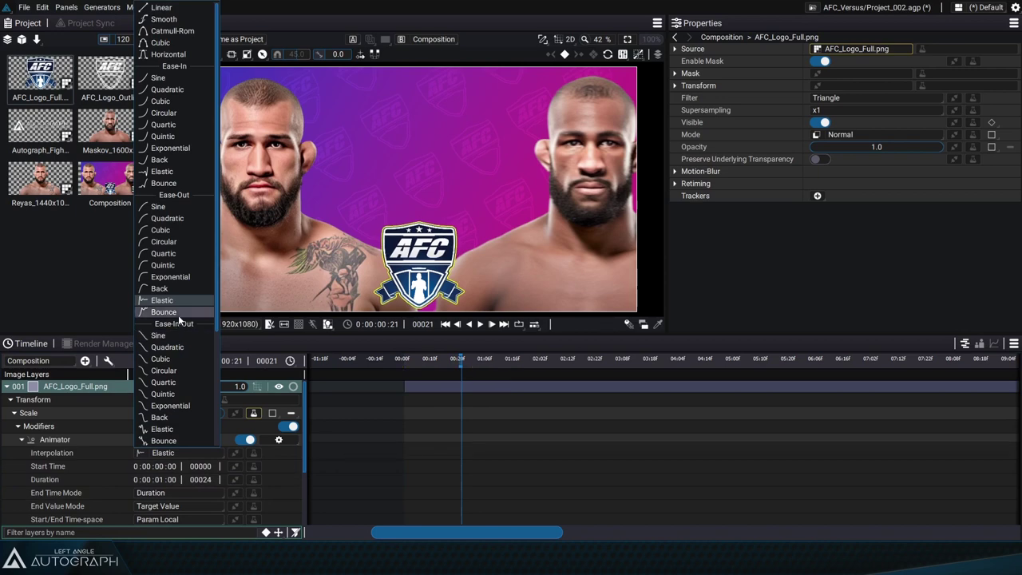
left_click(172, 318)
left_click(480, 324)
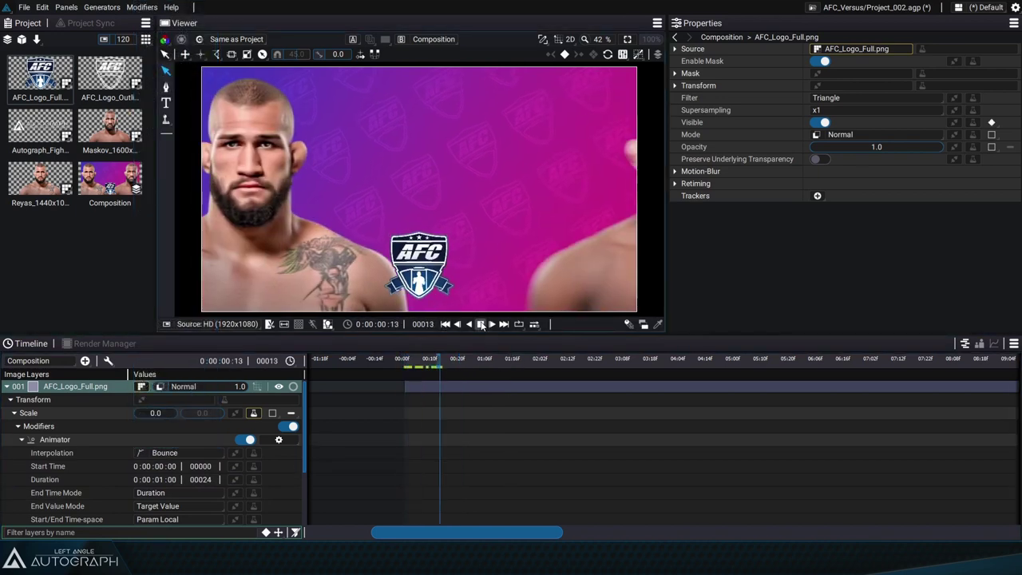
left_click(446, 324)
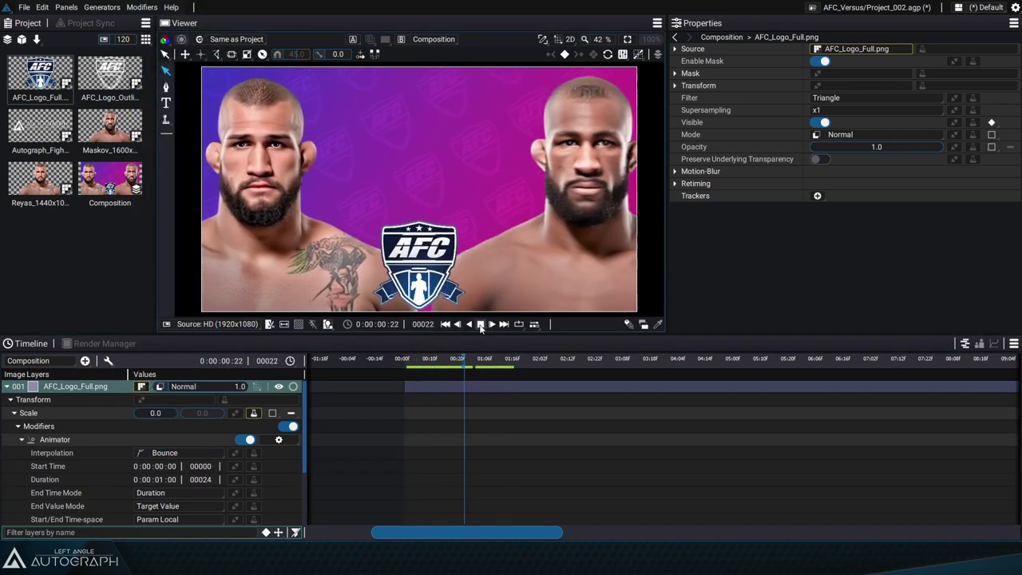
left_click(480, 324)
Set the full AFC logo layer's Motion-Blur Quality to 0.25 and play the composition from the first frame.
scroll(191, 471, "down", 3)
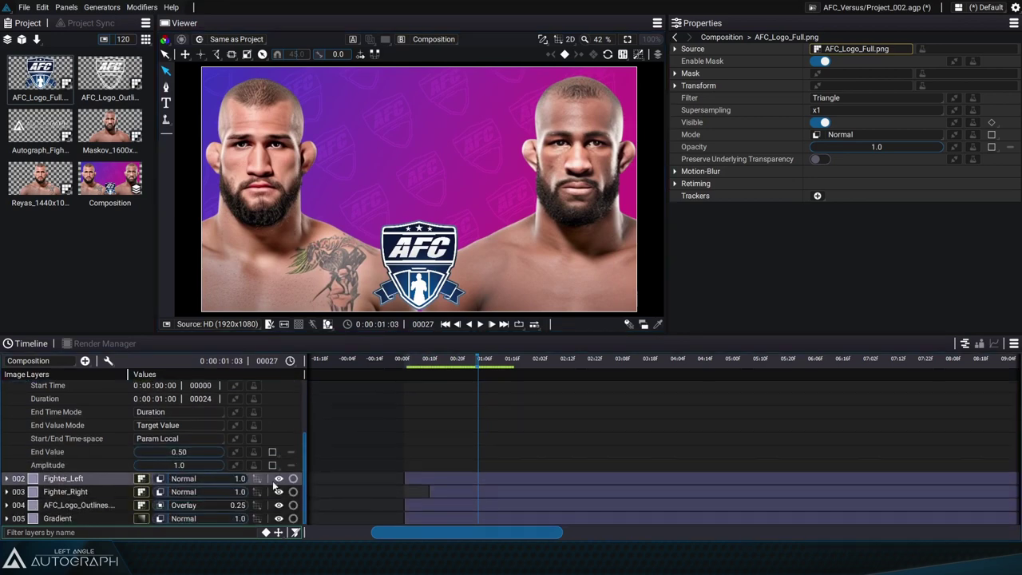
scroll(187, 442, "up", 3)
key("u")
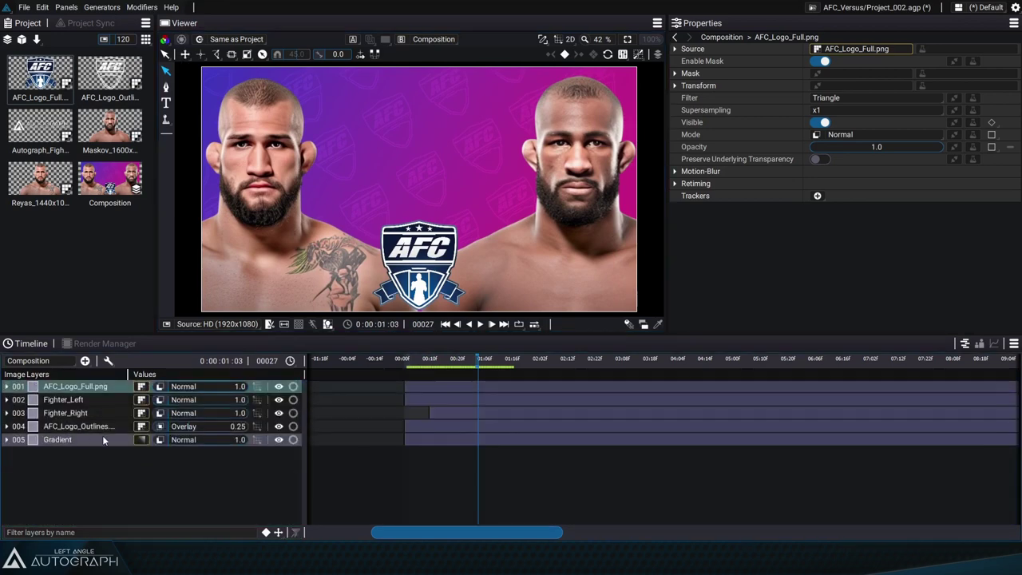
left_click(7, 386)
scroll(40, 455, "down", 8)
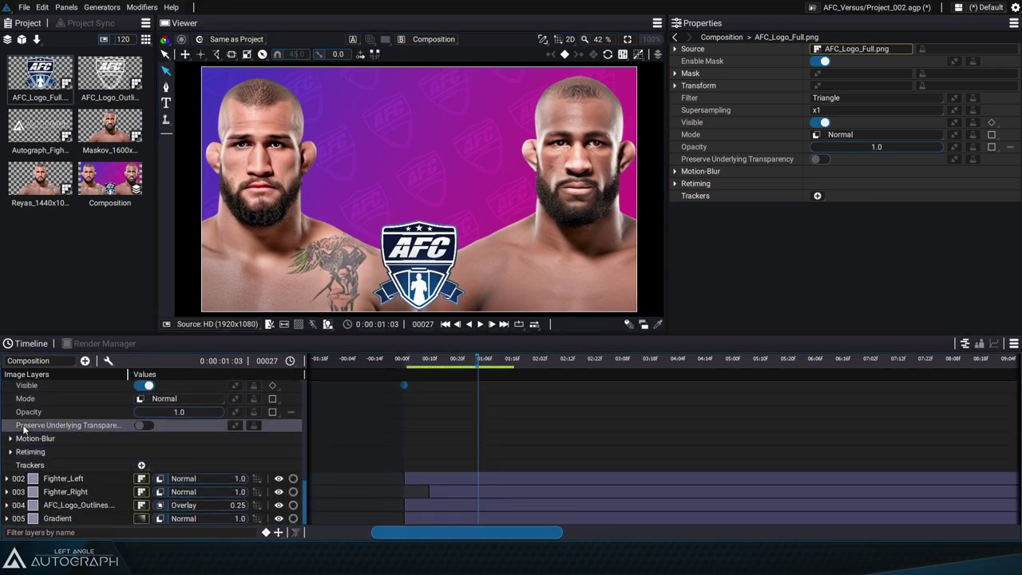
left_click(10, 440)
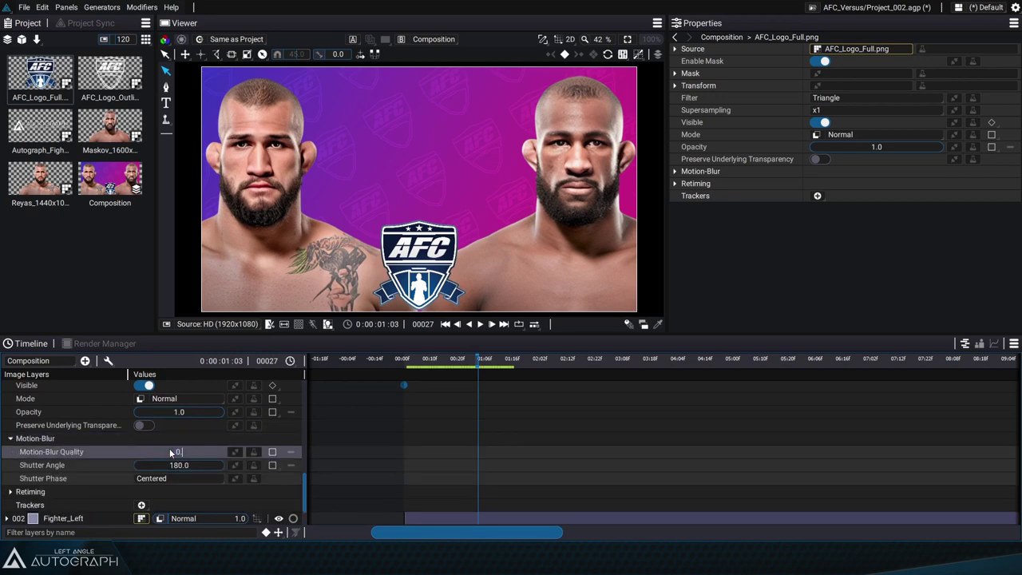
key("space")
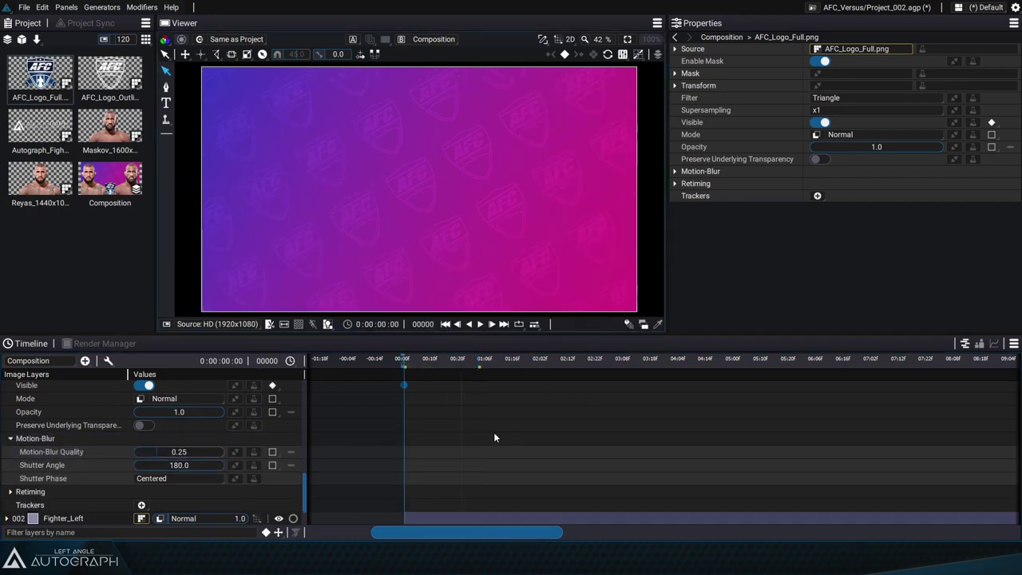
left_click(445, 324)
left_click(479, 324)
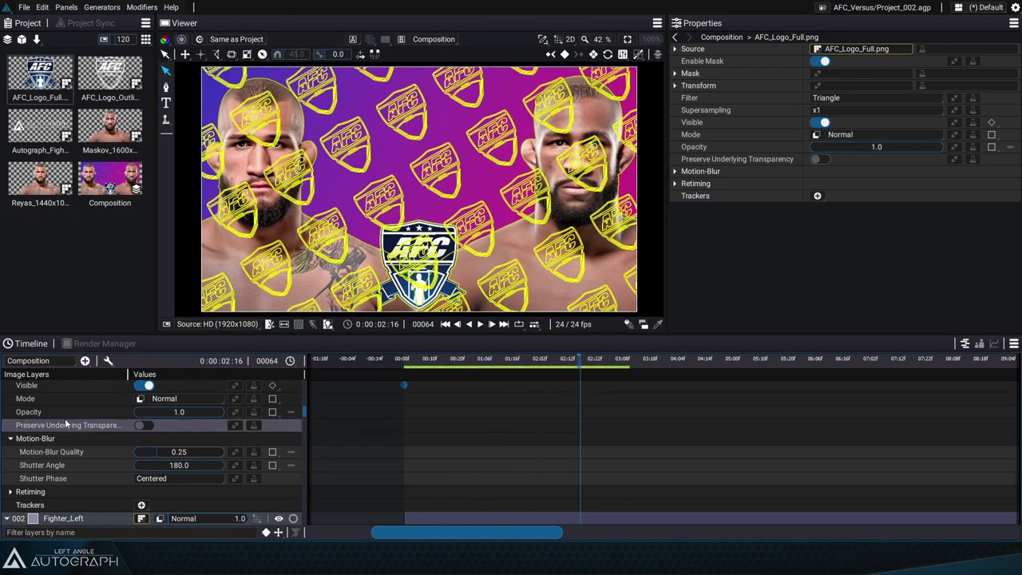
Add the Autograph Fighting Championship logo as the topmost layer and move it straight up to Y 398, near the frame's upper edge.
key("u")
left_click(115, 469)
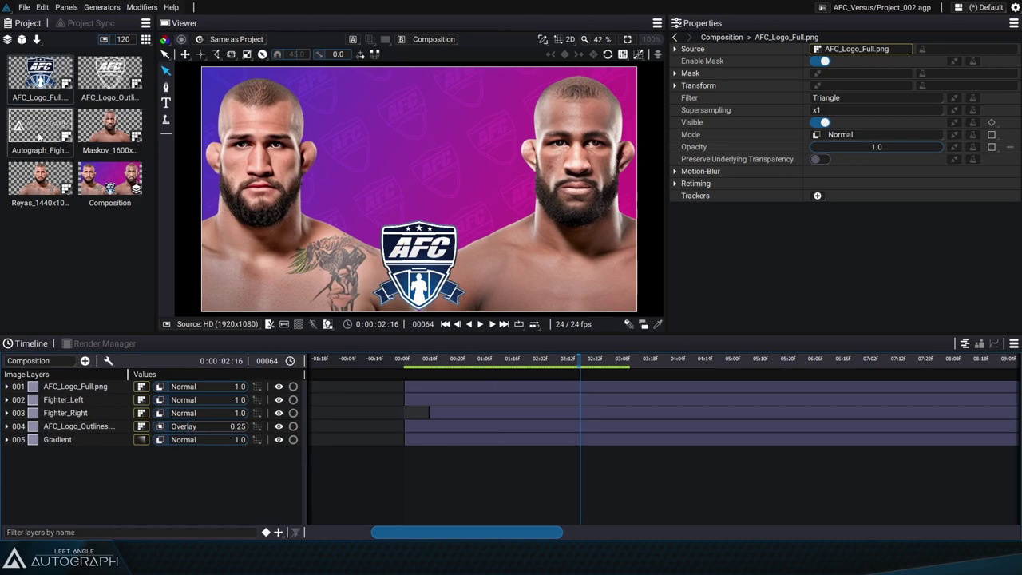
left_click_drag(38, 137, 88, 385)
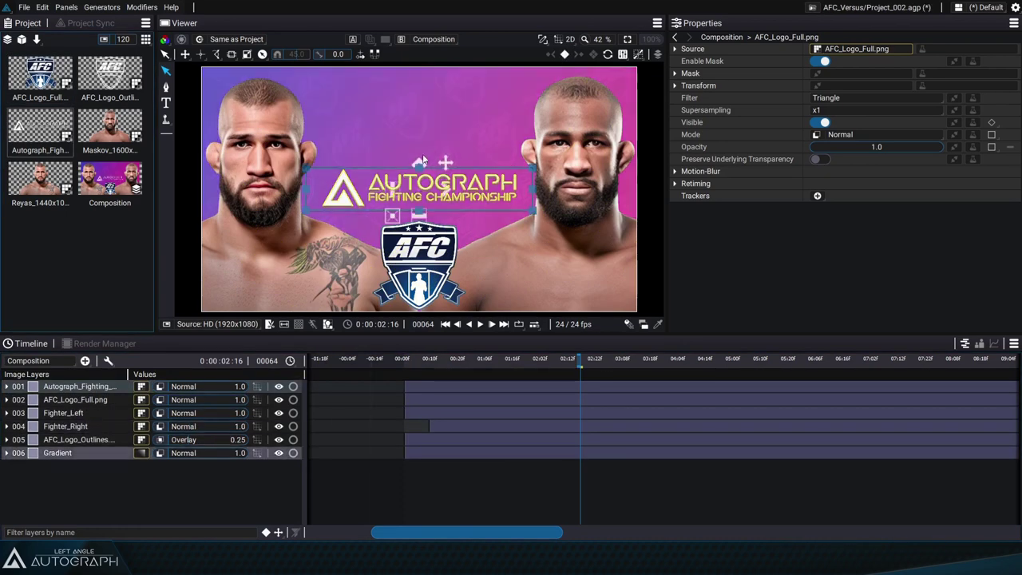
left_click_drag(419, 164, 419, 85)
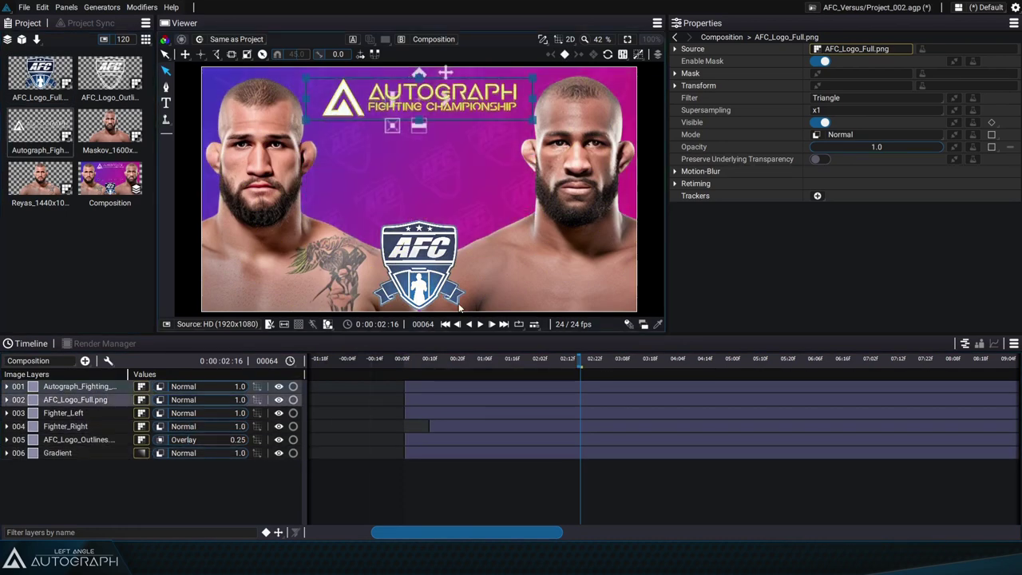
left_click(472, 502)
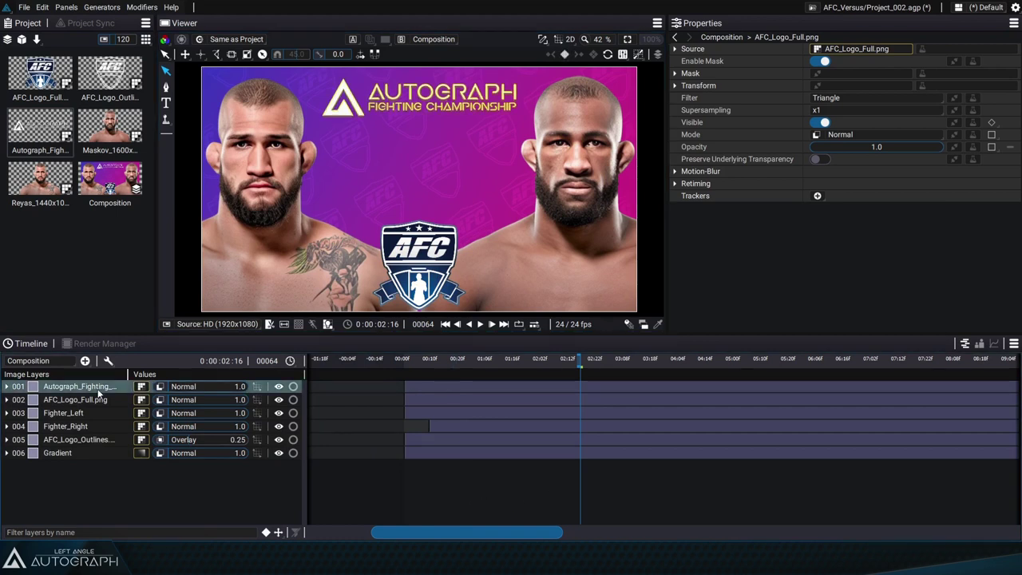
Separate the Autograph logo's Position into individual x and y values and try shifting it along y.
key("p")
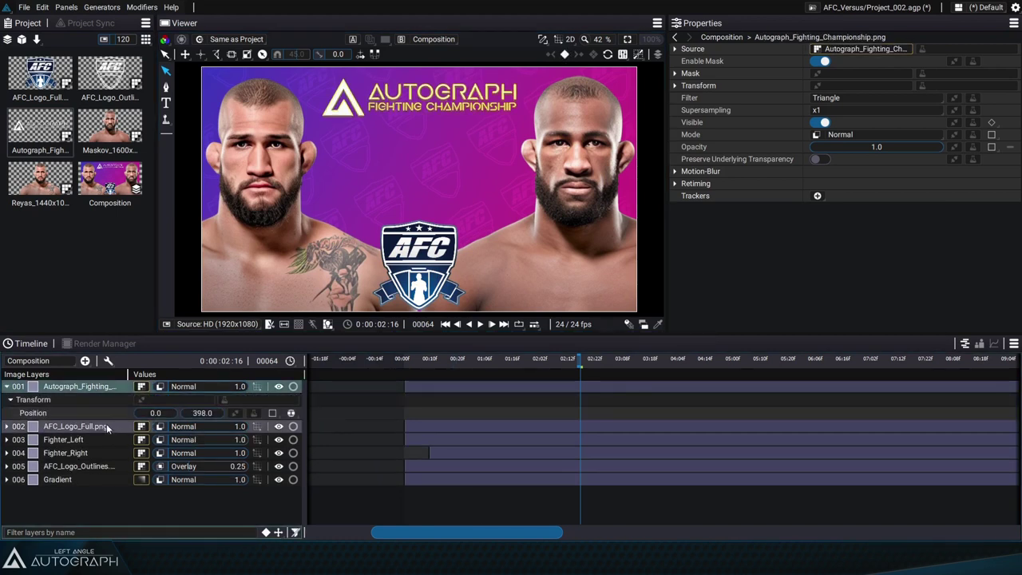
left_click(291, 414)
left_click(322, 439)
left_click_drag(187, 441, 189, 493)
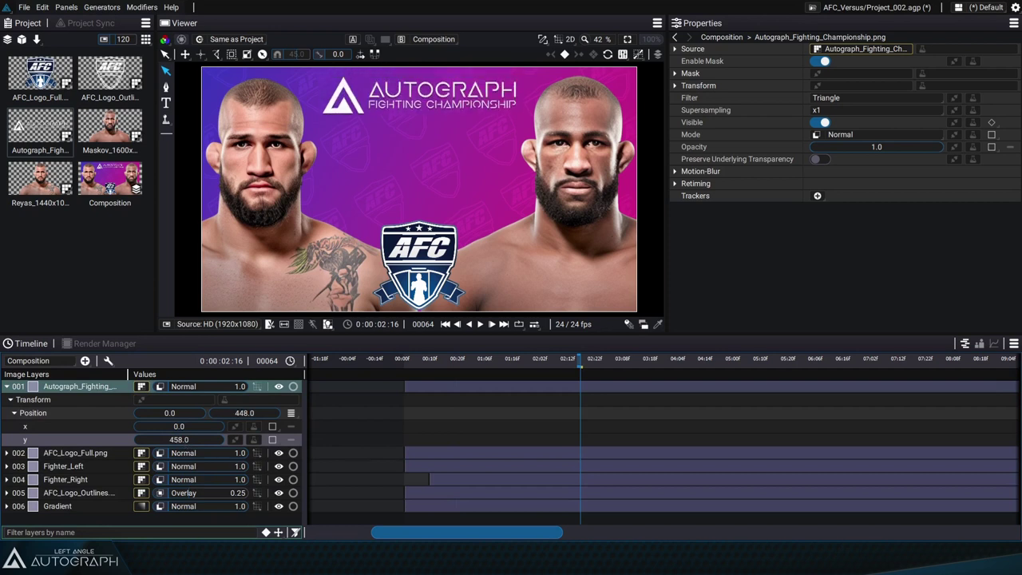
At the first frame, solo the Autograph logo layer and raise its y position to 647, just above the frame.
left_click_drag(398, 361, 405, 367)
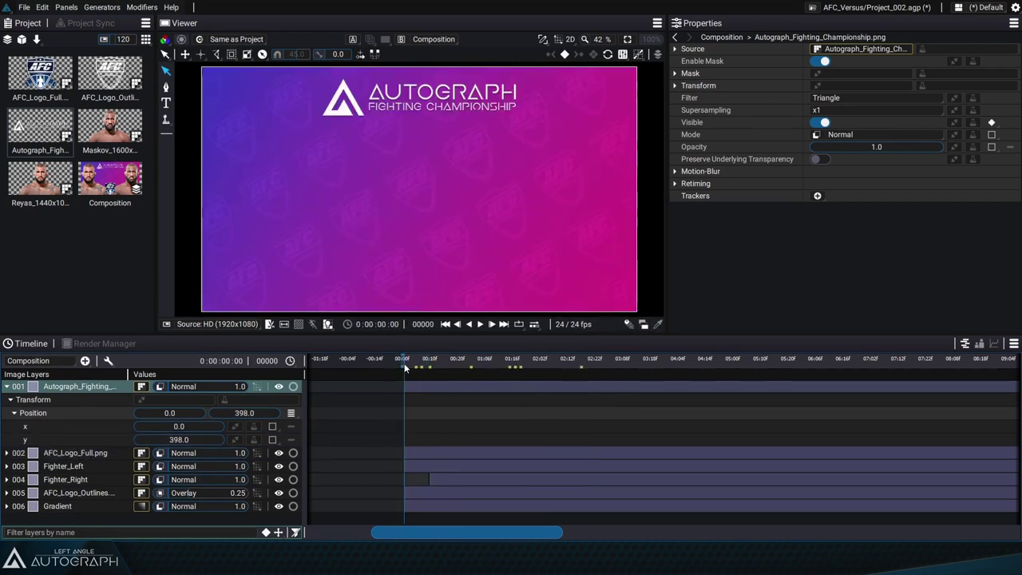
left_click(294, 386)
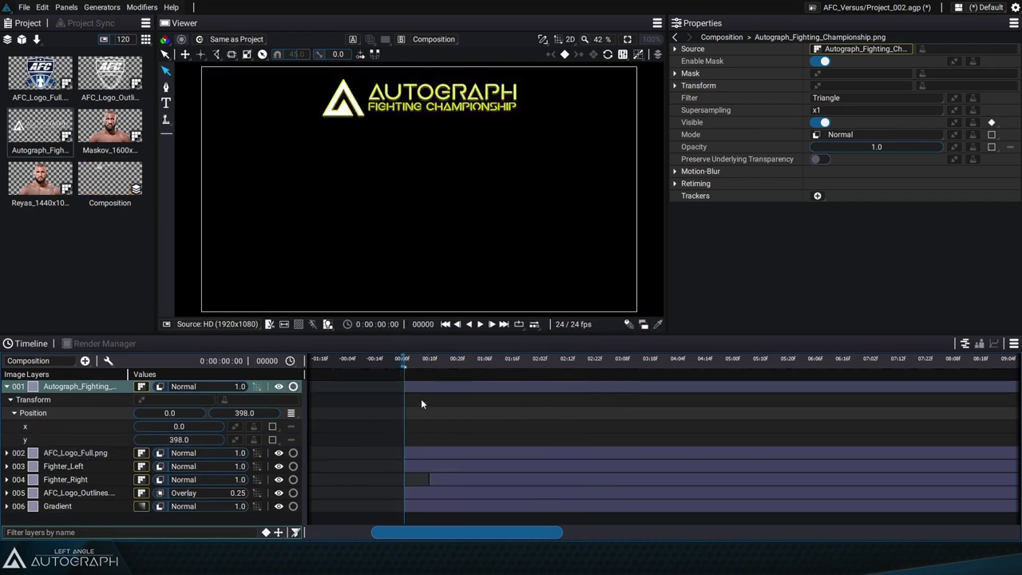
left_click(421, 364)
left_click_drag(179, 440, 442, 439)
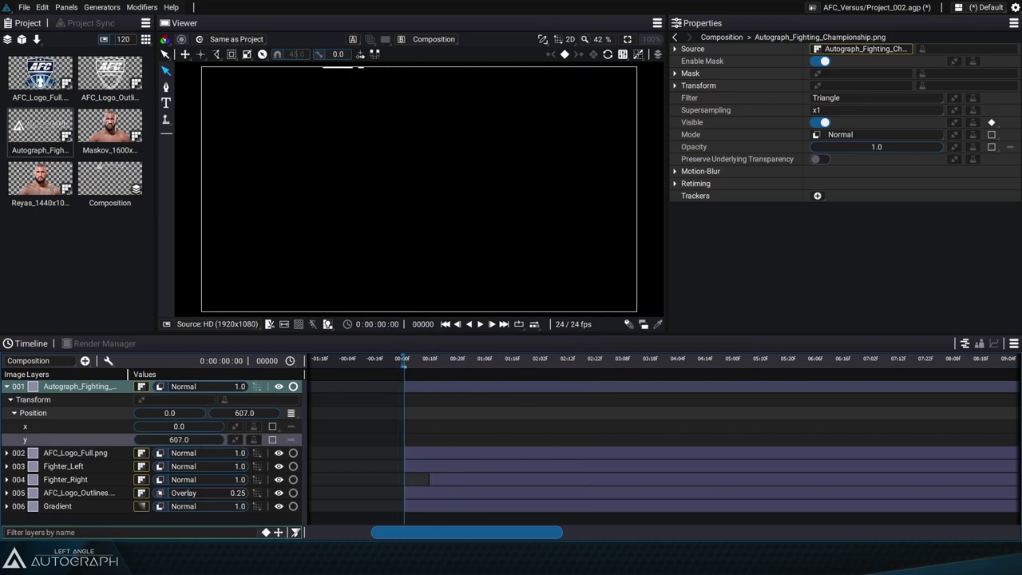
scroll(462, 246, "down", 1)
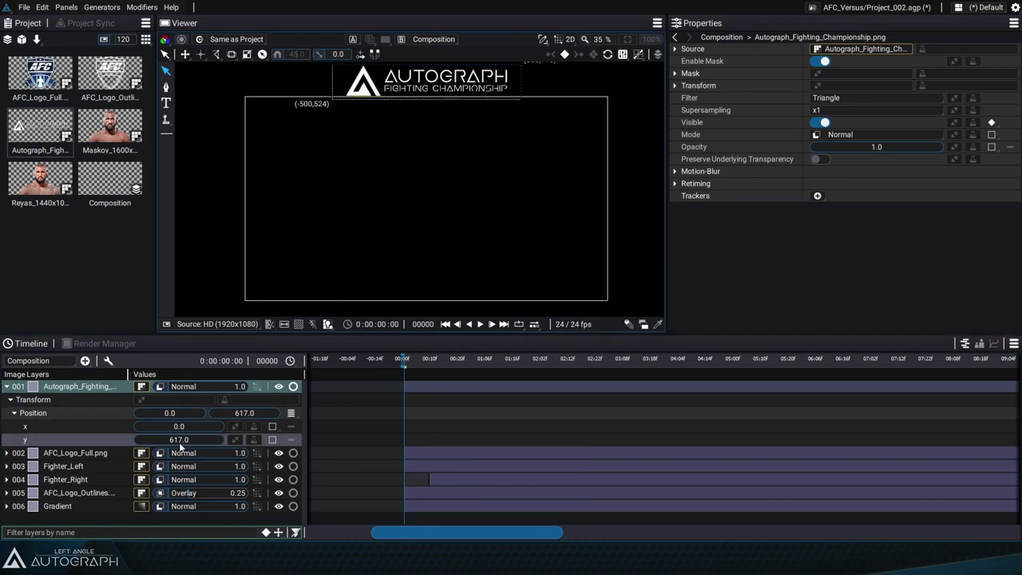
left_click_drag(182, 439, 187, 440)
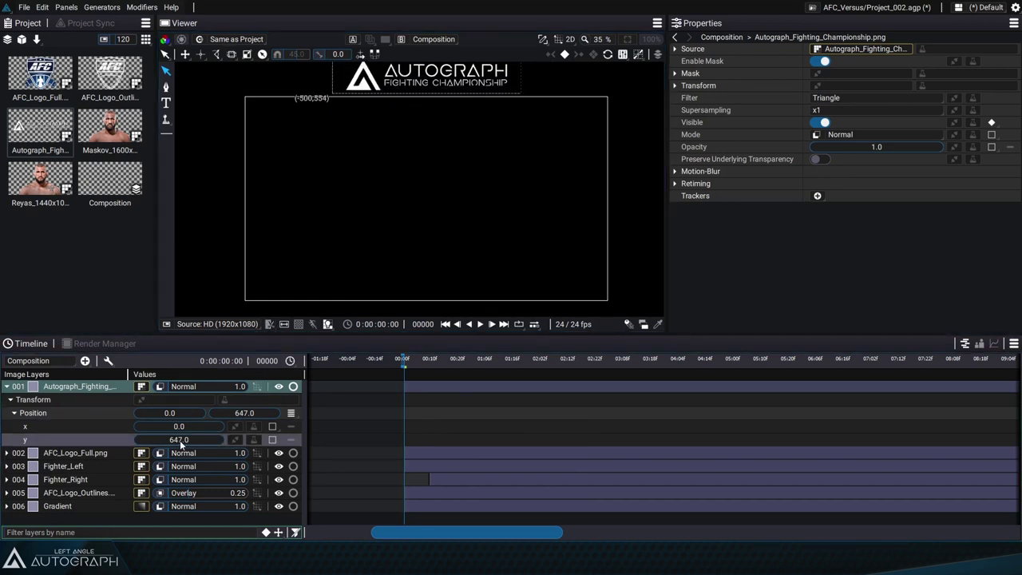
Add an Animator modifier to the Autograph logo's y position and set its Offset to -270 so the logo drops into frame.
left_click(257, 439)
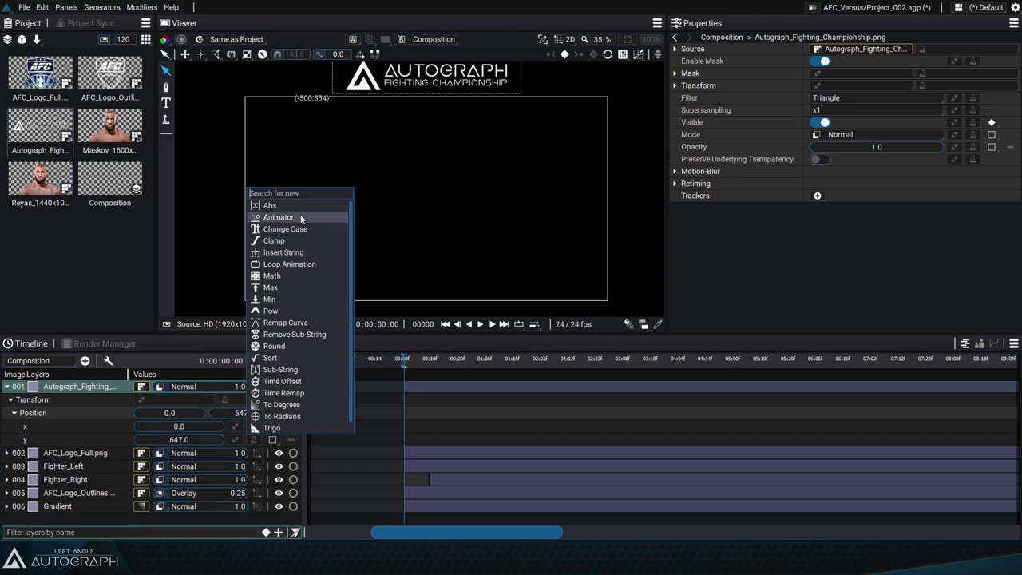
left_click(271, 217)
scroll(205, 444, "down", 3)
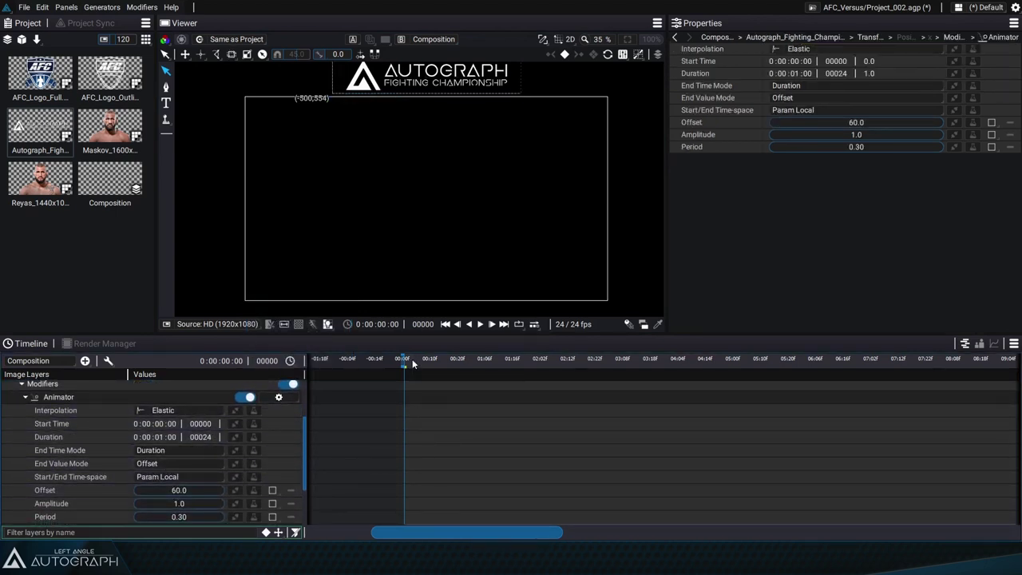
left_click_drag(412, 359, 461, 367)
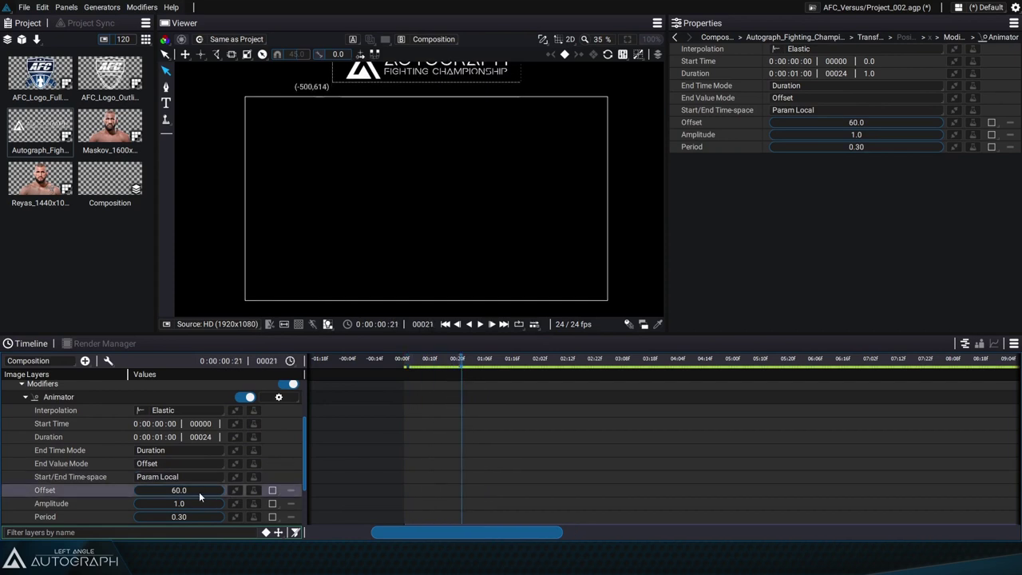
left_click_drag(199, 491, 63, 492)
left_click_drag(139, 492, 507, 460)
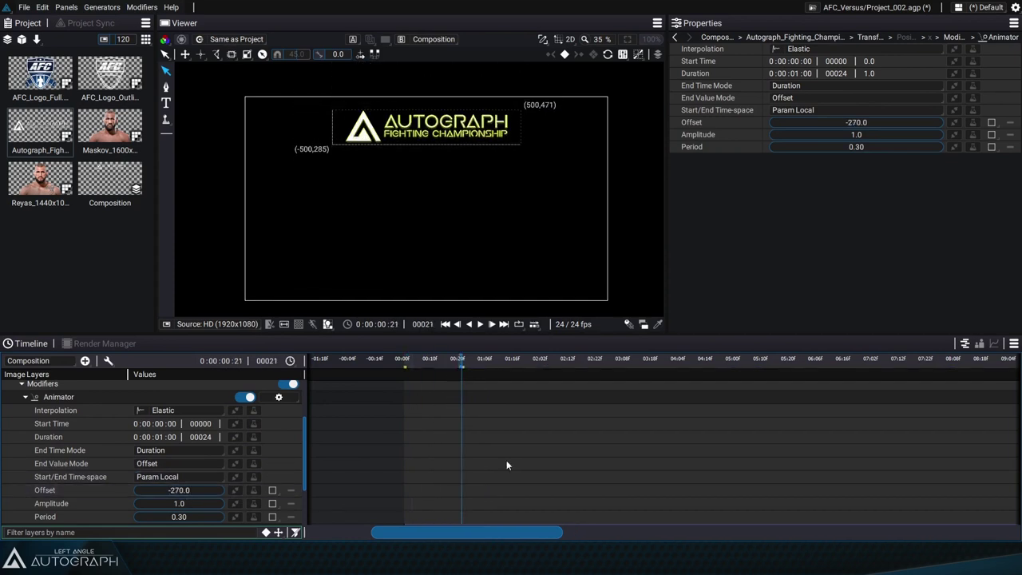
Scrub the Autograph logo's drop-in, review its y position and Animator settings, and play it from the first frame.
left_click_drag(416, 361, 434, 383)
scroll(216, 450, "up", 3)
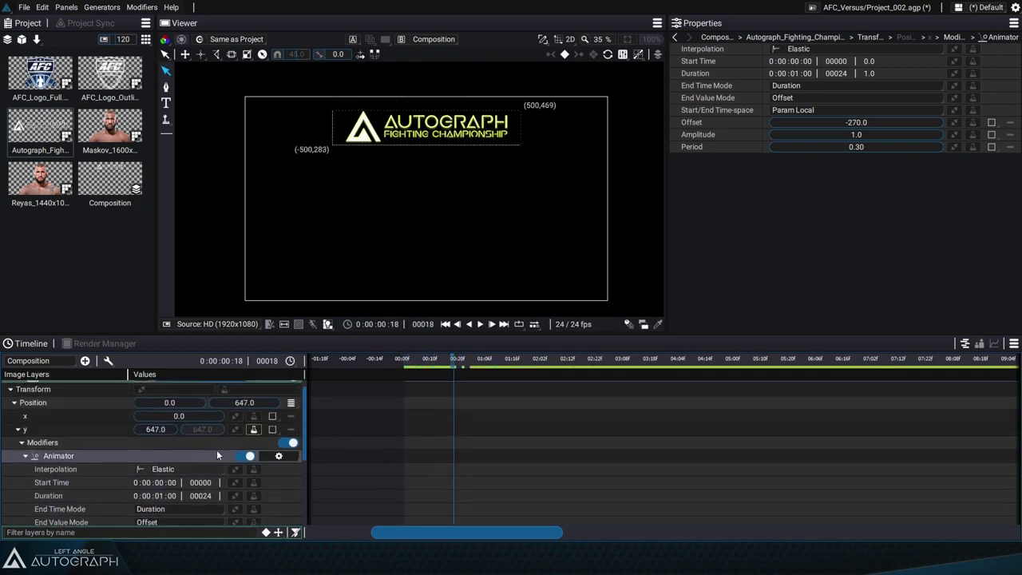
left_click_drag(155, 440, 208, 440)
scroll(153, 479, "down", 5)
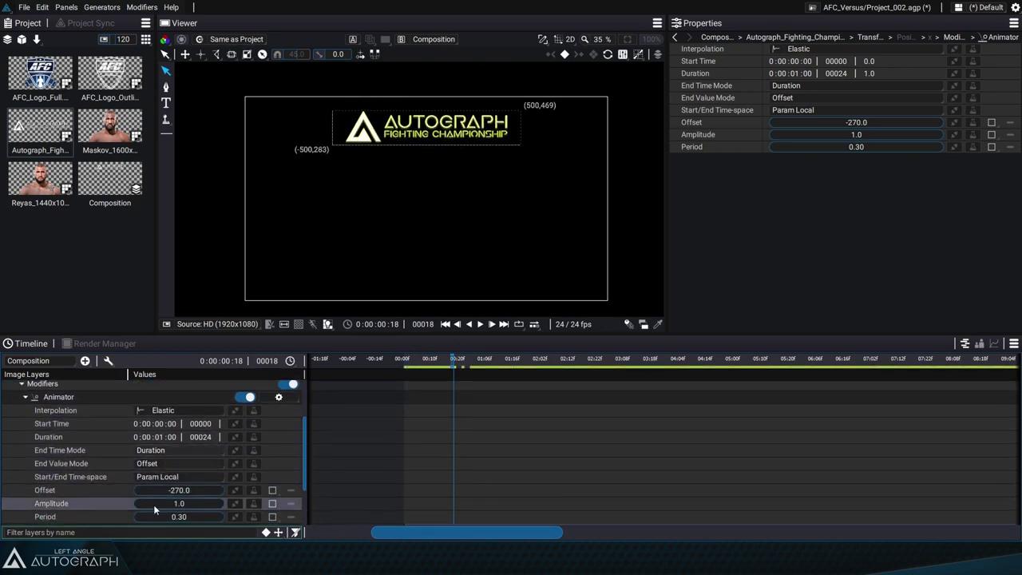
left_click(405, 361)
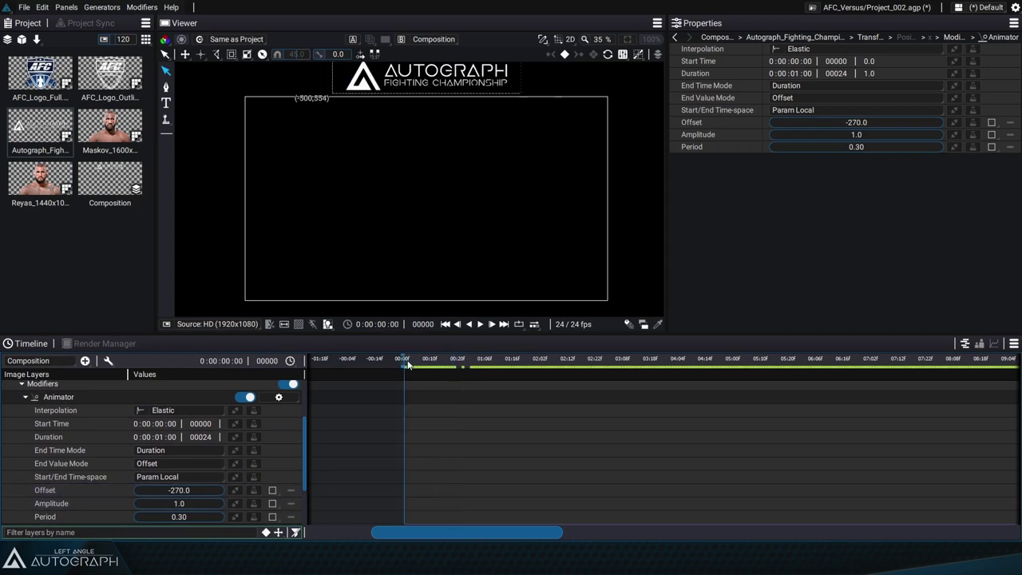
key("space")
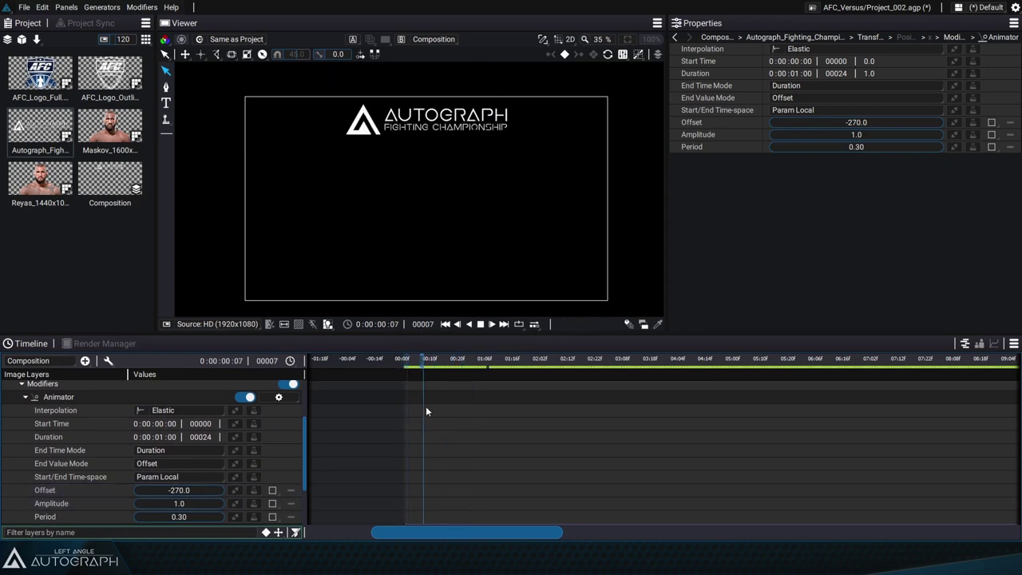
key("space")
Set the Autograph logo layer's Motion-Blur Quality to 0.25.
scroll(160, 447, "up", 10)
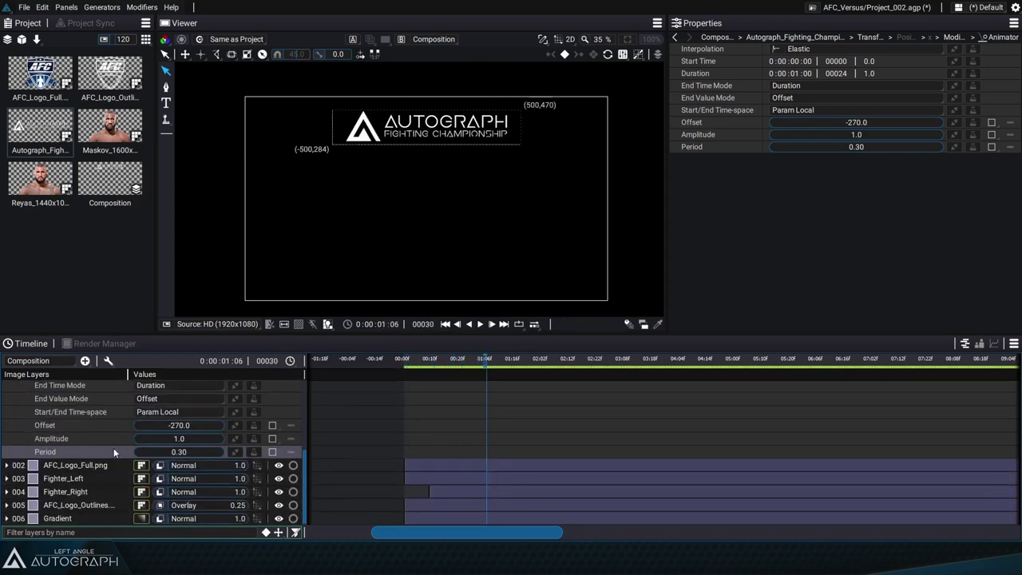
left_click(67, 388)
key("u")
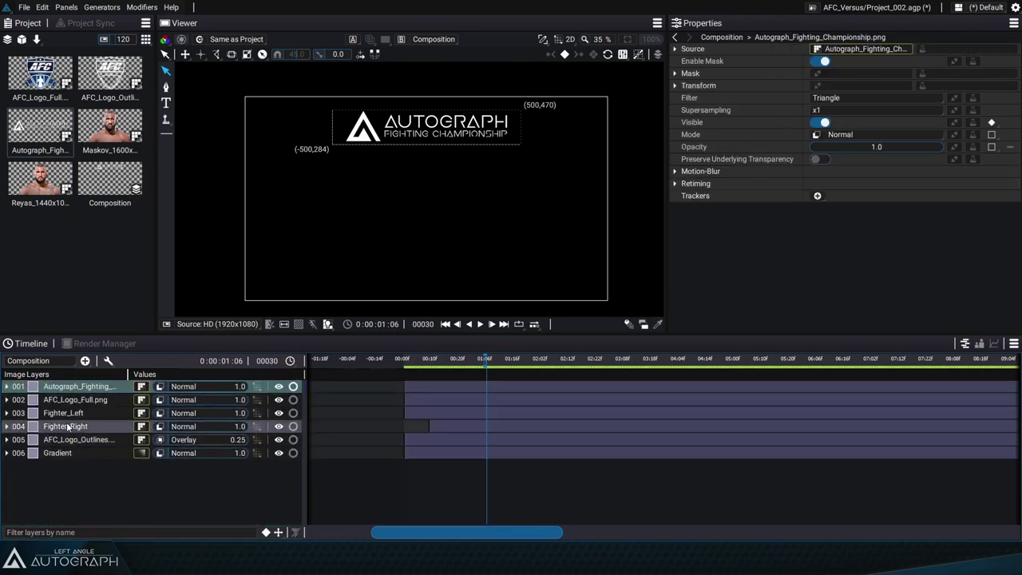
left_click(6, 386)
scroll(183, 439, "down", 6)
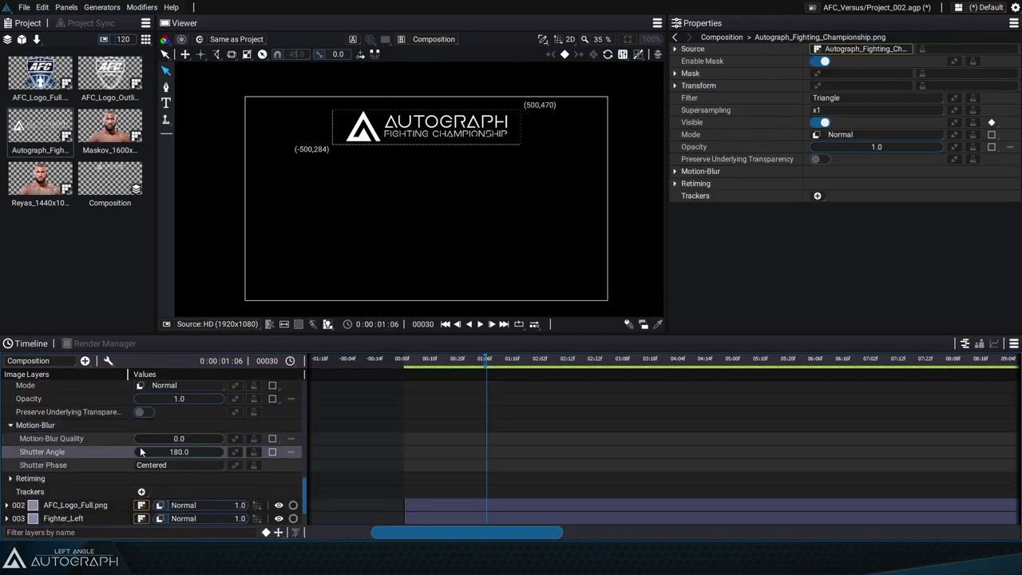
type("0.25")
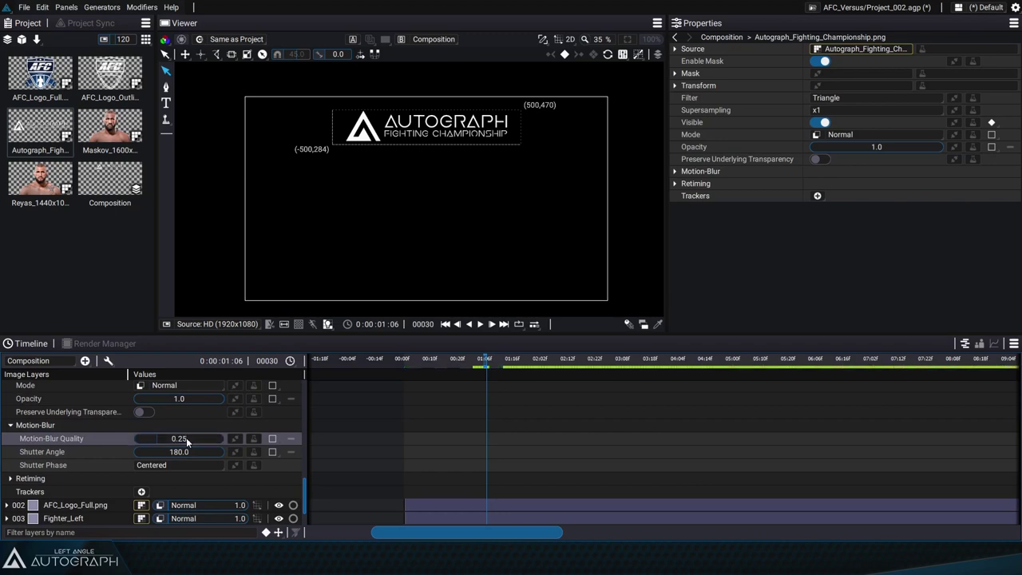
Turn off solo on the Autograph logo layer, fit the composition in the viewer, and play it from the first frame.
left_click(437, 361)
scroll(154, 425, "up", 3)
scroll(154, 422, "up", 4)
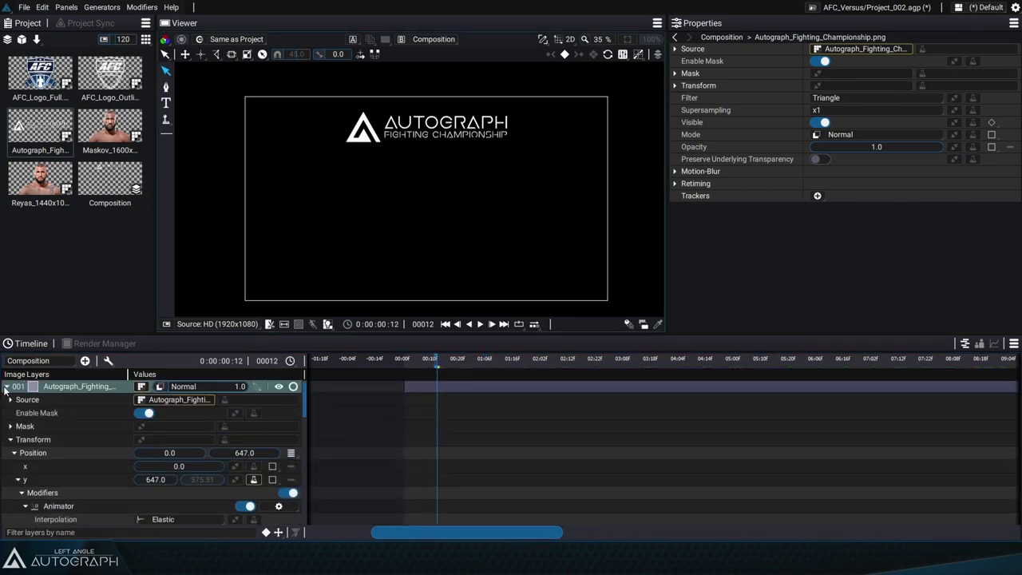
left_click(6, 386)
left_click(293, 386)
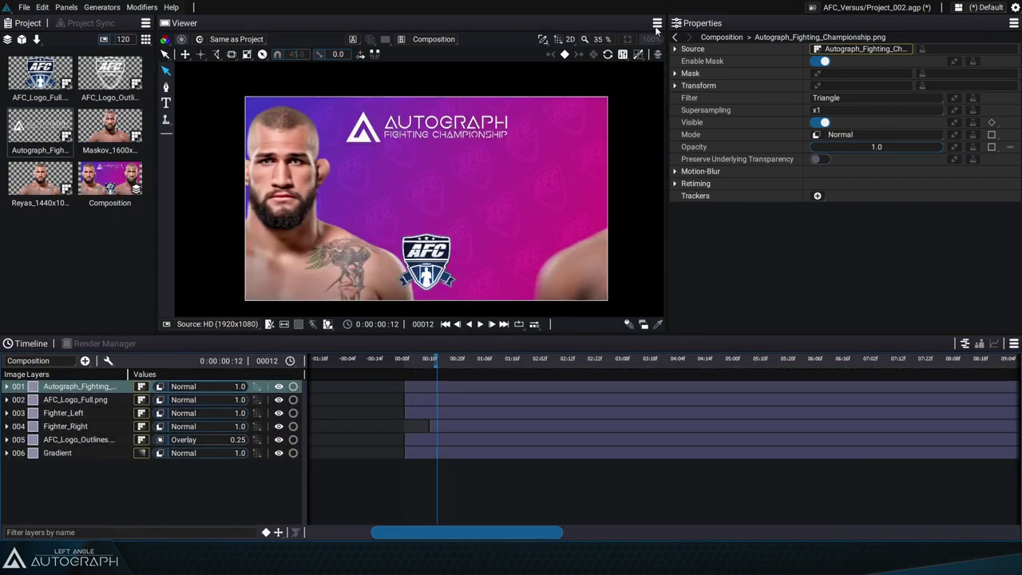
left_click(628, 39)
left_click(446, 325)
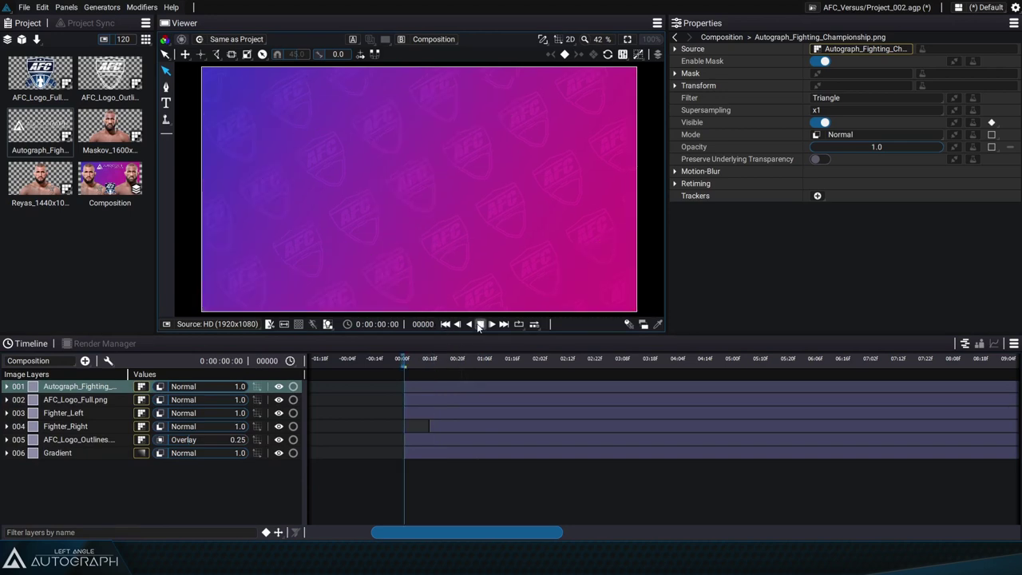
Delay the Autograph logo layer's start by 10 frames and play the composition to check its entrance.
left_click(479, 324)
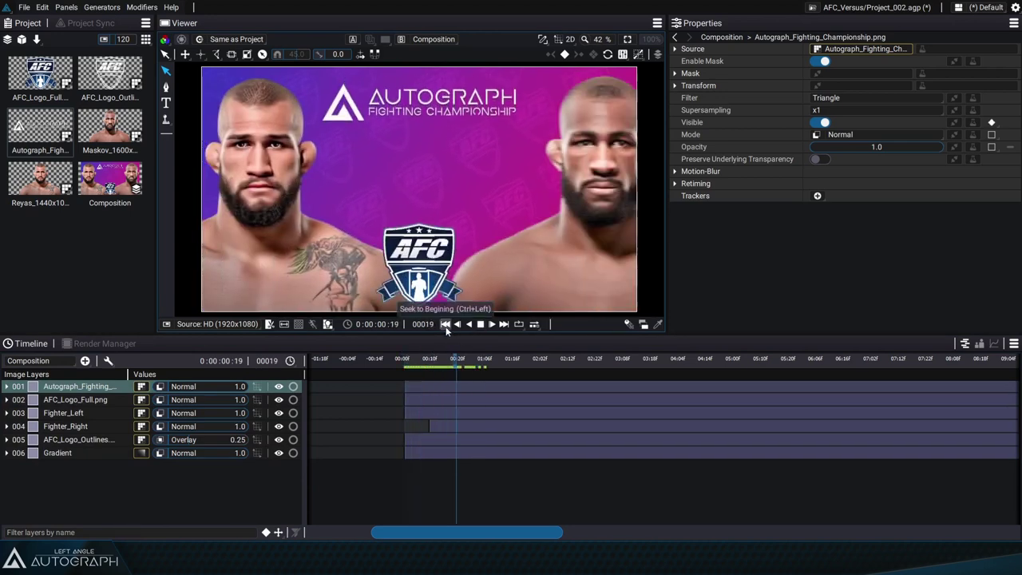
left_click_drag(449, 386, 463, 387)
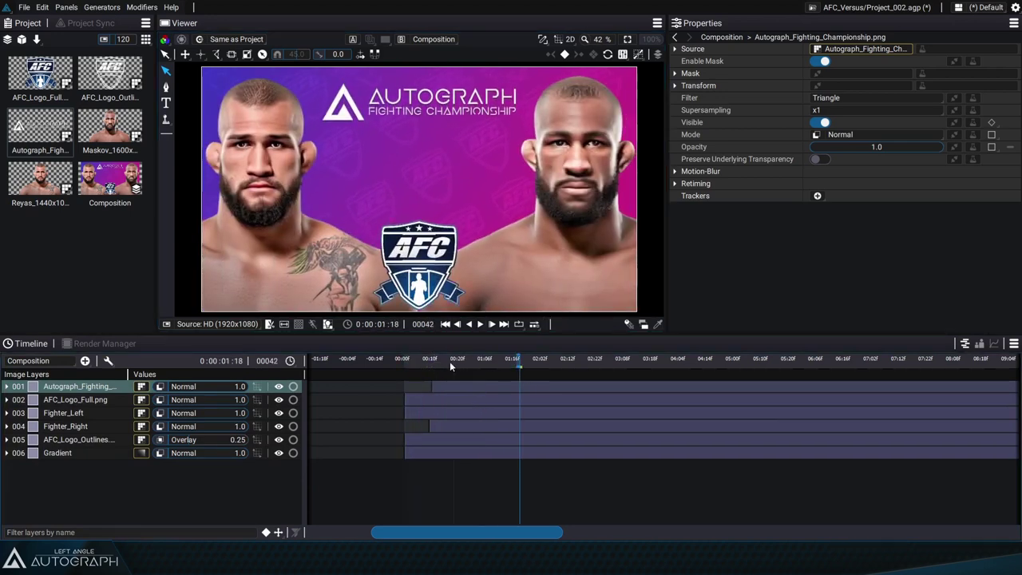
key("space")
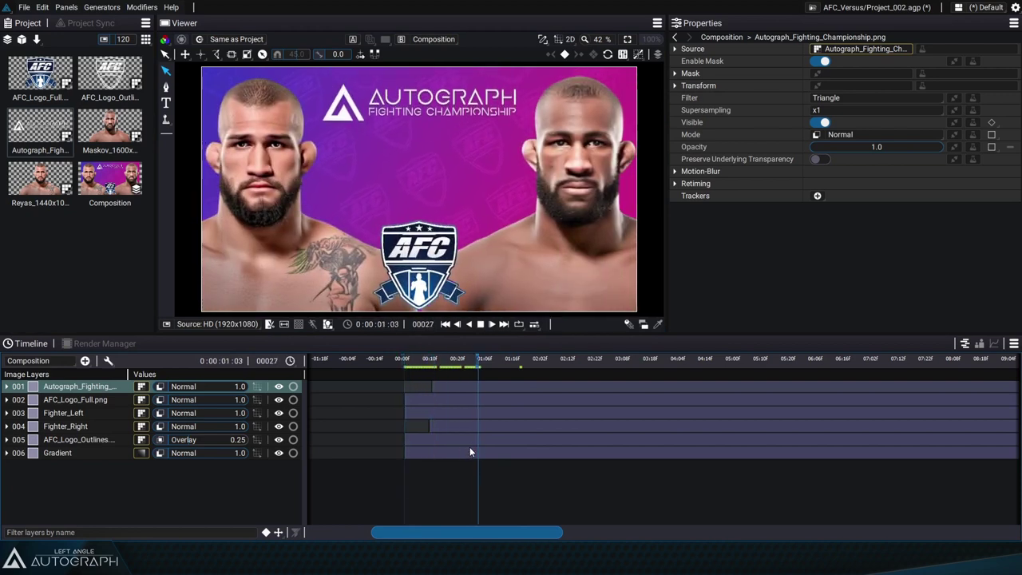
Expand the Autograph logo layer's Motion-Blur and Retiming settings in the timeline to review its Time Offset, with Transform collapsed.
left_click(6, 386)
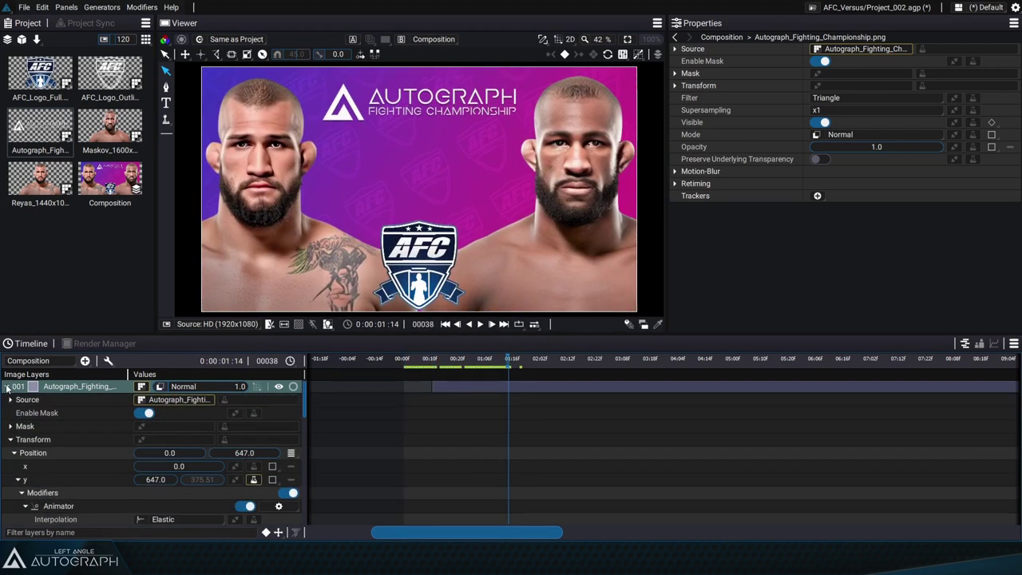
left_click(11, 439)
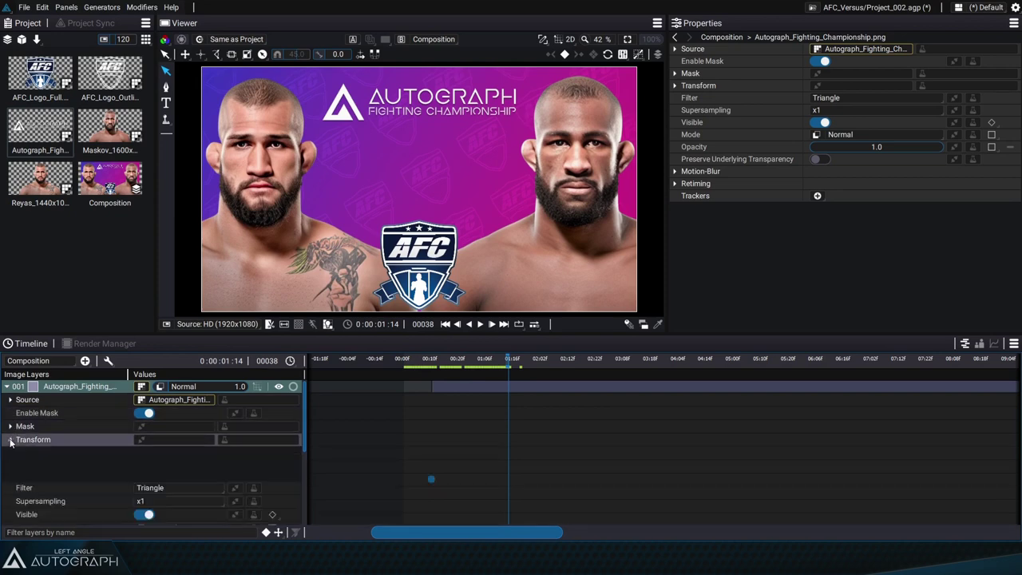
scroll(11, 447, "down", 3)
left_click(10, 456)
scroll(11, 455, "down", 2)
left_click(10, 457)
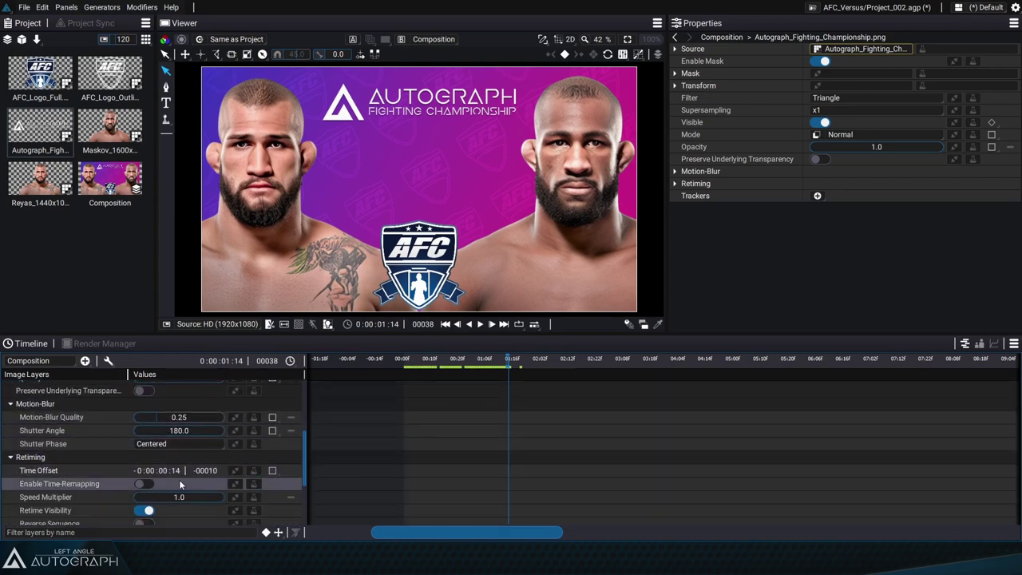
scroll(528, 428, "up", 5)
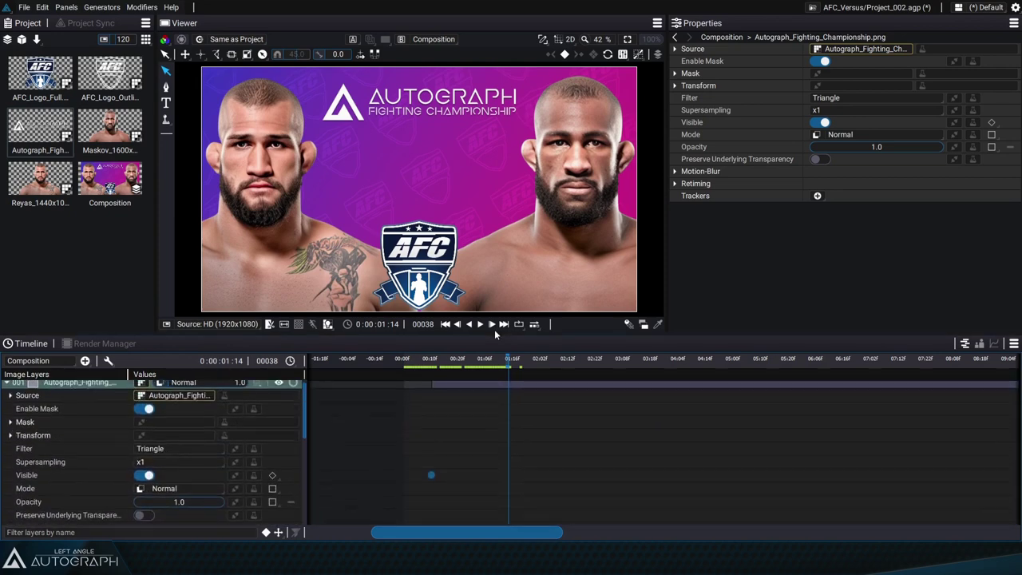
Enlarge the timeline, try other Time Offset values on the Autograph logo layer, and return it to -00010.
left_click_drag(508, 333, 507, 243)
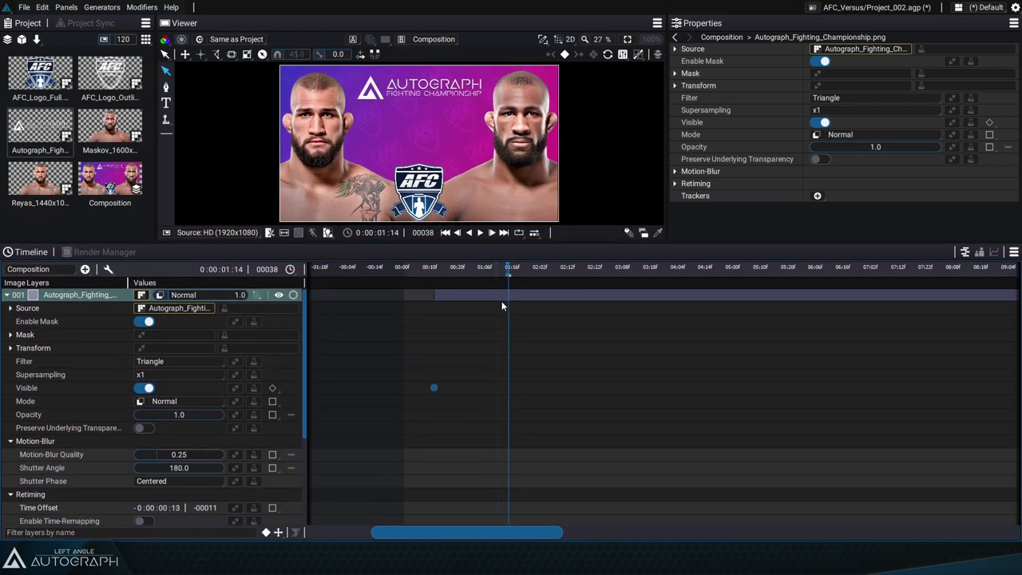
left_click_drag(195, 509, 199, 510)
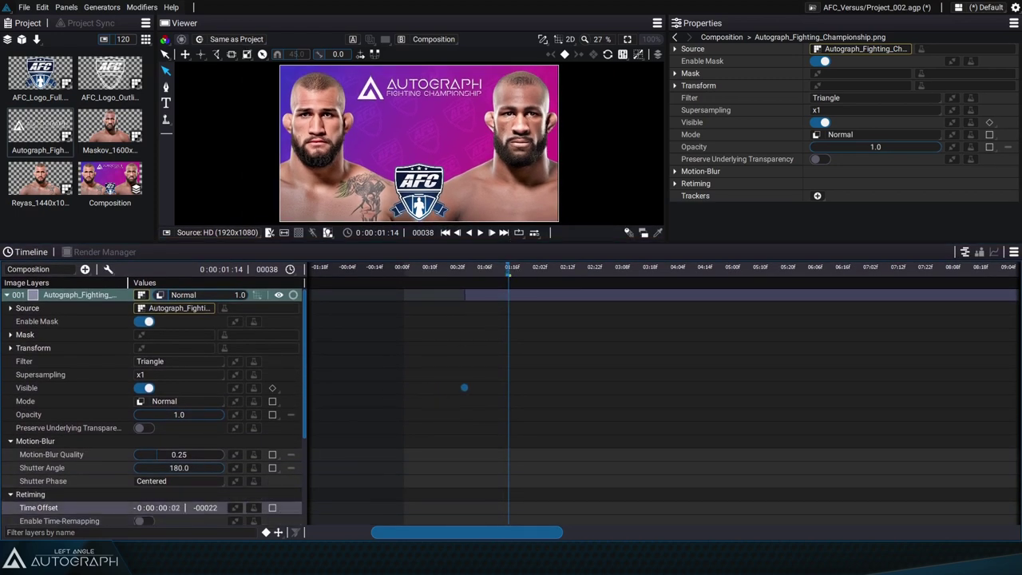
left_click_drag(199, 508, 455, 501)
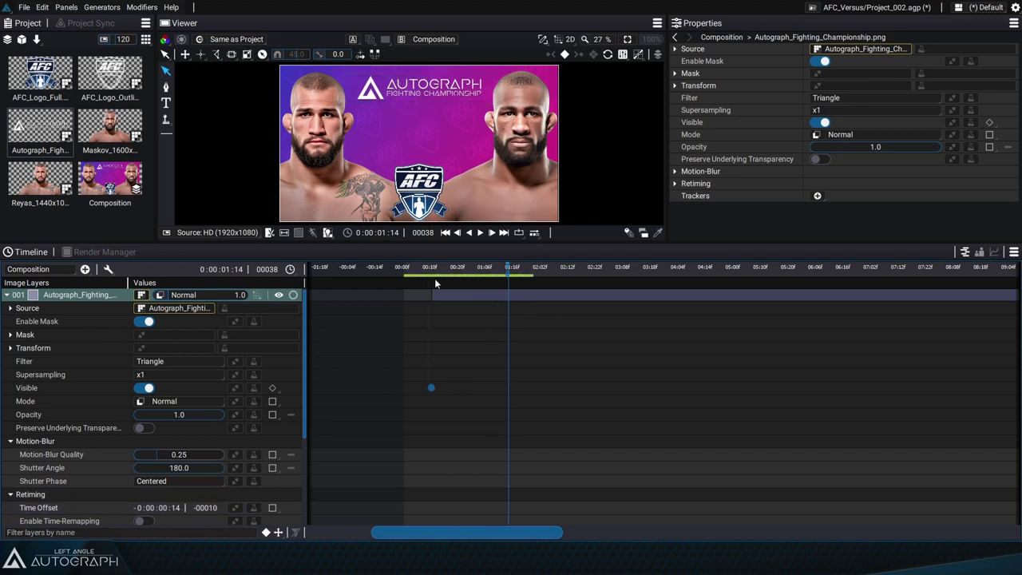
Enlarge the viewer again and play the composition from the first frame.
left_click_drag(488, 249, 481, 356)
key("space")
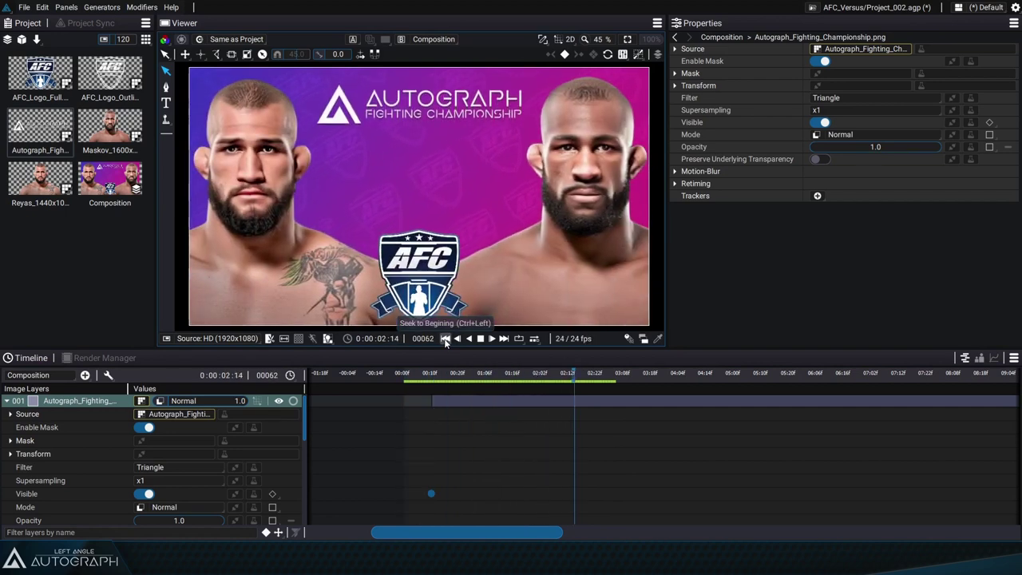
left_click(480, 339)
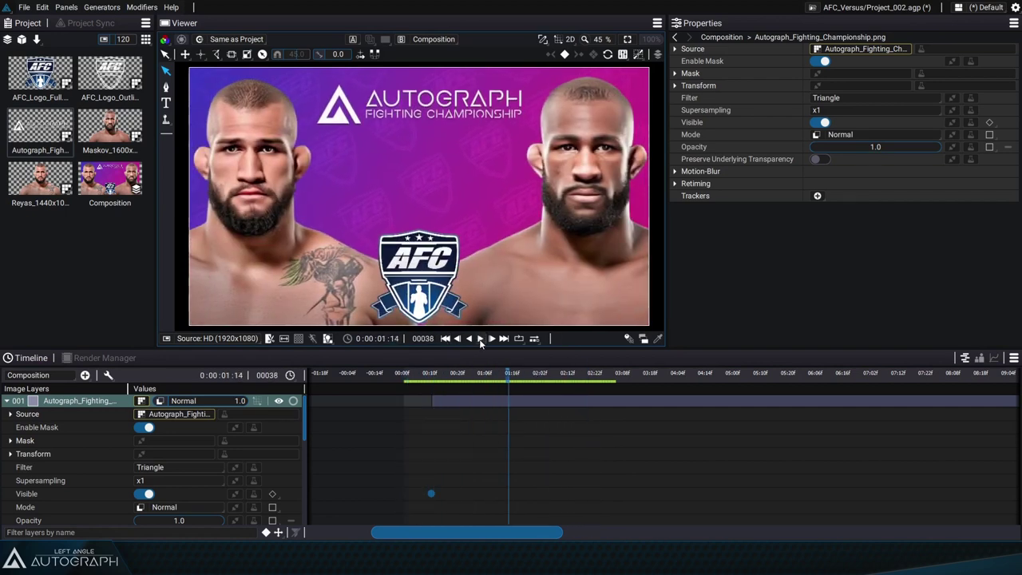
Collapse the Autograph logo layer's properties and save the project.
left_click(8, 400)
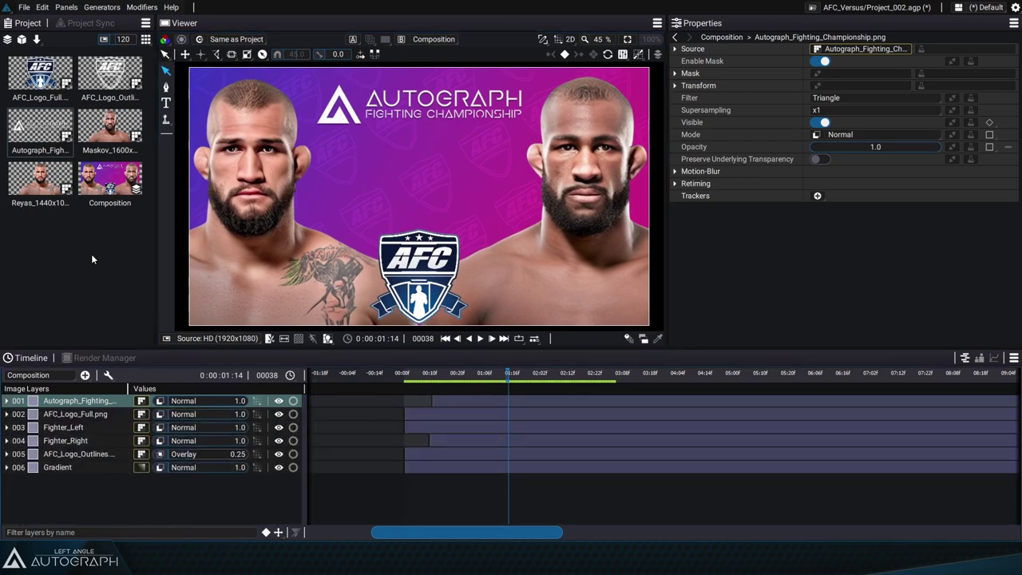
key("ctrl+s")
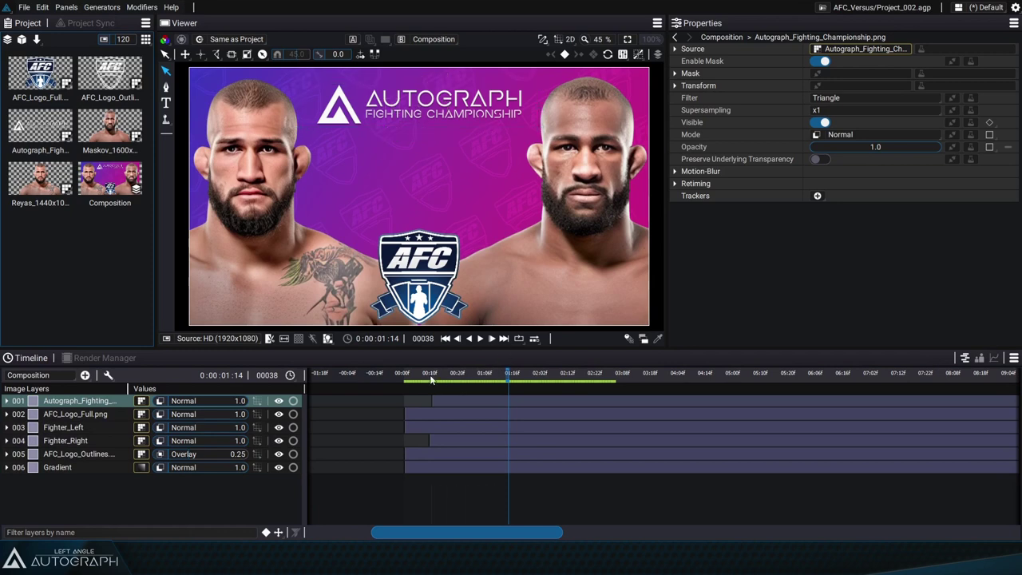
Scrub through the entrance animations, select the Gradient layer, and reselect the Autograph logo layer.
left_click_drag(431, 381, 504, 377)
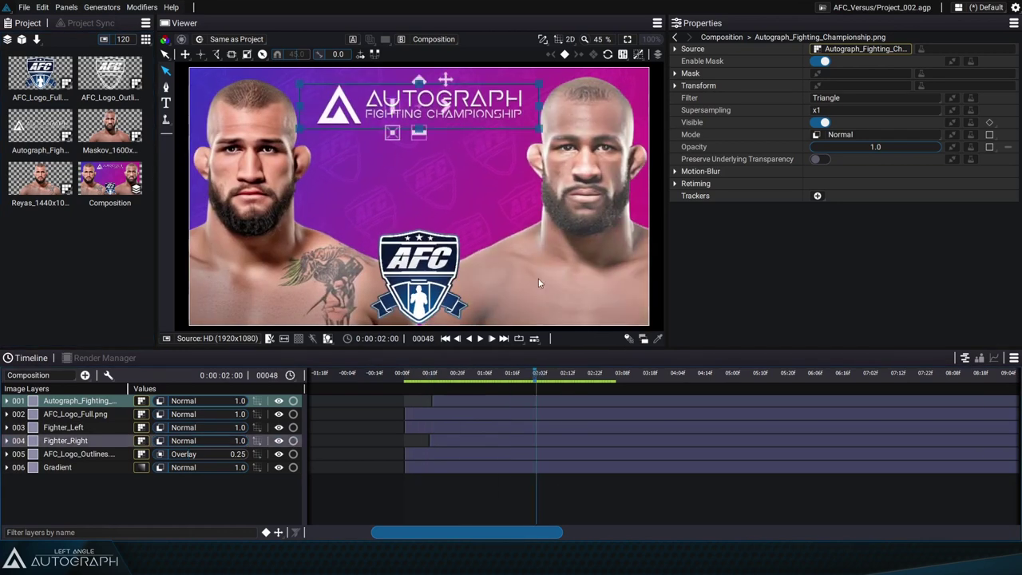
left_click(523, 470)
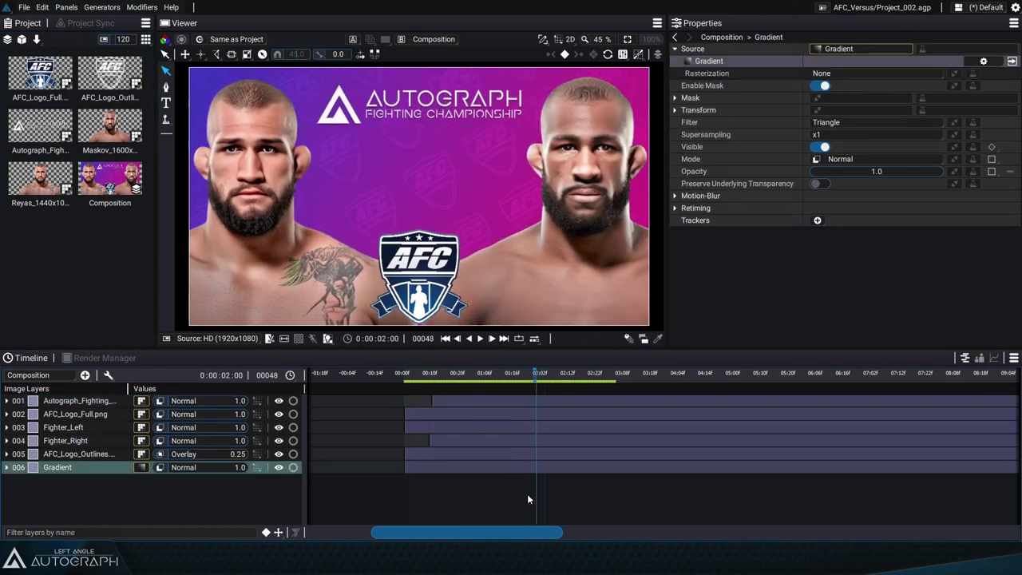
left_click(528, 401)
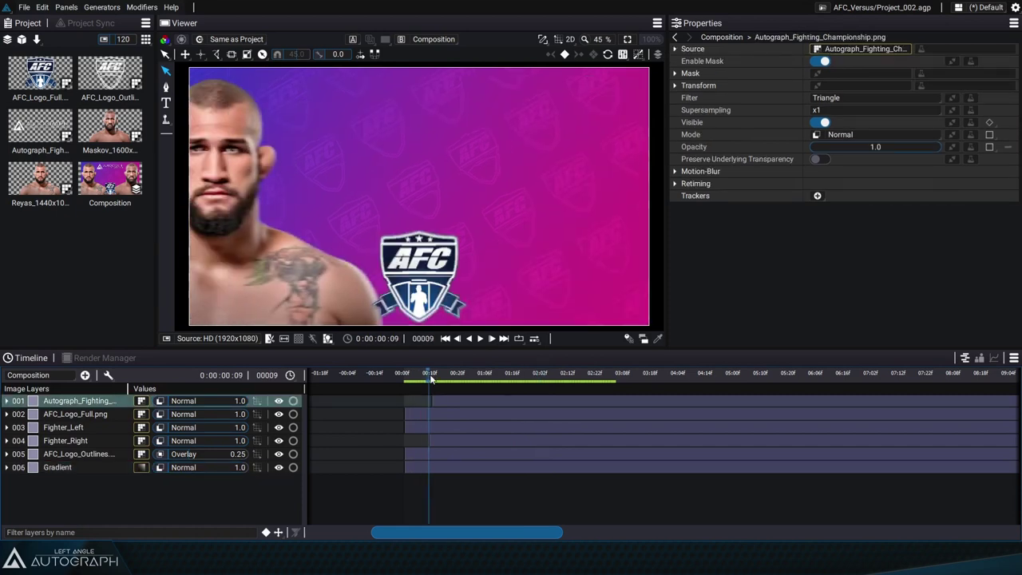